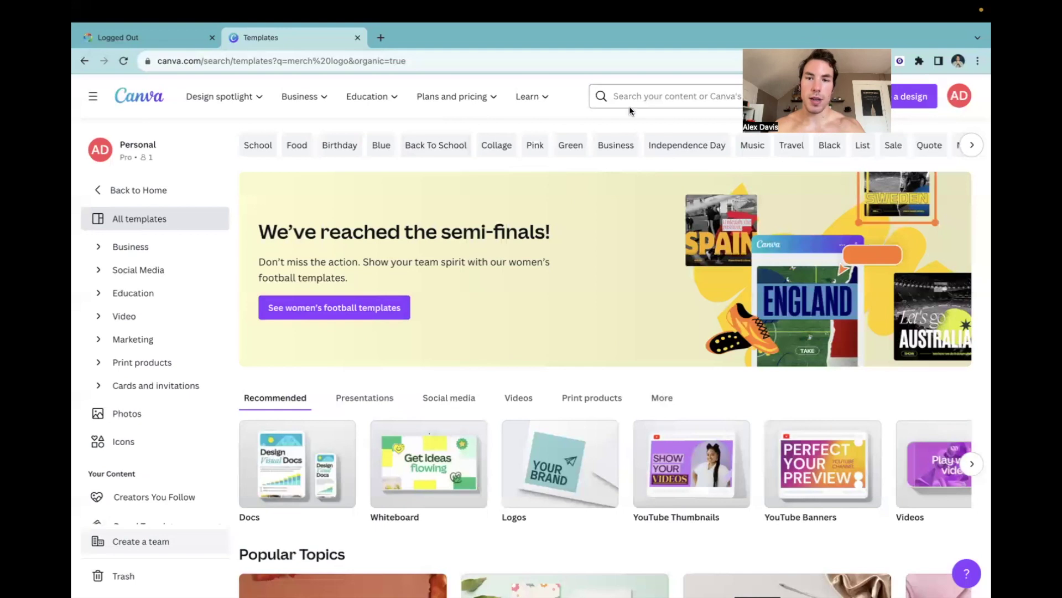
# Step: Look up template suggestions for "website" in the site search and clear the query
pyautogui.click(609, 98)
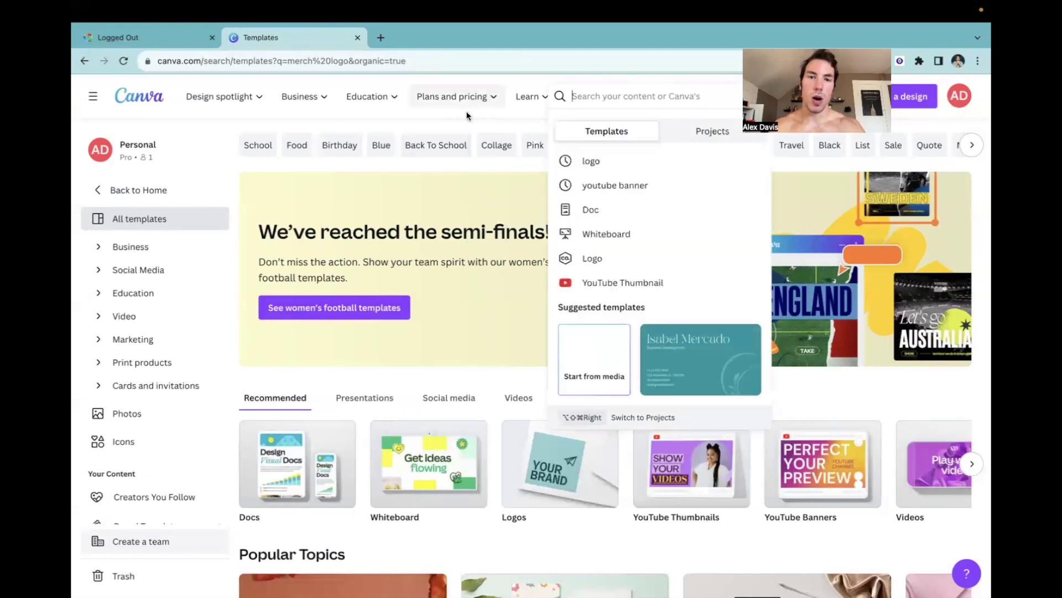
pyautogui.write('website')
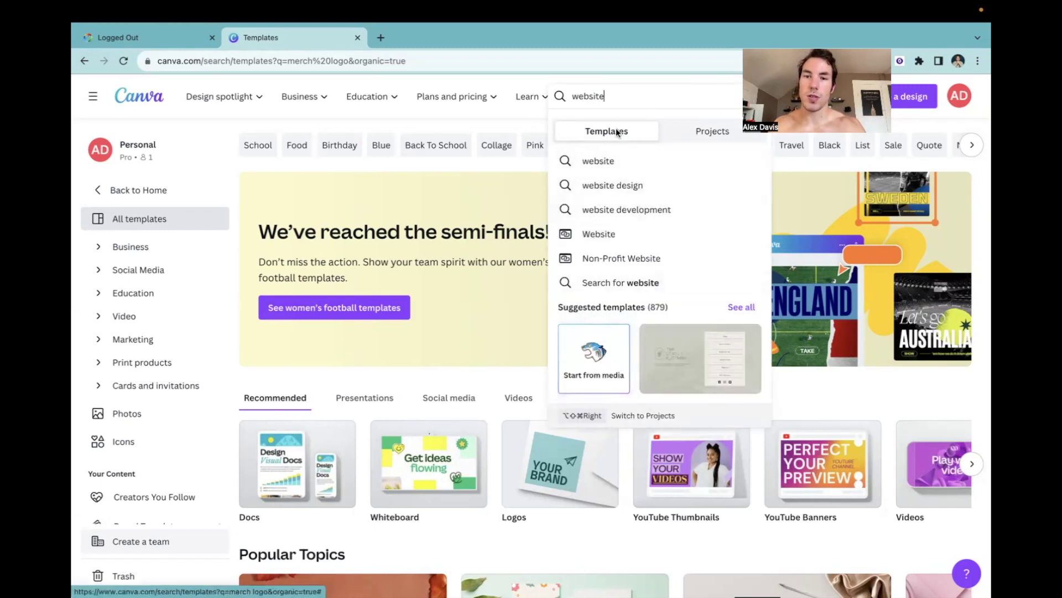
pyautogui.press('BackSpace')
pyautogui.press('BackSpace')
pyautogui.press('BackSpace')
pyautogui.press('BackSpace')
pyautogui.press('BackSpace')
pyautogui.press('BackSpace')
pyautogui.press('BackSpace')
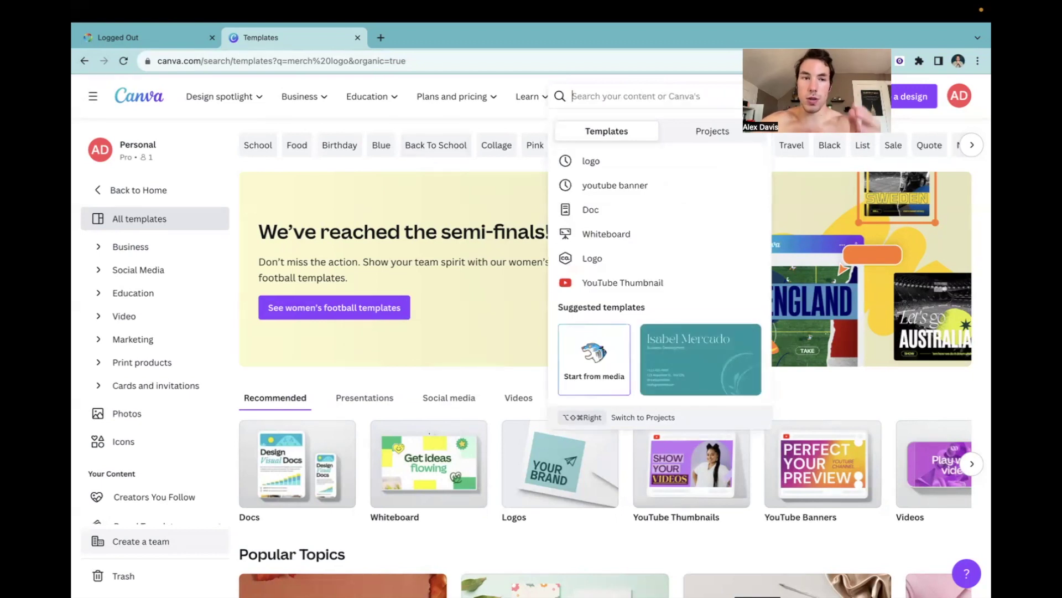
# Step: Look up template suggestions for "thumb" and replace the query with "logo"
pyautogui.write('thumb')
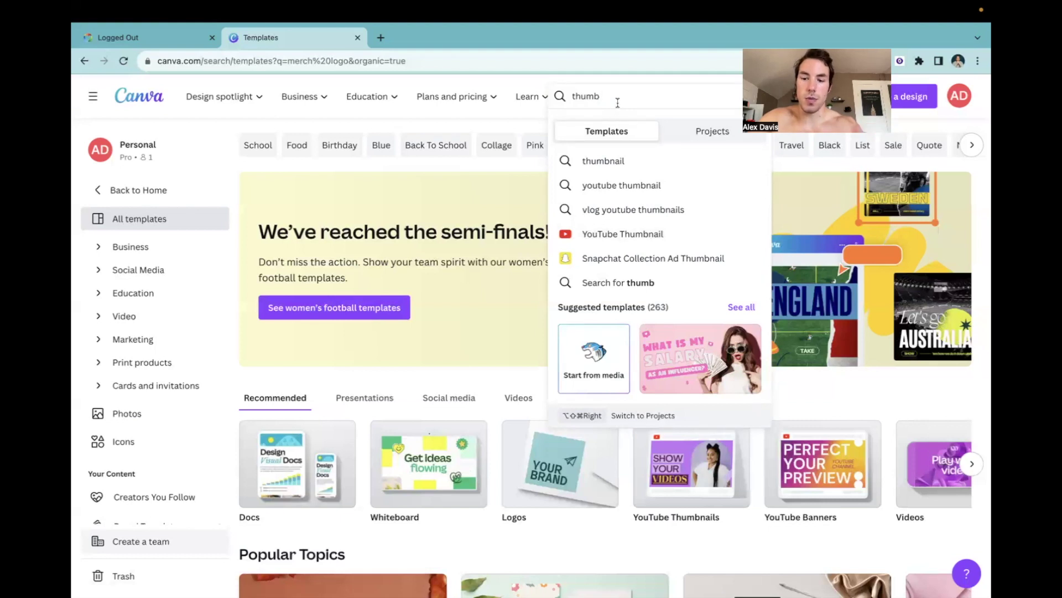
pyautogui.press('BackSpace')
pyautogui.press('BackSpace')
pyautogui.press('BackSpace')
pyautogui.press('BackSpace')
pyautogui.press('BackSpace')
pyautogui.write('logo')
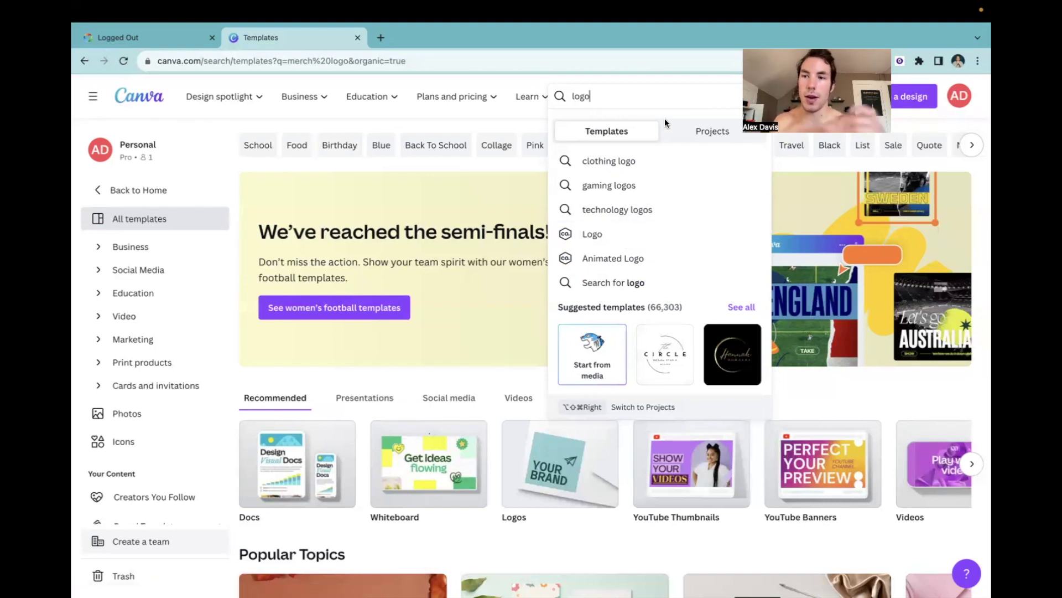
# Step: Create a new blank YouTube Thumbnail design
pyautogui.click(930, 106)
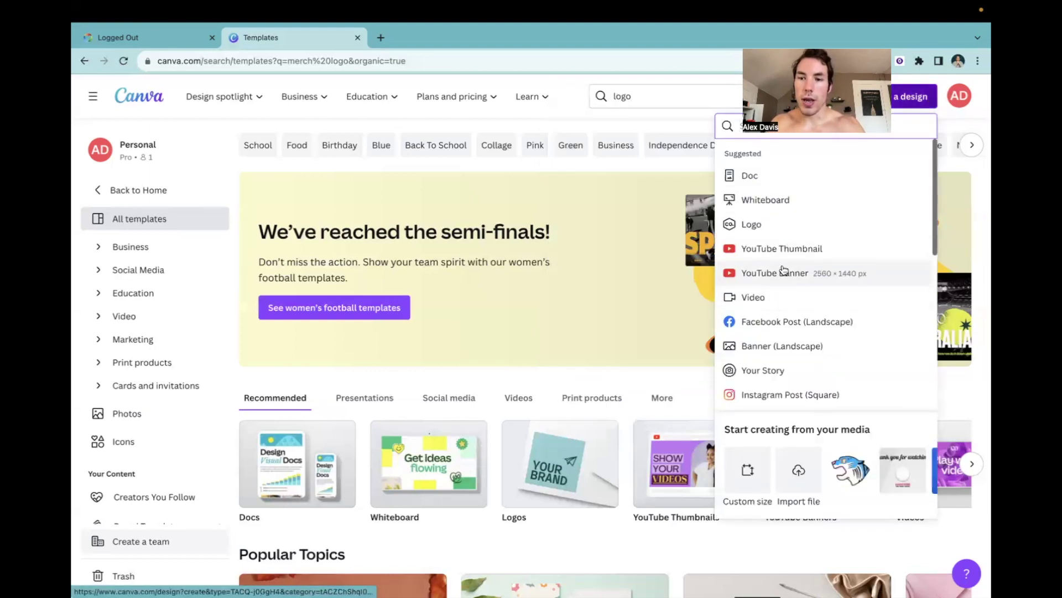
pyautogui.click(778, 250)
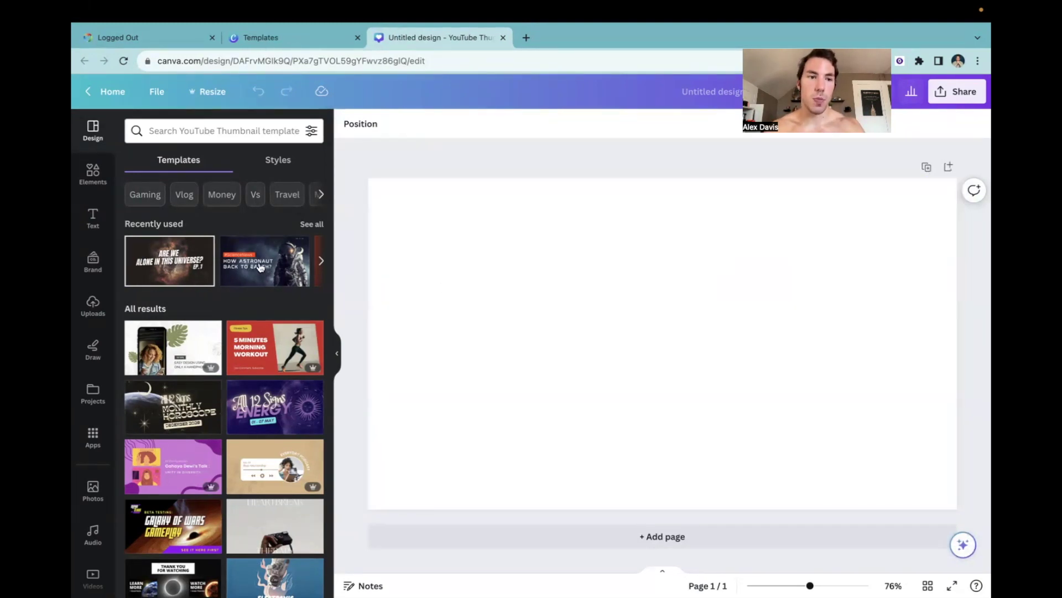
# Step: Search the thumbnail templates for "marketing" and apply the yellow Video Marketing Strategy template
pyautogui.click(166, 130)
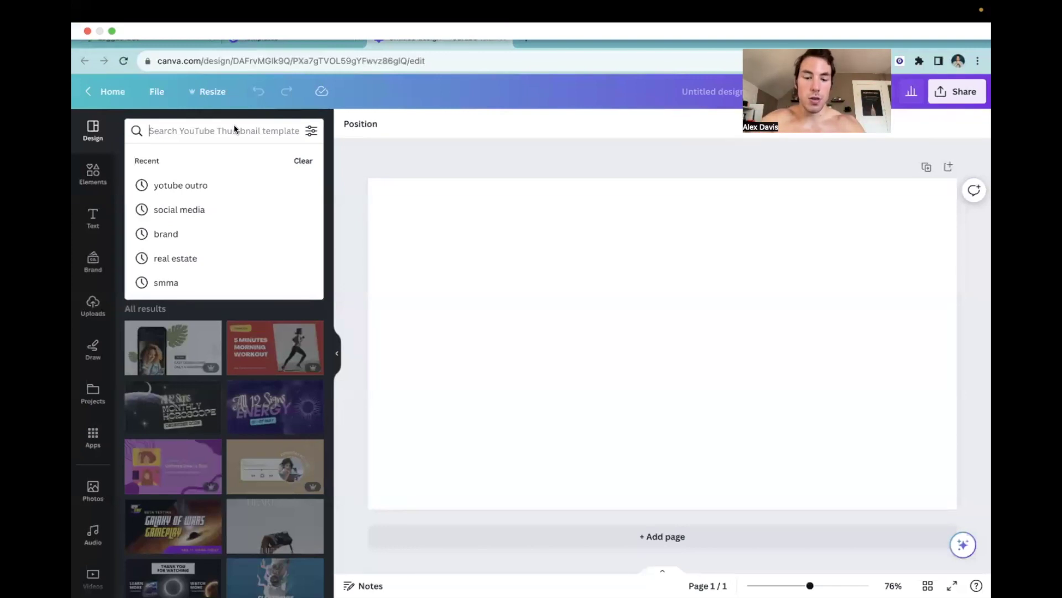
pyautogui.press('Escape')
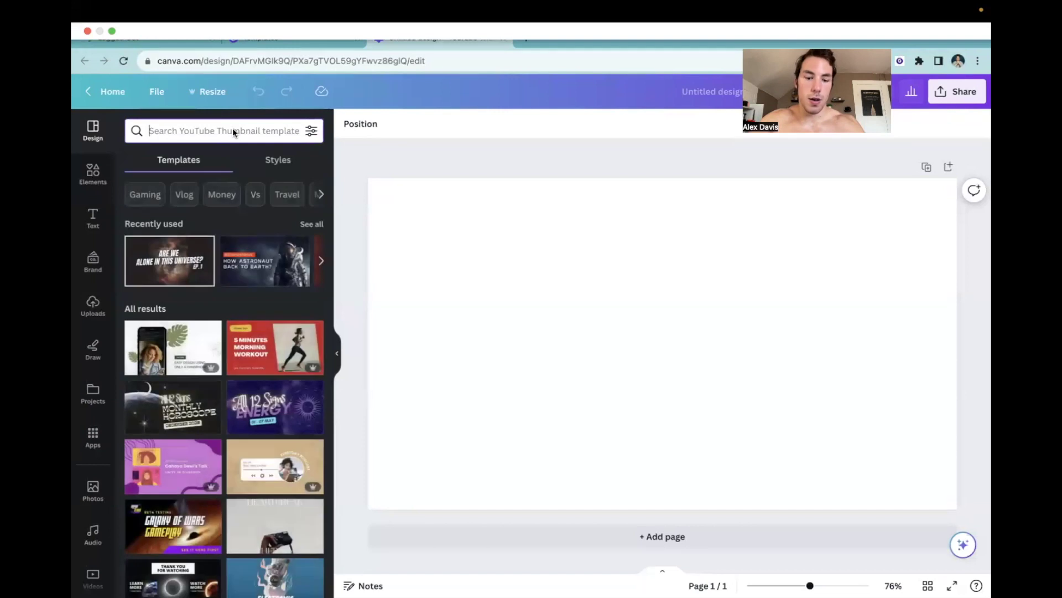
pyautogui.write('marketing')
pyautogui.press('Return')
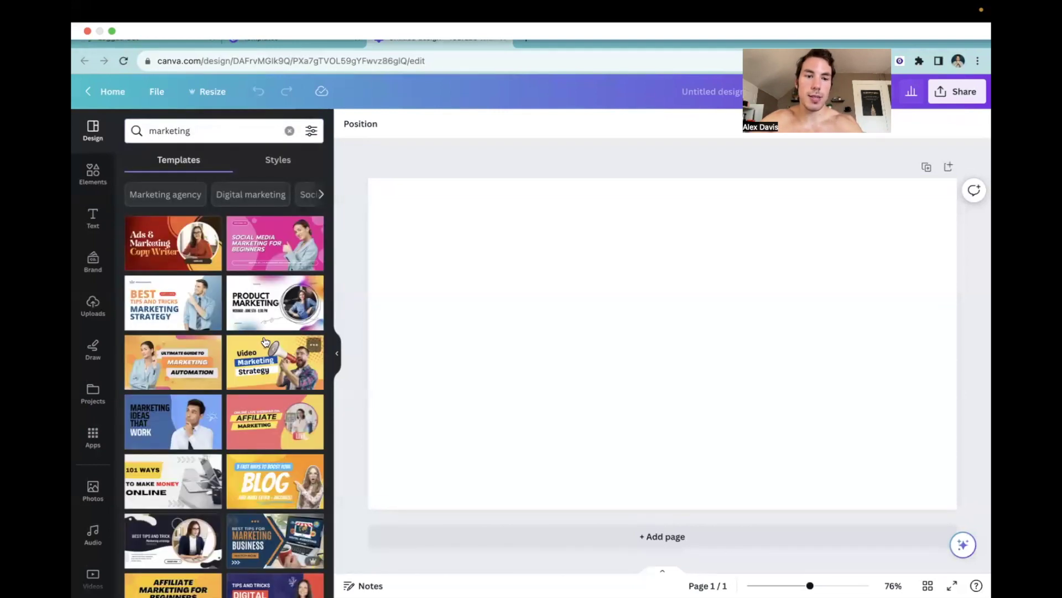
pyautogui.click(268, 359)
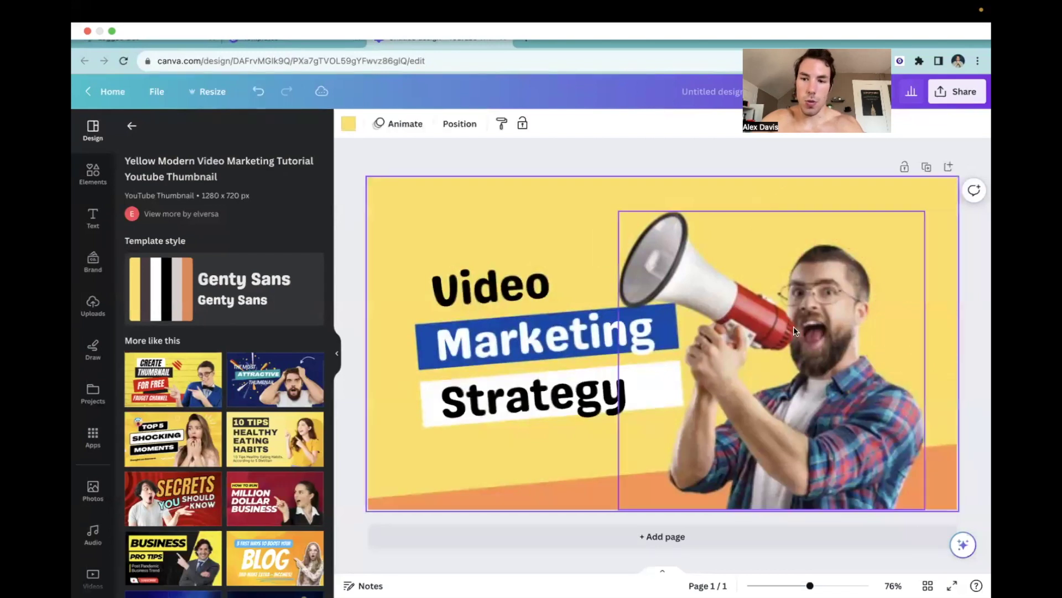
# Step: Move the man with the megaphone over the title text and enlarge him, and shift the "Strategy" text slightly to the right
pyautogui.click(815, 376)
pyautogui.press('Tab')
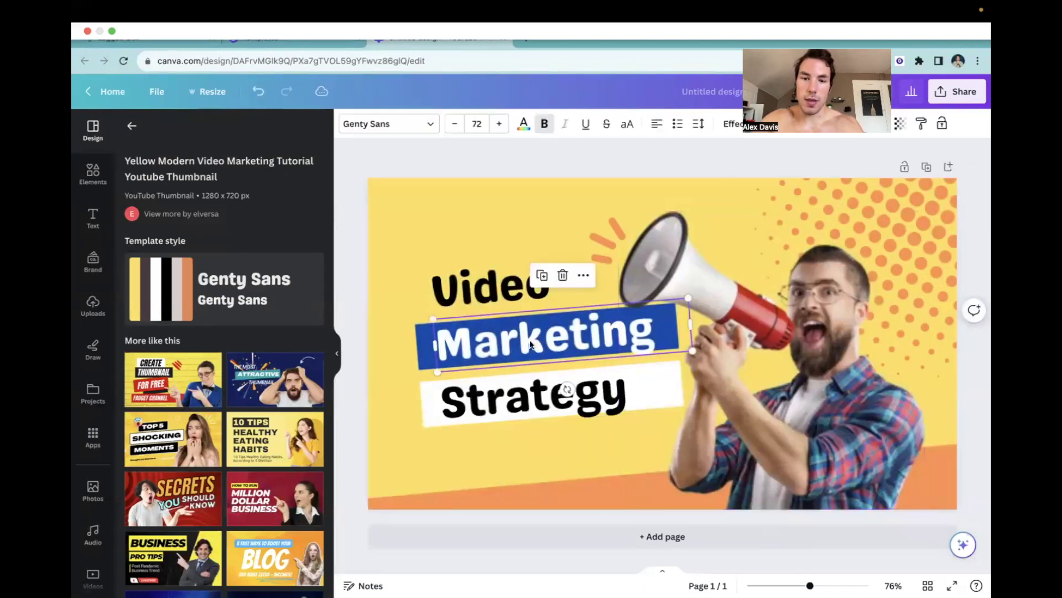
pyautogui.press('Tab')
pyautogui.moveTo(829, 415); pyautogui.dragTo(655, 415)
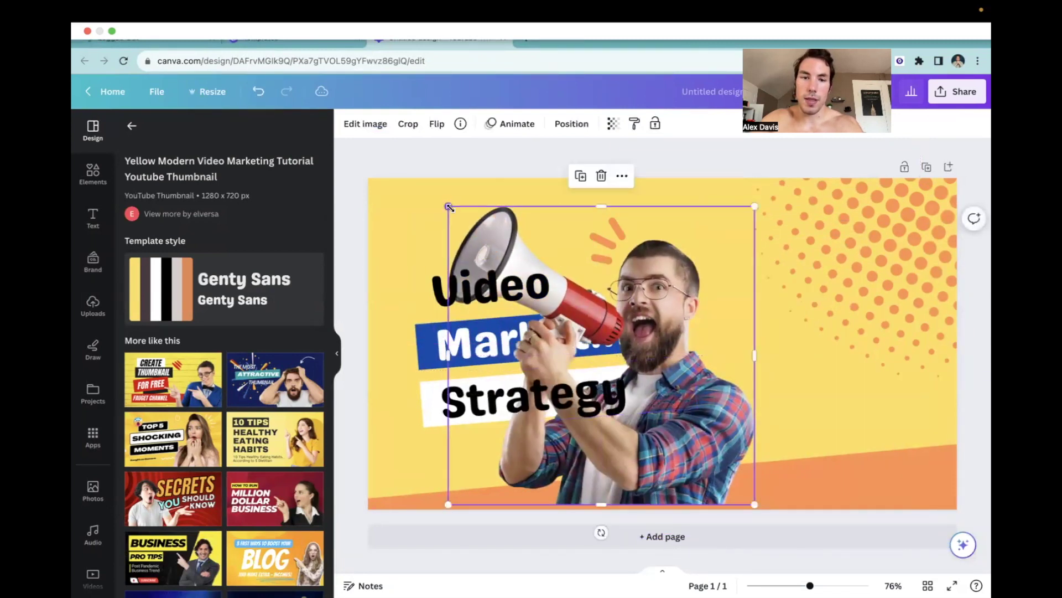
pyautogui.moveTo(446, 208); pyautogui.dragTo(370, 177)
pyautogui.moveTo(692, 406)
pyautogui.mouseDown()
pyautogui.moveTo(736, 415)
pyautogui.moveTo(702, 429)
pyautogui.moveTo(705, 400)
pyautogui.mouseUp()
# Step: Return to the marketing template results and move the megaphone man back to the right side of the thumbnail, clear of the title
pyautogui.click(127, 130)
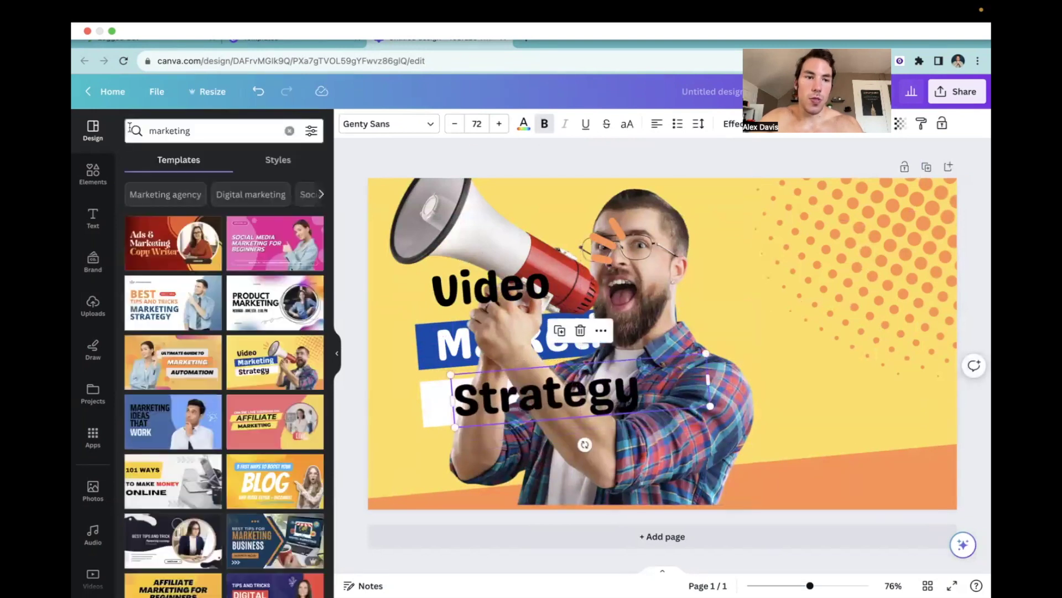
pyautogui.scroll(-3, 306, 449)
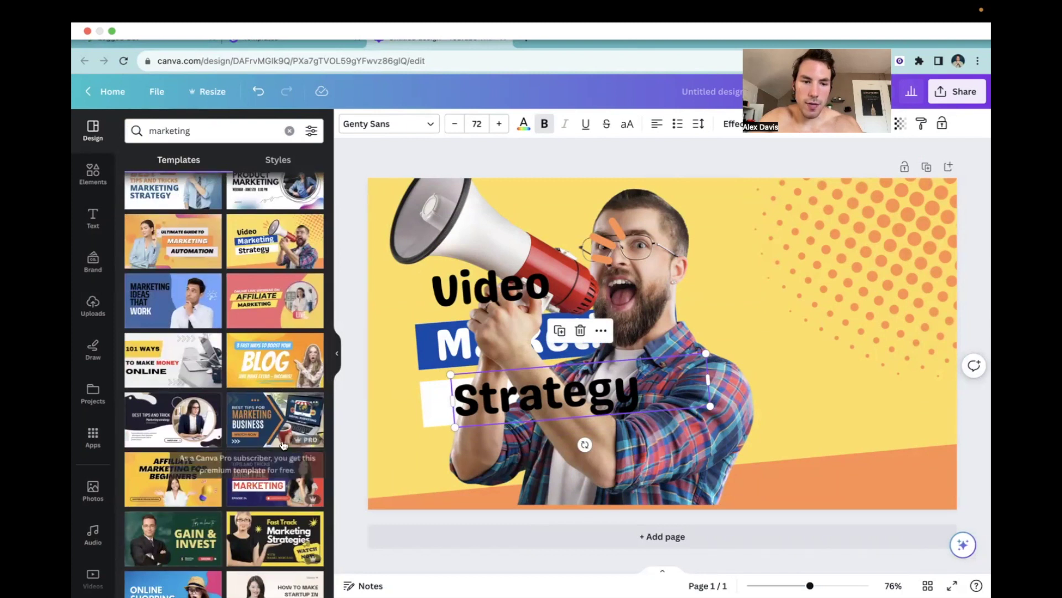
pyautogui.moveTo(685, 260); pyautogui.dragTo(856, 267)
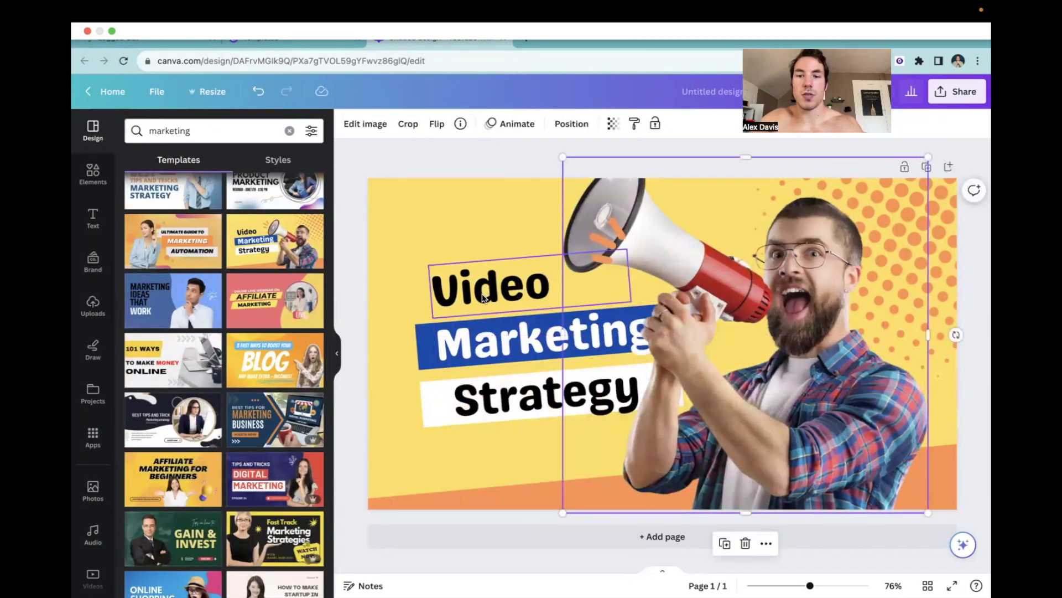
pyautogui.moveTo(830, 315); pyautogui.dragTo(898, 338)
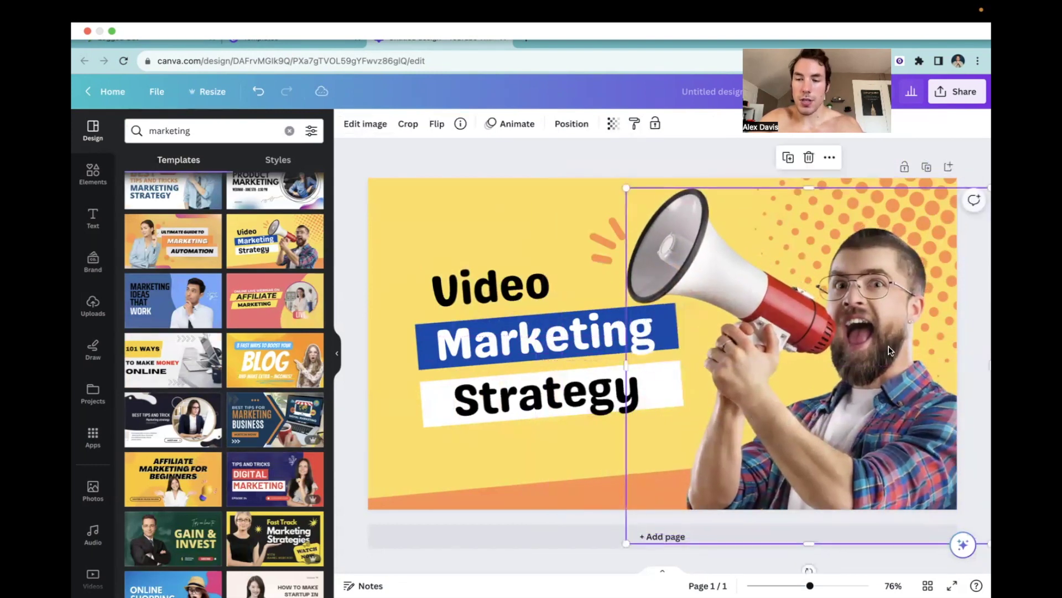
# Step: Delete the megaphone man and all remaining text and graphics from the thumbnail
pyautogui.press('Delete')
pyautogui.moveTo(365, 159); pyautogui.dragTo(962, 543)
pyautogui.press('Delete')
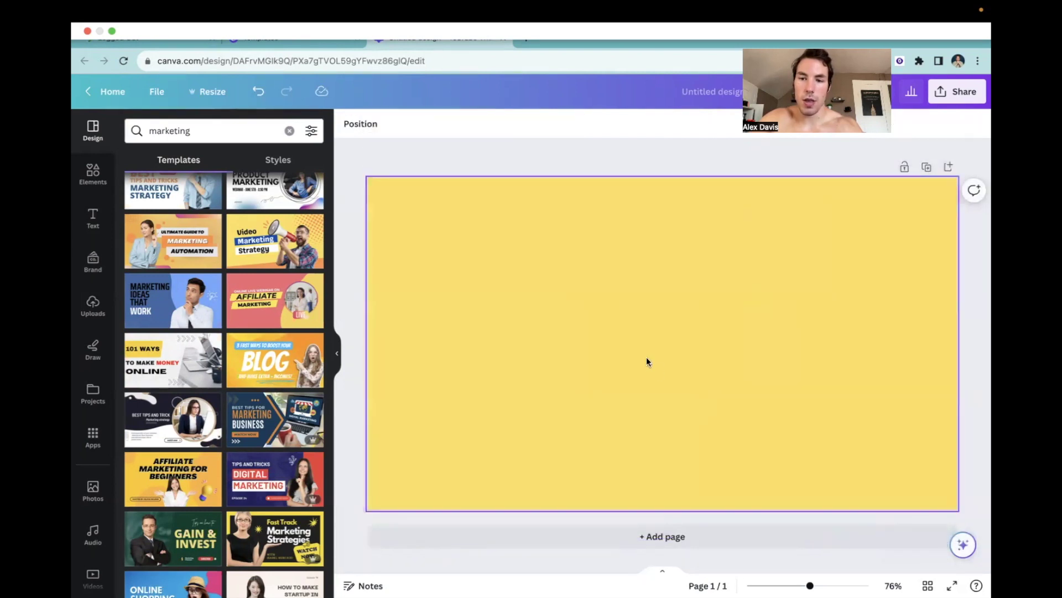
# Step: Set the page background to white from the Brand Kit color palette
pyautogui.click(348, 124)
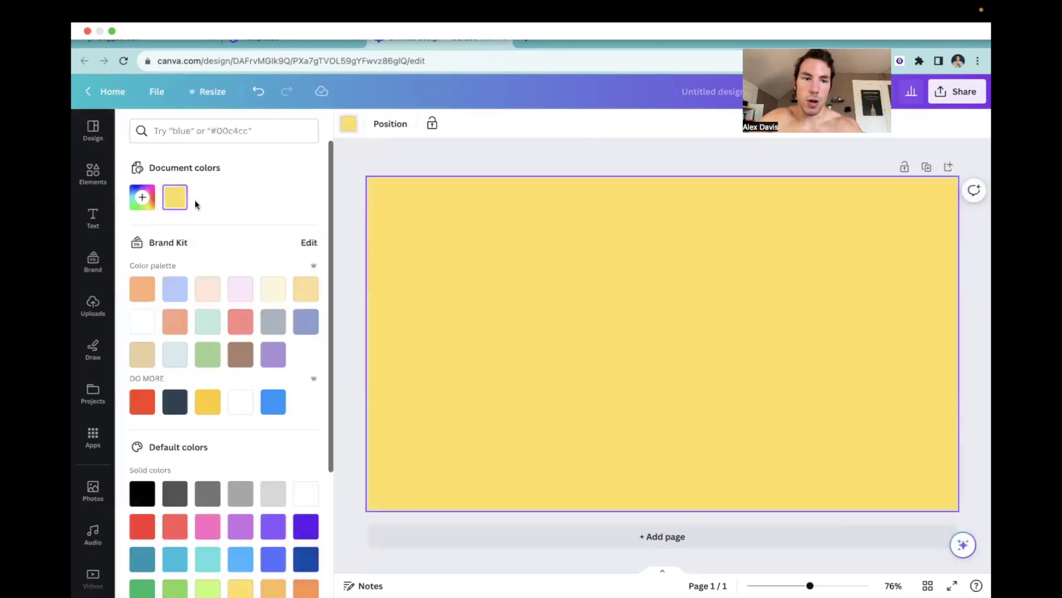
pyautogui.click(134, 333)
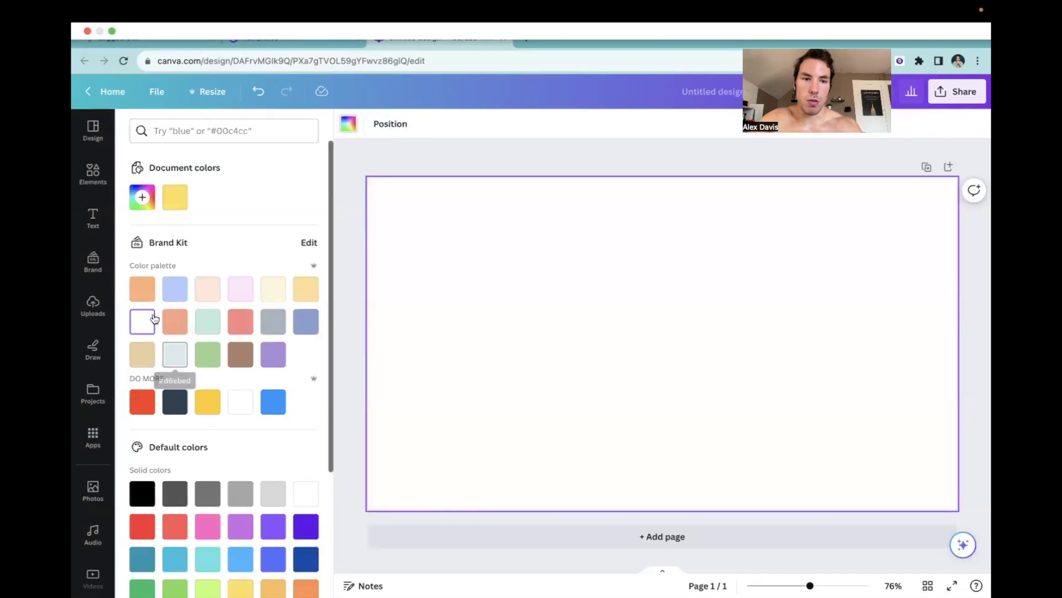
pyautogui.click(364, 151)
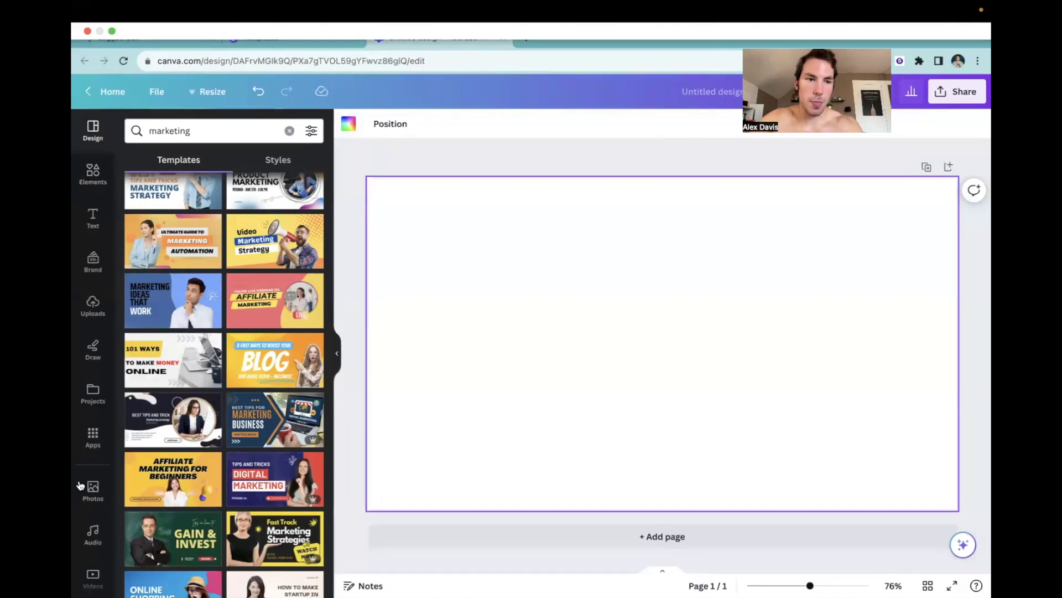
# Step: Add the red cola can graphic to the page, try resizing and rotating it, and delete it
pyautogui.click(93, 172)
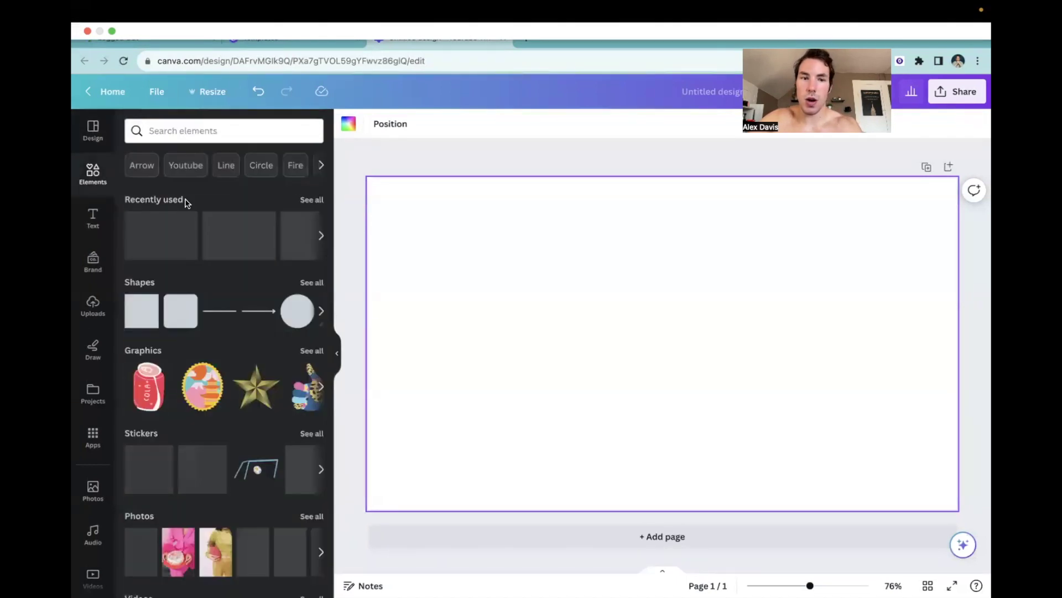
pyautogui.click(148, 386)
pyautogui.moveTo(703, 276); pyautogui.dragTo(740, 275)
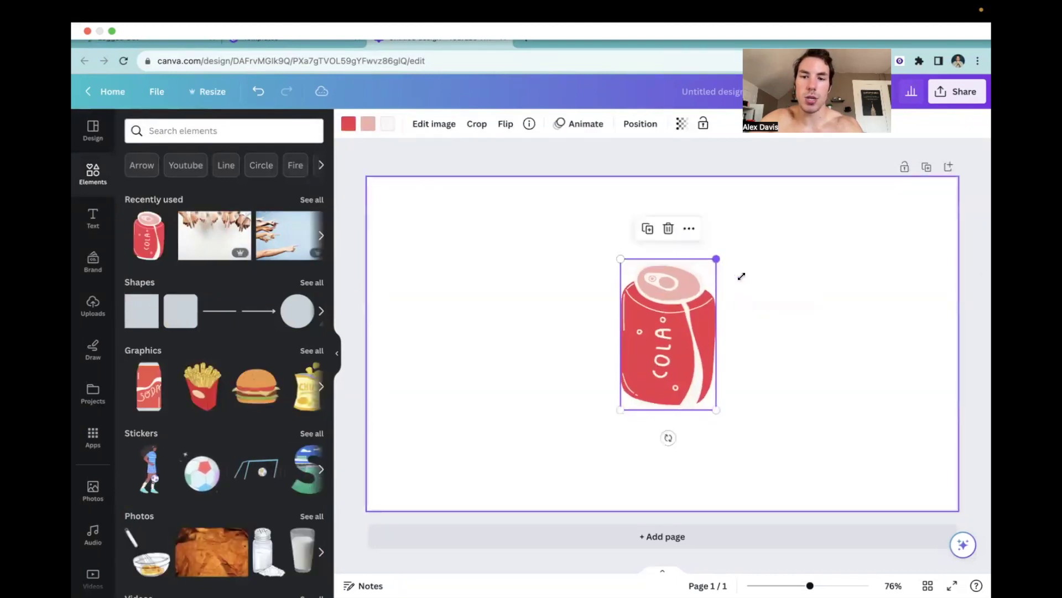
pyautogui.moveTo(669, 436); pyautogui.dragTo(569, 371)
pyautogui.press('Delete')
# Step: Search the elements for "3d objects" and show all matching graphics
pyautogui.click(197, 136)
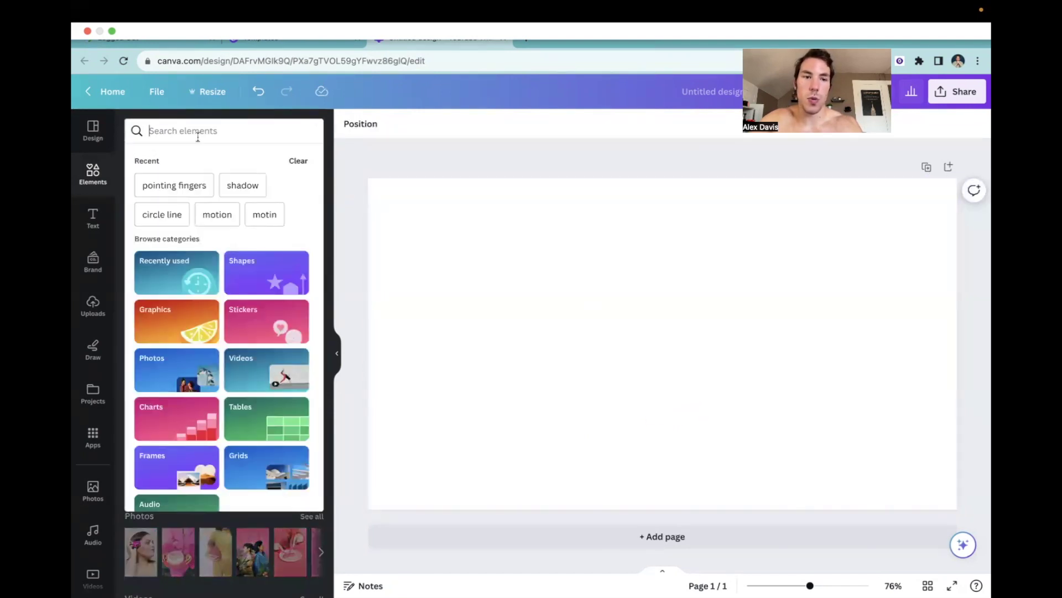
pyautogui.write('3d')
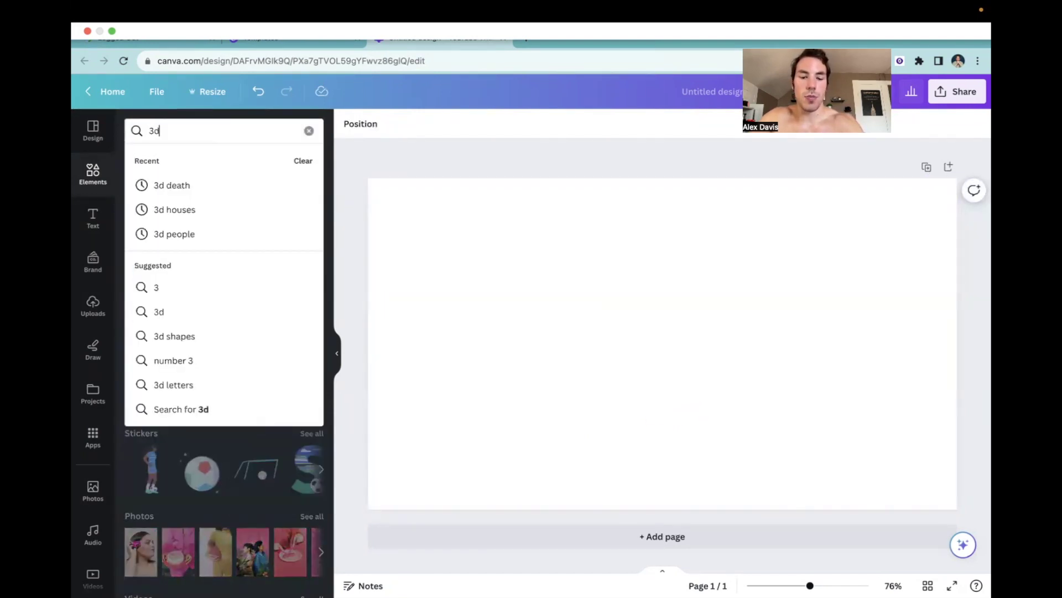
pyautogui.write(' objects')
pyautogui.press('Return')
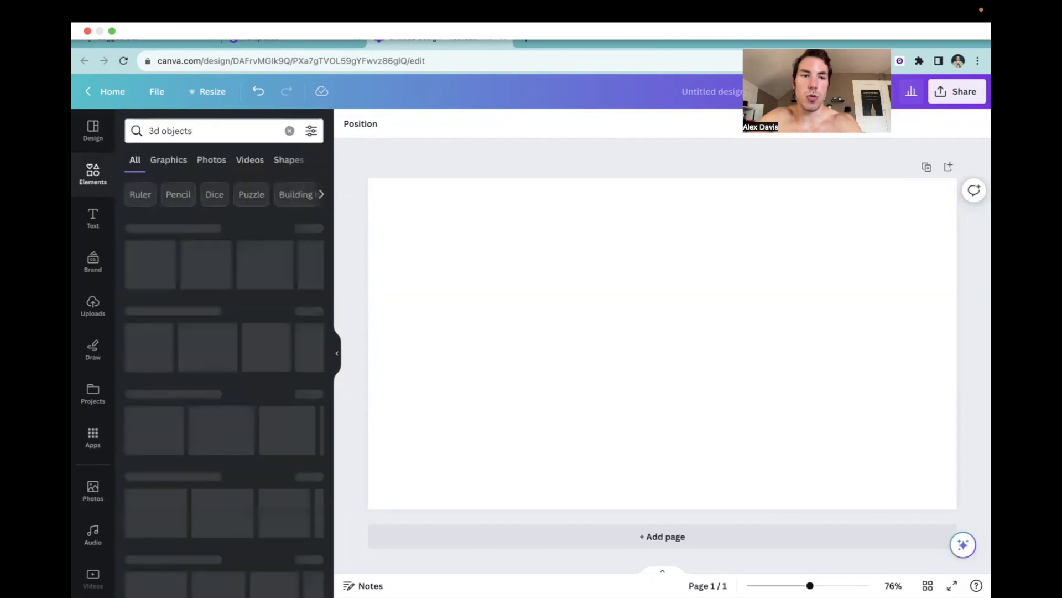
pyautogui.click(304, 229)
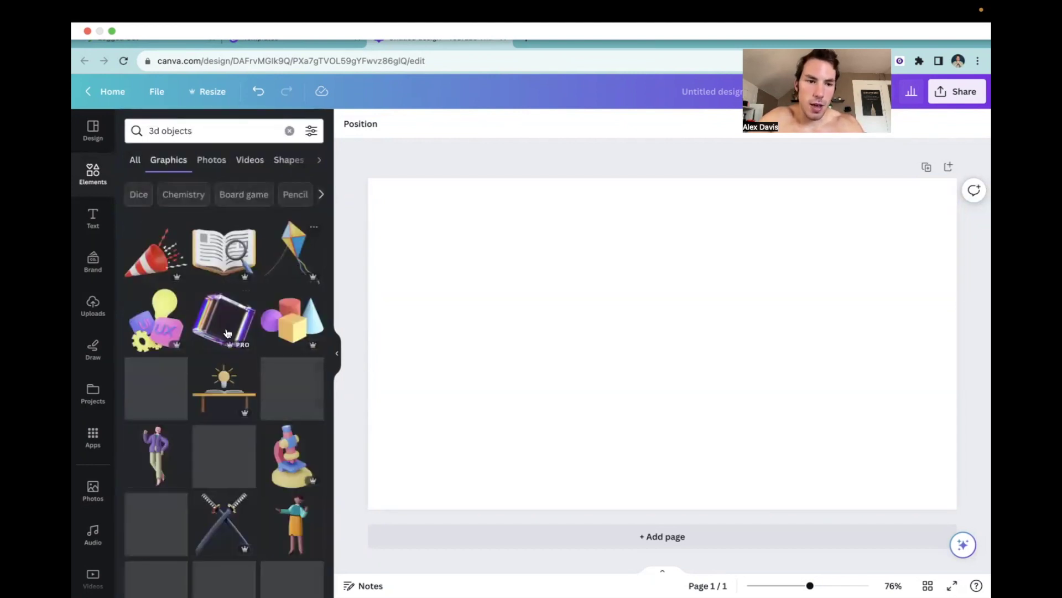
# Step: Change the graphics search to "3d business"
pyautogui.doubleClick(175, 131)
pyautogui.write('business')
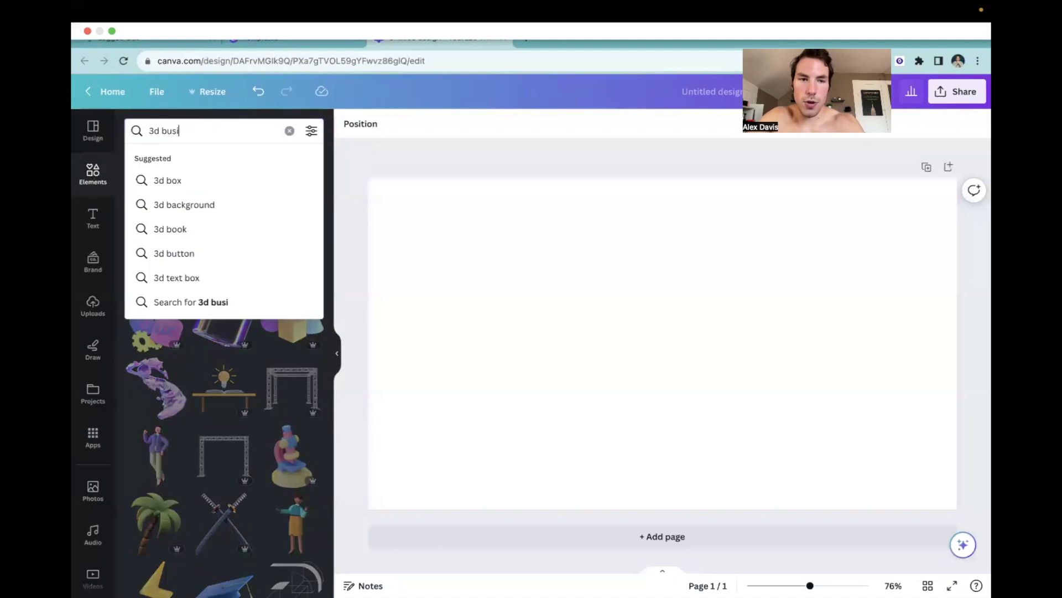
pyautogui.press('Return')
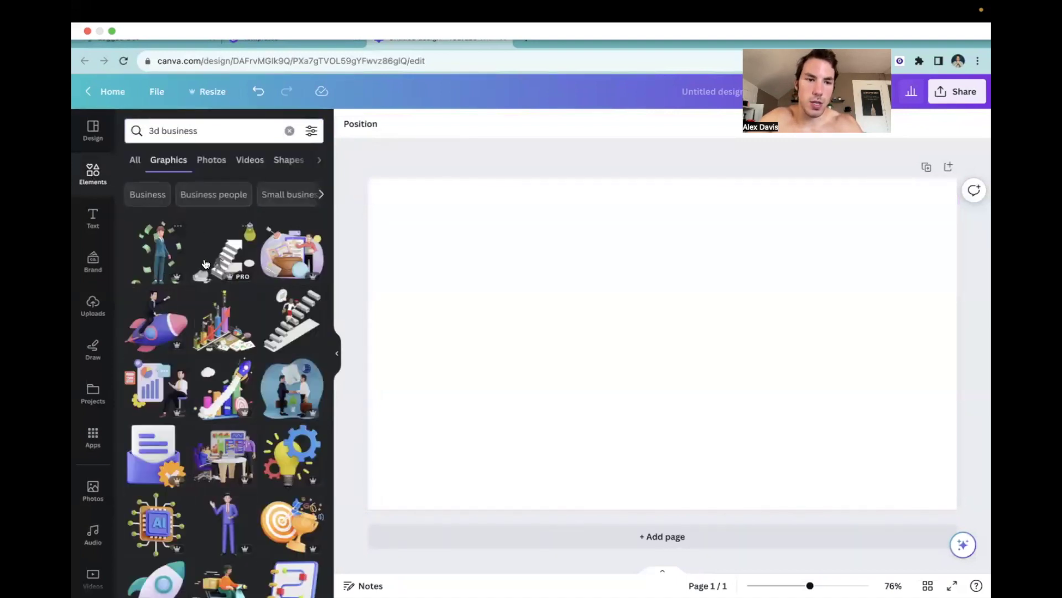
# Step: Add the man surrounded by cash and the businessman riding a rocket, placing them side by side with the rocket scaled down
pyautogui.click(158, 252)
pyautogui.moveTo(668, 352); pyautogui.dragTo(605, 354)
pyautogui.click(131, 425)
pyautogui.moveTo(681, 399); pyautogui.dragTo(852, 398)
pyautogui.moveTo(964, 475); pyautogui.dragTo(872, 385)
pyautogui.click(900, 399)
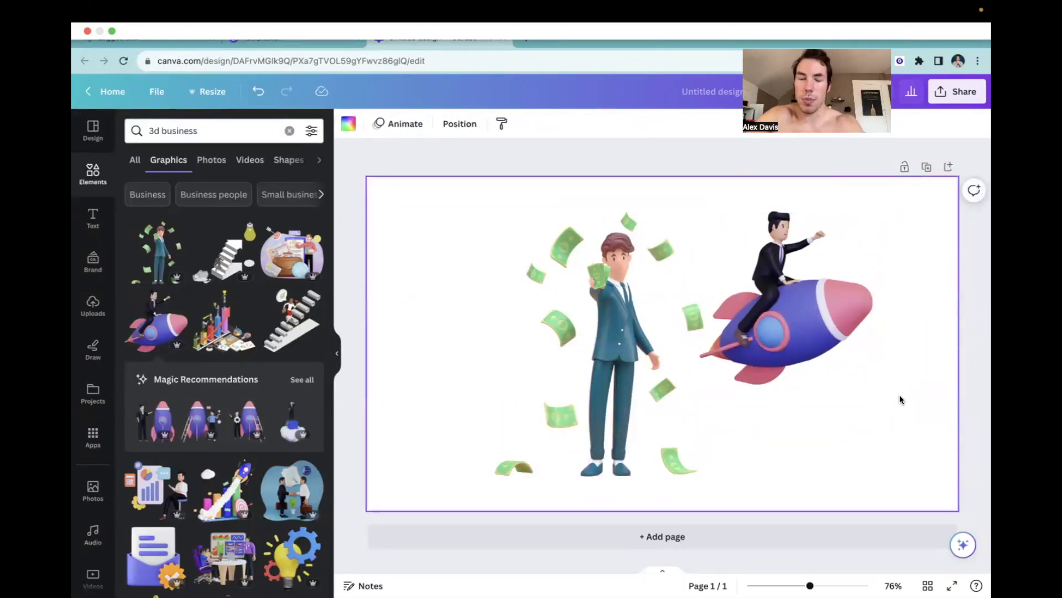
# Step: Add the light bulb with gears graphic, and delete it along with the cash man and the rocket
pyautogui.click(281, 561)
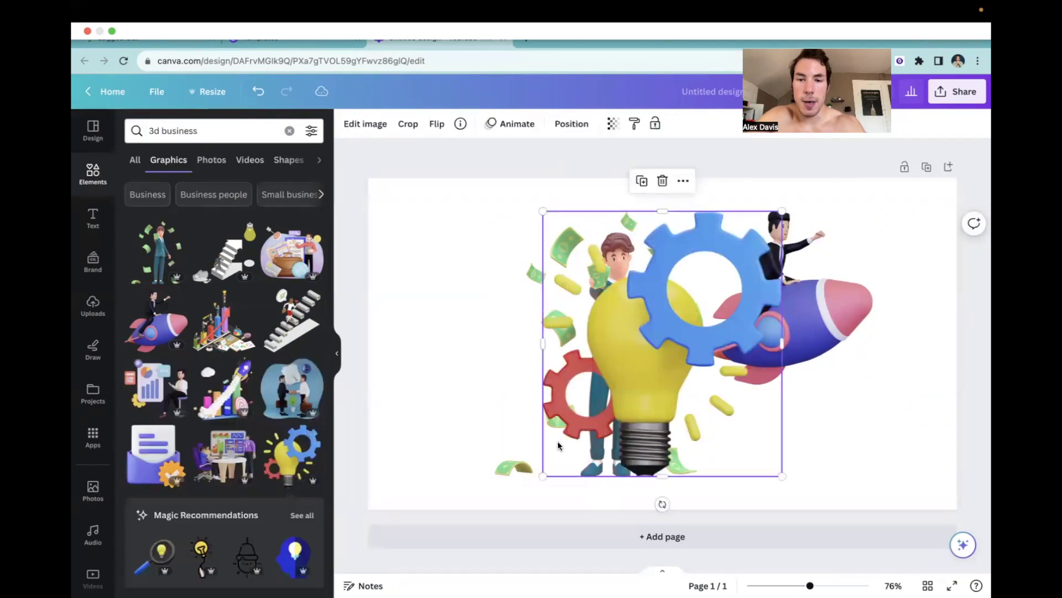
pyautogui.press('Delete')
pyautogui.click(628, 380)
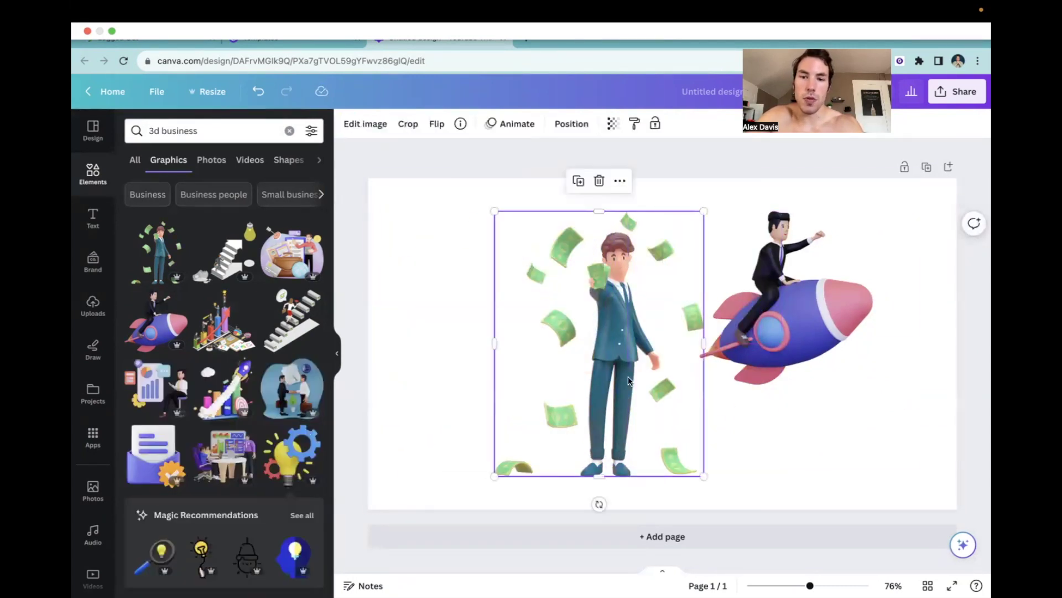
pyautogui.press('Delete')
pyautogui.click(777, 290)
pyautogui.press('Delete')
# Step: Browse further 3d business graphics and replace the element search with "shadows"
pyautogui.scroll(-10, 180, 431)
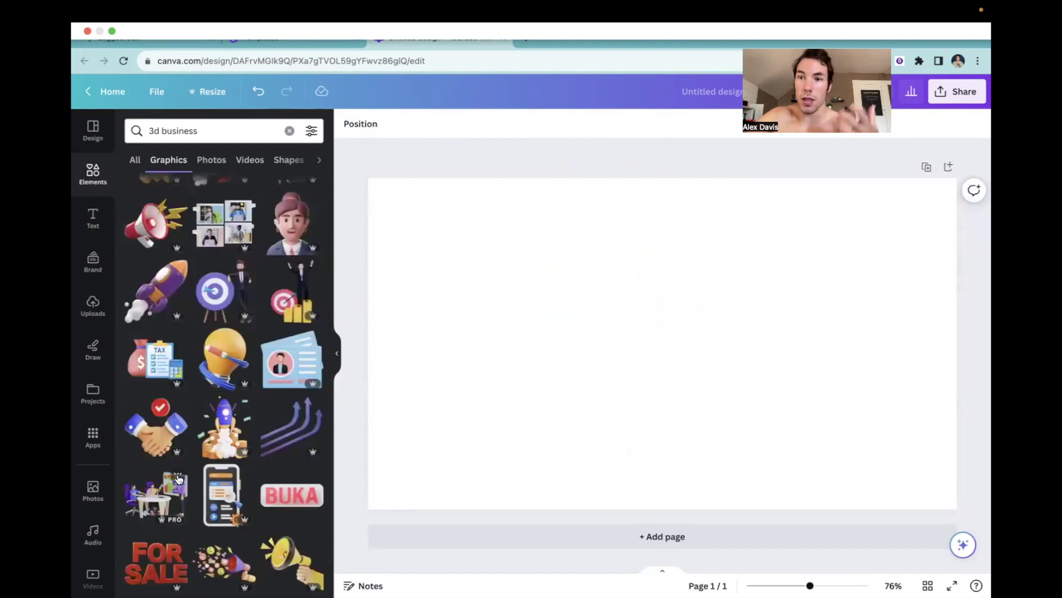
pyautogui.click(288, 130)
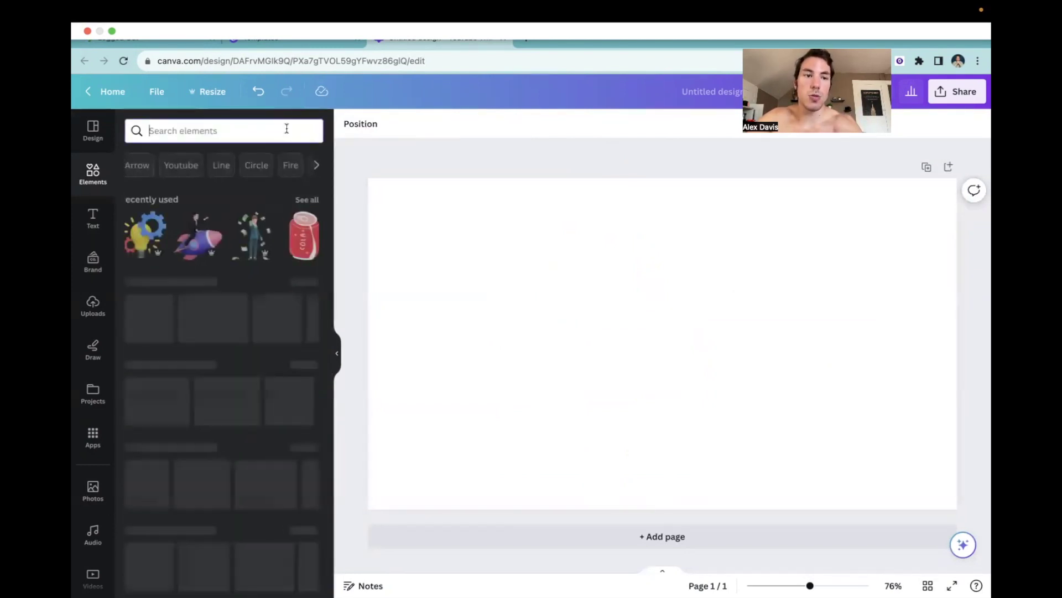
pyautogui.write('shadows')
pyautogui.press('Return')
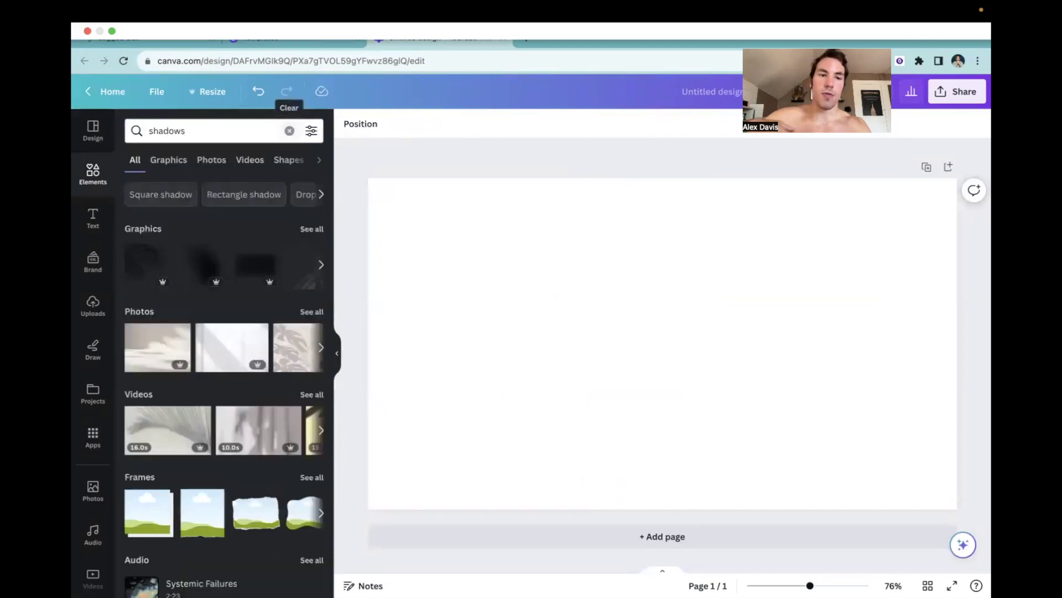
# Step: Show all shadow graphics, add the soft dark shadow to the page, and enlarge and rotate it slightly
pyautogui.click(308, 228)
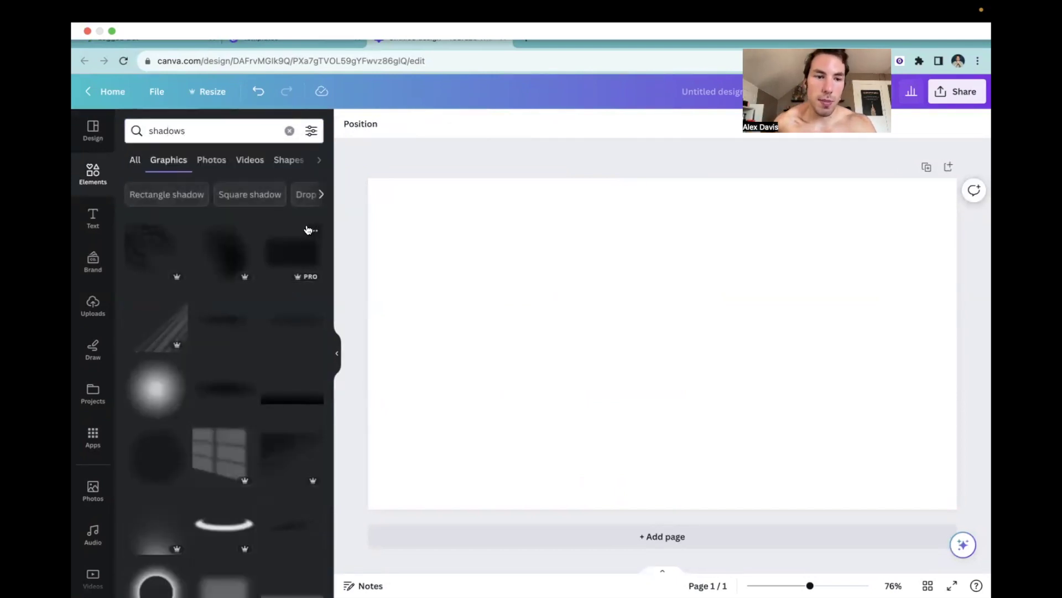
pyautogui.click(141, 379)
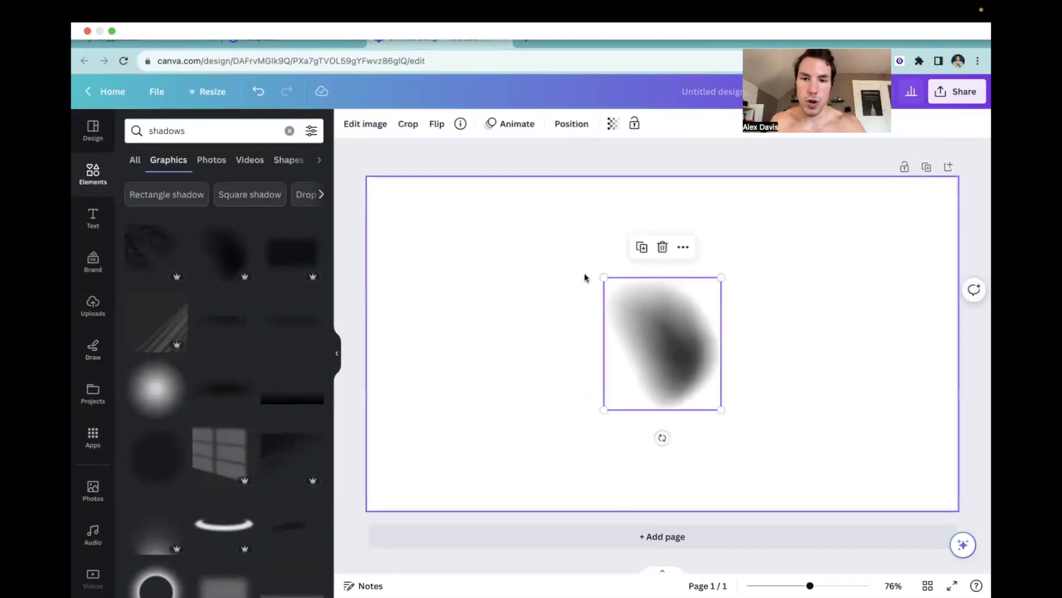
pyautogui.moveTo(605, 278); pyautogui.dragTo(540, 256)
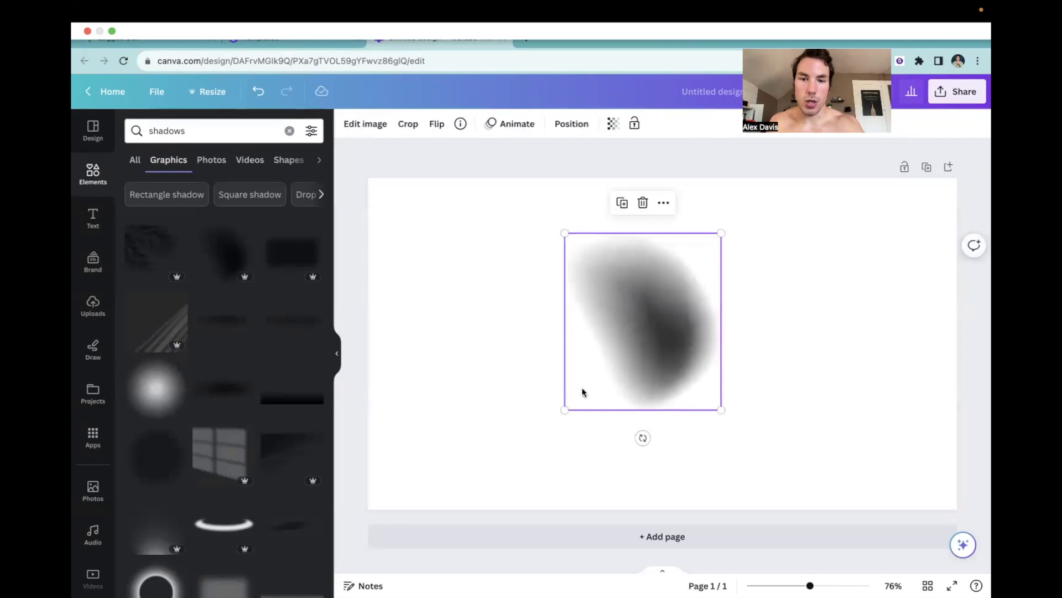
pyautogui.moveTo(642, 437); pyautogui.dragTo(609, 434)
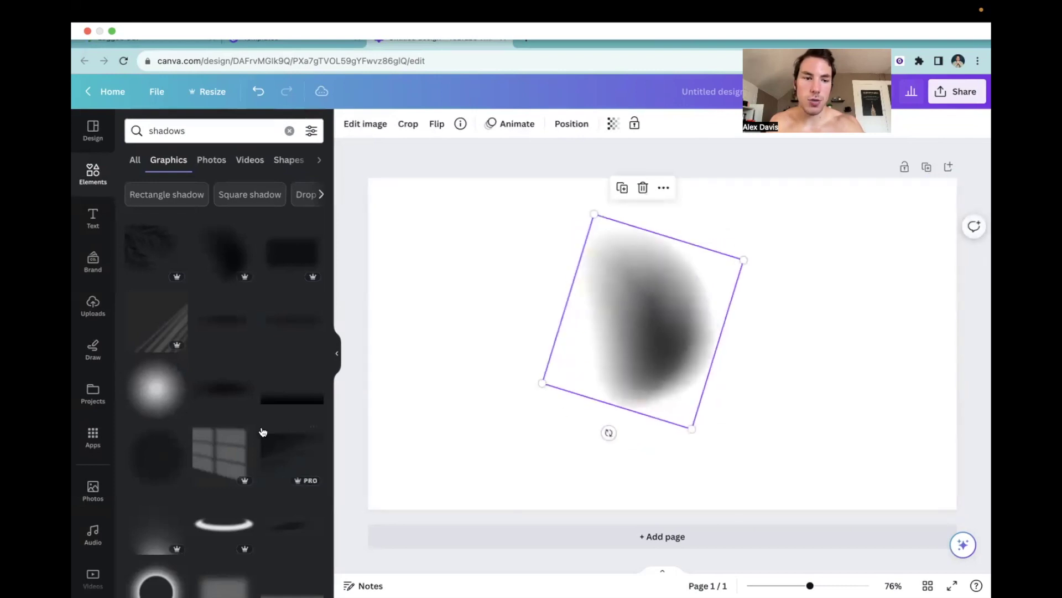
# Step: Add the round white glow graphic with its color options open, move it beside the shadow, and clear both from the page
pyautogui.click(157, 391)
pyautogui.click(348, 124)
pyautogui.click(207, 198)
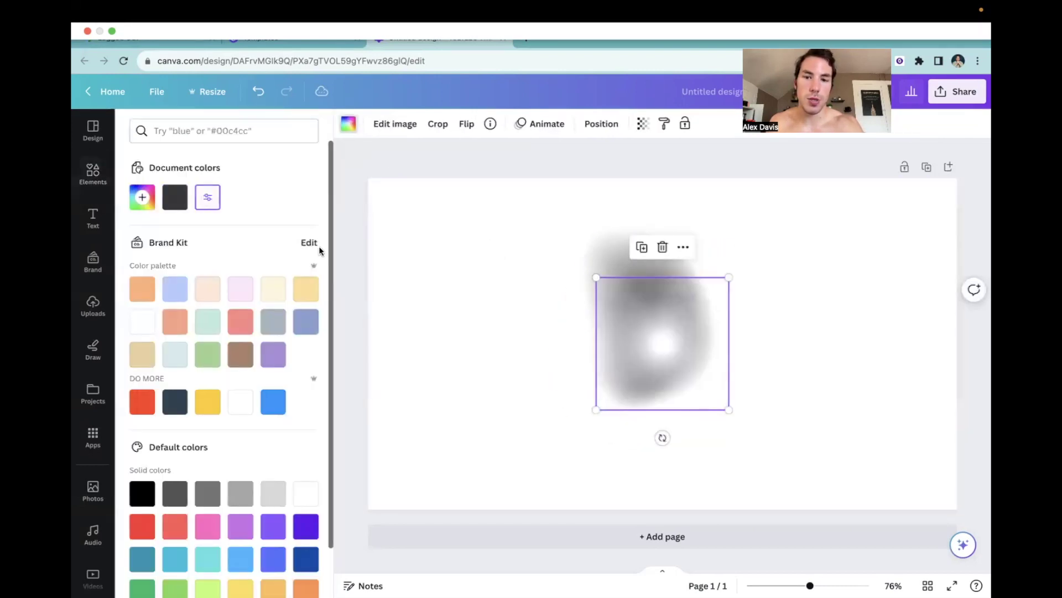
pyautogui.moveTo(664, 349); pyautogui.dragTo(481, 332)
# Step: Browse the available text styles and font combinations
pyautogui.click(84, 200)
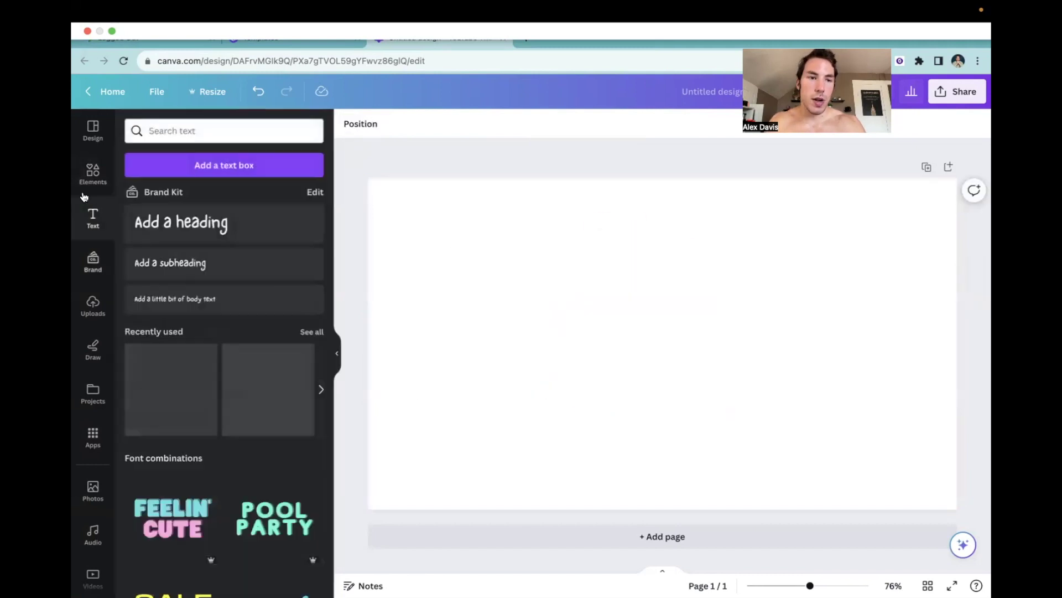
pyautogui.scroll(-5, 214, 492)
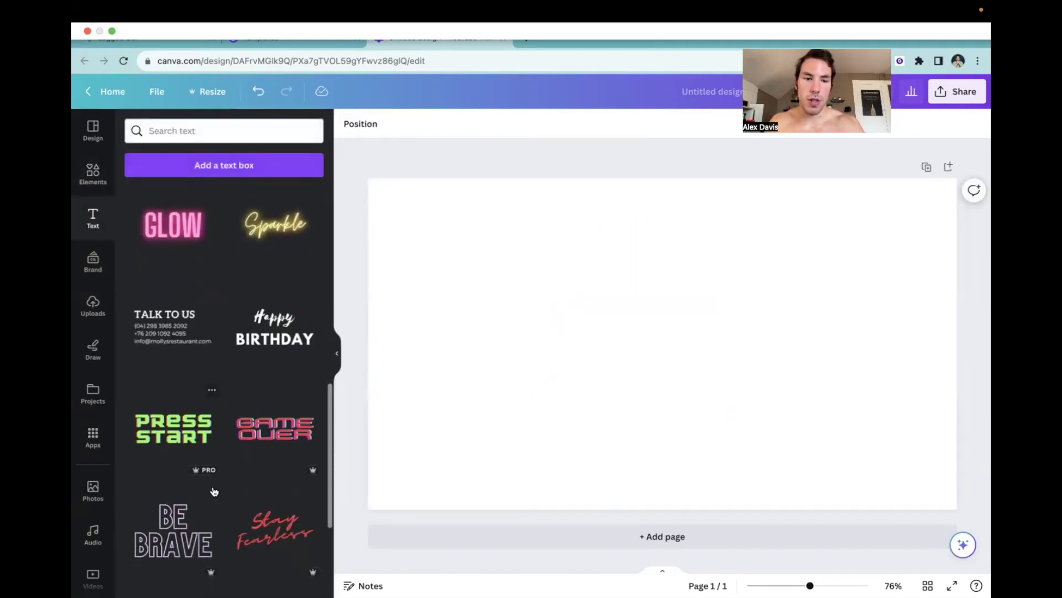
pyautogui.scroll(5, 241, 427)
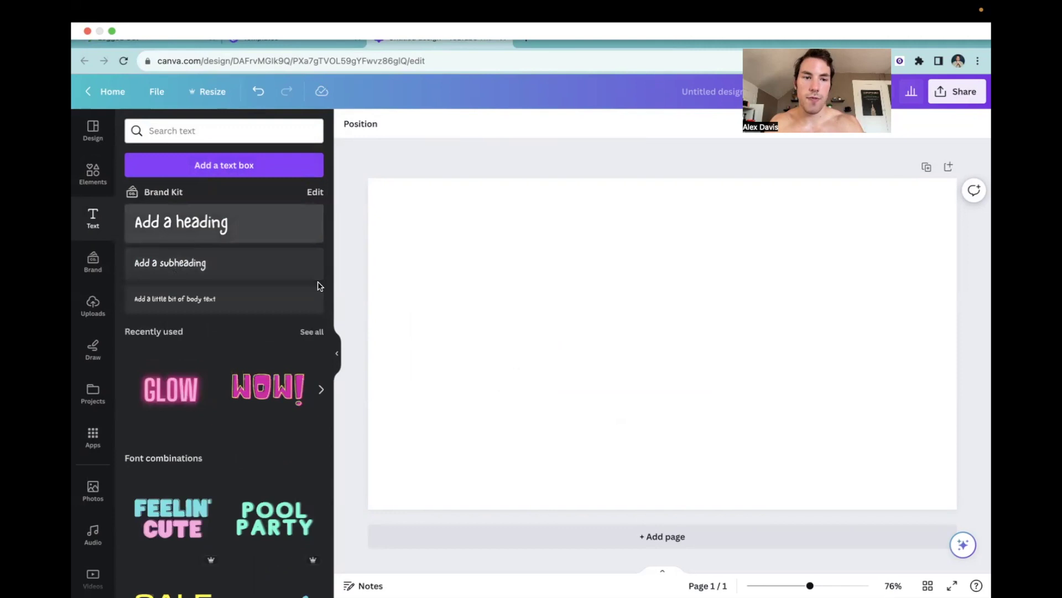
# Step: Examine the brand kit's colors and fonts, and browse the full list of brand logos
pyautogui.click(87, 276)
pyautogui.scroll(-5, 221, 445)
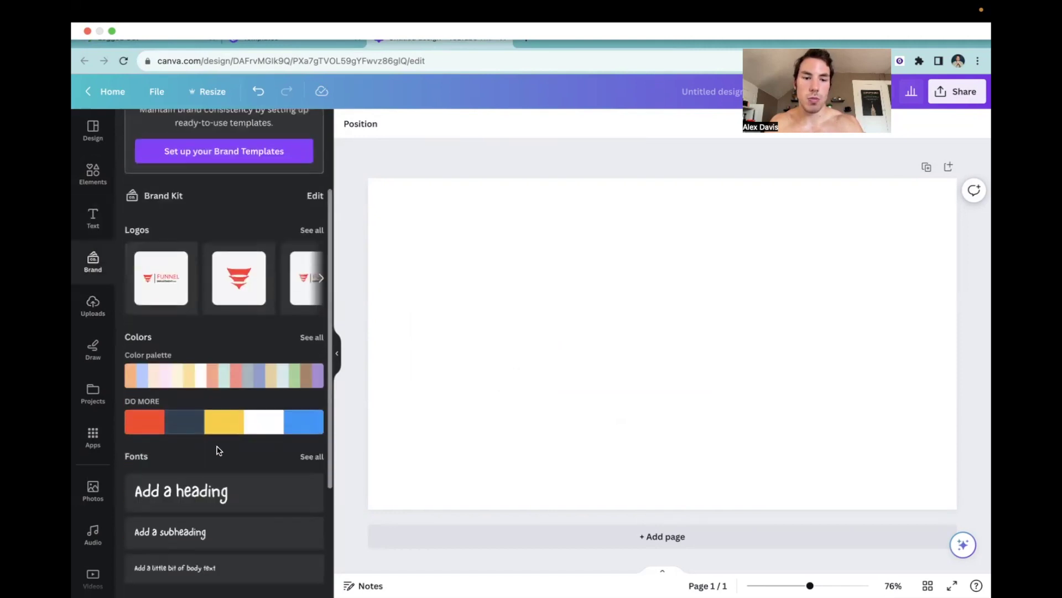
pyautogui.scroll(-1, 218, 450)
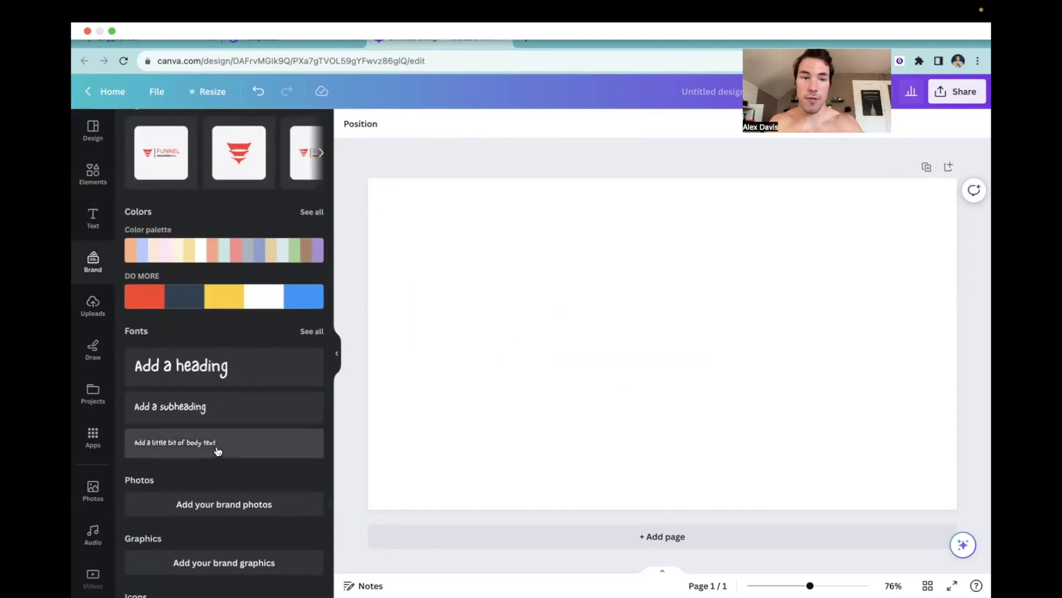
pyautogui.scroll(4, 199, 412)
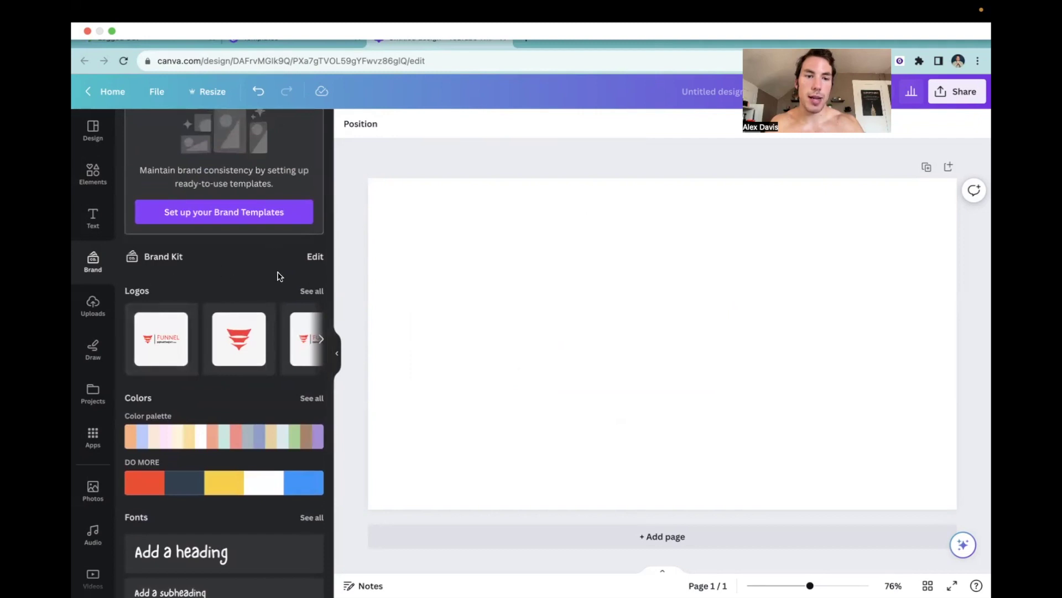
pyautogui.hscroll(3, 321, 340)
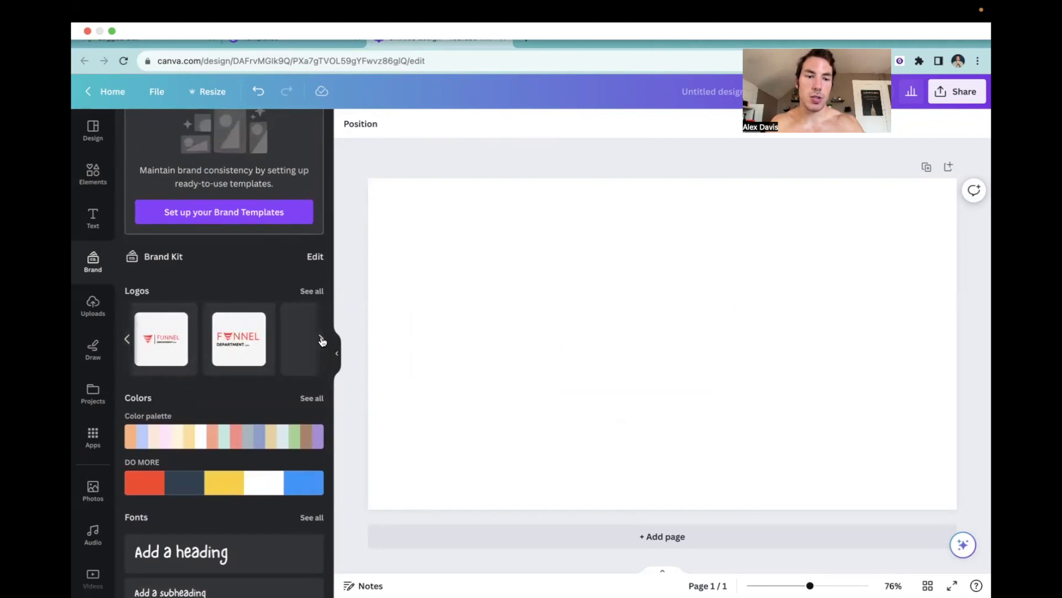
pyautogui.click(320, 340)
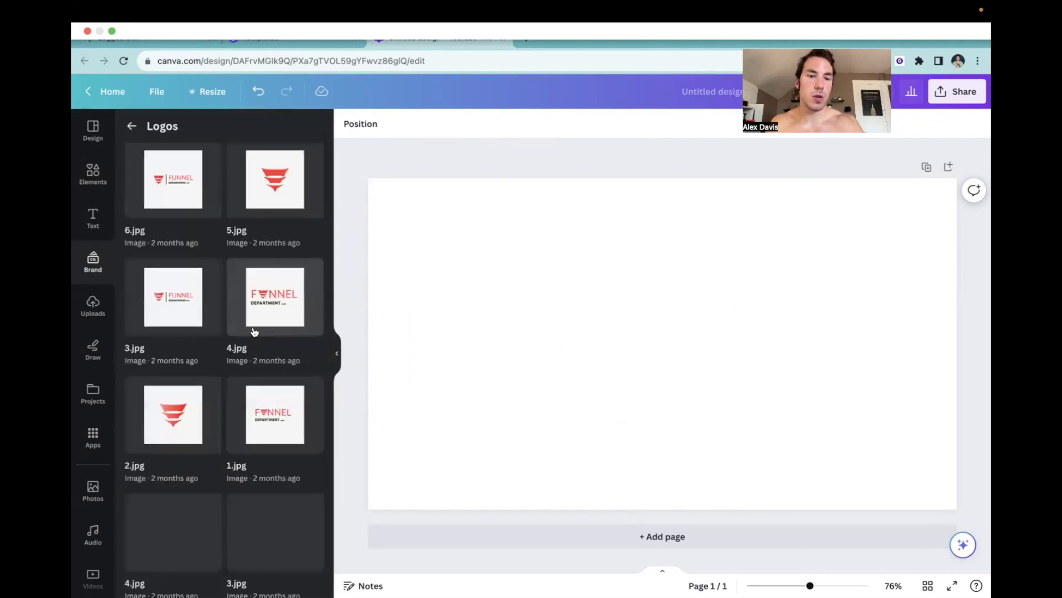
pyautogui.scroll(-10, 254, 332)
pyautogui.scroll(-5, 254, 330)
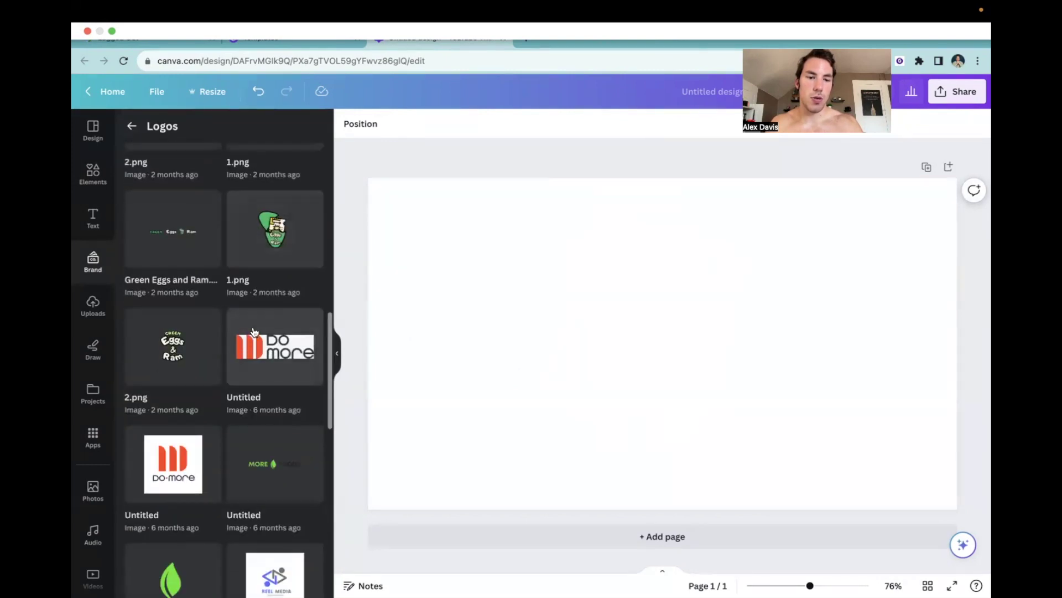
pyautogui.scroll(-3, 254, 332)
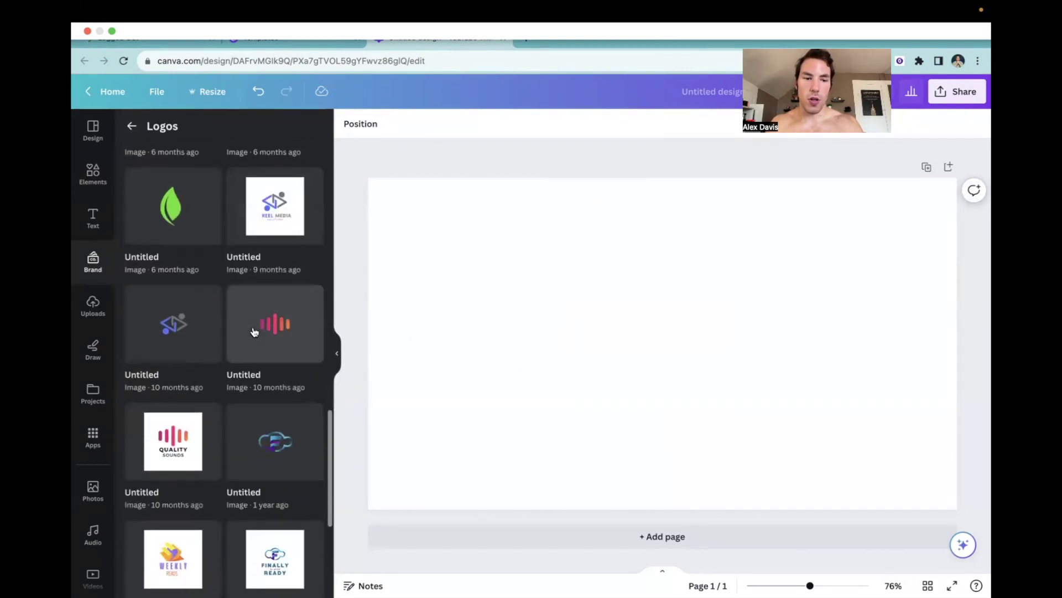
pyautogui.scroll(-2, 254, 331)
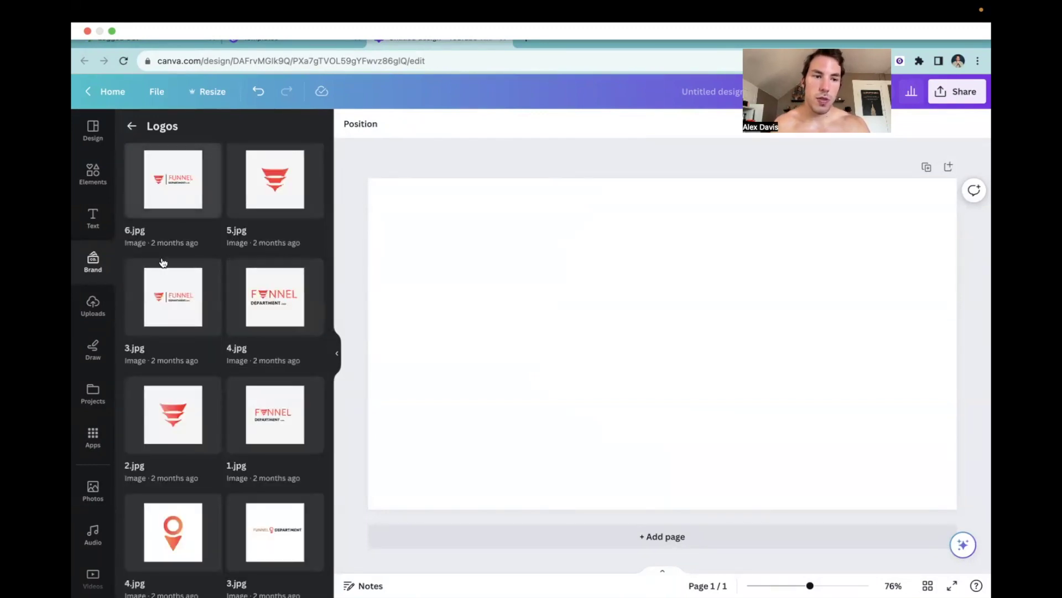
# Step: Browse the uploaded images for a photo that suits the thumbnail
pyautogui.click(93, 313)
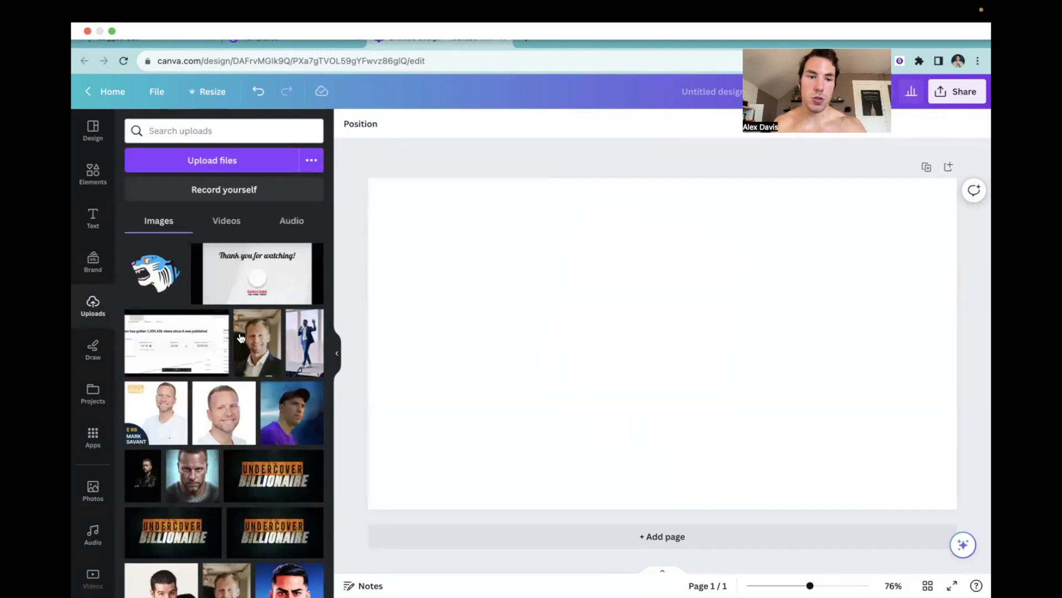
pyautogui.scroll(-3, 248, 387)
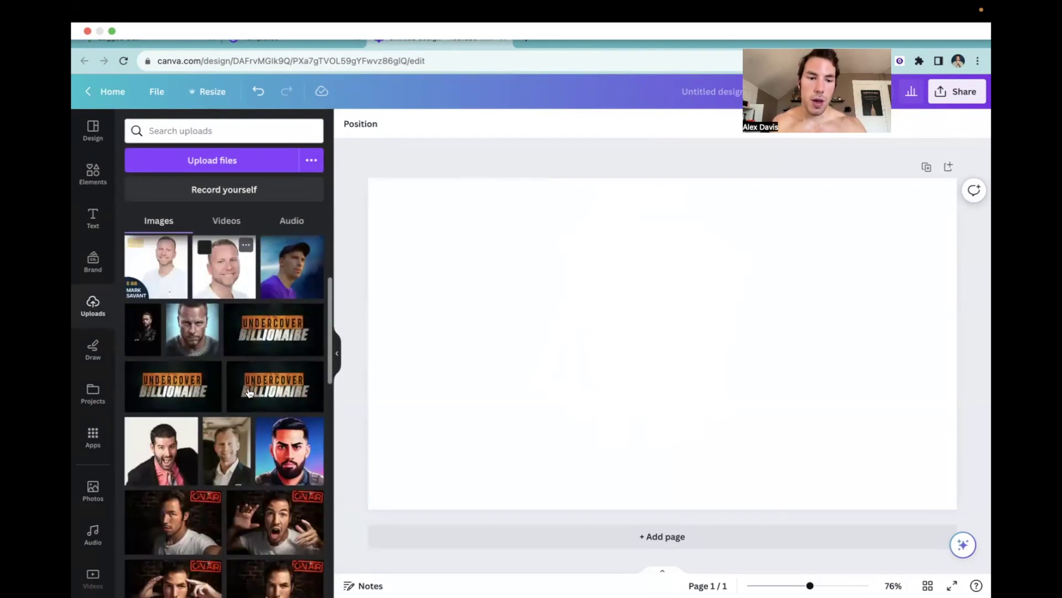
pyautogui.scroll(-2, 249, 393)
pyautogui.scroll(-2, 264, 475)
pyautogui.scroll(-1, 264, 475)
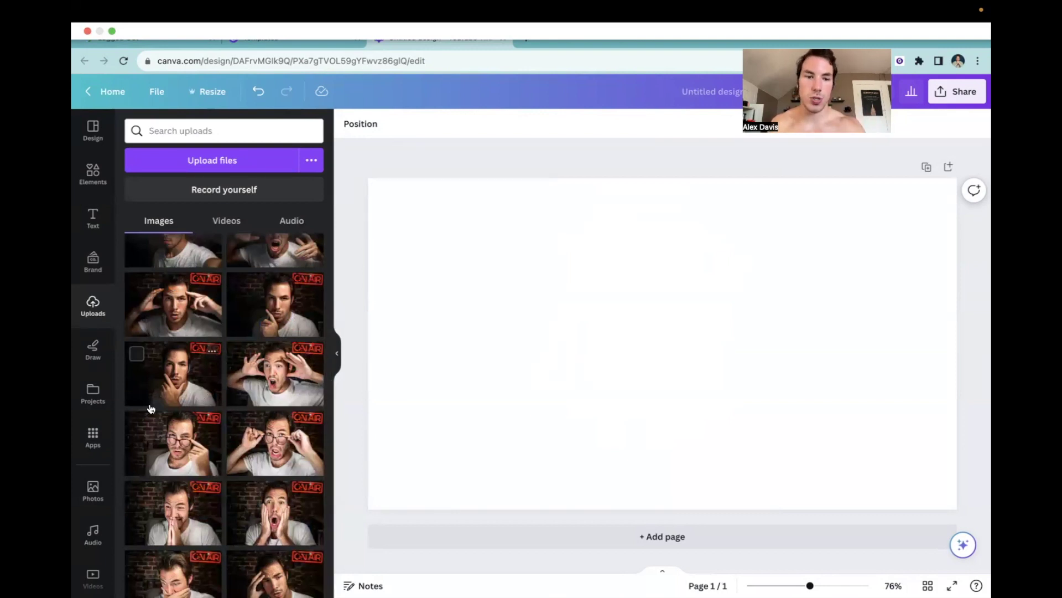
pyautogui.scroll(-2, 208, 348)
pyautogui.scroll(-2, 207, 354)
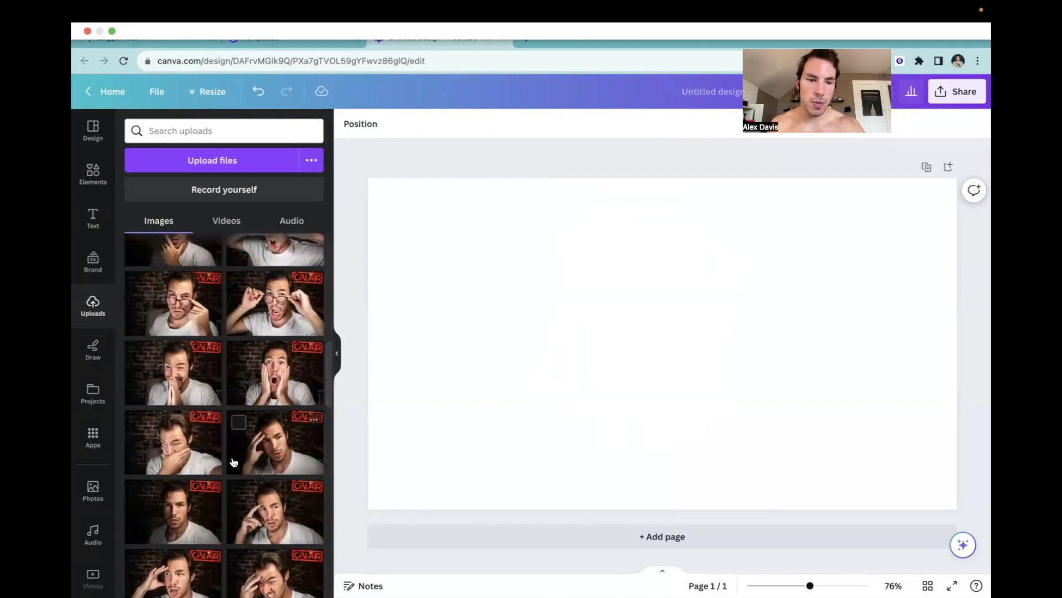
pyautogui.scroll(-5, 232, 437)
pyautogui.scroll(-8, 232, 462)
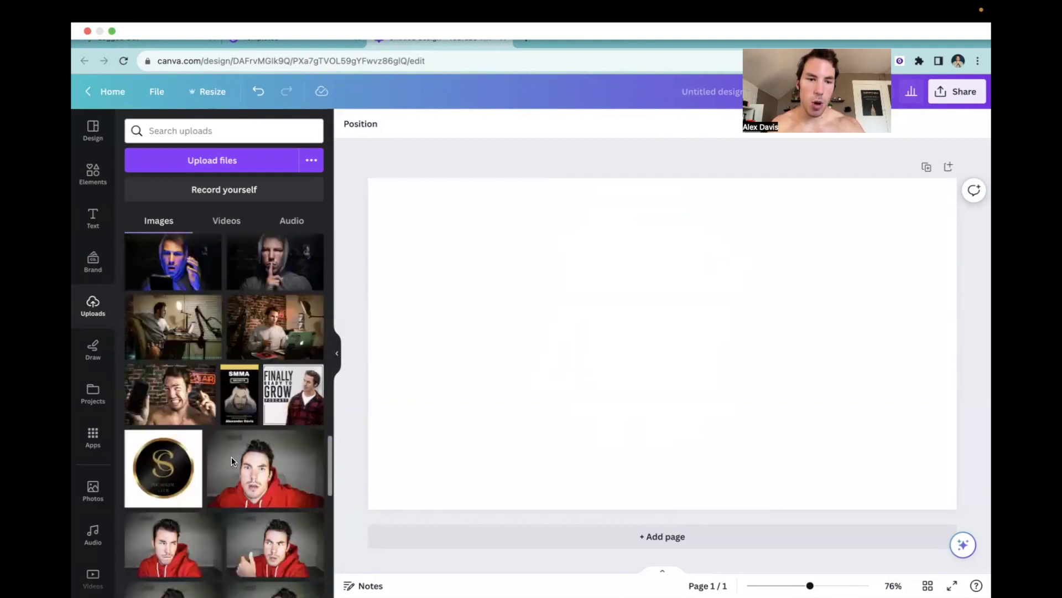
pyautogui.scroll(-10, 230, 421)
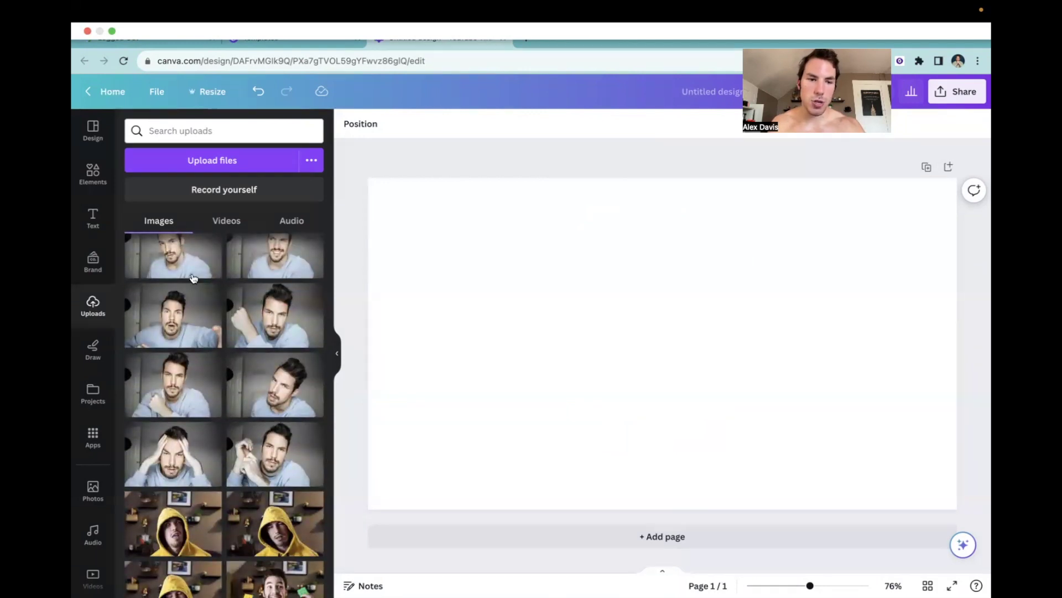
pyautogui.scroll(-15, 264, 439)
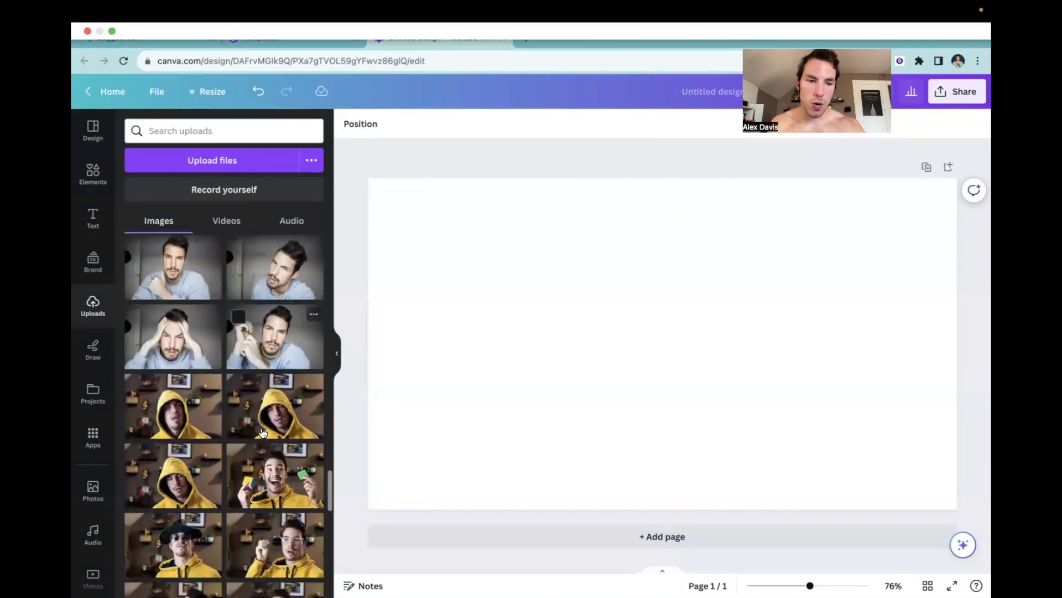
pyautogui.scroll(15, 263, 434)
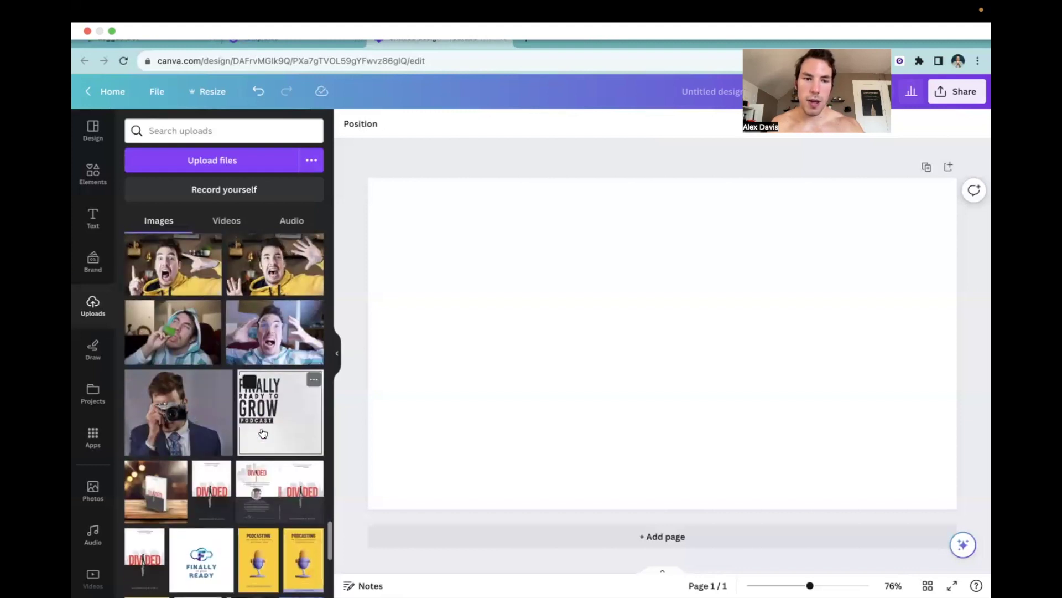
pyautogui.scroll(2, 263, 433)
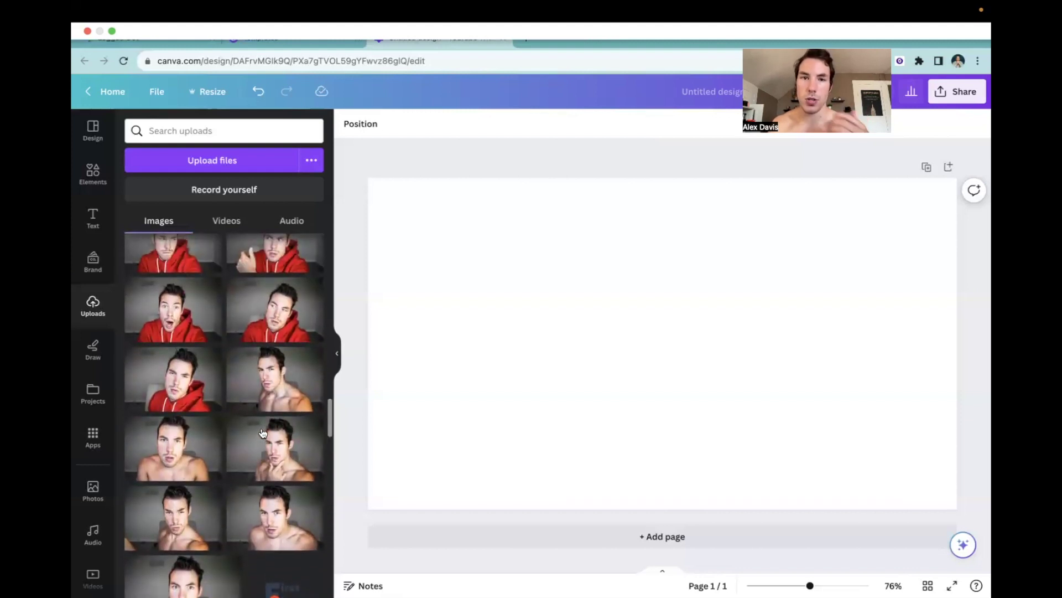
# Step: Add one of the uploaded portrait photos to the page and delete it
pyautogui.scroll(2, 249, 421)
pyautogui.click(247, 420)
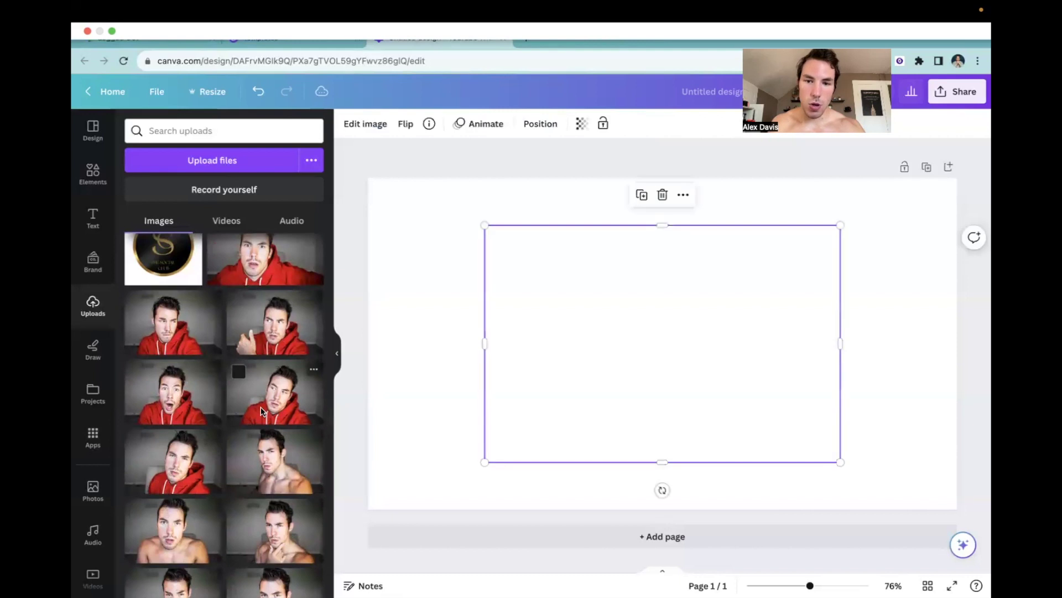
pyautogui.press('Delete')
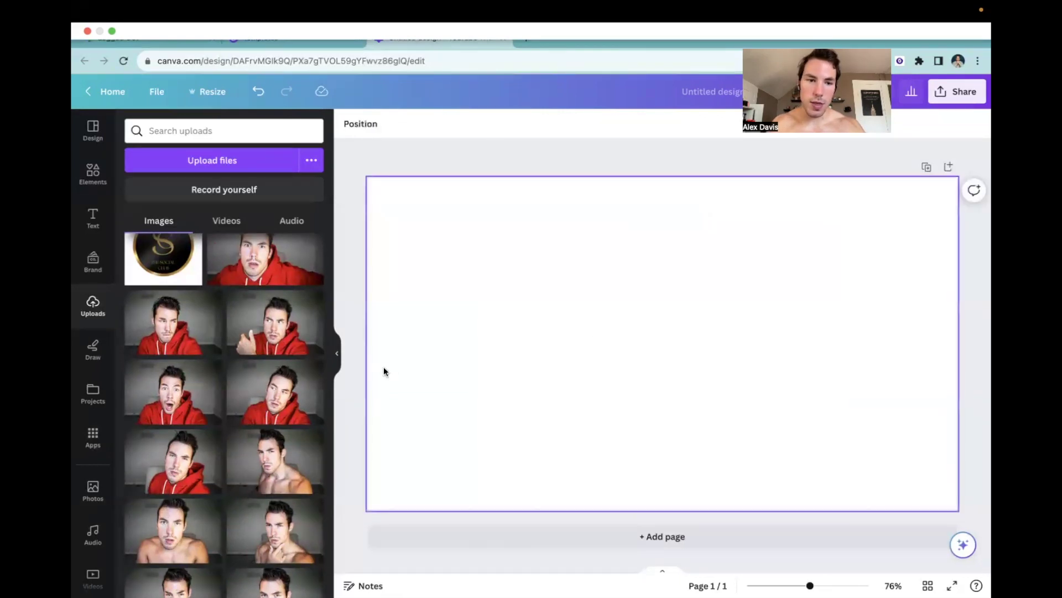
# Step: Add the uploaded "ON AIR" photo of the shouting man with both hands raised, and enlarge it to cover the whole page
pyautogui.scroll(-5, 229, 402)
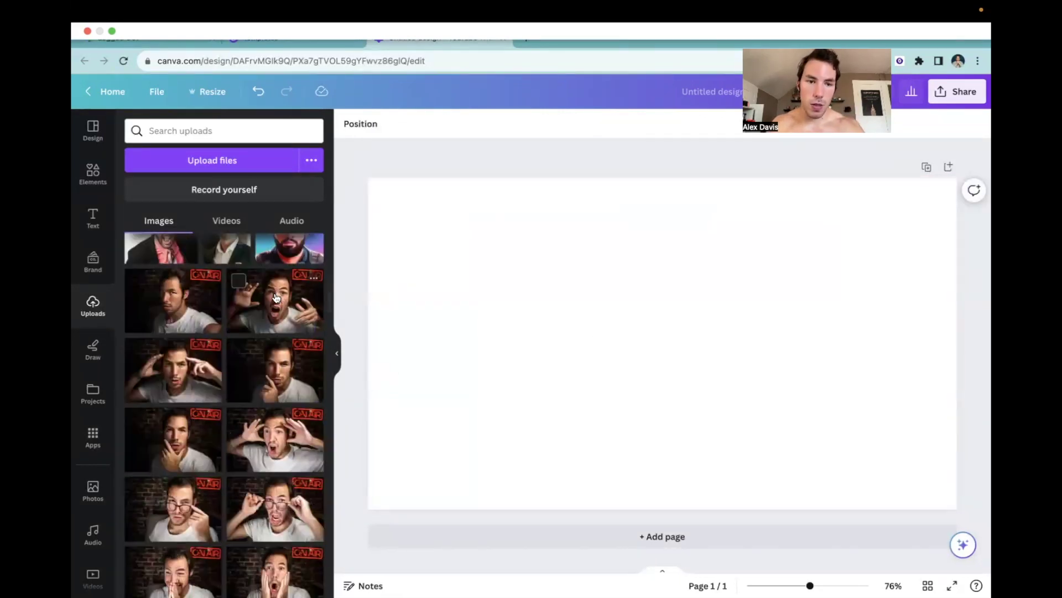
pyautogui.click(275, 301)
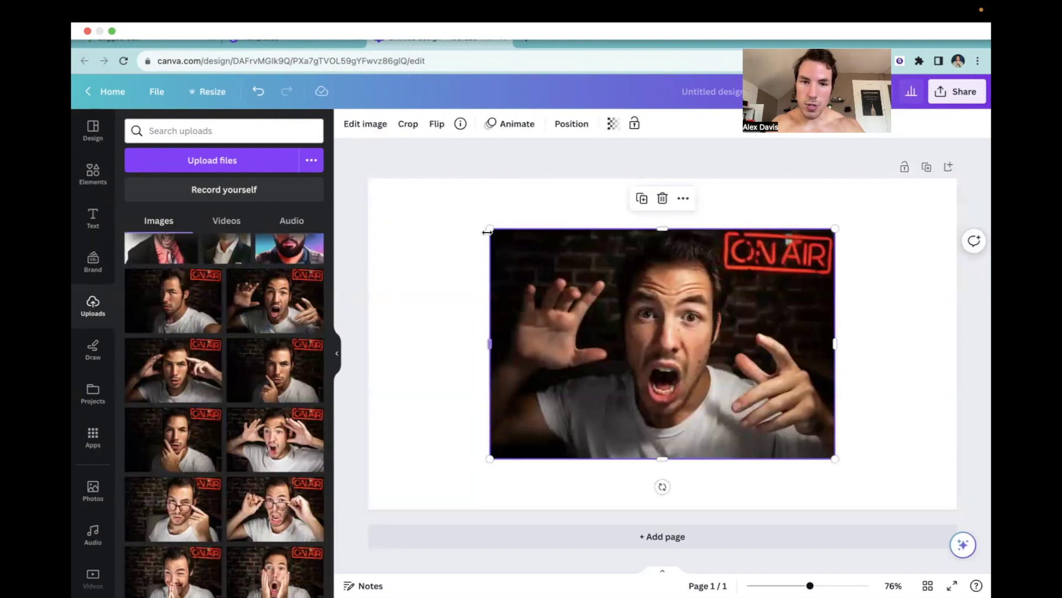
pyautogui.moveTo(459, 216); pyautogui.dragTo(304, 126)
pyautogui.moveTo(836, 441); pyautogui.dragTo(972, 528)
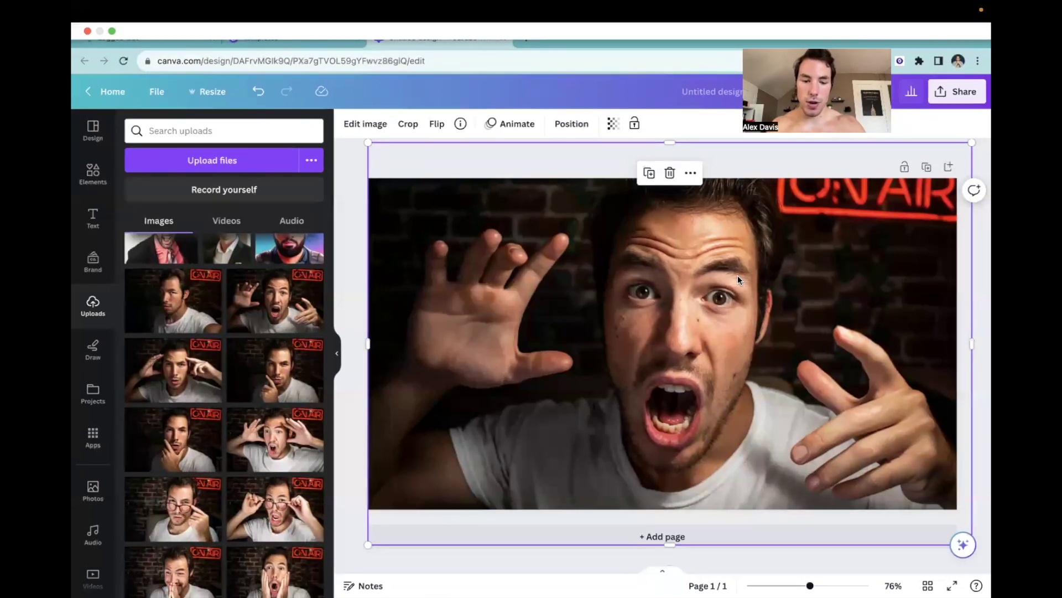
# Step: Duplicate the full-page "ON AIR" photo and place the copy offset below and to the right of the original
pyautogui.moveTo(738, 274); pyautogui.dragTo(731, 374)
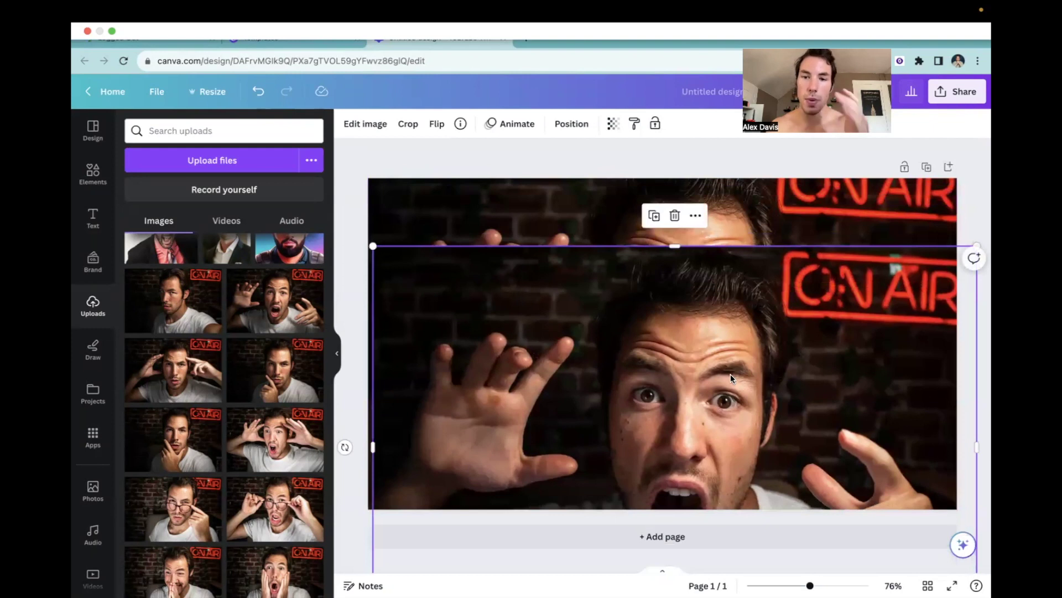
pyautogui.moveTo(673, 296); pyautogui.dragTo(698, 301)
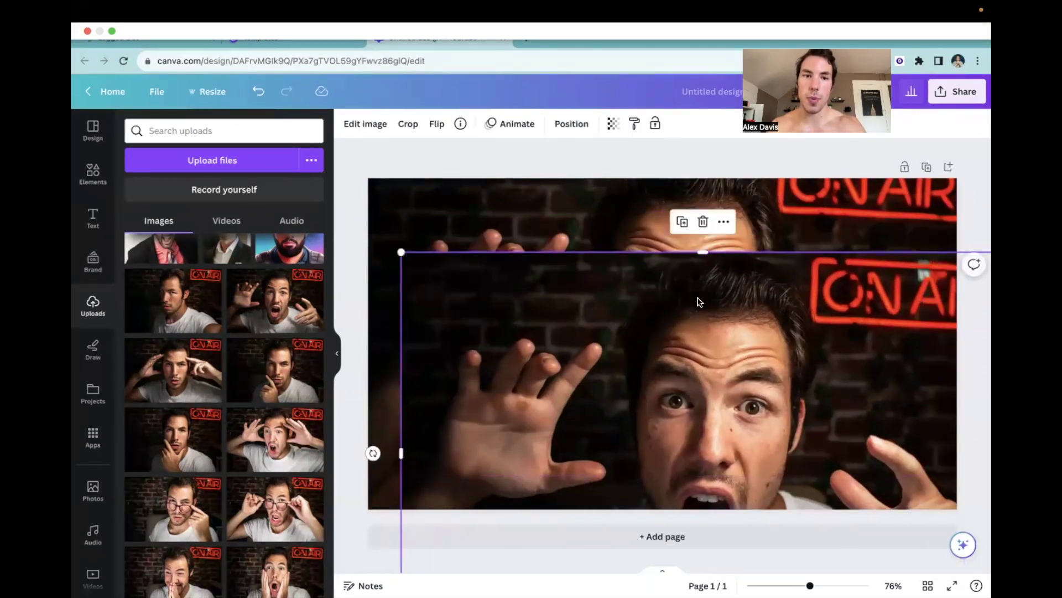
# Step: Remove the background from the copied photo and align the cutout exactly over the original photo
pyautogui.click(372, 124)
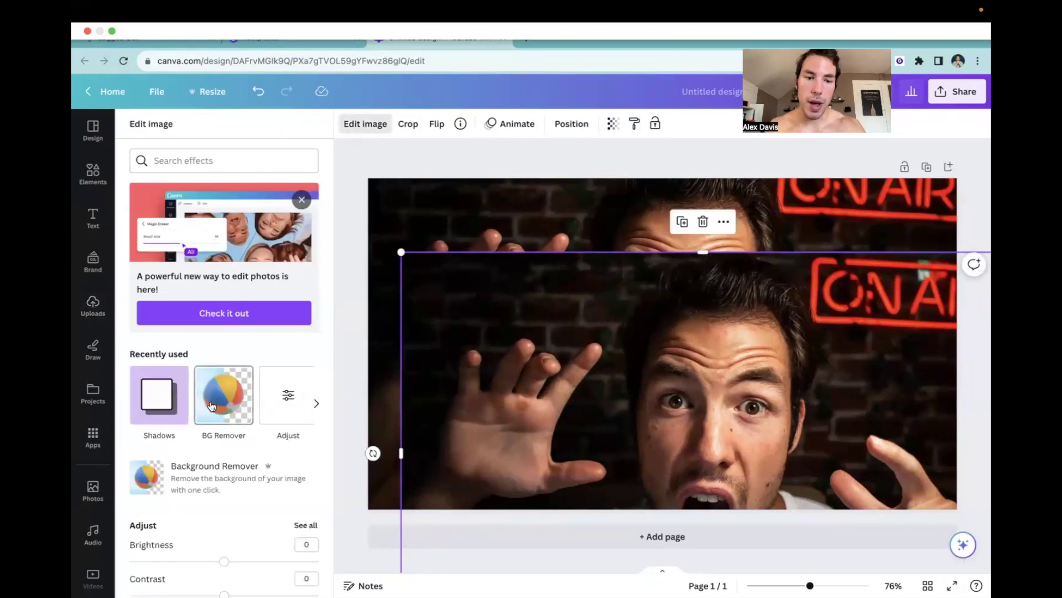
pyautogui.click(212, 406)
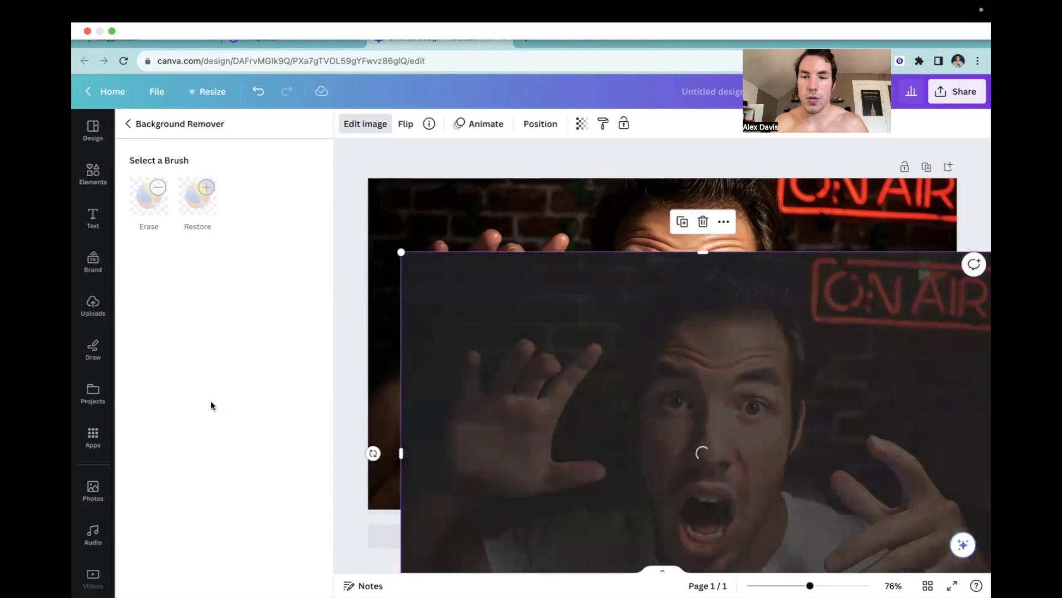
pyautogui.moveTo(728, 410); pyautogui.dragTo(696, 301)
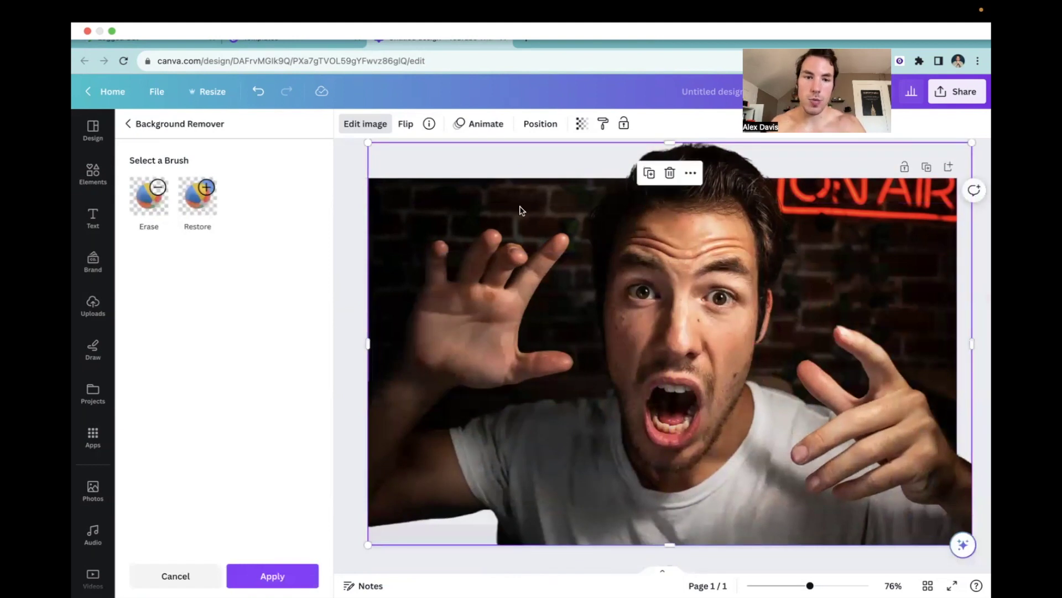
# Step: Add the soft round glow graphic from the "shadows" results to the page and color it white (#ffffff)
pyautogui.click(354, 284)
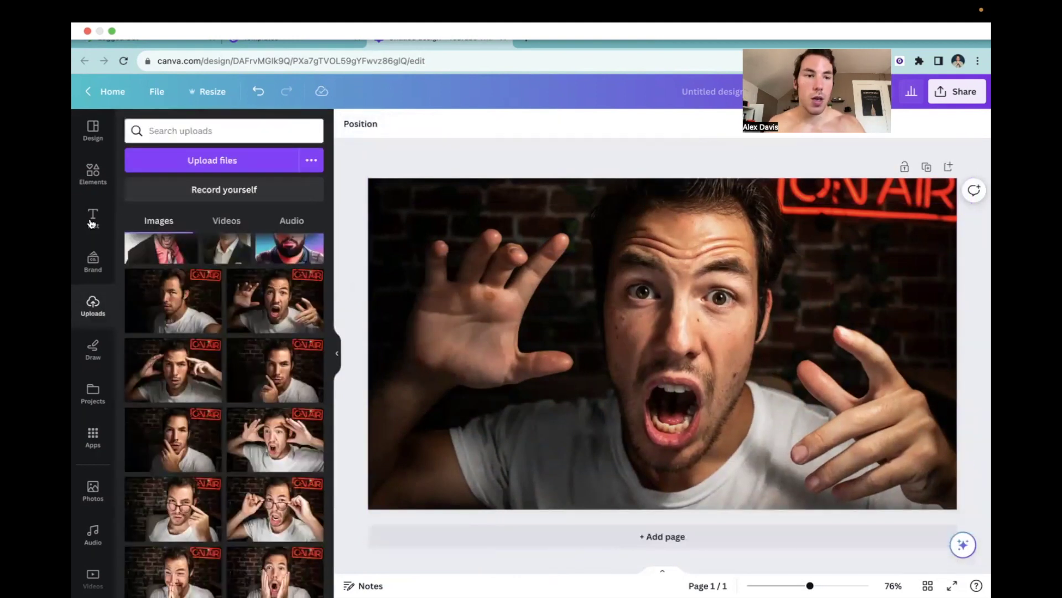
pyautogui.click(94, 173)
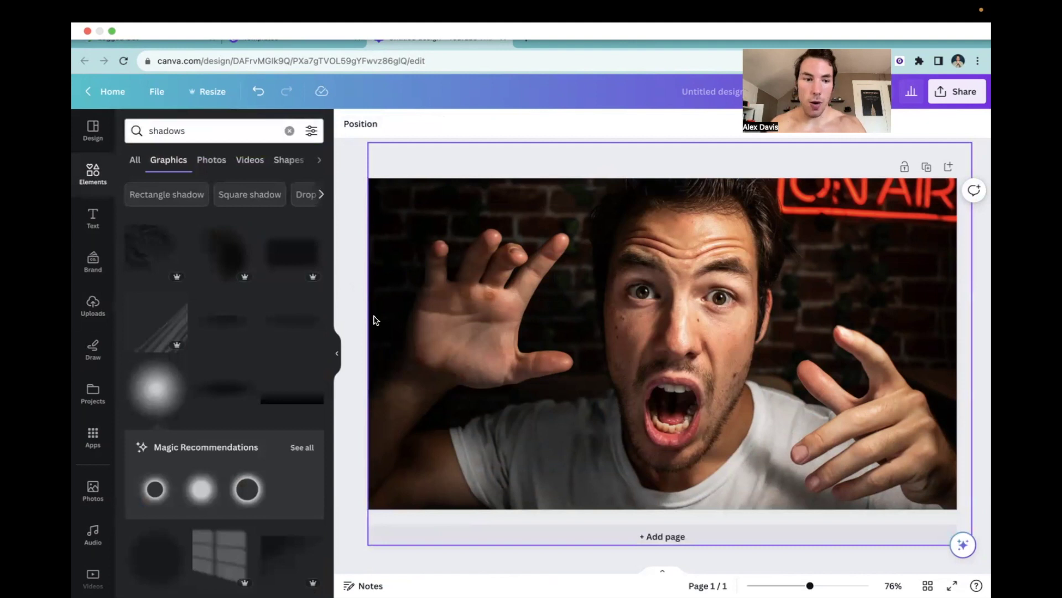
pyautogui.click(147, 393)
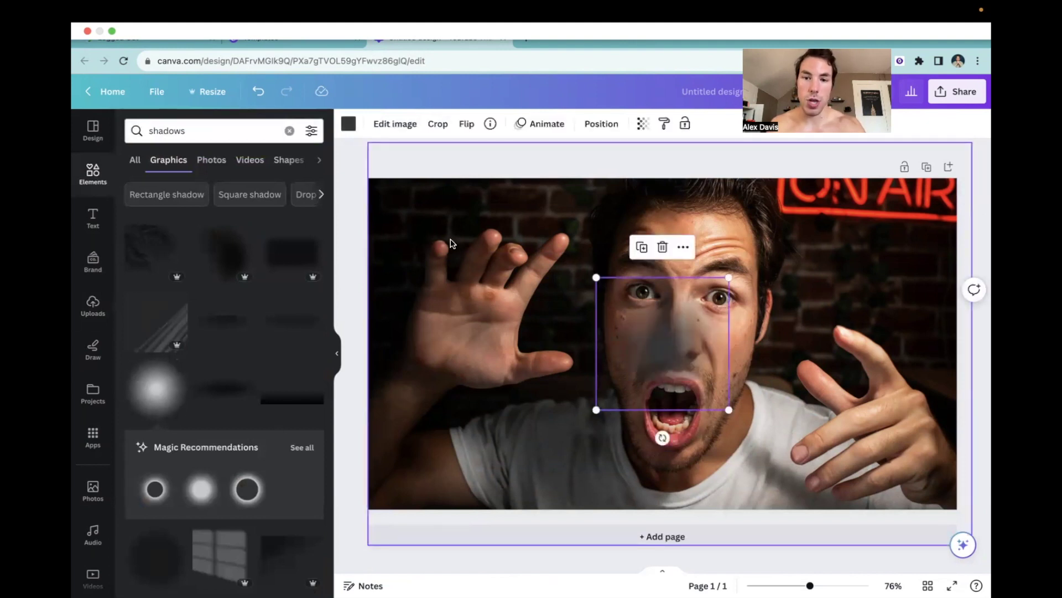
pyautogui.click(348, 123)
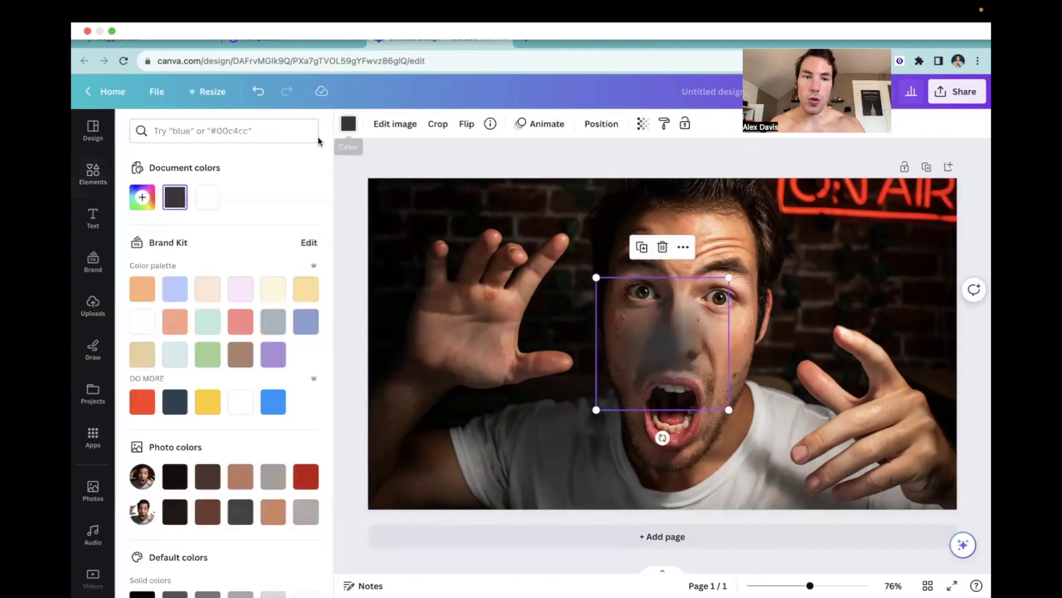
pyautogui.click(206, 198)
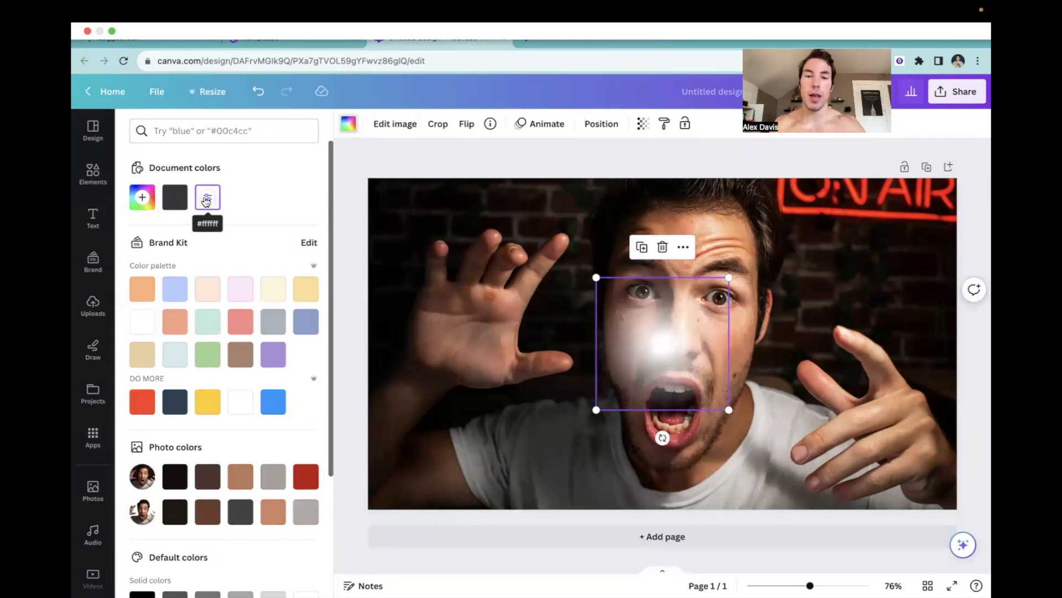
# Step: Enlarge the white glow to more than twice its size and center it over the man's face
pyautogui.moveTo(595, 276); pyautogui.dragTo(410, 92)
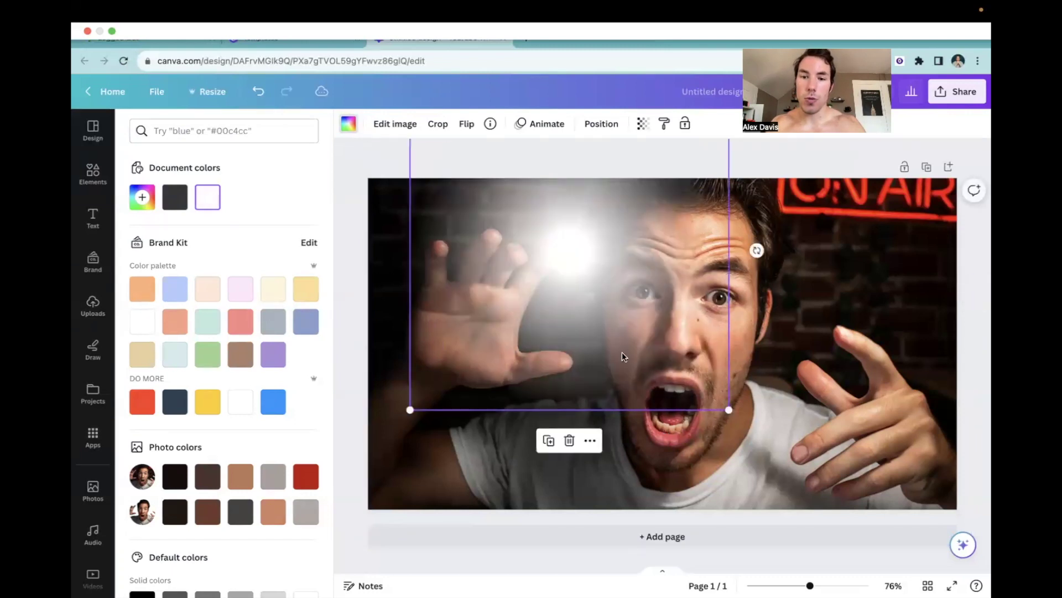
pyautogui.moveTo(571, 274); pyautogui.dragTo(679, 386)
pyautogui.rightClick(678, 386)
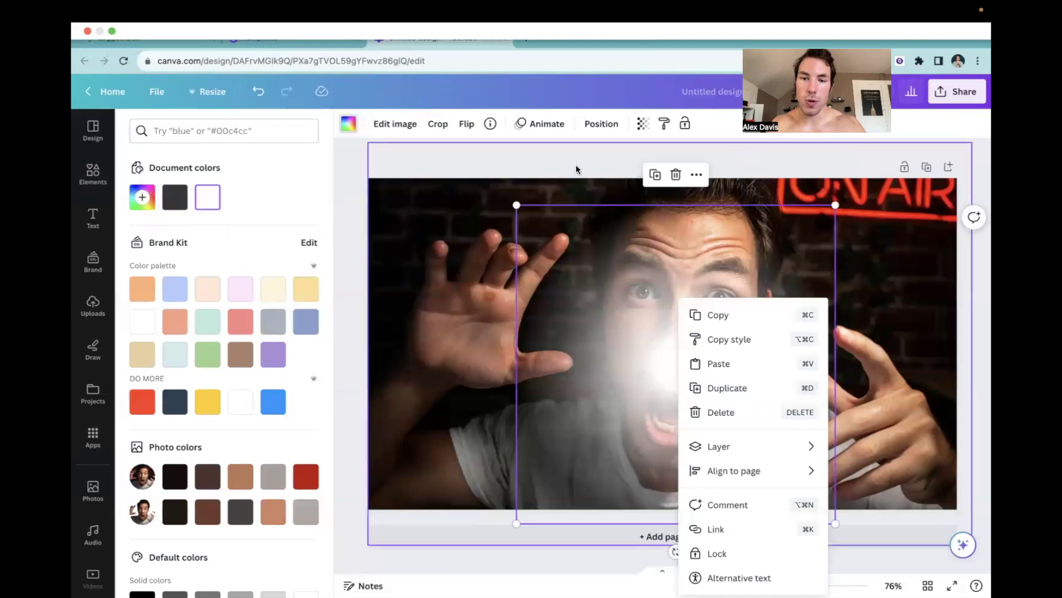
pyautogui.press('Escape')
pyautogui.press('Escape')
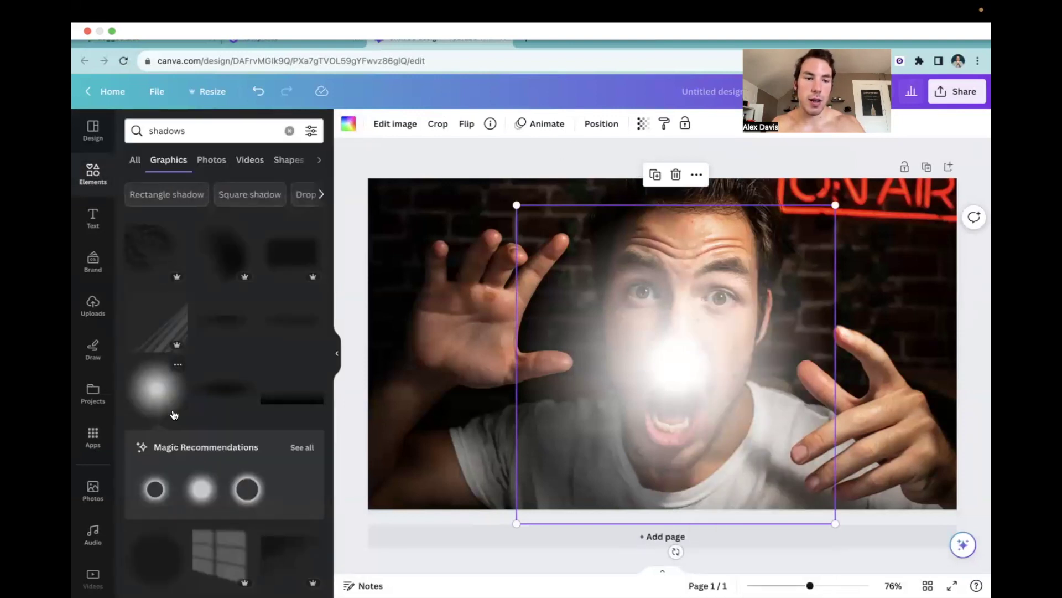
# Step: Move the glow layer between the cutout and the original photo, and enlarge it slightly beyond the page height
pyautogui.rightClick(672, 354)
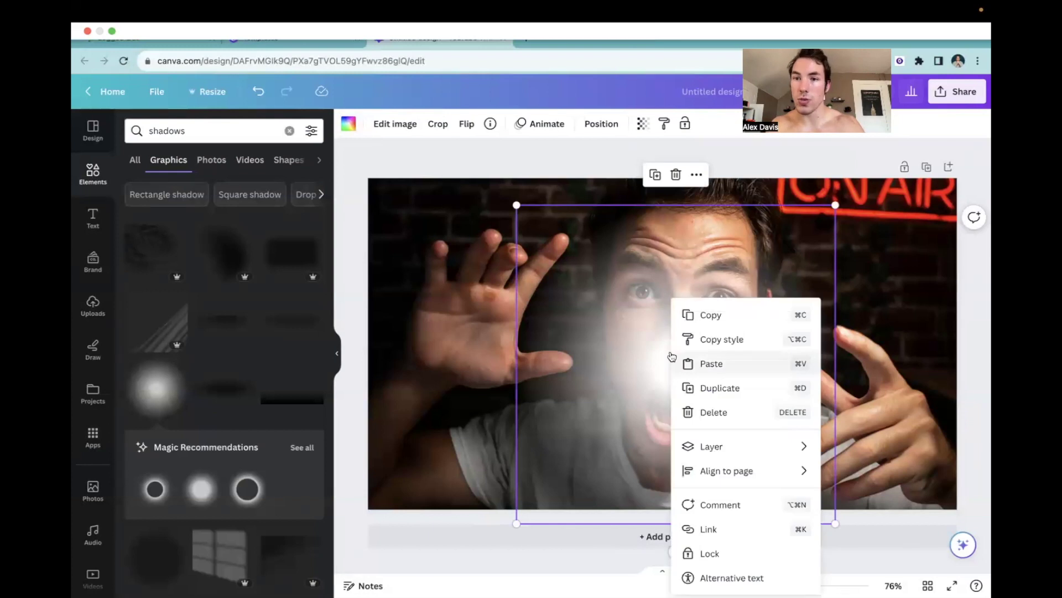
pyautogui.moveTo(710, 452)
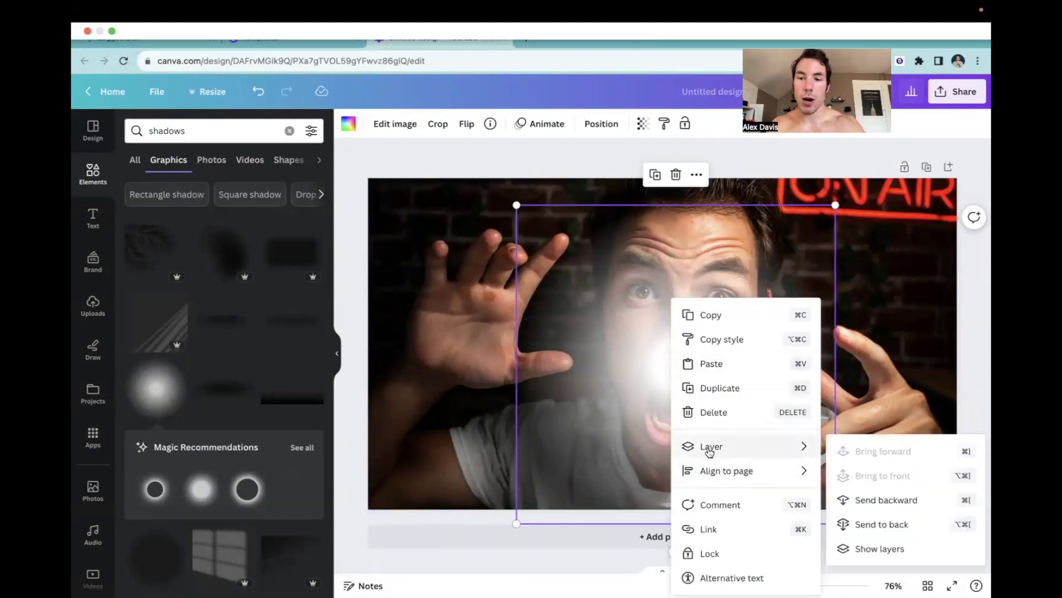
pyautogui.click(889, 548)
pyautogui.moveTo(142, 201); pyautogui.dragTo(140, 255)
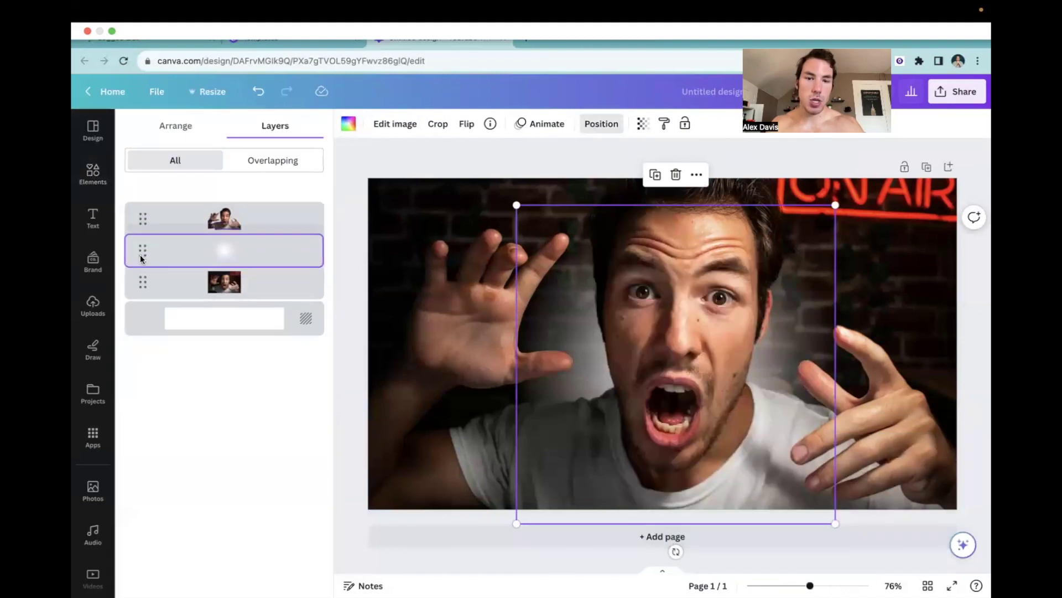
pyautogui.moveTo(516, 205); pyautogui.dragTo(423, 182)
pyautogui.moveTo(495, 193); pyautogui.dragTo(515, 203)
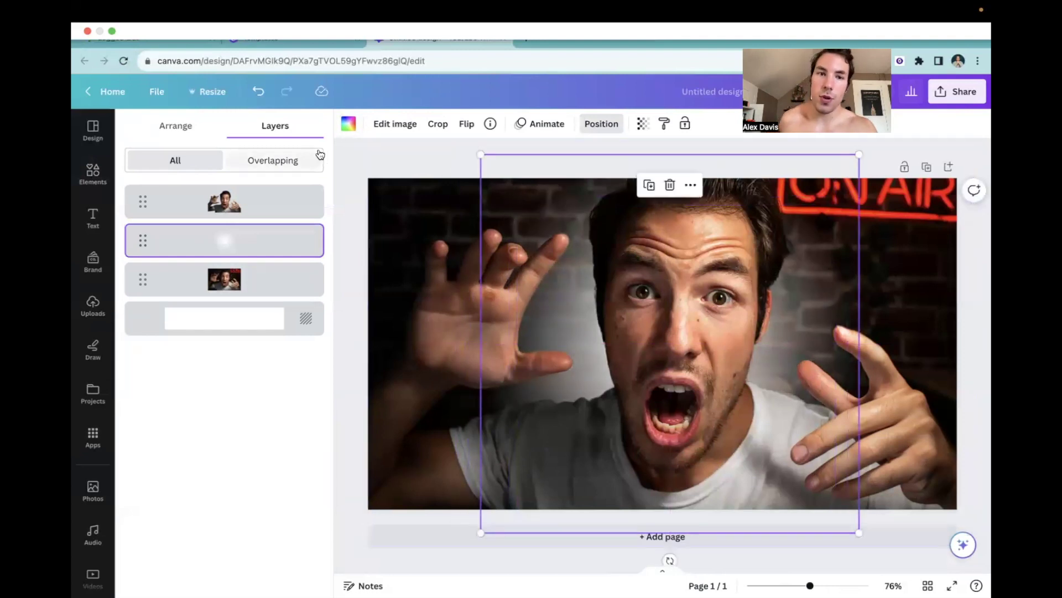
# Step: Recolor the glow with the dark red from the photo colors, comparing it with the brand kit's blue and dark navy
pyautogui.click(349, 124)
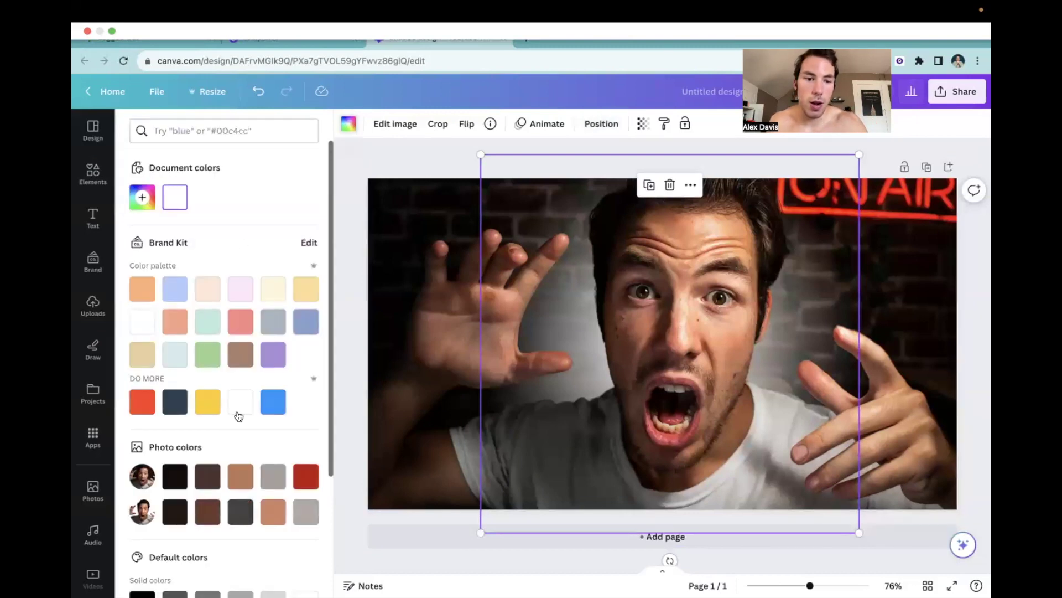
pyautogui.click(274, 402)
pyautogui.click(308, 482)
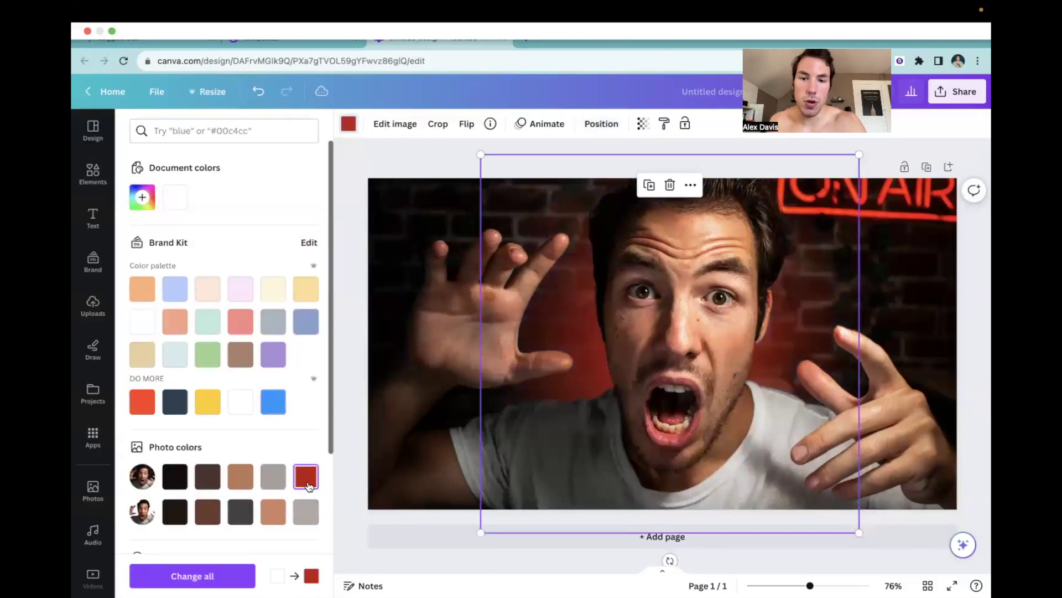
pyautogui.click(174, 404)
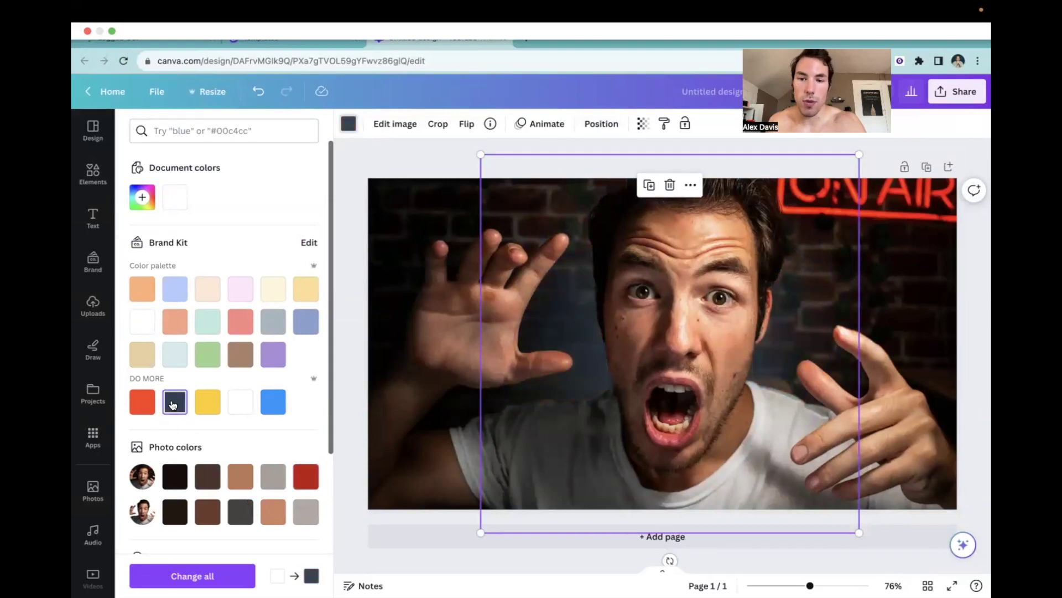
pyautogui.click(307, 477)
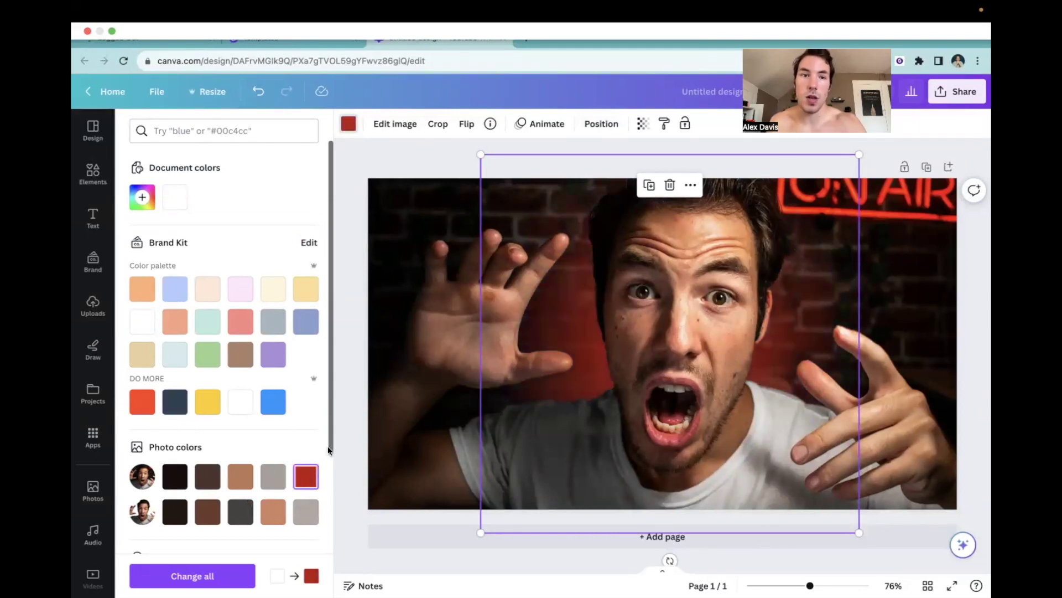
pyautogui.press('Escape')
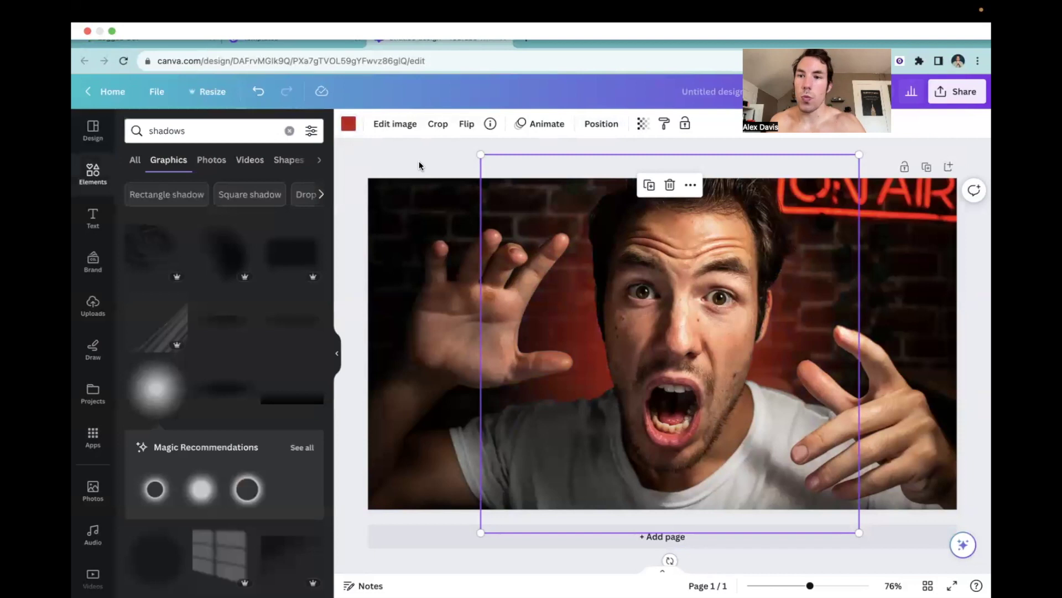
pyautogui.click(419, 157)
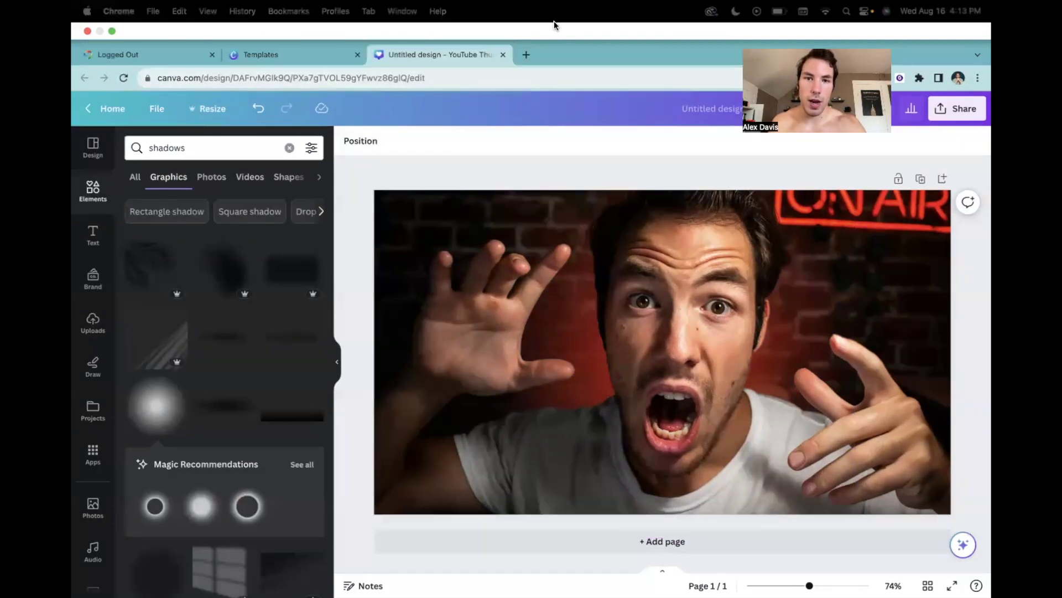
# Step: Open youtube.com in a new browser tab and look through the thumbnails on the signed-in channel's videos page
pyautogui.click(525, 52)
pyautogui.write('youtube.com')
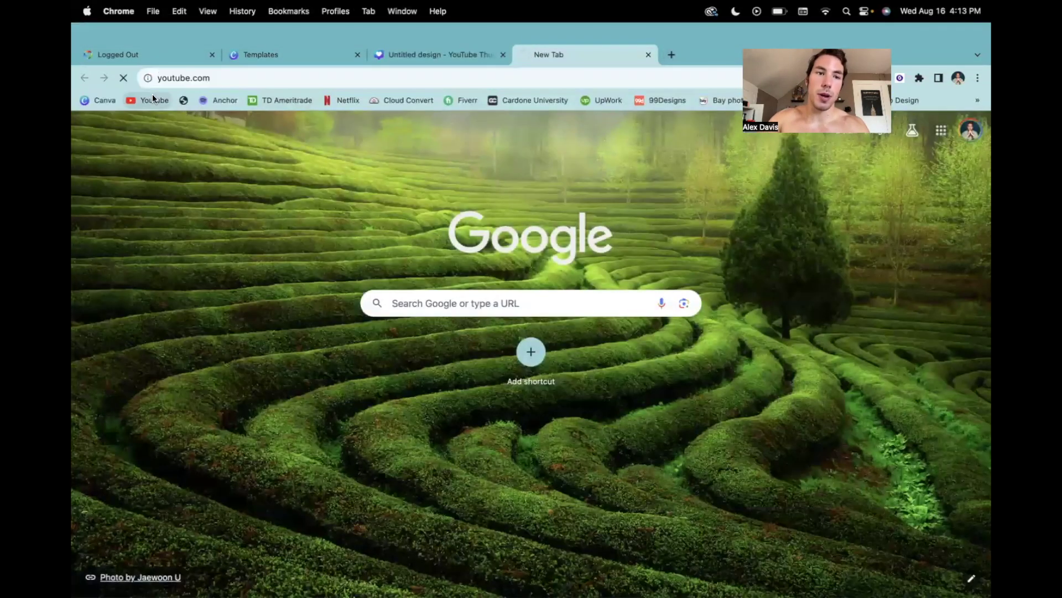
pyautogui.press('Return')
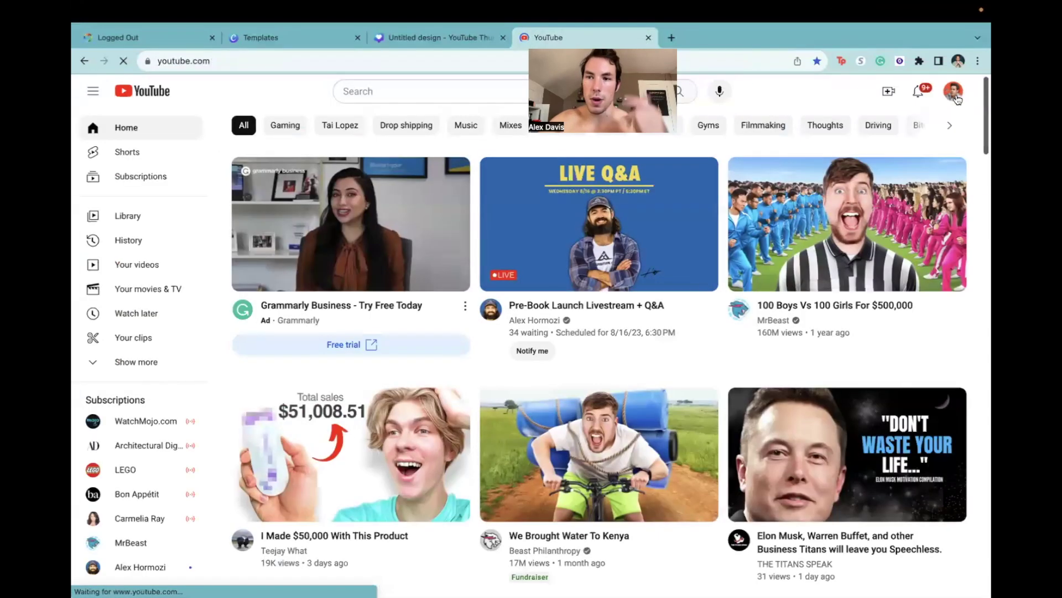
pyautogui.click(953, 92)
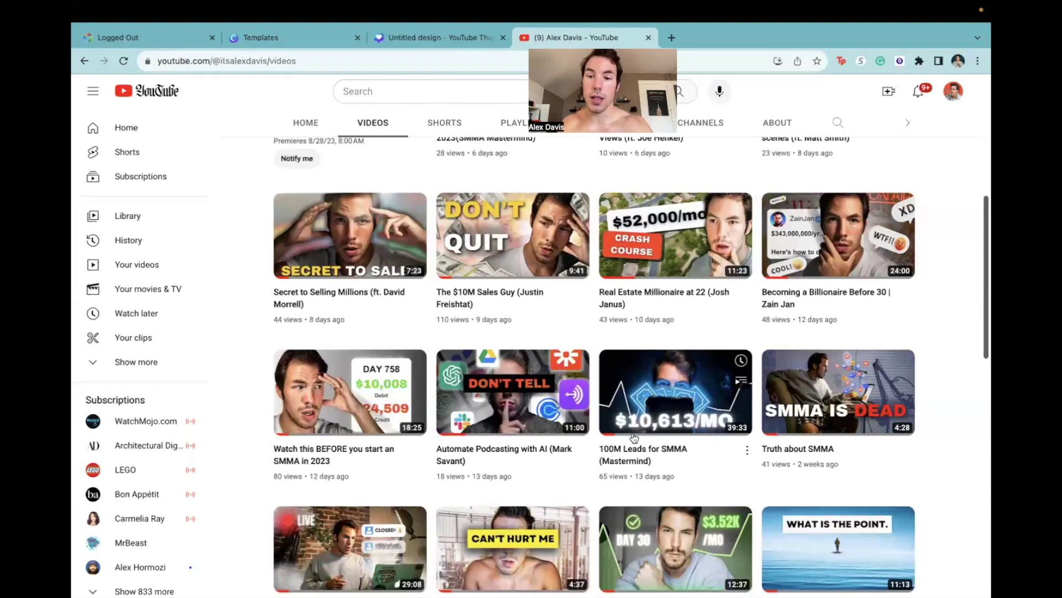
# Step: Return to the Canva thumbnail design and delete everything on the page
pyautogui.click(395, 45)
pyautogui.click(361, 177)
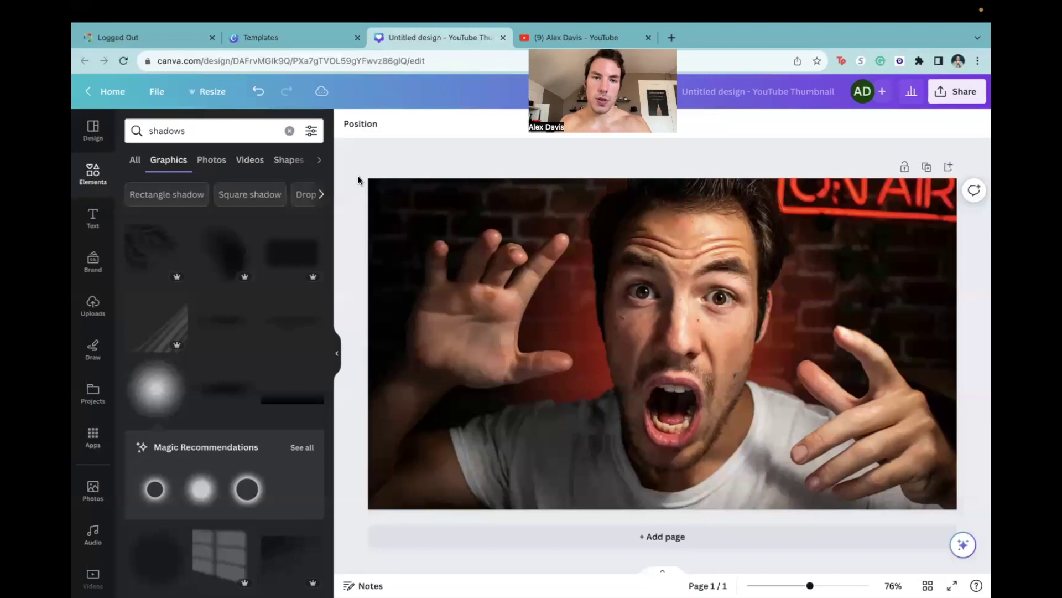
pyautogui.press('Delete')
# Step: Add the uploaded photo of the blue-lit man holding a phone, and enlarge it to cover the whole page
pyautogui.click(93, 303)
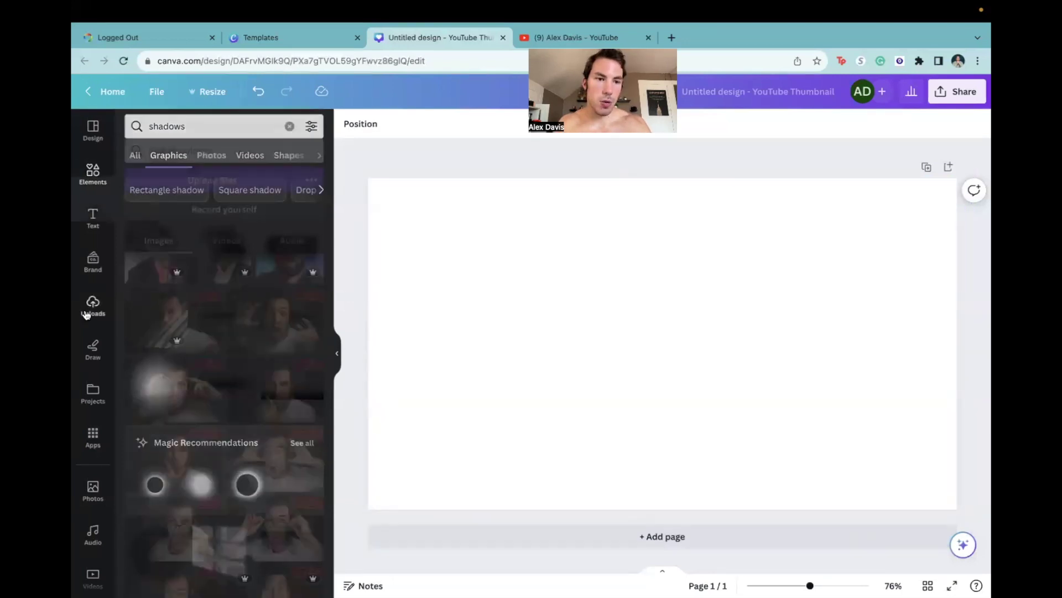
pyautogui.scroll(-10, 224, 379)
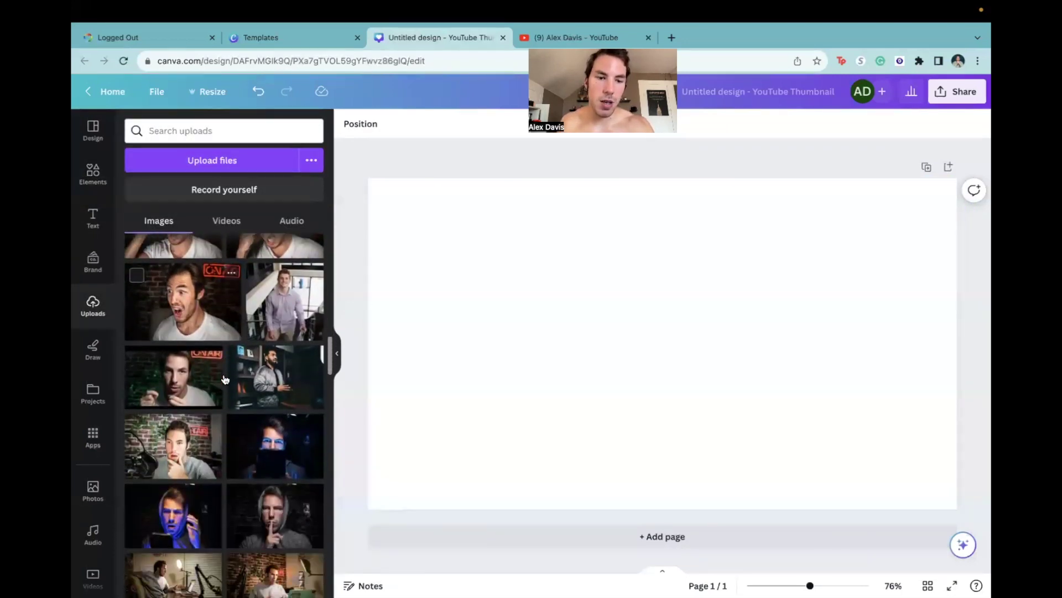
pyautogui.click(275, 303)
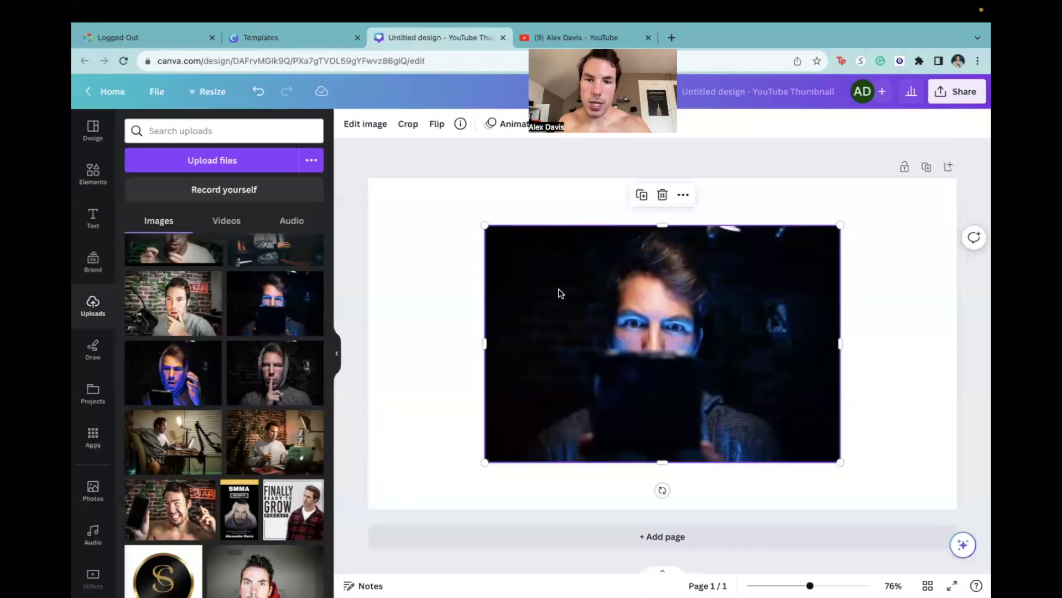
pyautogui.moveTo(490, 225); pyautogui.dragTo(351, 139)
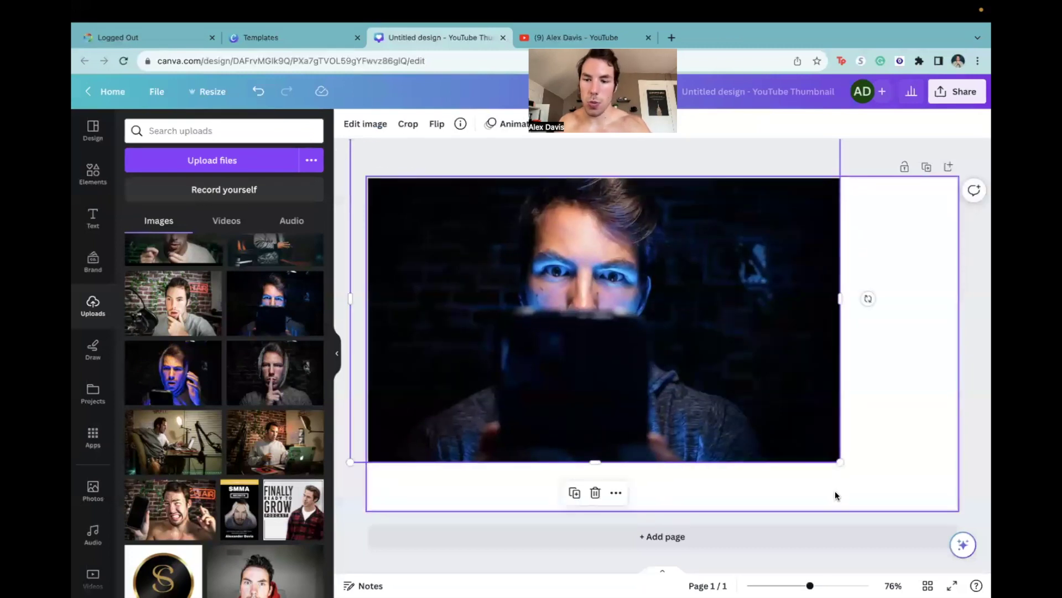
pyautogui.moveTo(840, 463); pyautogui.dragTo(975, 552)
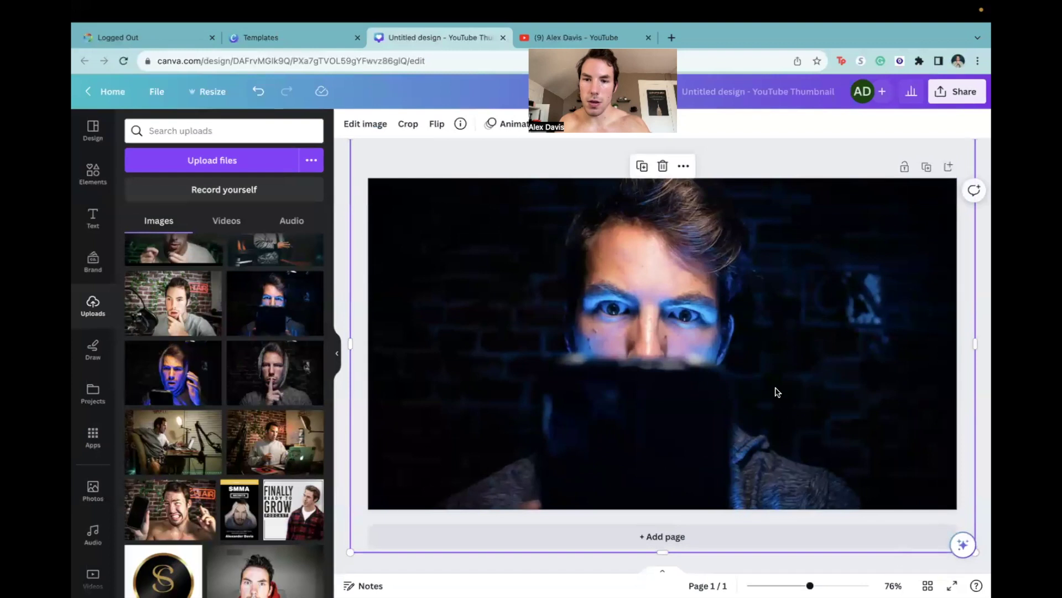
# Step: Duplicate the full-page phone photo, remove the copy's background and line the cutout up over the original
pyautogui.moveTo(669, 347); pyautogui.dragTo(641, 448)
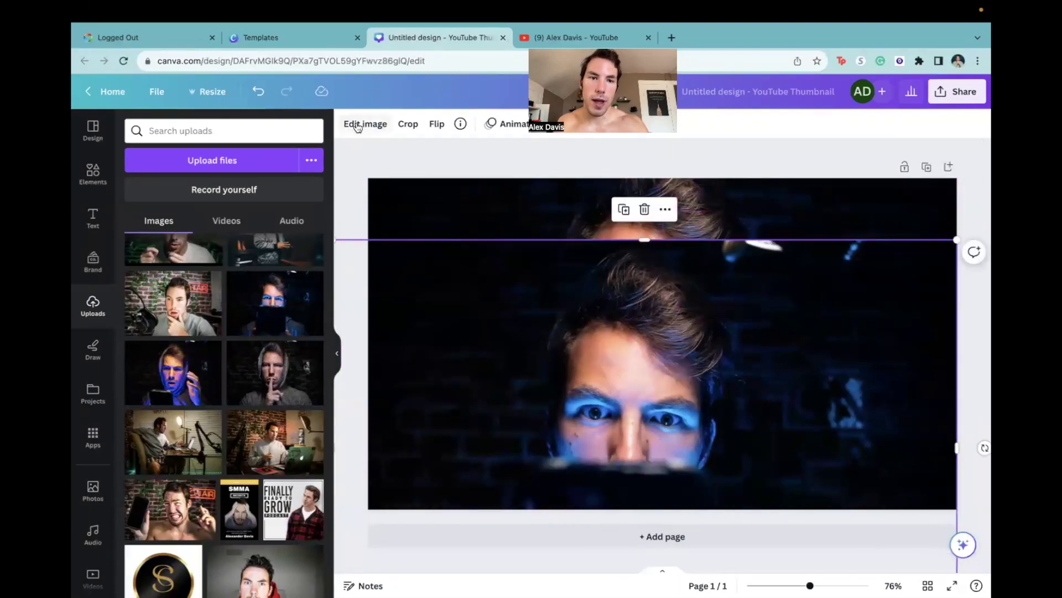
pyautogui.click(357, 126)
pyautogui.click(169, 392)
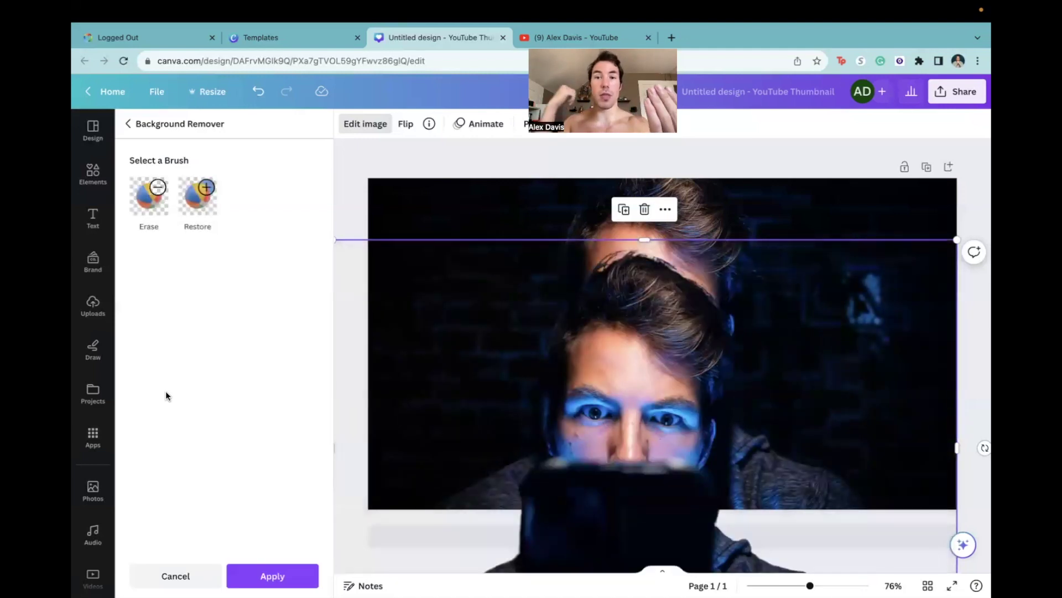
pyautogui.moveTo(639, 370); pyautogui.dragTo(656, 271)
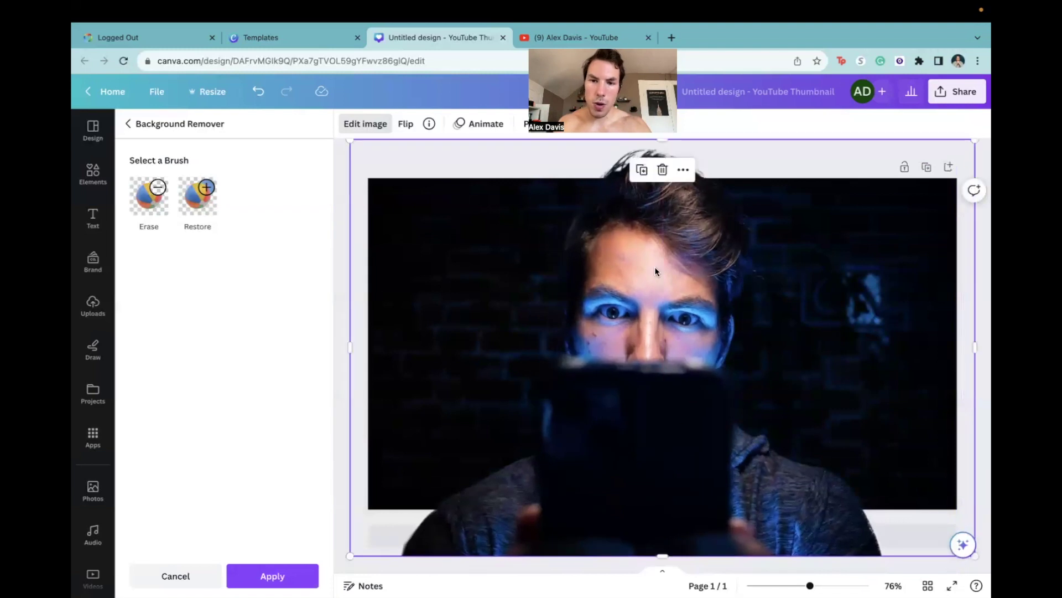
# Step: Place the unedited copy of the phone photo slightly below and left of the original, and remove its background
pyautogui.moveTo(569, 330); pyautogui.dragTo(764, 245)
pyautogui.moveTo(603, 336); pyautogui.dragTo(626, 363)
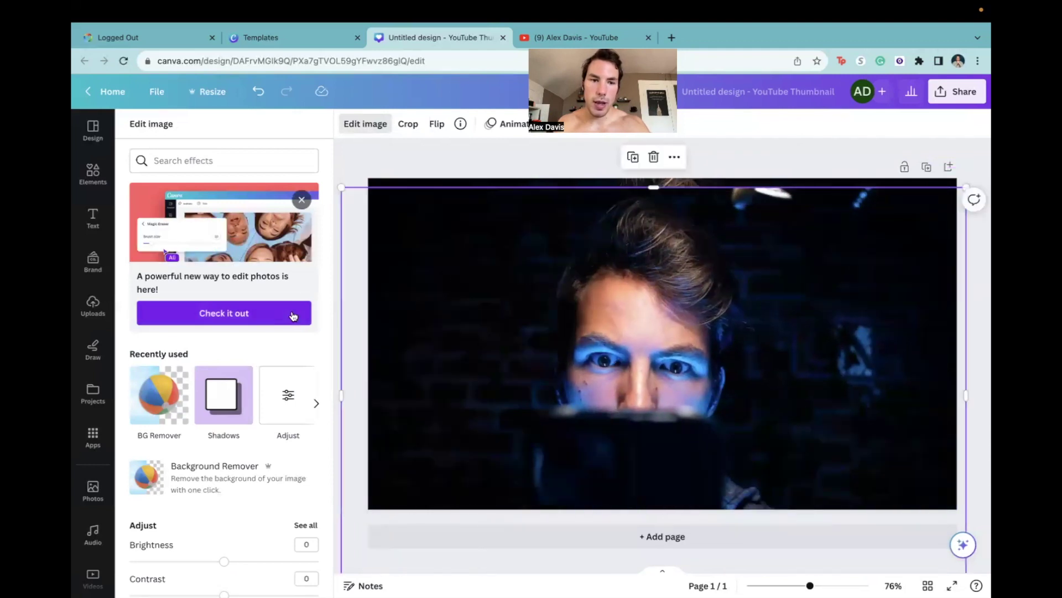
pyautogui.click(149, 405)
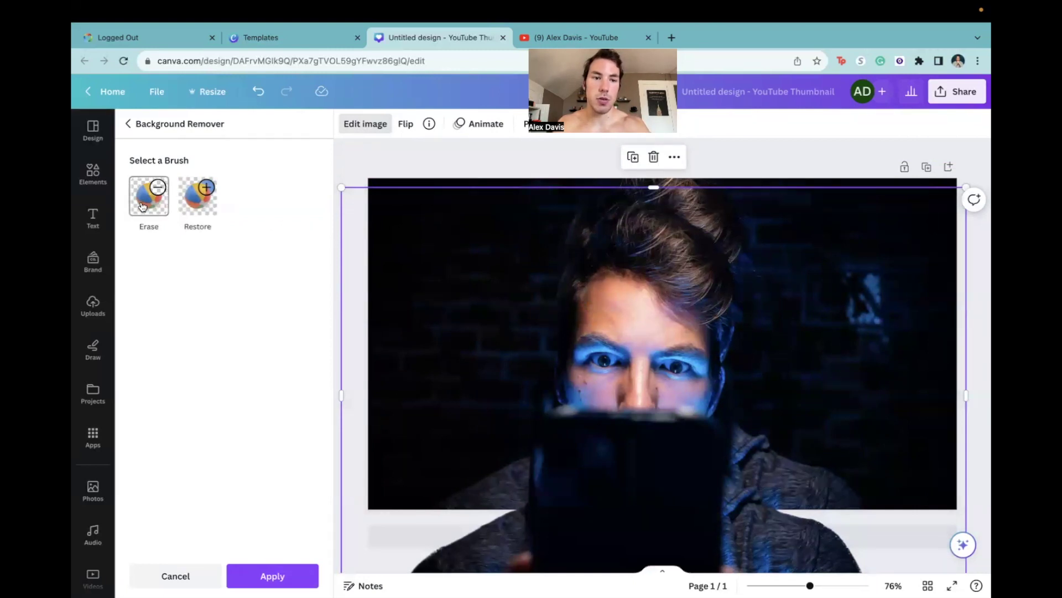
# Step: Erase everything except the phone from the top cutout with a size 100 brush, and line the phone up over the original
pyautogui.click(160, 208)
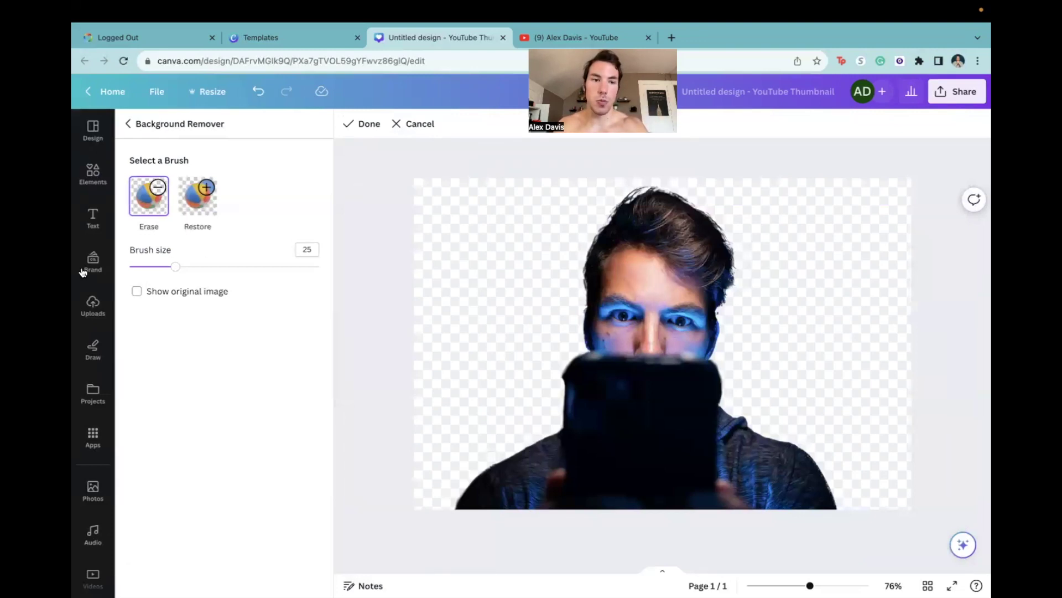
pyautogui.moveTo(165, 271); pyautogui.dragTo(319, 266)
pyautogui.moveTo(644, 220)
pyautogui.mouseDown()
pyautogui.moveTo(591, 232)
pyautogui.moveTo(679, 248)
pyautogui.moveTo(578, 244)
pyautogui.moveTo(587, 281)
pyautogui.moveTo(625, 303)
pyautogui.moveTo(711, 284)
pyautogui.moveTo(719, 301)
pyautogui.mouseUp()
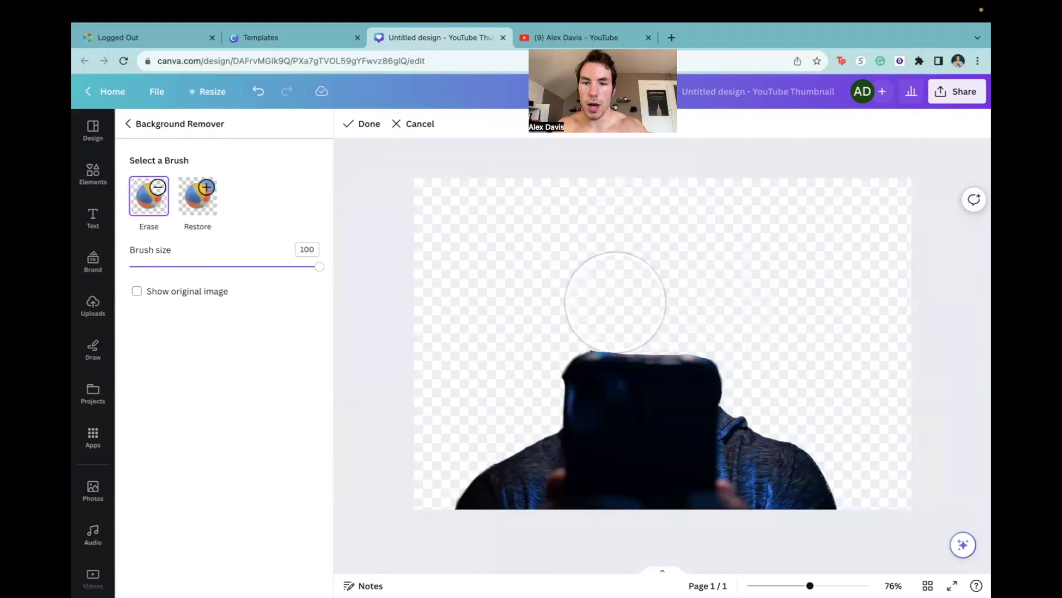
pyautogui.moveTo(465, 427)
pyautogui.mouseDown()
pyautogui.moveTo(472, 477)
pyautogui.moveTo(513, 473)
pyautogui.mouseUp()
pyautogui.moveTo(806, 439)
pyautogui.mouseDown()
pyautogui.moveTo(825, 462)
pyautogui.moveTo(771, 419)
pyautogui.moveTo(763, 556)
pyautogui.mouseUp()
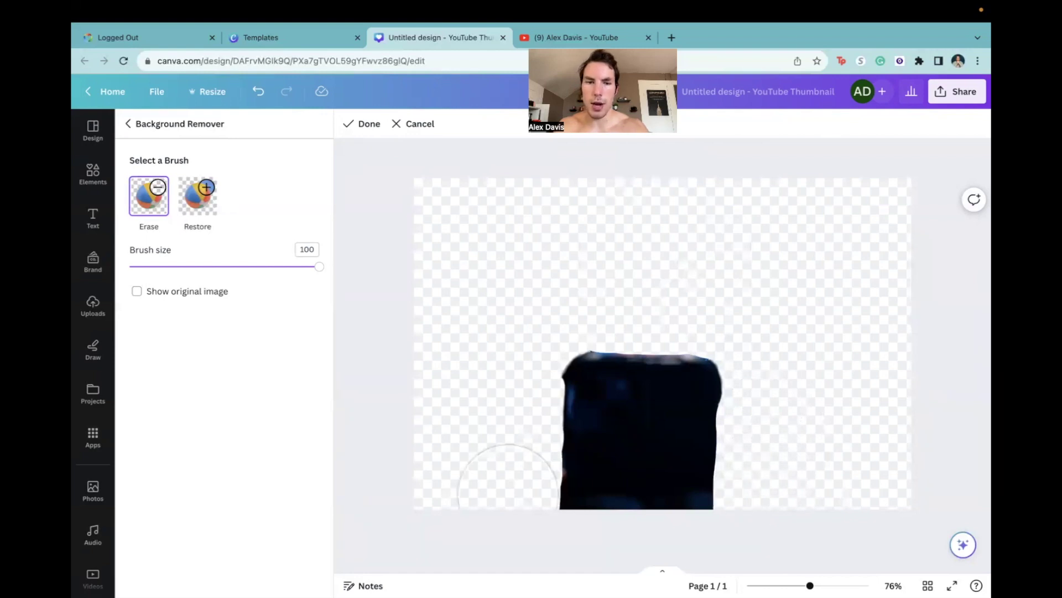
pyautogui.click(355, 125)
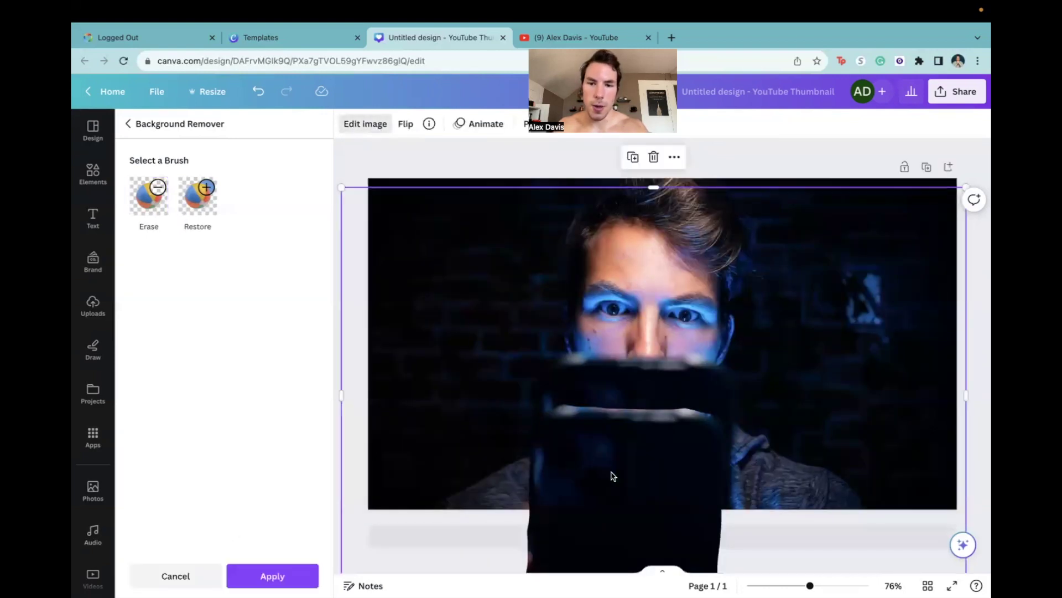
pyautogui.moveTo(632, 429); pyautogui.dragTo(637, 425)
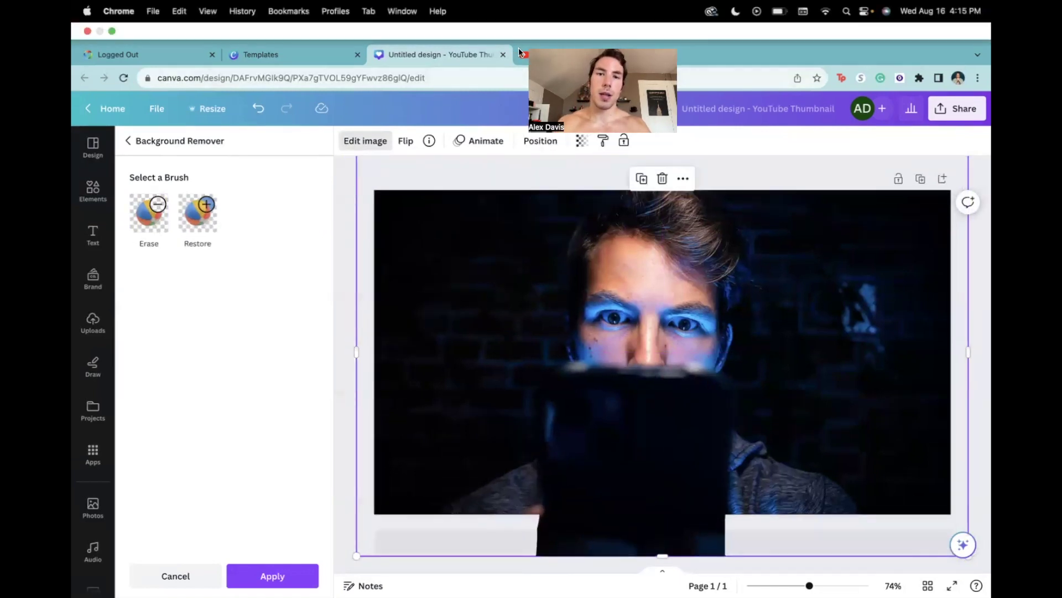
# Step: Switch to the YouTube channel's videos, open YouTube in another browser tab and search for "smma"
pyautogui.click(520, 54)
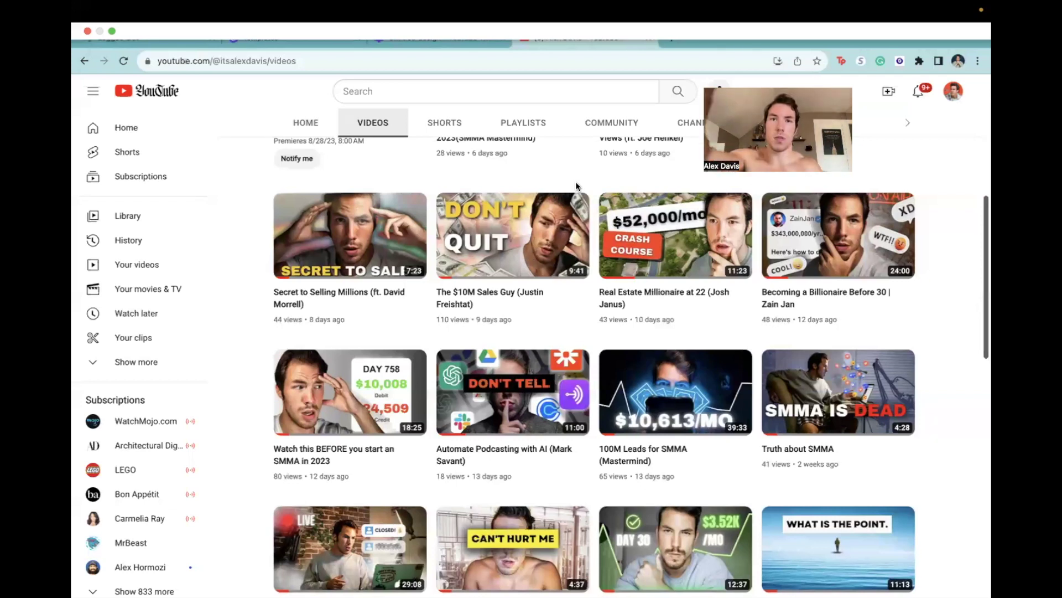
pyautogui.click(668, 38)
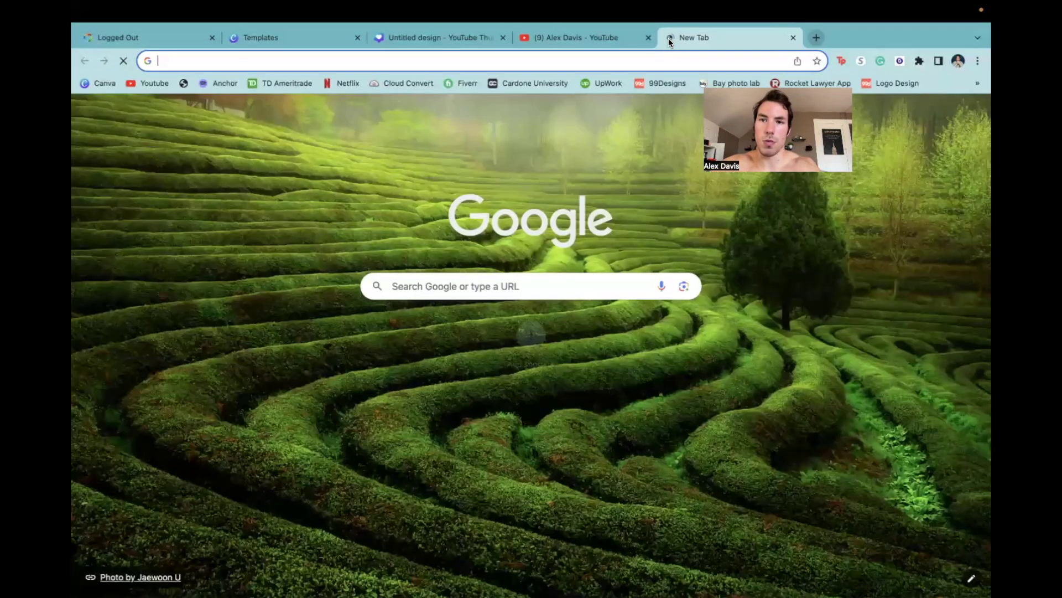
pyautogui.write('youtu')
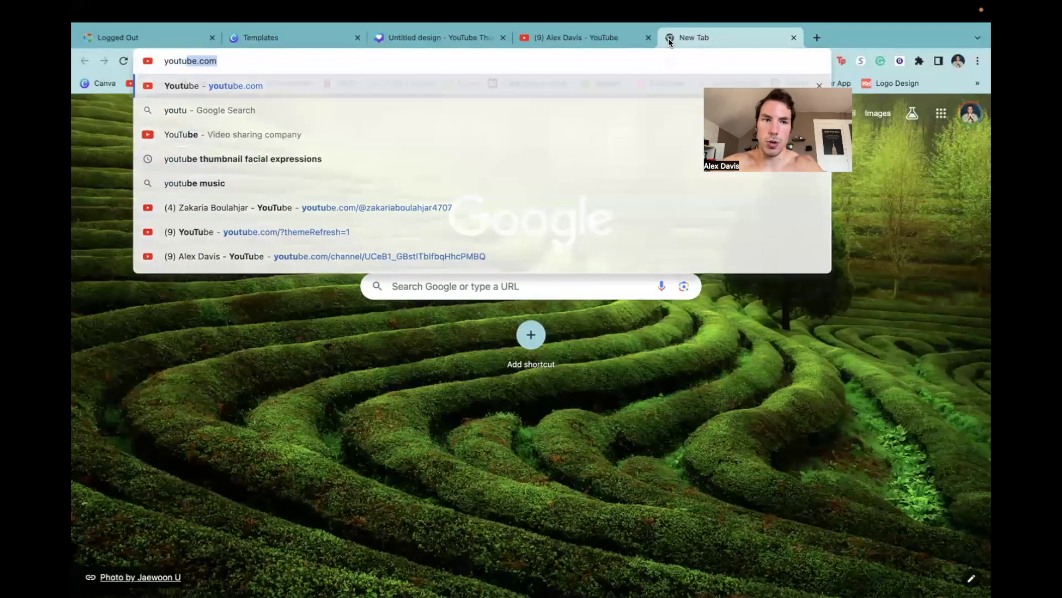
pyautogui.press('Return')
pyautogui.click(474, 88)
pyautogui.write('smma')
pyautogui.press('Return')
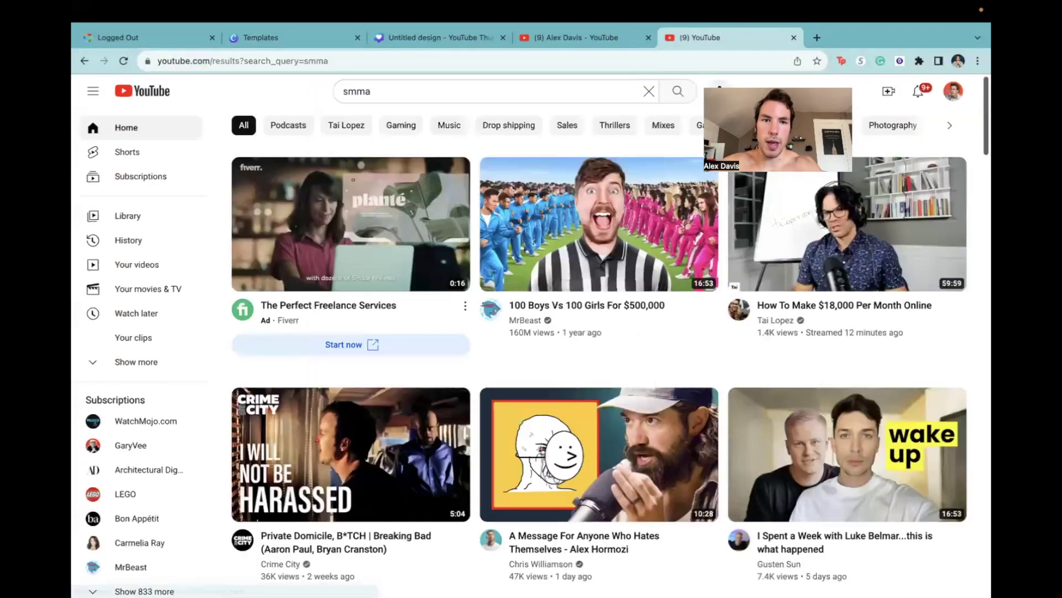
# Step: Examine the thumbnails in the smma search results for composition and glow ideas, and return to the channel's own video thumbnails
pyautogui.scroll(-5, 597, 339)
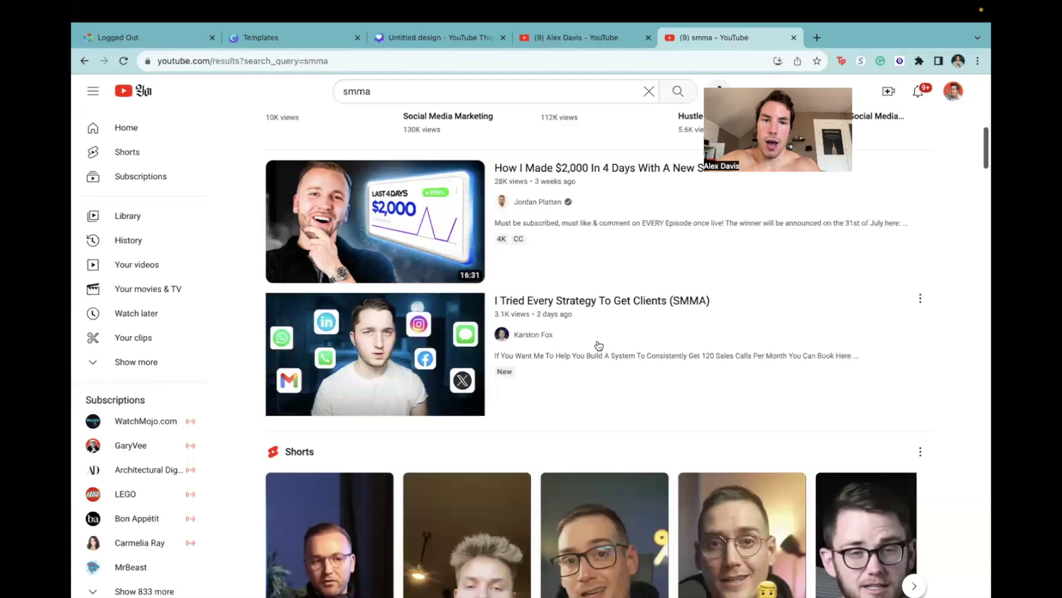
pyautogui.moveTo(599, 346)
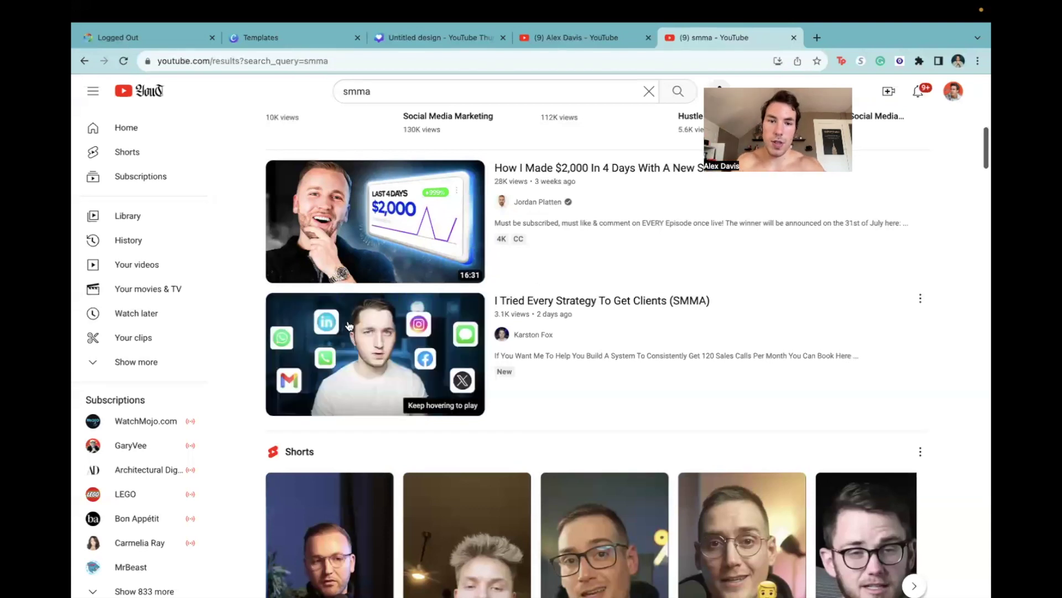
pyautogui.moveTo(376, 169)
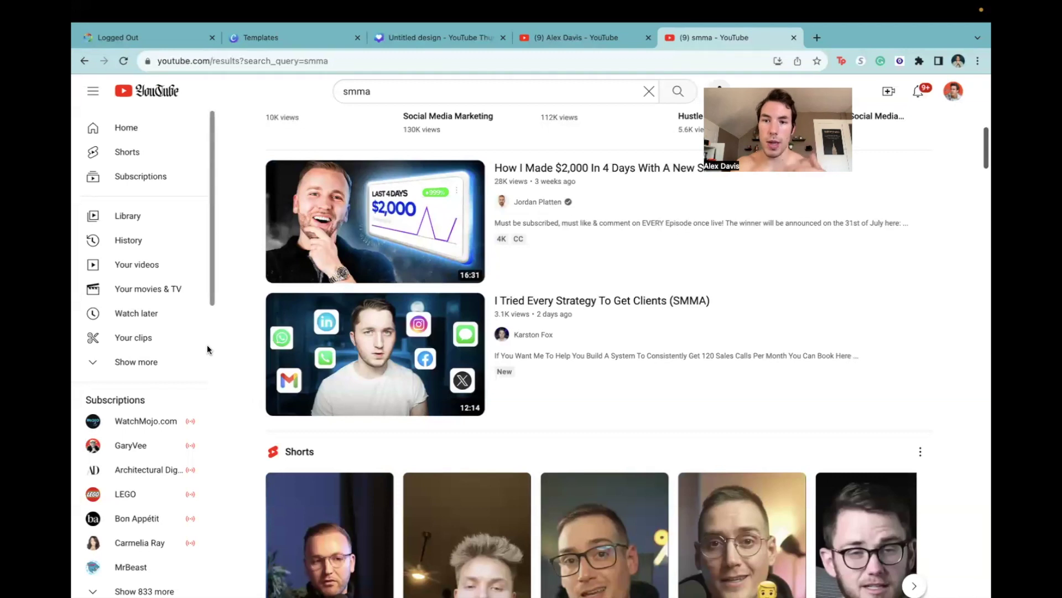
pyautogui.scroll(-1, 267, 351)
pyautogui.moveTo(454, 210)
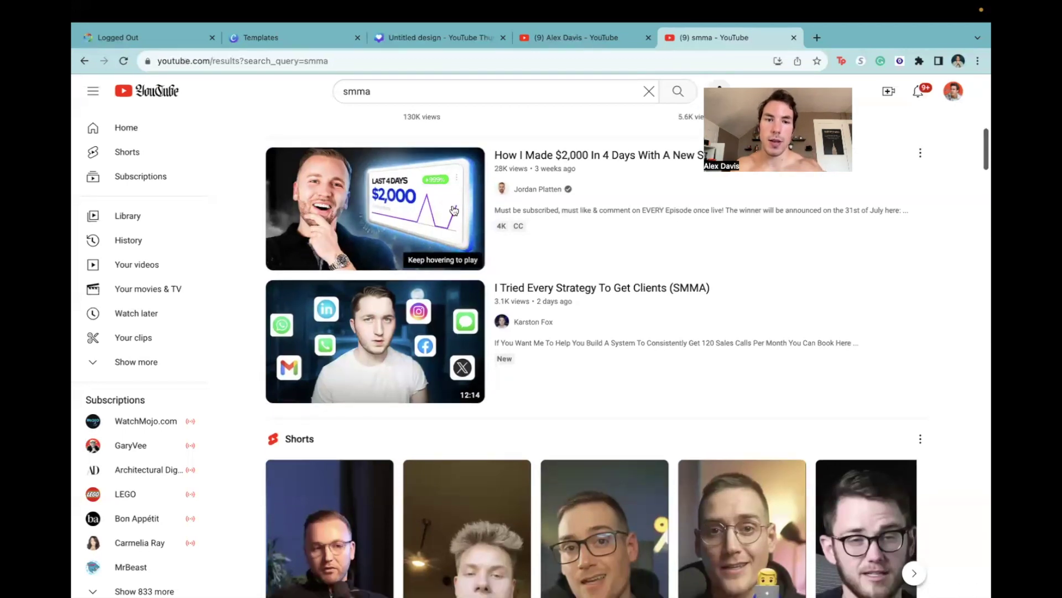
pyautogui.scroll(-10, 311, 266)
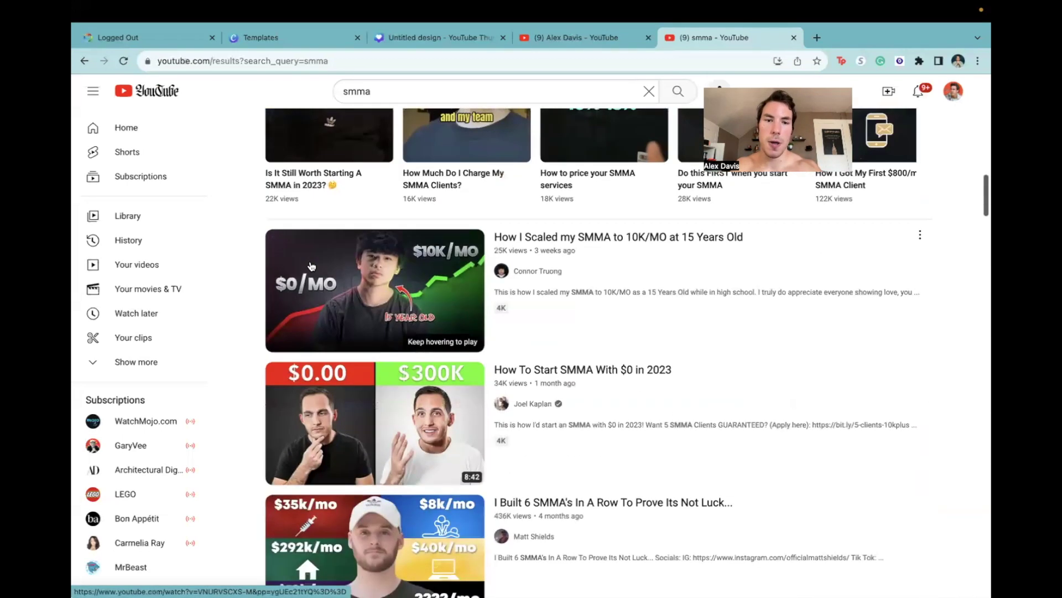
pyautogui.scroll(-2, 311, 266)
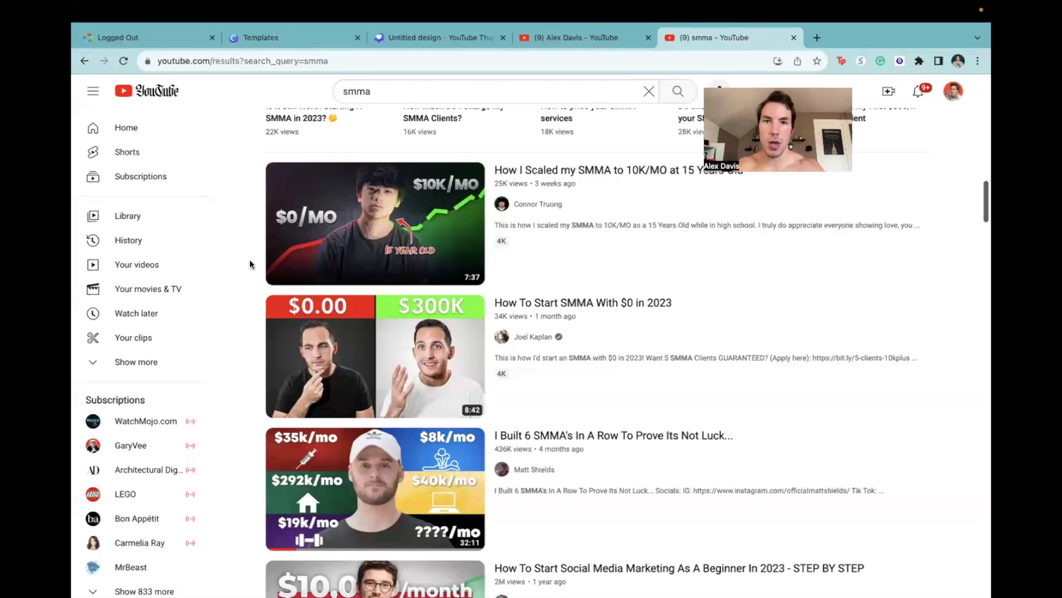
pyautogui.click(586, 38)
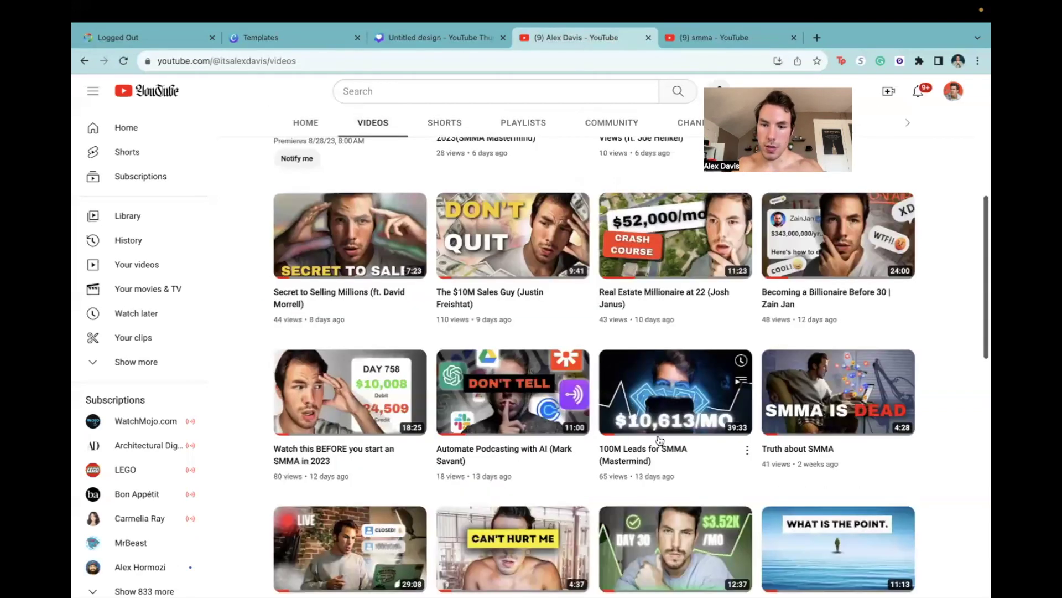
# Step: Return to the Canva design, apply the phone cutout's background edits, and crop its empty sides in close to the phone
pyautogui.click(448, 34)
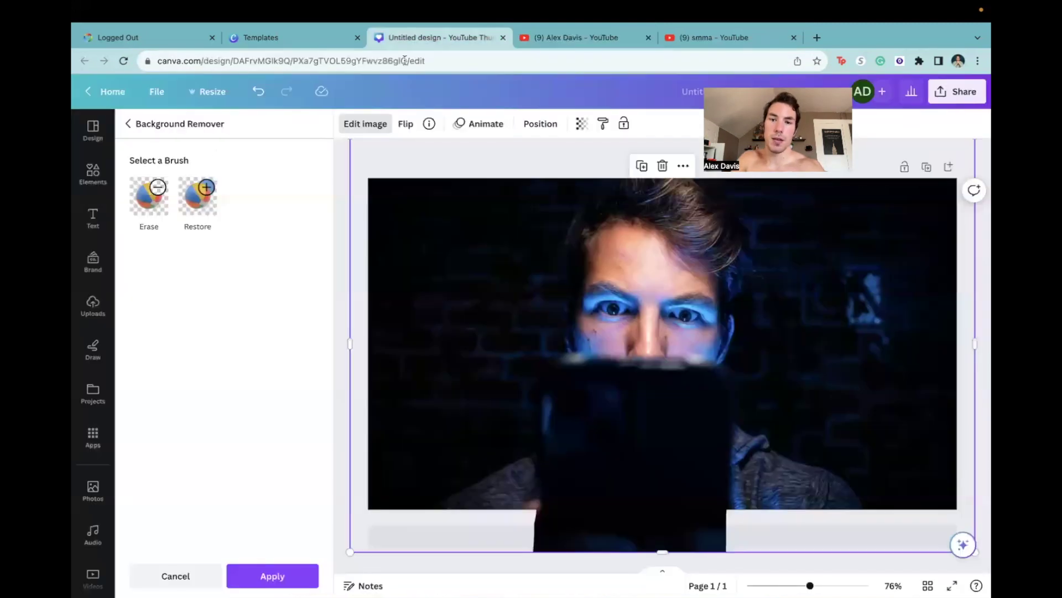
pyautogui.click(298, 576)
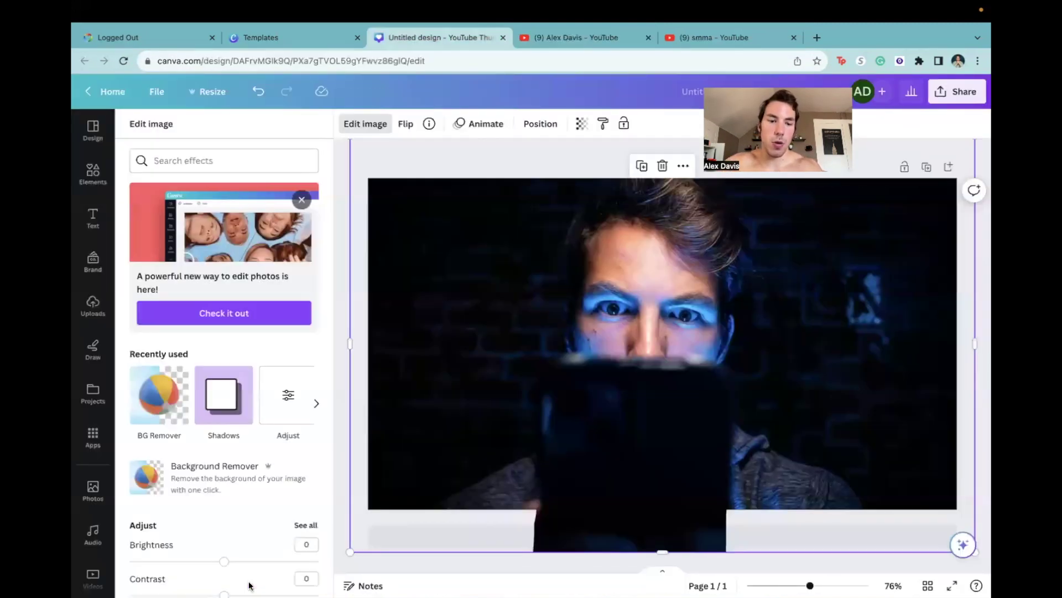
pyautogui.moveTo(349, 342); pyautogui.dragTo(436, 344)
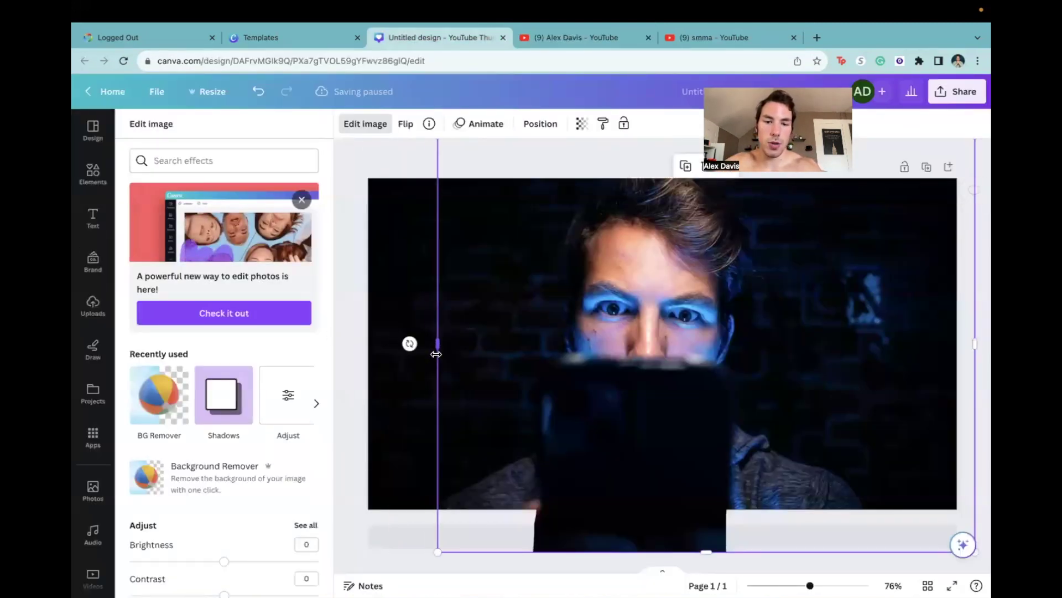
pyautogui.moveTo(975, 343); pyautogui.dragTo(769, 371)
pyautogui.moveTo(437, 343); pyautogui.dragTo(522, 348)
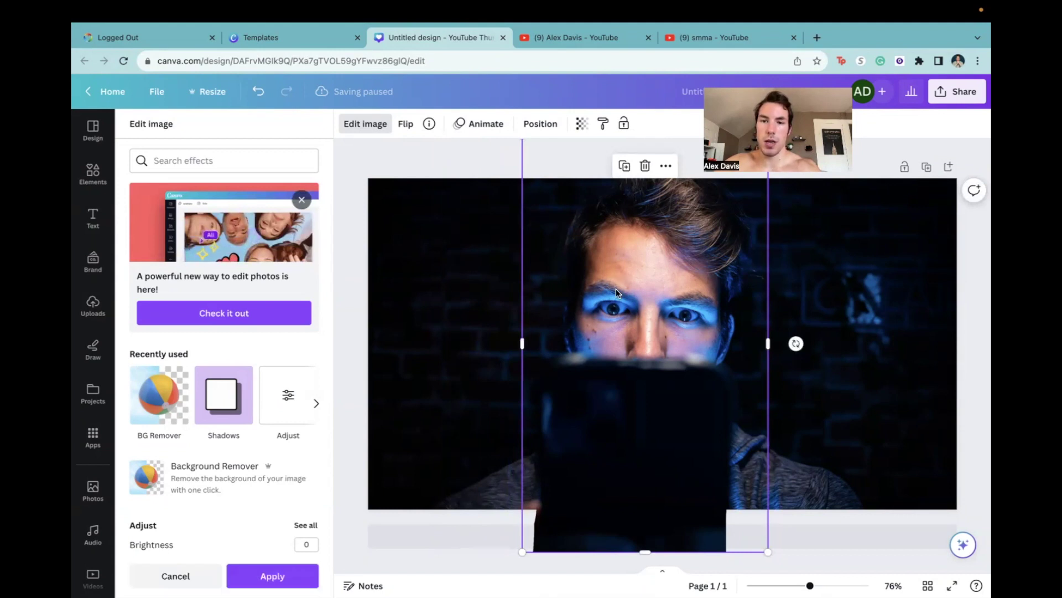
pyautogui.click(419, 297)
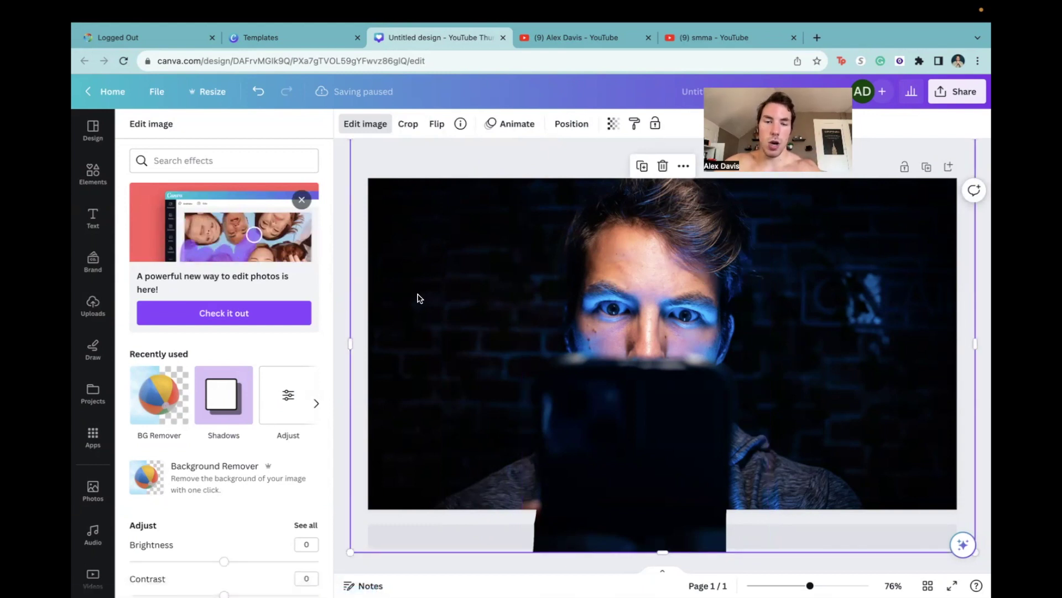
pyautogui.click(342, 277)
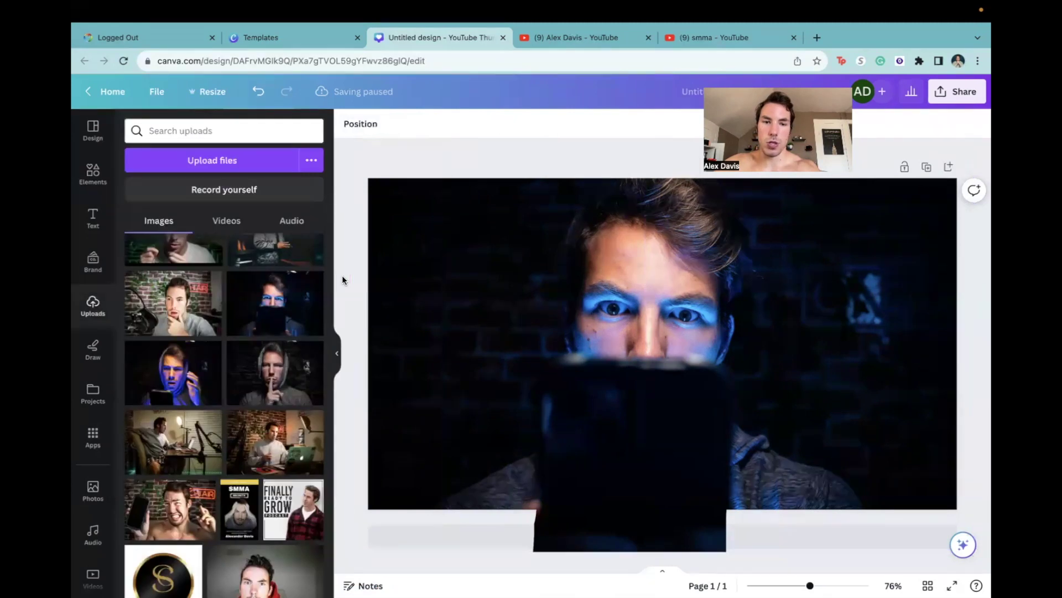
# Step: Search the design elements for "glowing money" graphics
pyautogui.click(93, 173)
pyautogui.click(289, 131)
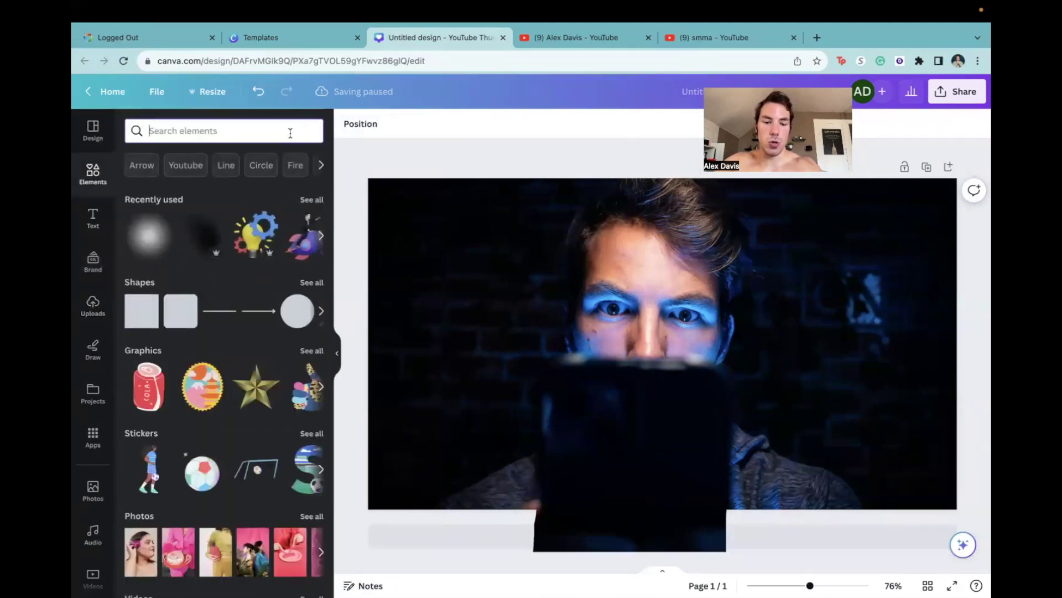
pyautogui.write('glowing money')
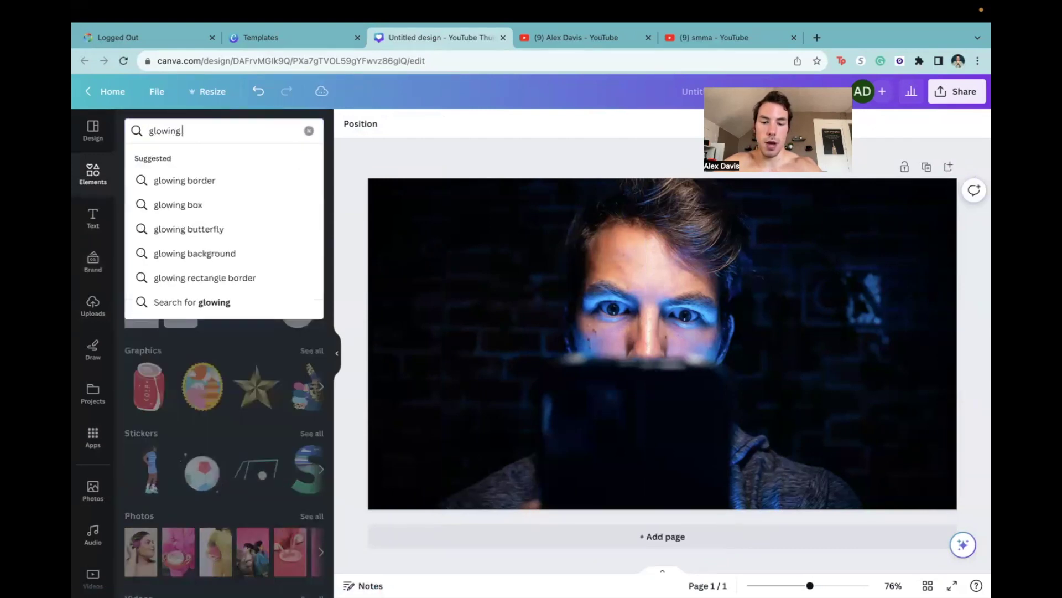
pyautogui.press('Return')
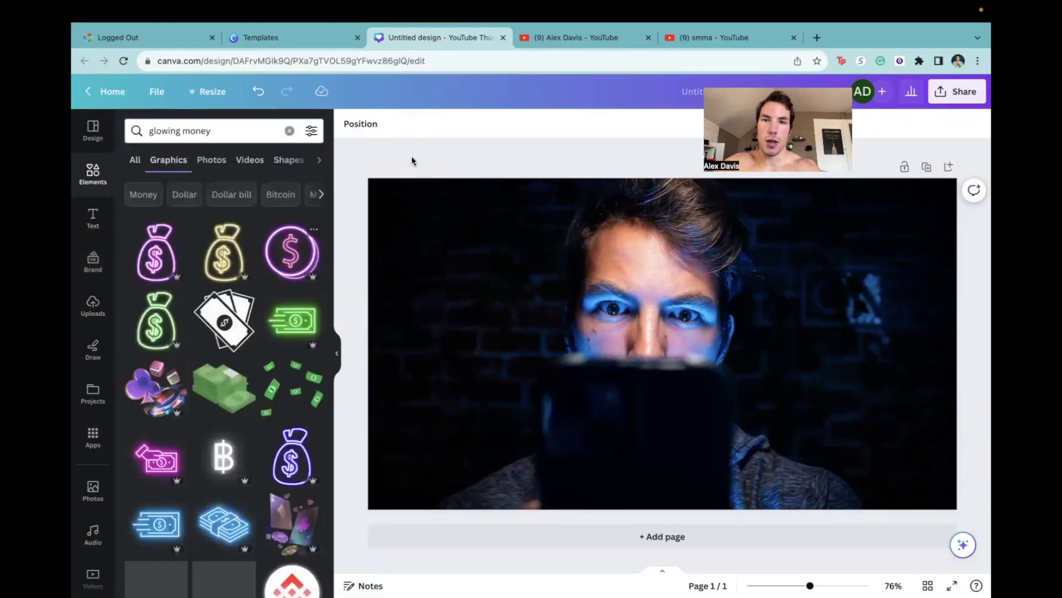
# Step: Check the channel's thumbnails and the smma results on YouTube, and return to the Canva design
pyautogui.click(556, 40)
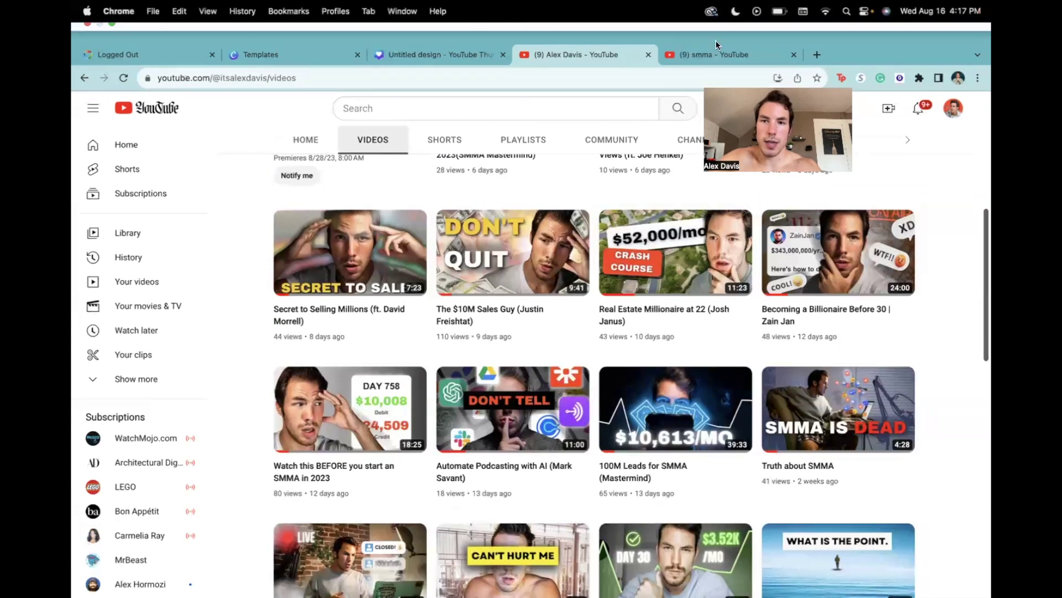
pyautogui.click(726, 57)
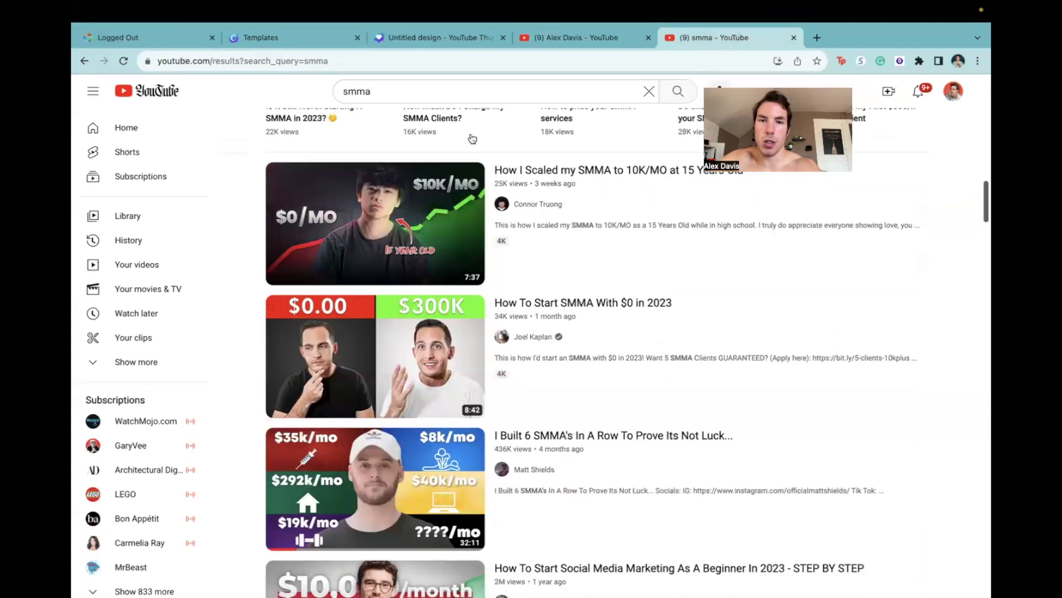
pyautogui.click(406, 38)
# Step: Add the blue neon banknote graphic with speed lines, rotate it to point steeply up and right, and place it over the phone's right side
pyautogui.click(157, 524)
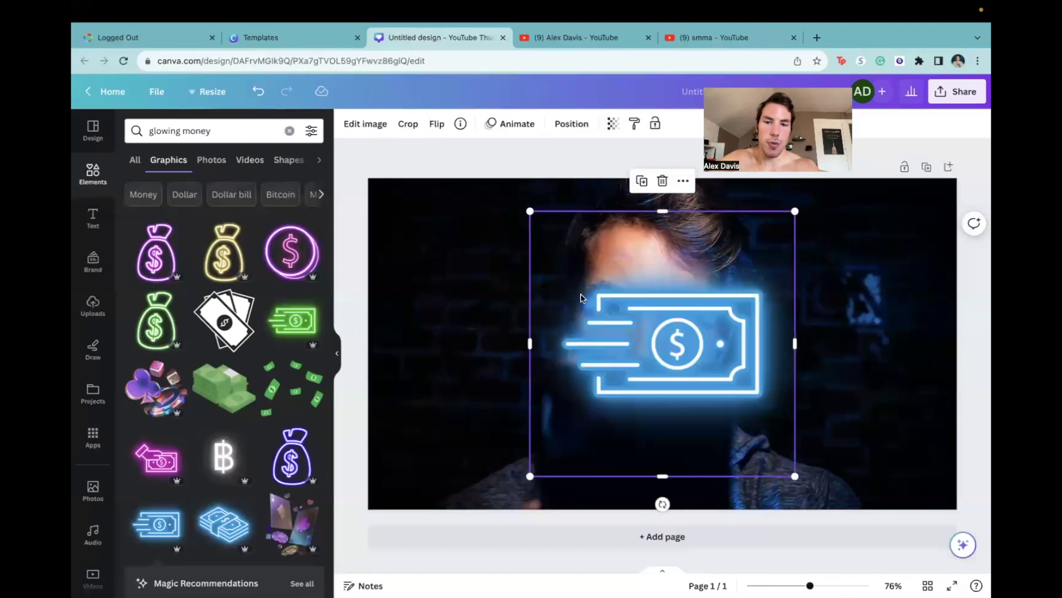
pyautogui.moveTo(662, 504); pyautogui.dragTo(815, 426)
pyautogui.moveTo(656, 344); pyautogui.dragTo(695, 427)
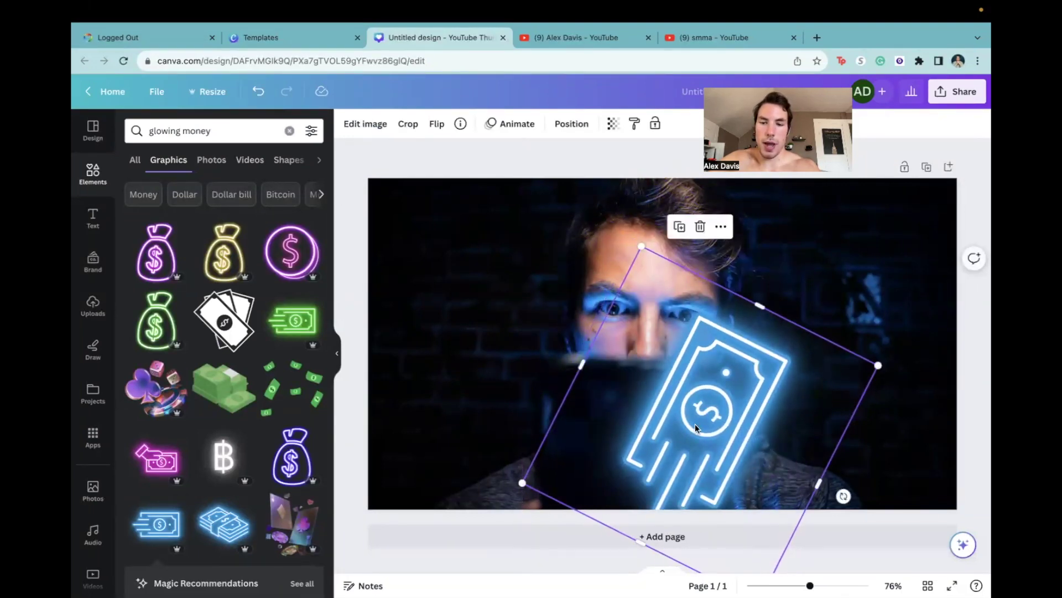
# Step: Move the banknote's layer directly beneath the phone cutout, and shift the banknote slightly right and up from behind the phone
pyautogui.rightClick(695, 423)
pyautogui.moveTo(730, 391)
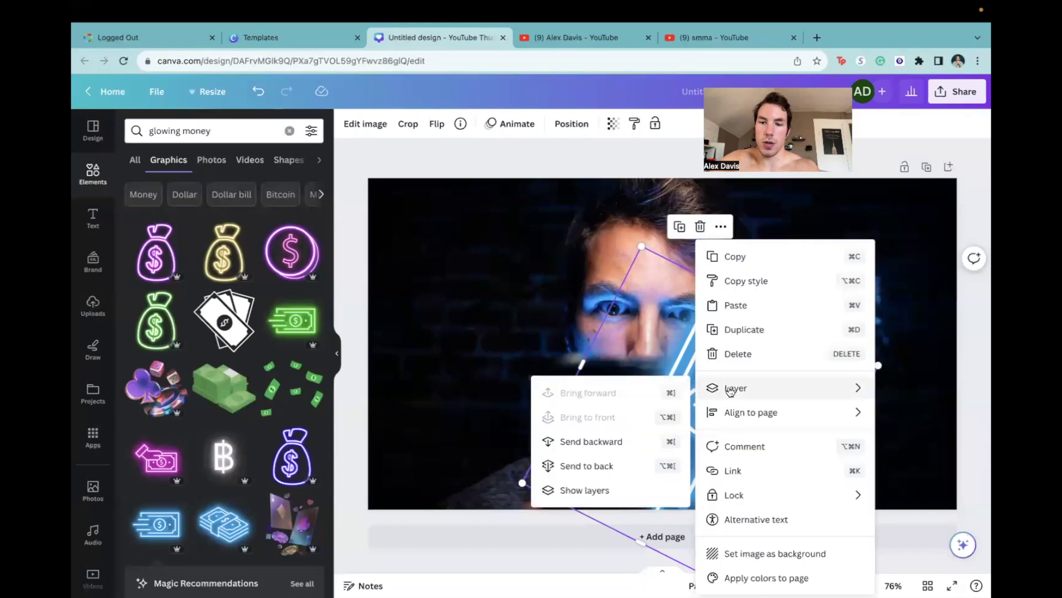
pyautogui.click(608, 489)
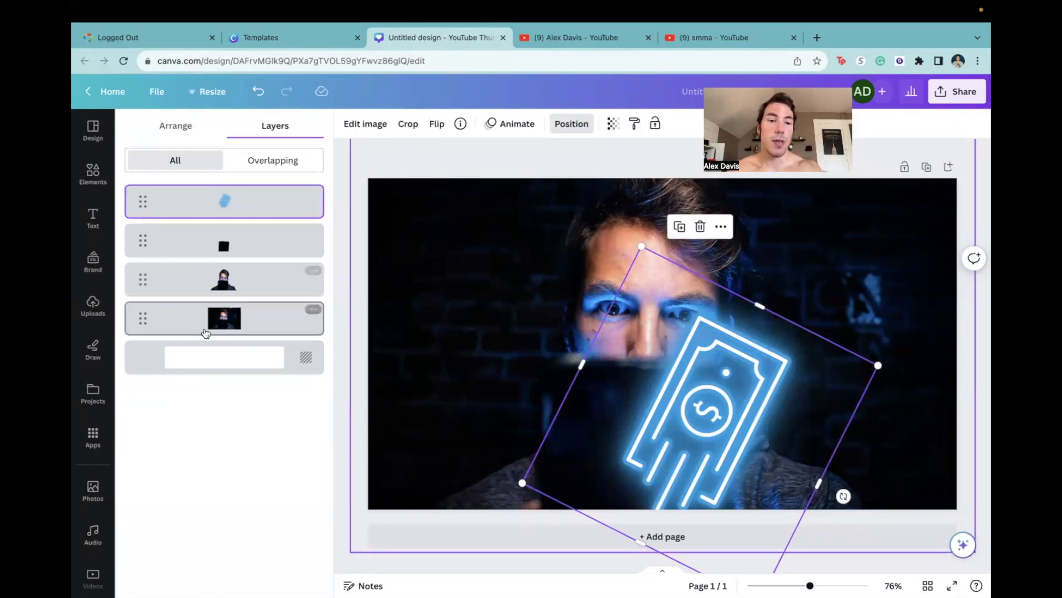
pyautogui.moveTo(142, 200); pyautogui.dragTo(145, 257)
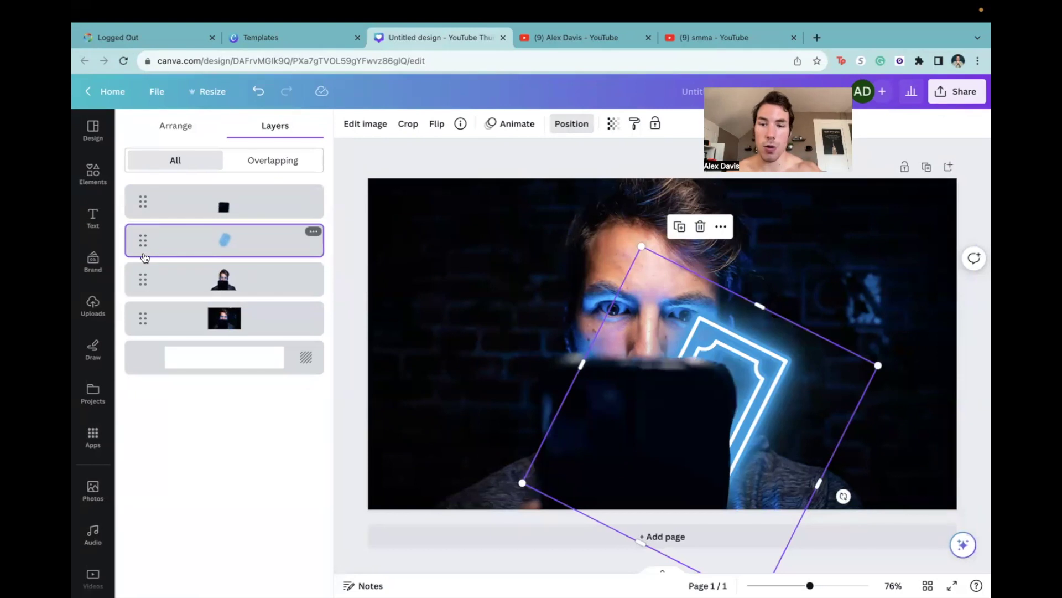
pyautogui.moveTo(811, 363); pyautogui.dragTo(846, 352)
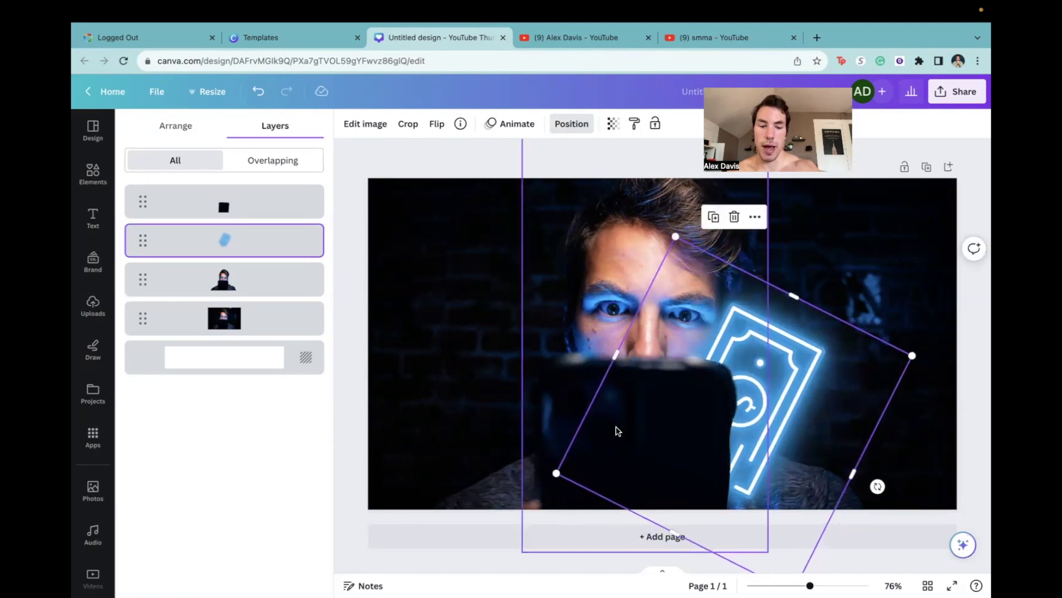
# Step: Duplicate the neon banknote, tilt the copy to the left on the phone's left side, and layer it beneath the phone cutout
pyautogui.press('super+d')
pyautogui.moveTo(713, 399); pyautogui.dragTo(608, 376)
pyautogui.moveTo(776, 460); pyautogui.dragTo(824, 305)
pyautogui.moveTo(604, 353); pyautogui.dragTo(551, 375)
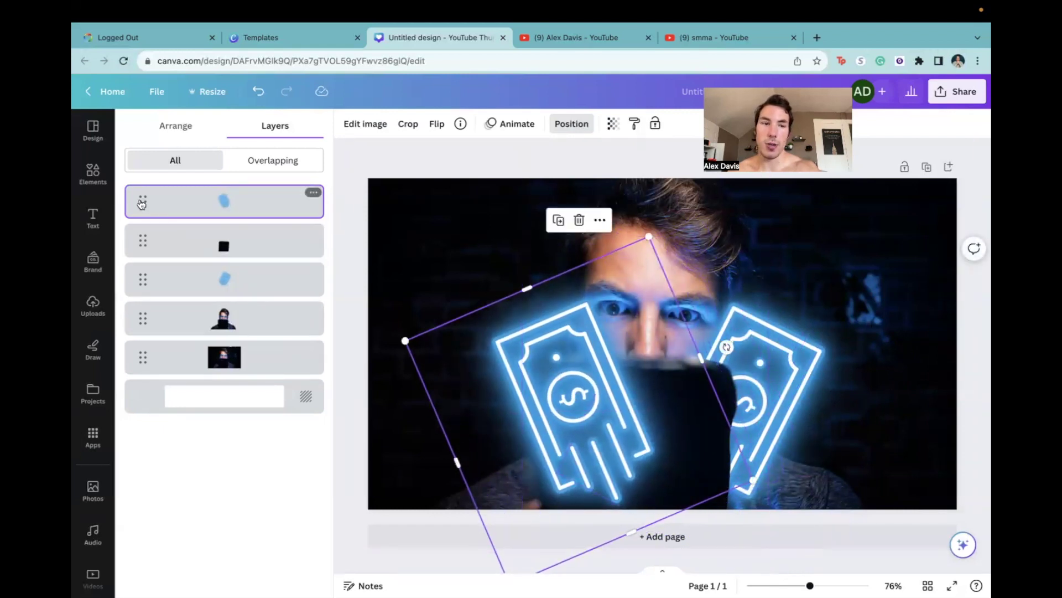
pyautogui.moveTo(141, 201); pyautogui.dragTo(141, 241)
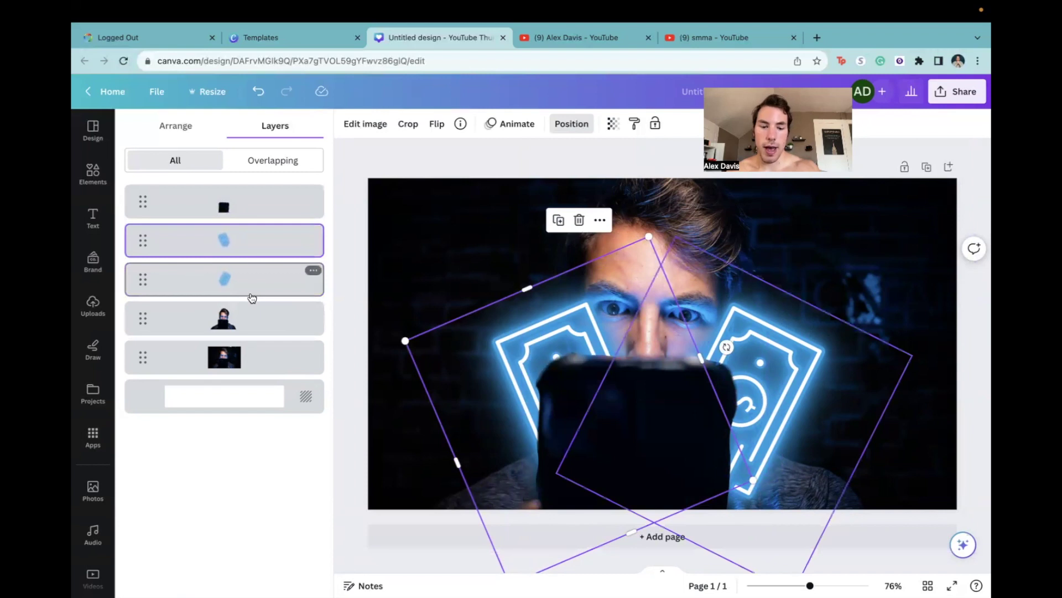
# Step: Duplicate the left neon banknote, rotate the copy nearly upright, place it just left of center, and layer it beneath the phone cutout
pyautogui.hotkey('ctrl', 'd')
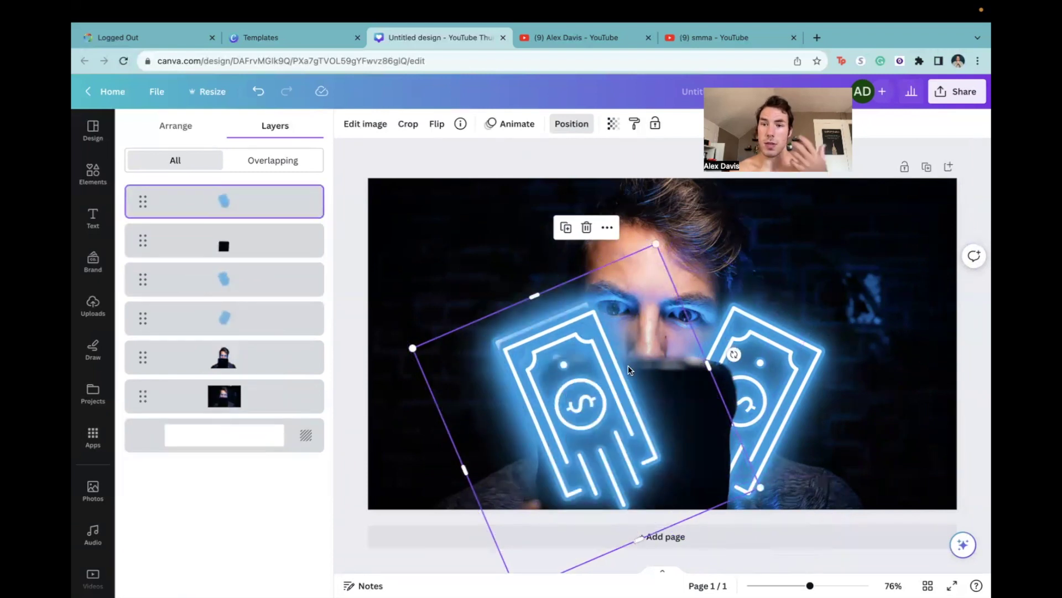
pyautogui.moveTo(733, 354); pyautogui.dragTo(747, 408)
pyautogui.moveTo(554, 377); pyautogui.dragTo(579, 388)
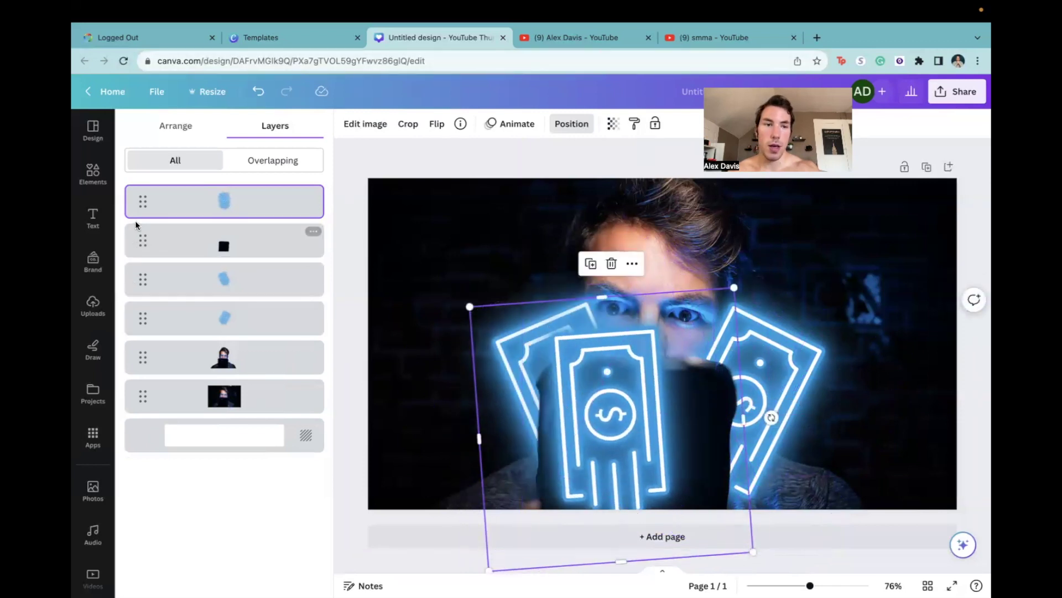
pyautogui.moveTo(142, 203); pyautogui.dragTo(149, 271)
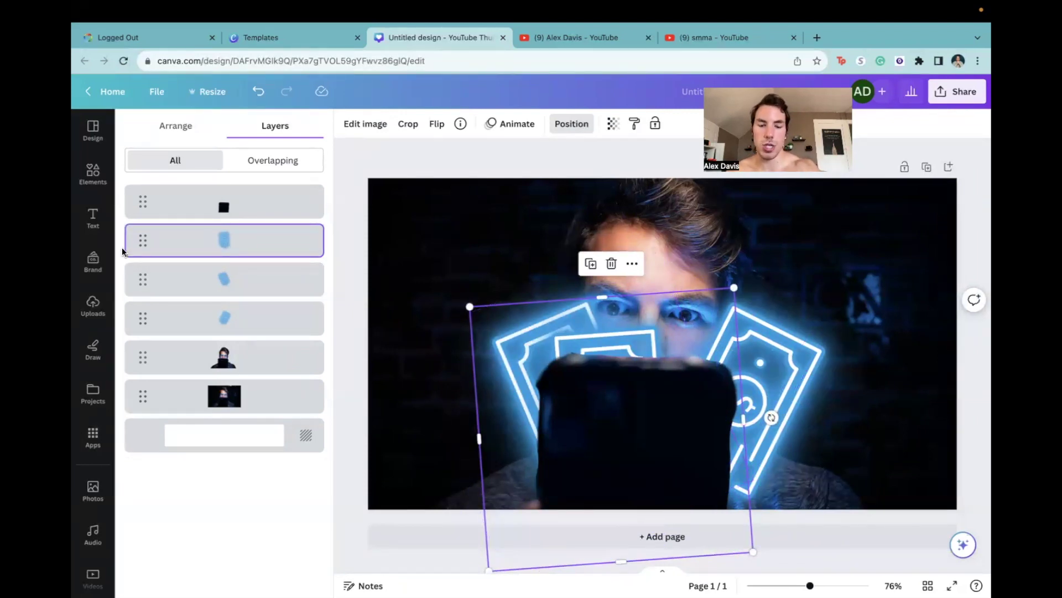
# Step: Duplicate the nearly upright banknote, tilt the copy right, place it right of center beneath the phone cutout's layer, and lower it slightly
pyautogui.hotkey('ctrl', 'd')
pyautogui.moveTo(779, 425); pyautogui.dragTo(665, 405)
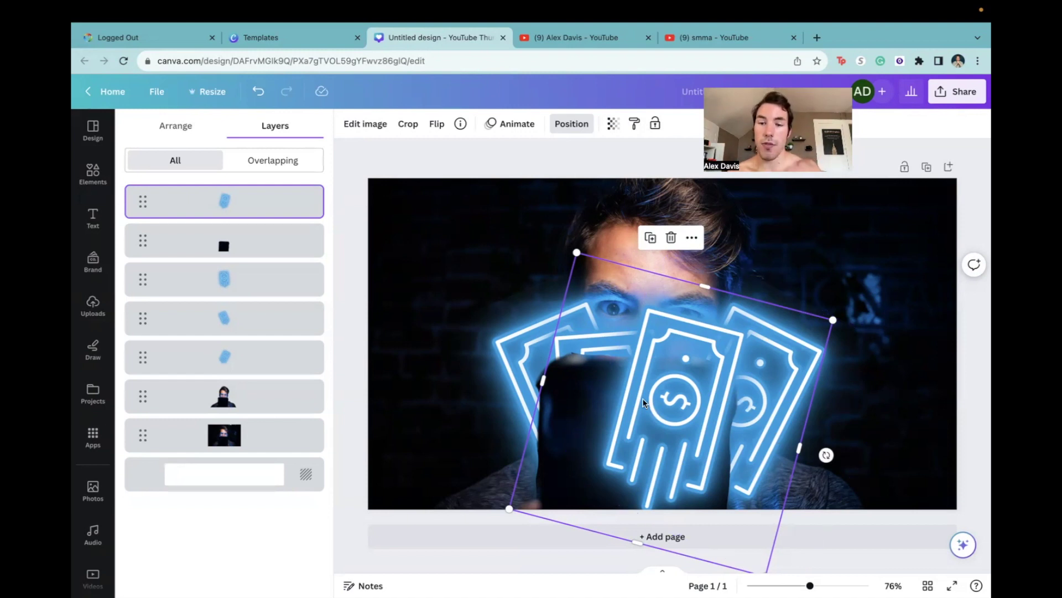
pyautogui.moveTo(142, 201); pyautogui.dragTo(139, 257)
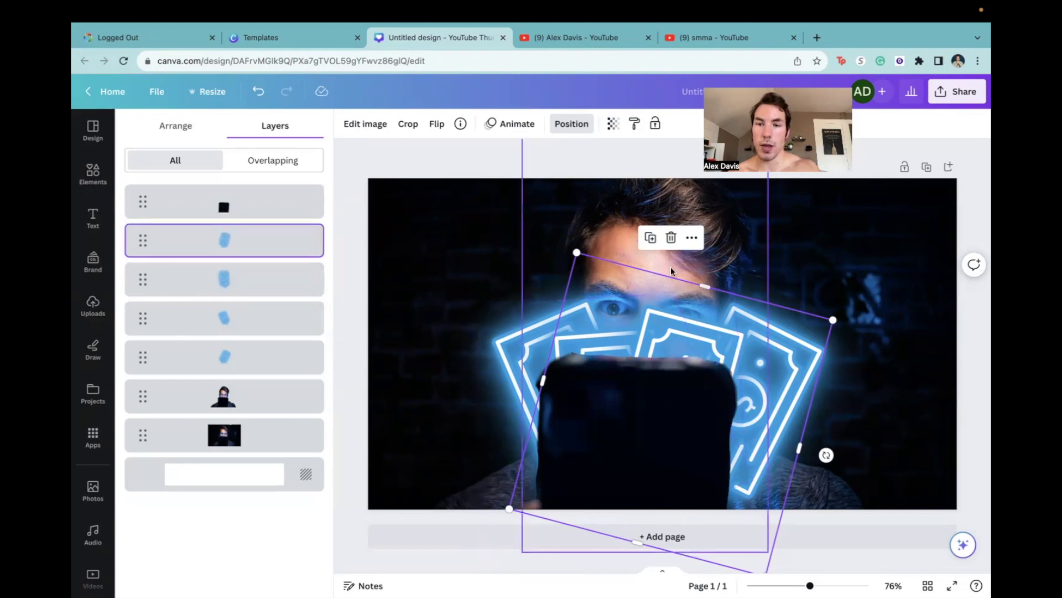
pyautogui.moveTo(717, 314); pyautogui.dragTo(714, 333)
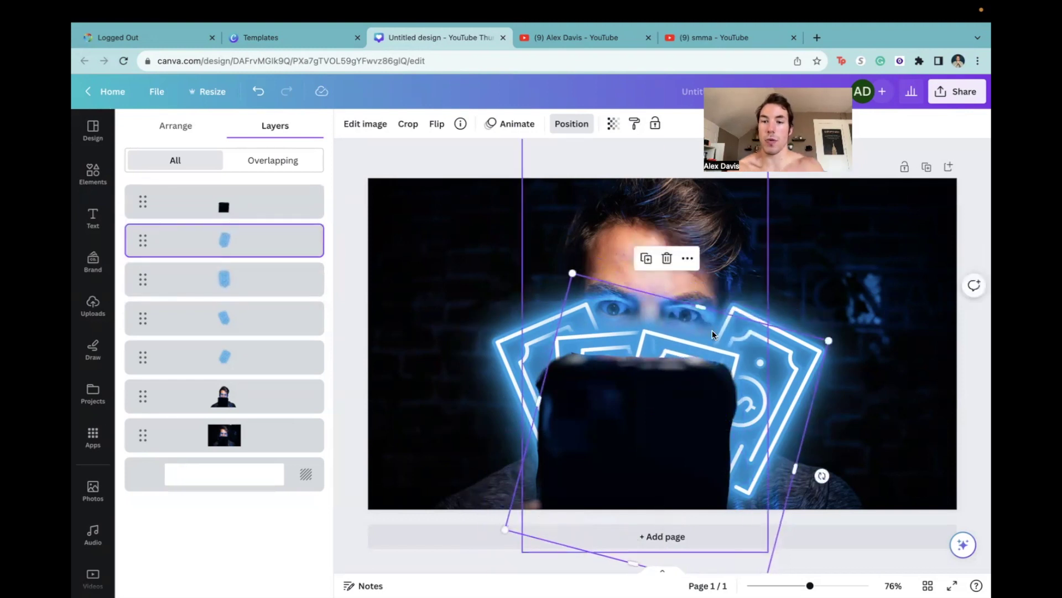
pyautogui.press('Escape')
pyautogui.click(977, 363)
pyautogui.click(93, 304)
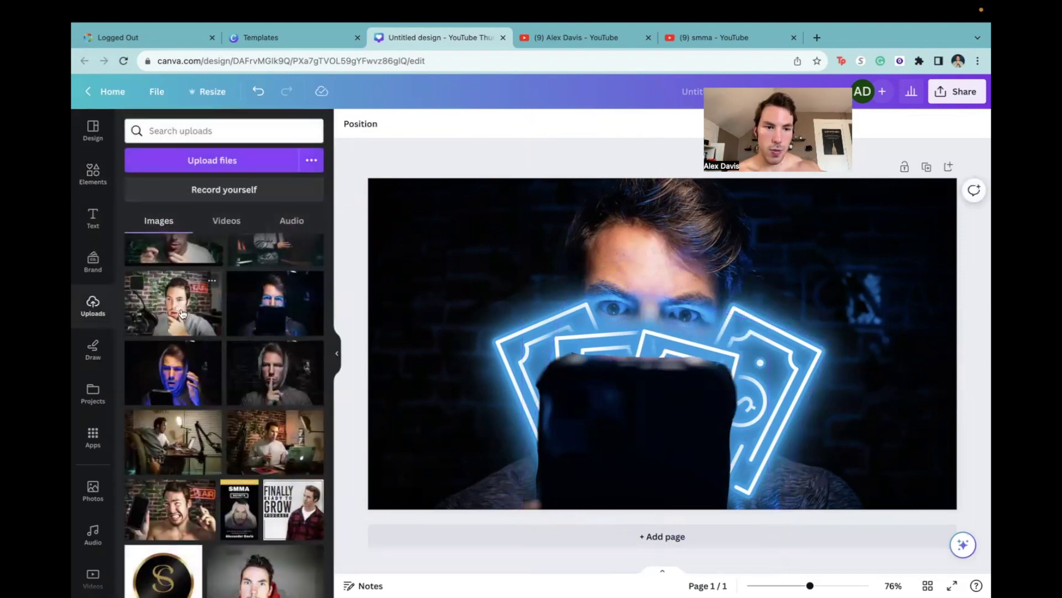
pyautogui.click(691, 347)
pyautogui.moveTo(138, 277); pyautogui.dragTo(638, 270)
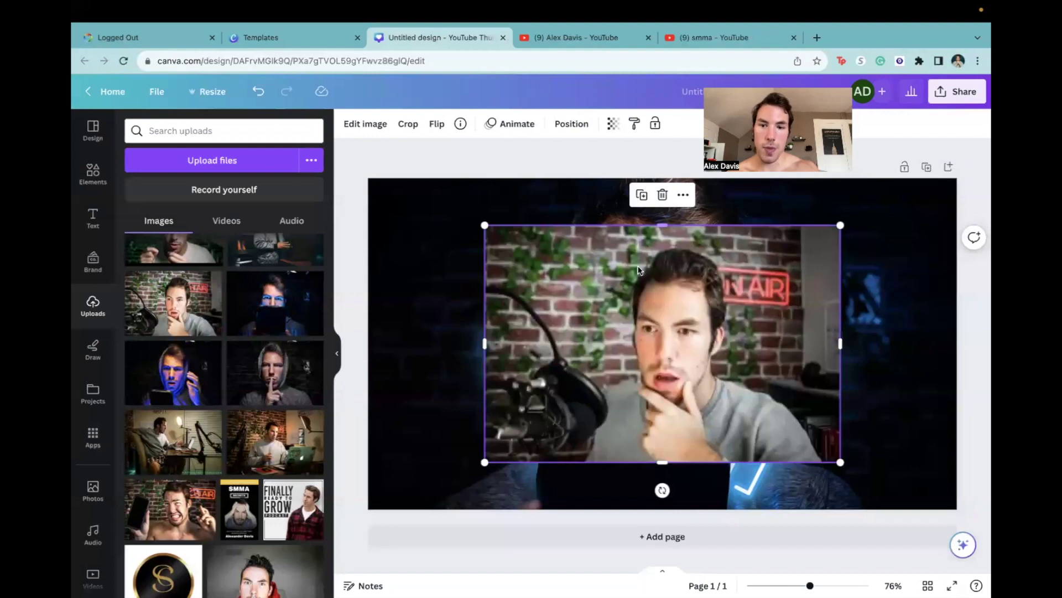
pyautogui.moveTo(669, 327); pyautogui.dragTo(618, 327)
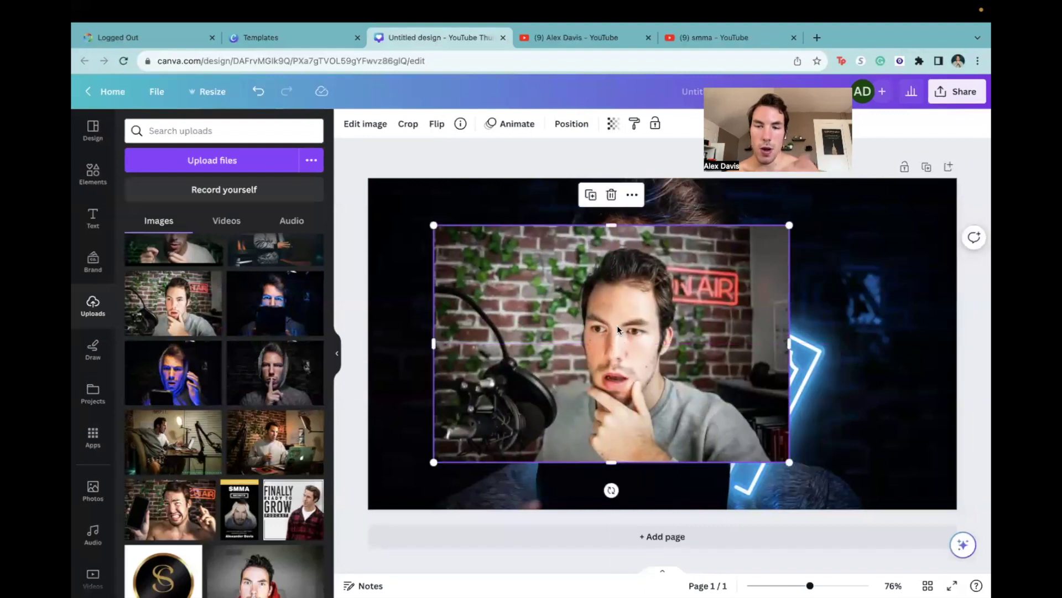
pyautogui.click(93, 173)
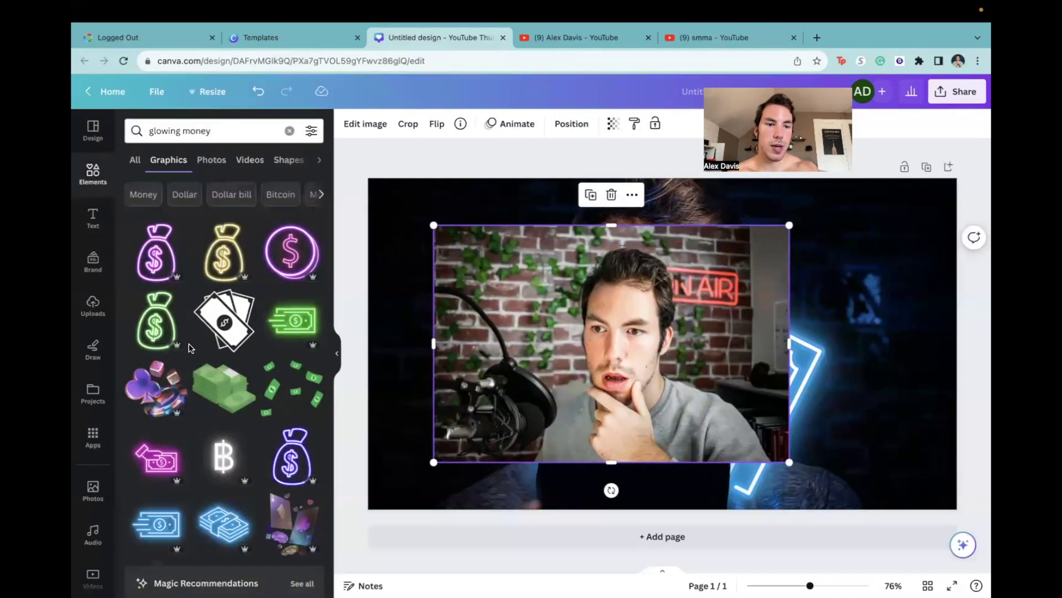
pyautogui.click(157, 523)
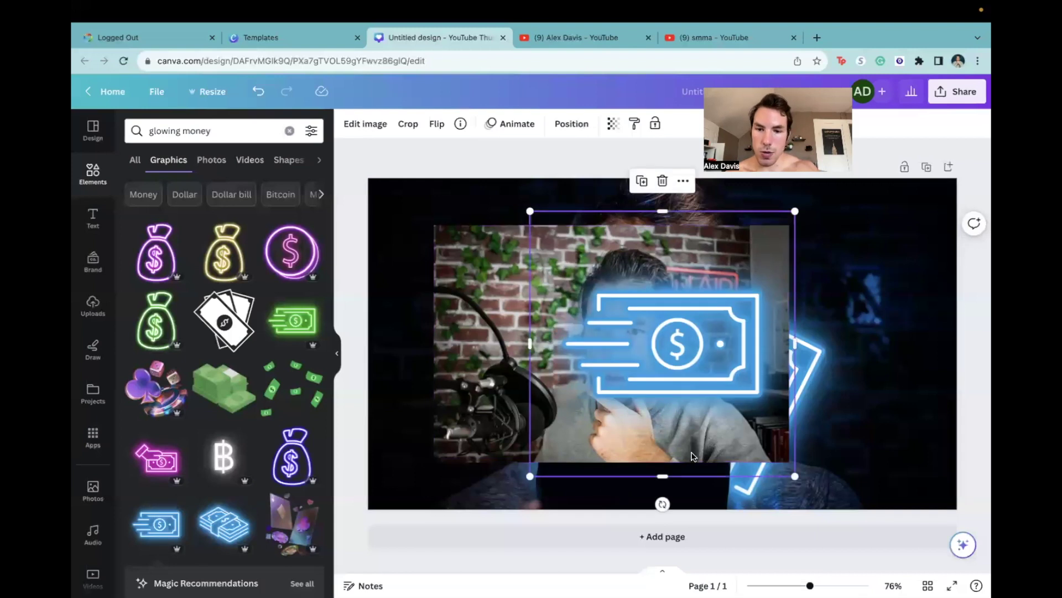
pyautogui.moveTo(662, 503); pyautogui.dragTo(776, 457)
pyautogui.moveTo(830, 344); pyautogui.dragTo(610, 350)
pyautogui.moveTo(537, 357); pyautogui.dragTo(627, 408)
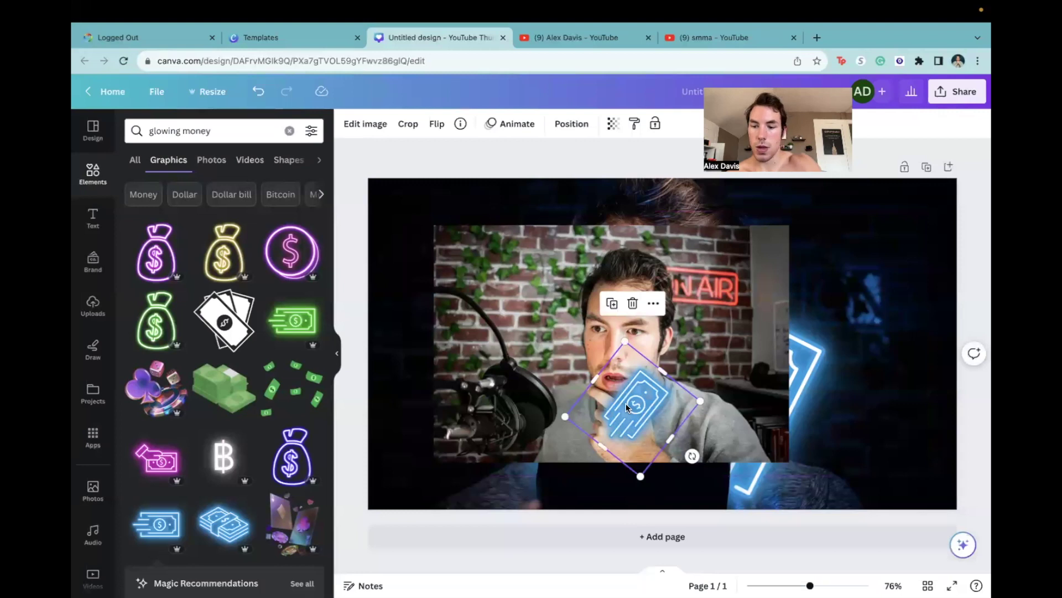
pyautogui.press('Delete')
pyautogui.click(626, 408)
pyautogui.press('Delete')
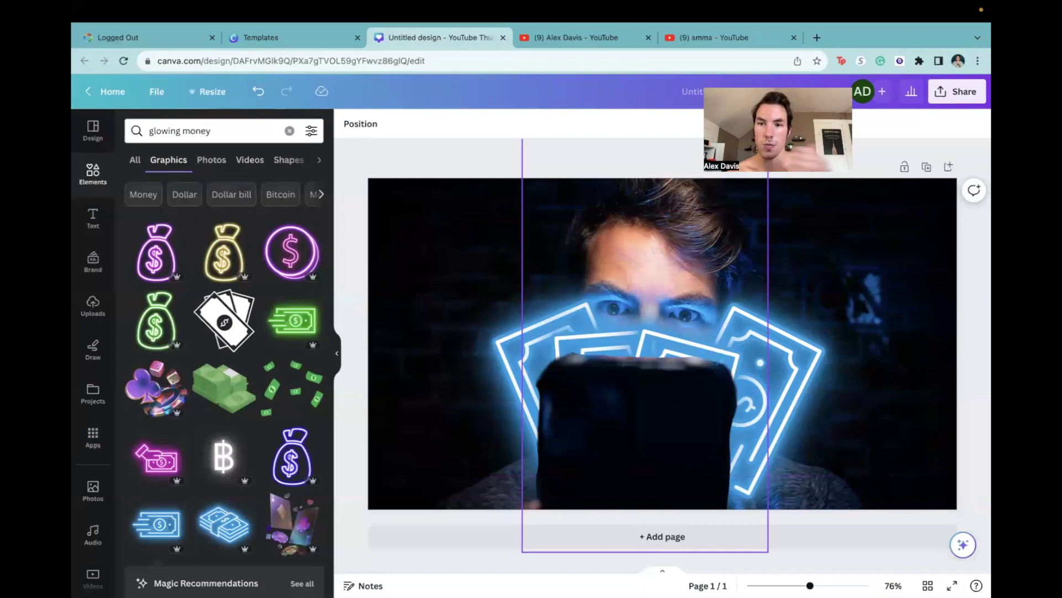
# Step: Check the channel's thumbnails on YouTube, then duplicate the right-of-center banknote in Canva, tilt it further right, and tuck it beneath the phone cutout's layer
pyautogui.click(585, 40)
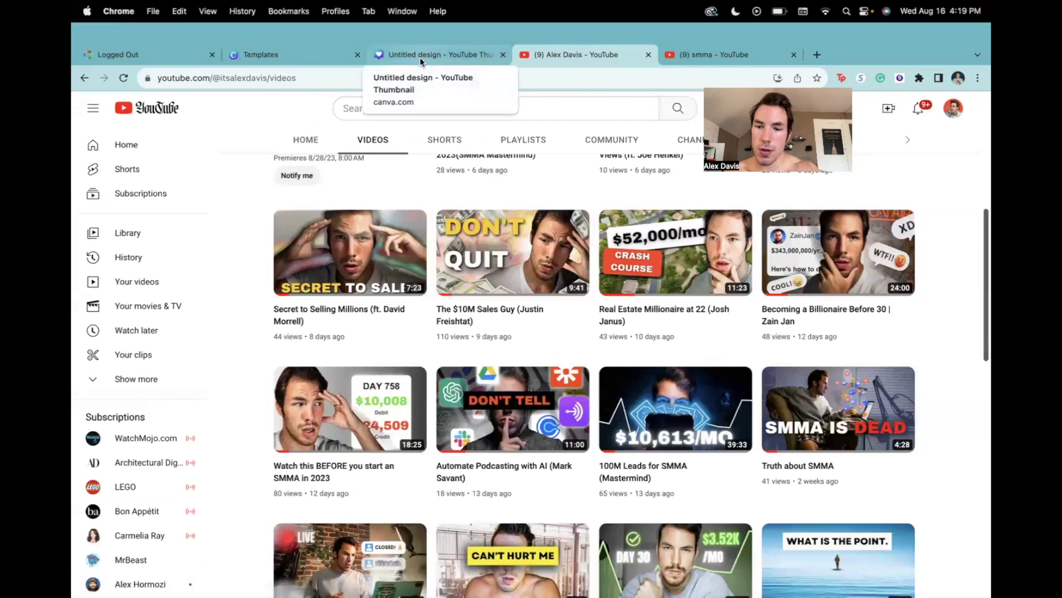
pyautogui.click(420, 58)
pyautogui.click(804, 388)
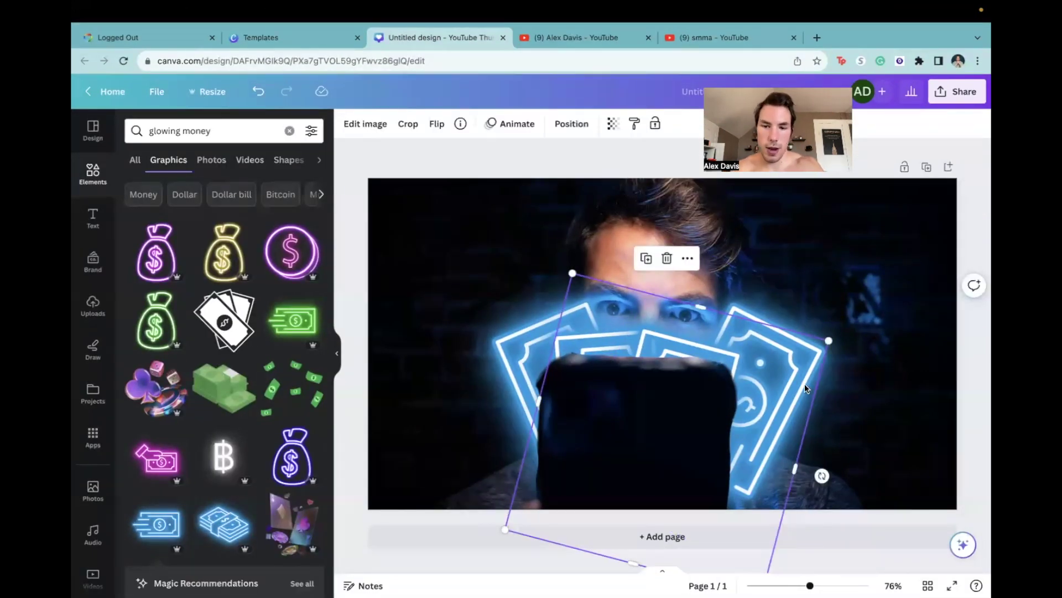
pyautogui.moveTo(821, 476); pyautogui.dragTo(809, 500)
pyautogui.moveTo(685, 432); pyautogui.dragTo(718, 419)
pyautogui.click(571, 124)
pyautogui.moveTo(137, 204); pyautogui.dragTo(137, 271)
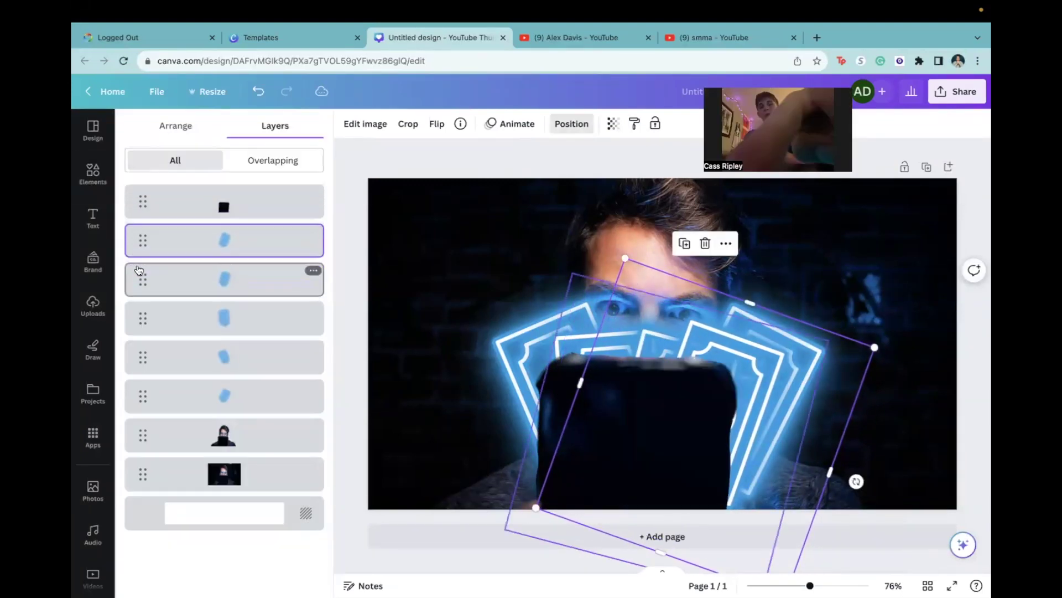
pyautogui.moveTo(791, 384); pyautogui.dragTo(734, 346)
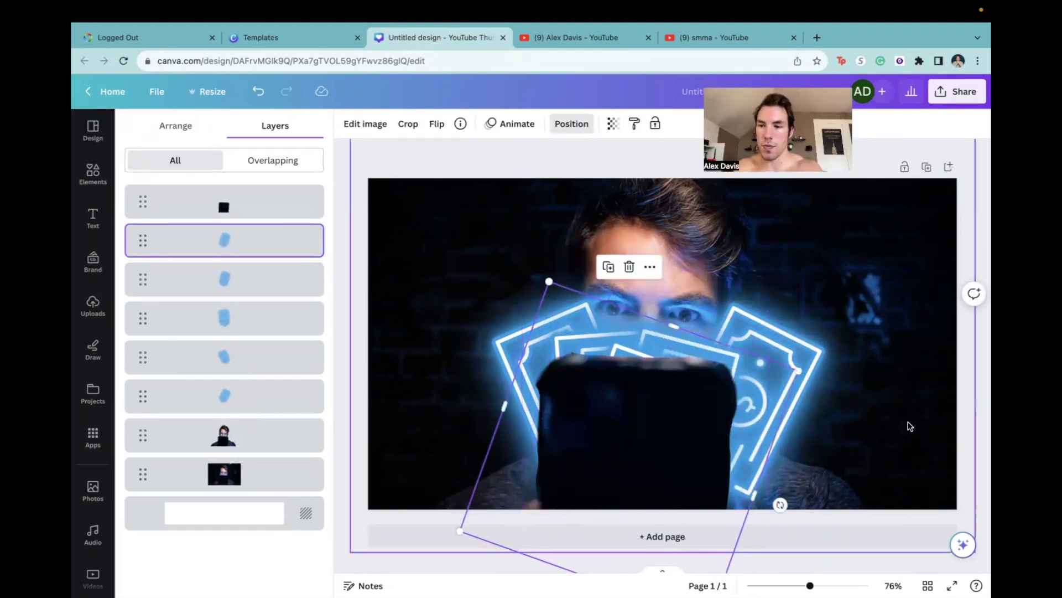
pyautogui.click(907, 517)
# Step: Add the pink GLOW text style to the thumbnail and shrink it to font size 198
pyautogui.click(93, 217)
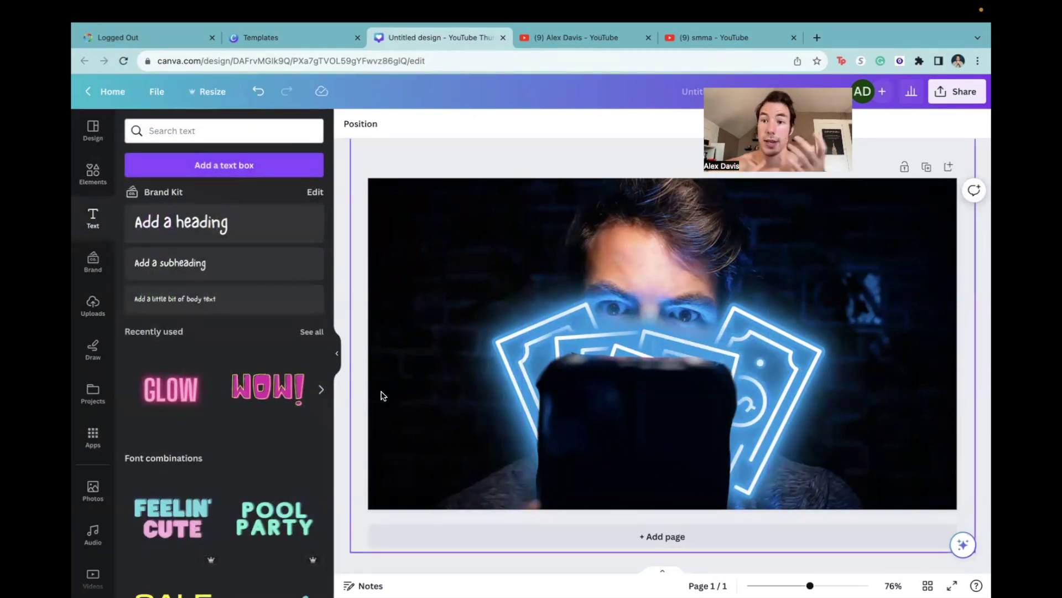
pyautogui.click(157, 381)
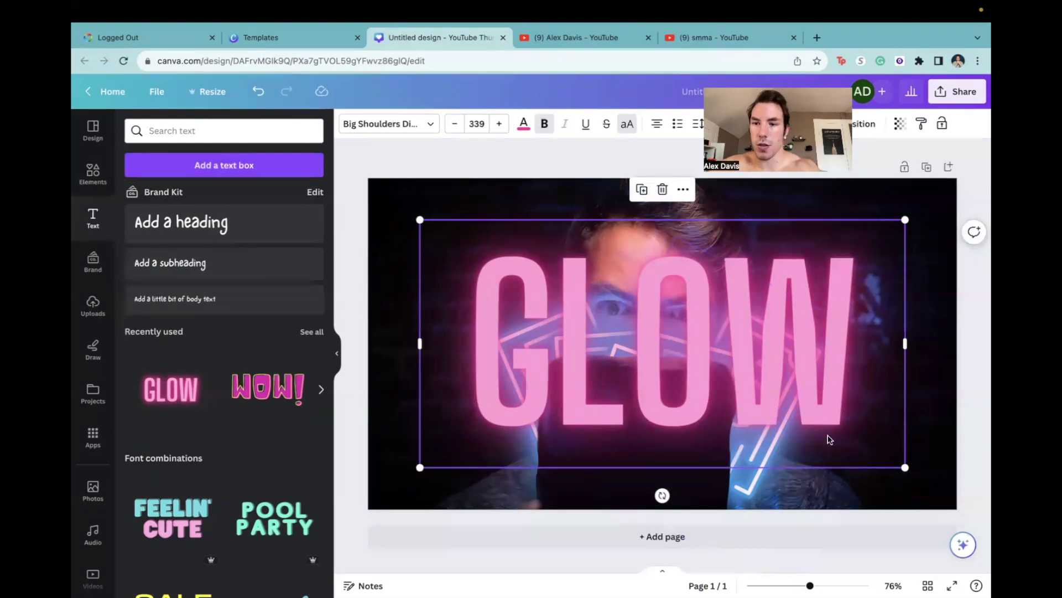
pyautogui.moveTo(905, 467); pyautogui.dragTo(703, 364)
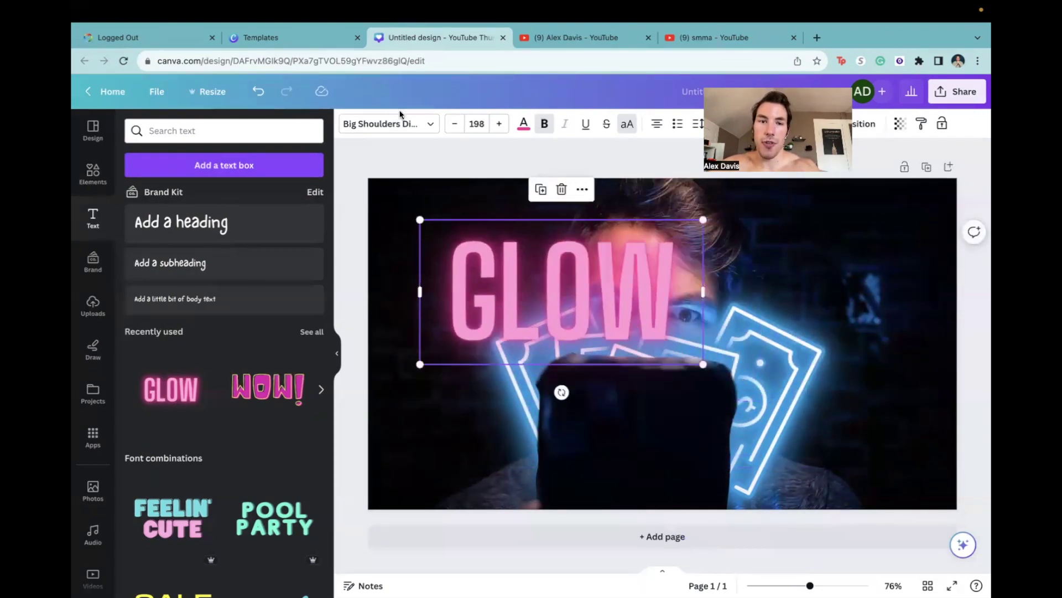
# Step: Set the GLOW text to Archivo Black, shrink it to size 134, and widen its box so the word fits on one line
pyautogui.click(412, 125)
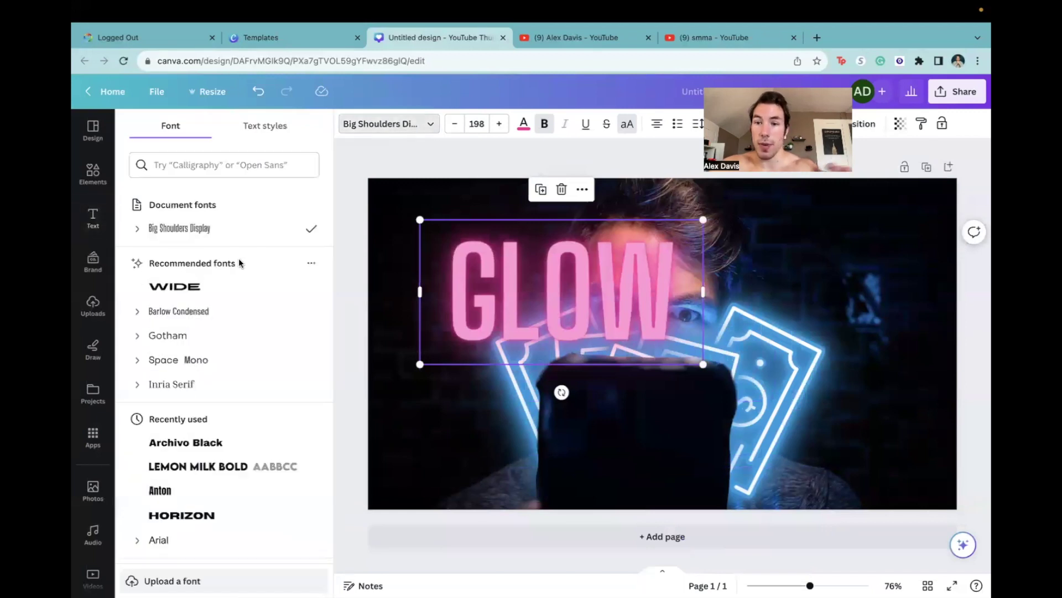
pyautogui.click(191, 440)
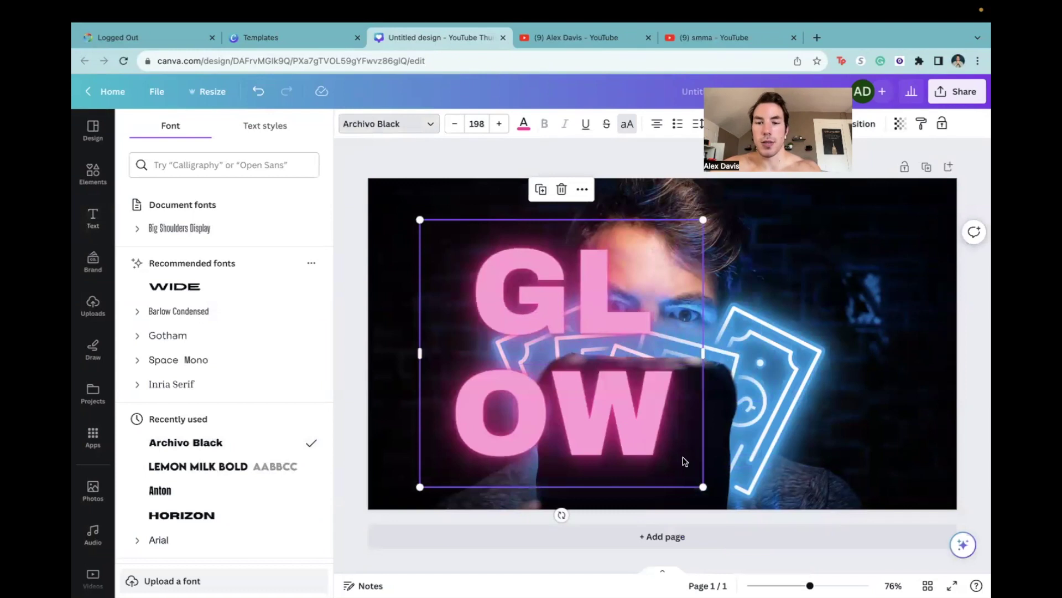
pyautogui.moveTo(703, 486); pyautogui.dragTo(611, 399)
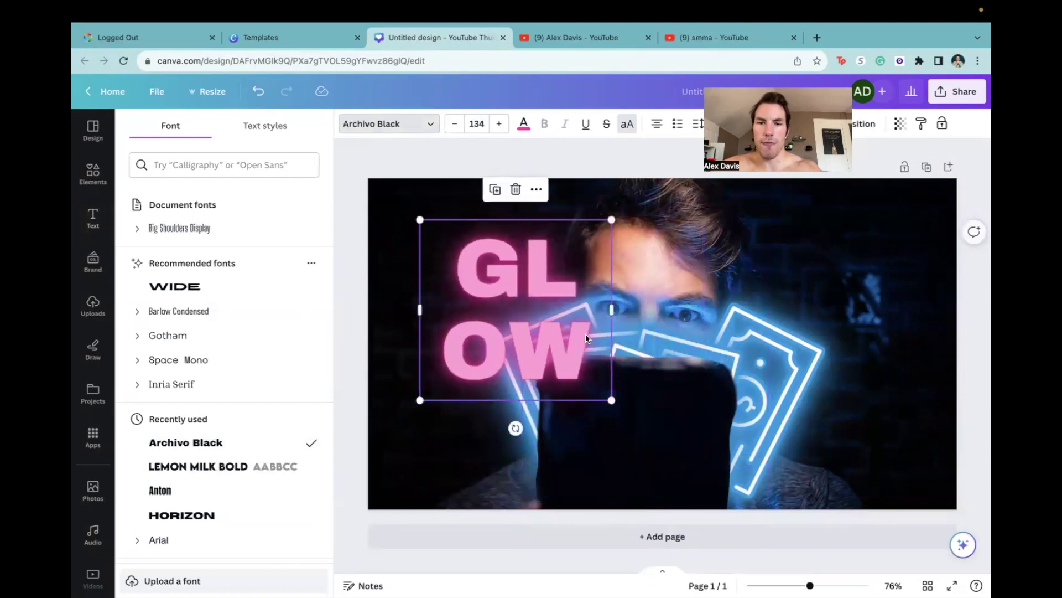
pyautogui.moveTo(612, 310); pyautogui.dragTo(781, 310)
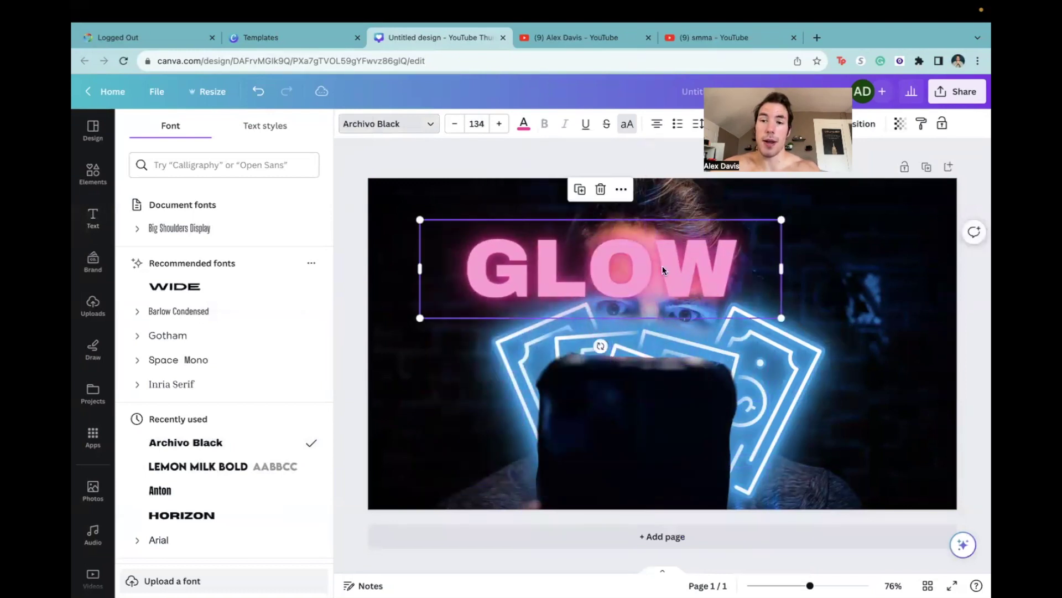
# Step: Replace the GLOW text with "$10,613/MO", checking the amount against the channel's thumbnail on YouTube
pyautogui.doubleClick(663, 265)
pyautogui.write('$10')
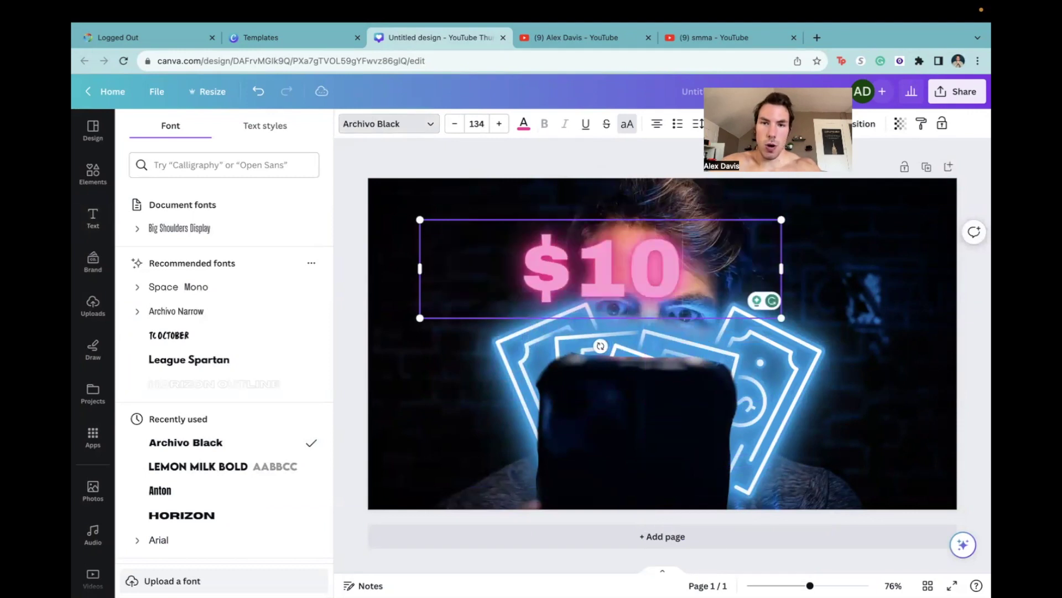
pyautogui.click(575, 52)
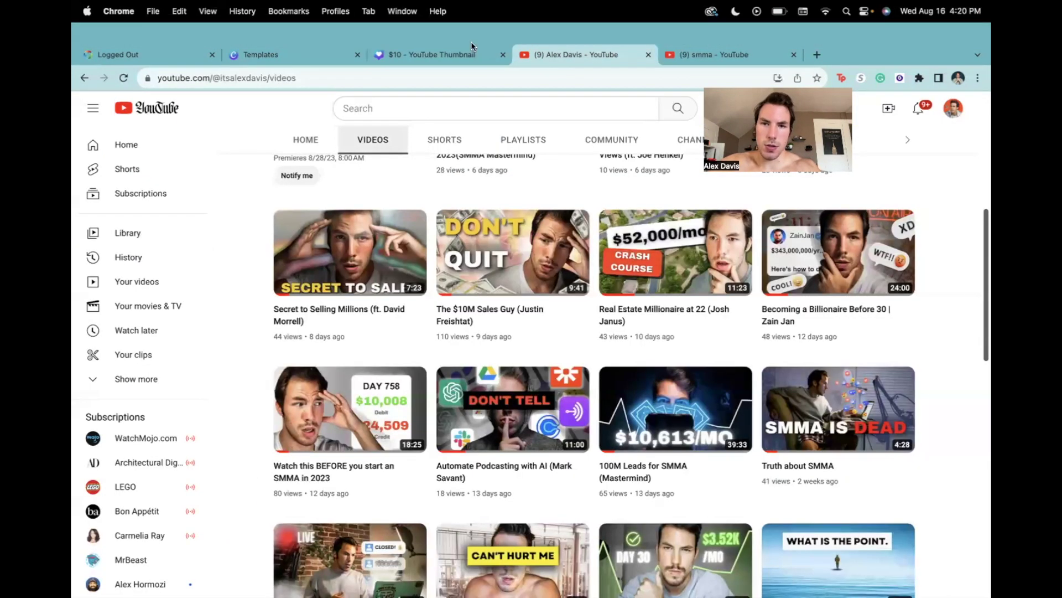
pyautogui.click(433, 58)
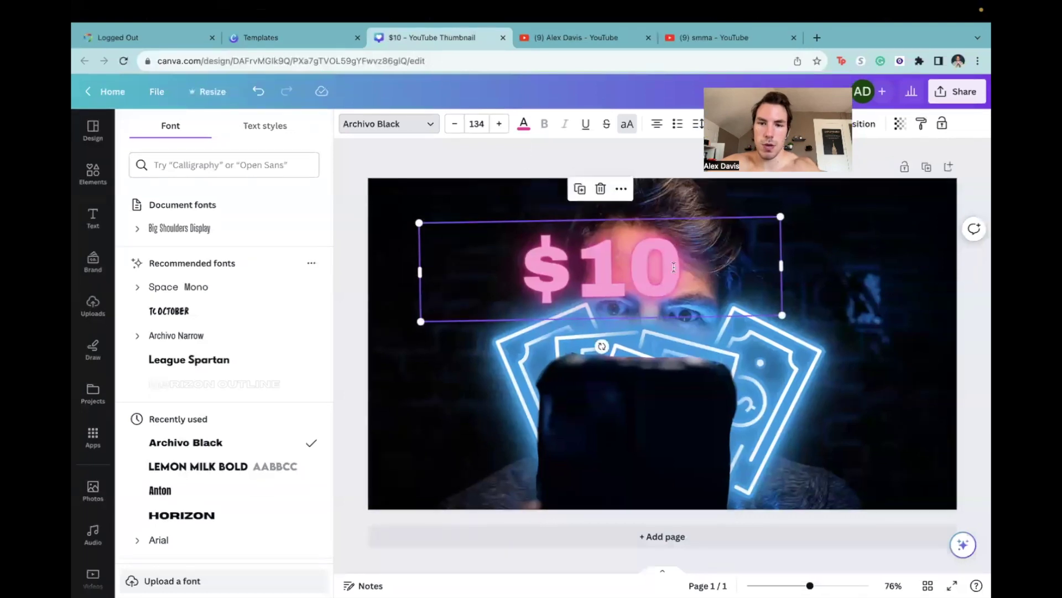
pyautogui.click(673, 272)
pyautogui.write(',613 /MO')
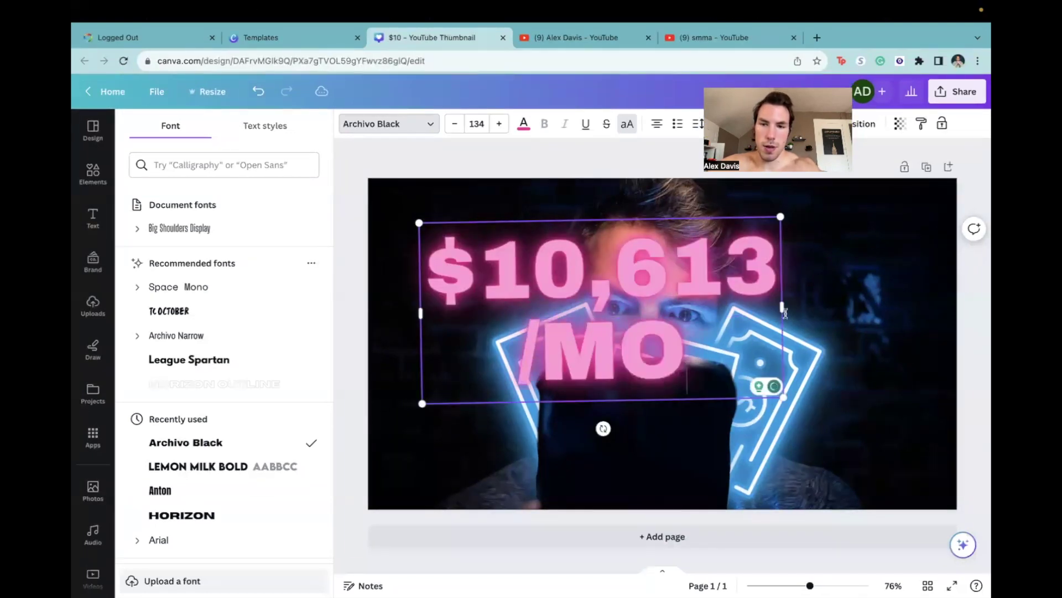
# Step: Shrink the "$10,613/MO" text to size 80.5, widen its box to fit one line, and color it white
pyautogui.moveTo(780, 216); pyautogui.dragTo(634, 292)
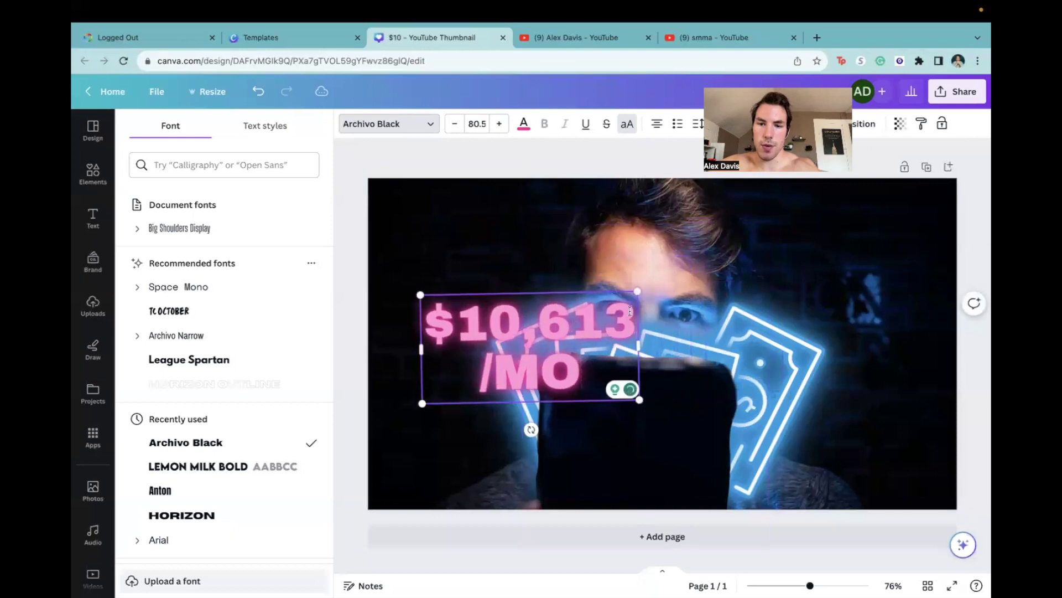
pyautogui.moveTo(638, 347); pyautogui.dragTo(813, 347)
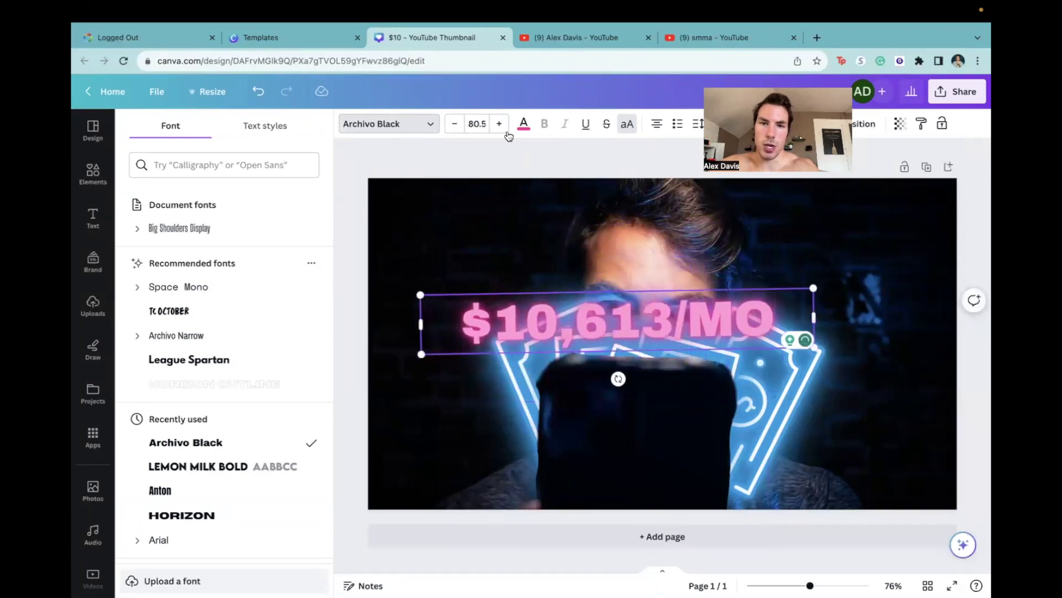
pyautogui.click(522, 124)
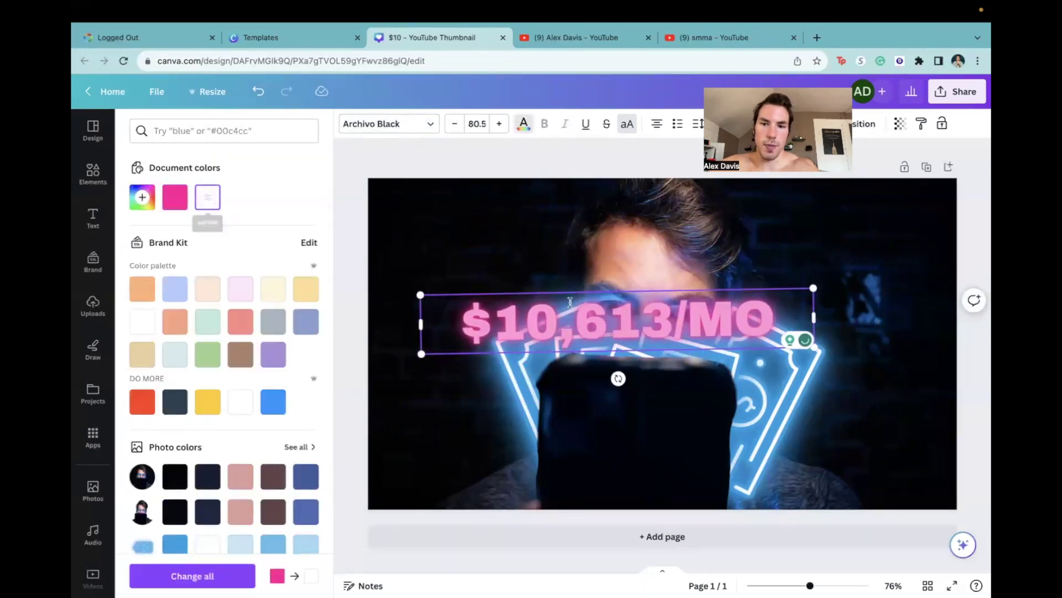
pyautogui.click(213, 200)
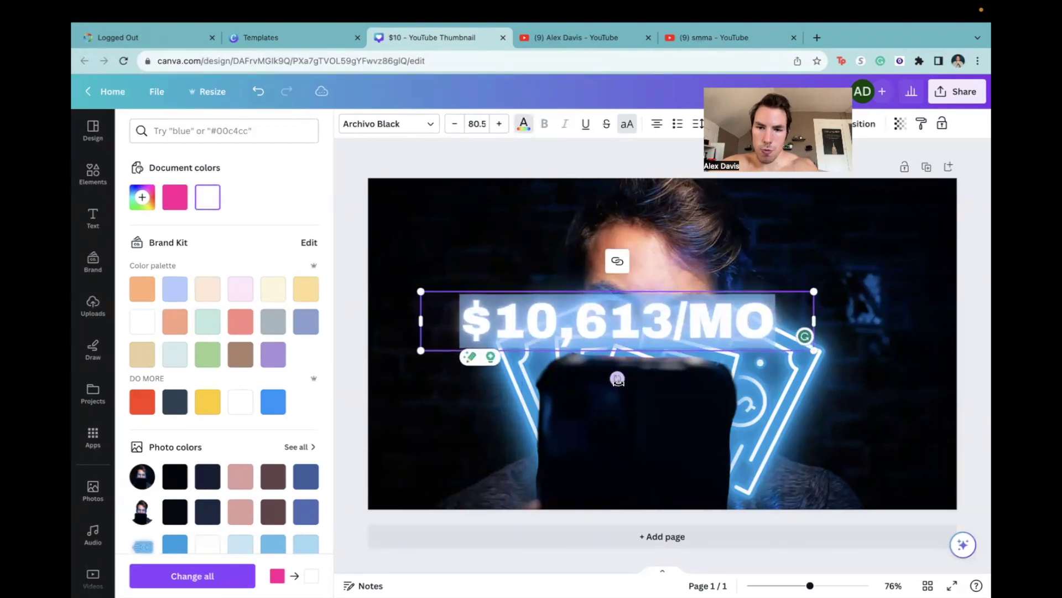
# Step: Enlarge the white amount text to size 108, place it across the thumbnail's lower part, and switch to the channel's YouTube page to compare
pyautogui.moveTo(811, 289); pyautogui.dragTo(948, 271)
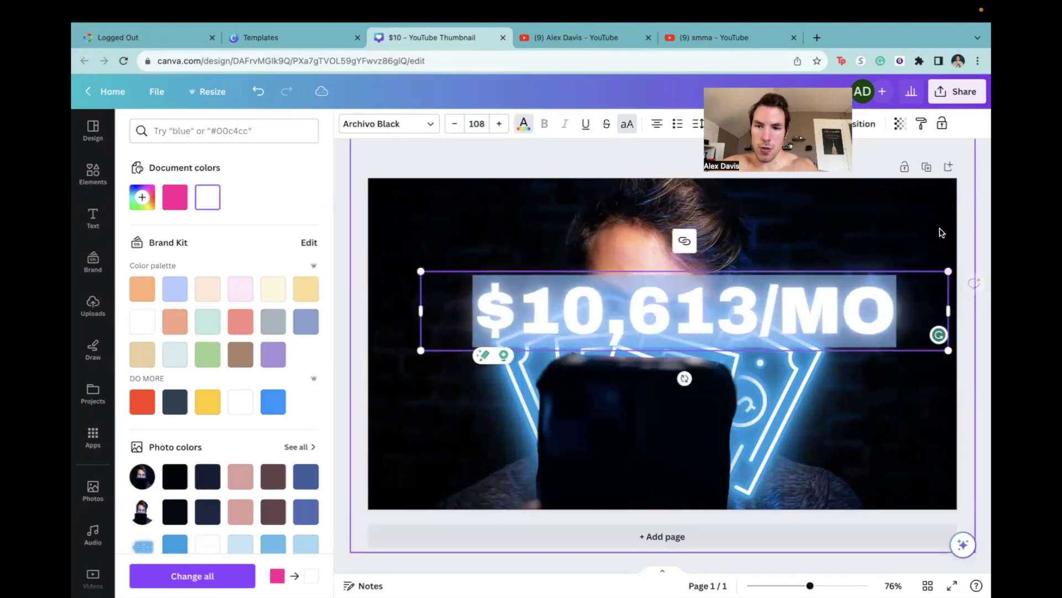
pyautogui.moveTo(848, 352); pyautogui.dragTo(809, 494)
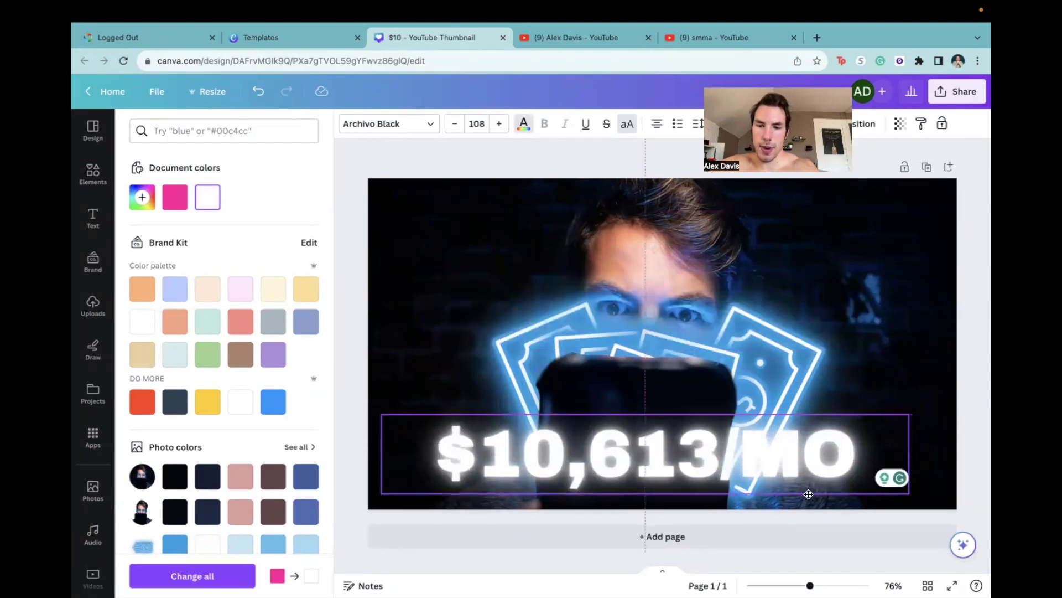
pyautogui.click(539, 36)
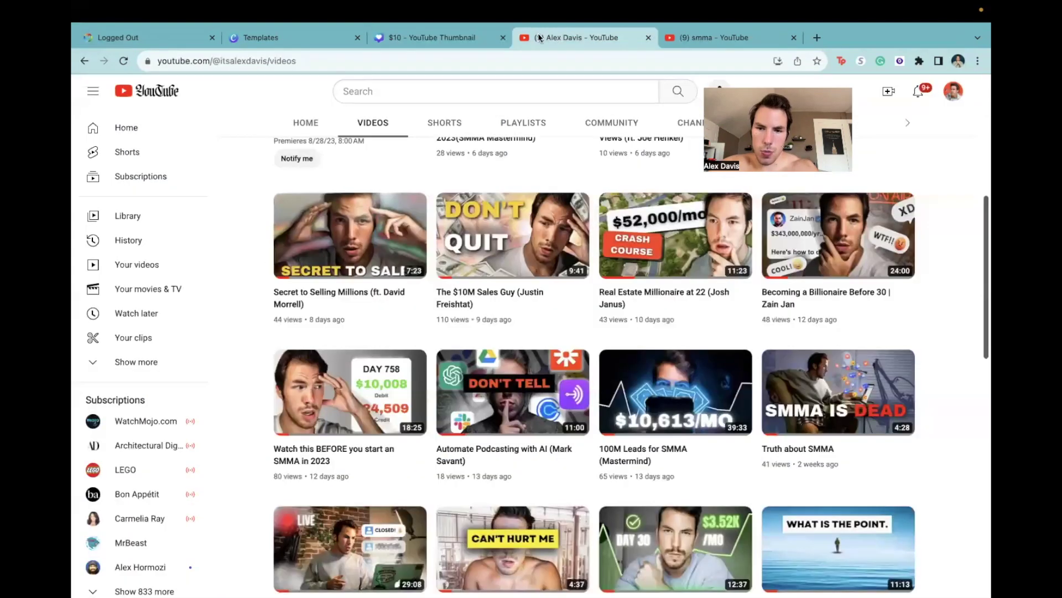
# Step: Return to the Canva design, enlarge the "$10,613/MO" text to size 124, and place it across the thumbnail's lower part
pyautogui.click(497, 38)
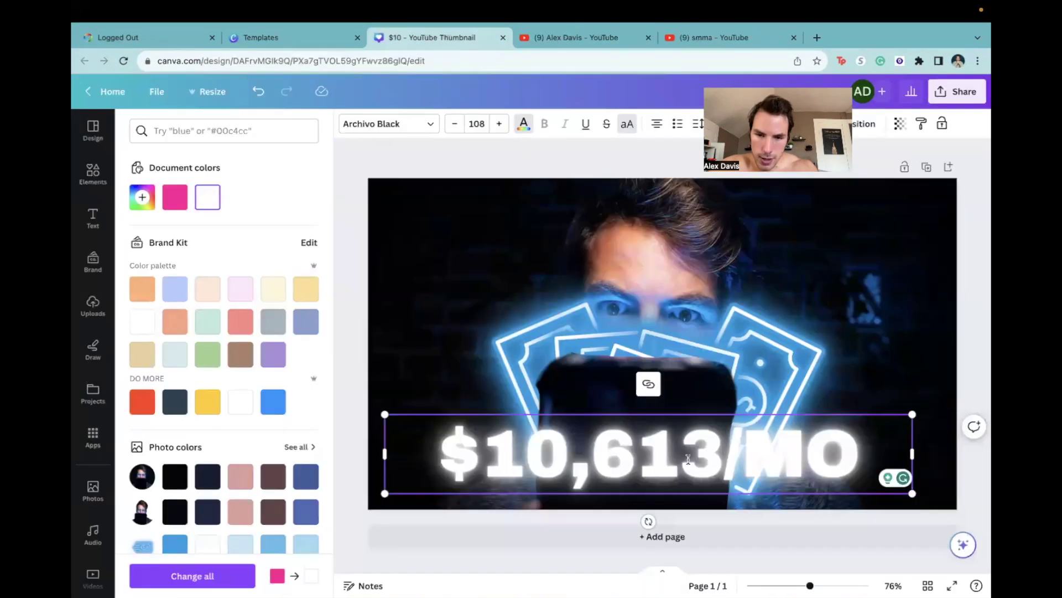
pyautogui.click(824, 497)
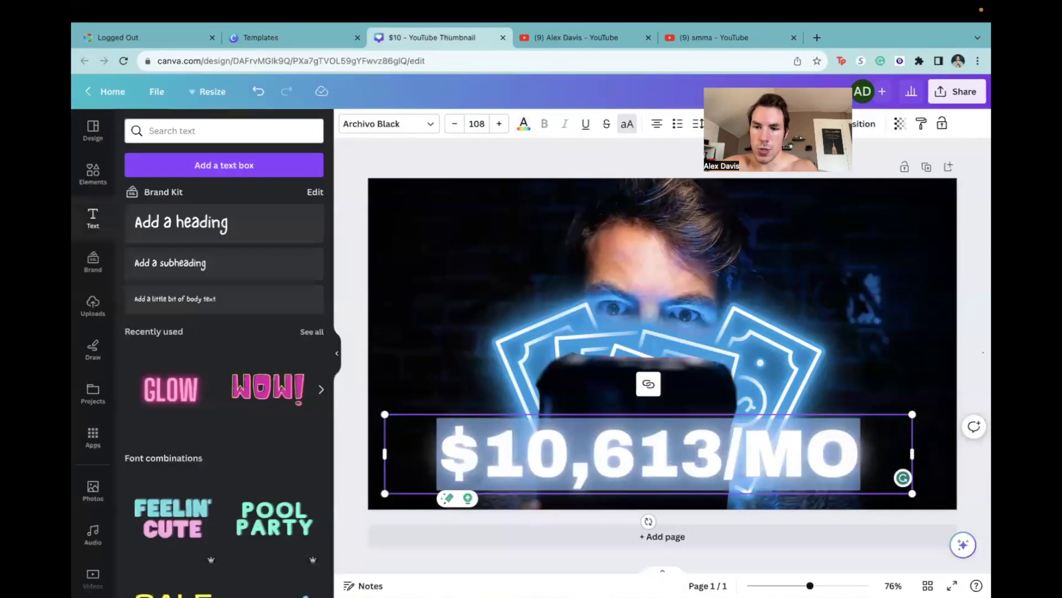
pyautogui.click(582, 465)
pyautogui.moveTo(582, 464); pyautogui.dragTo(586, 466)
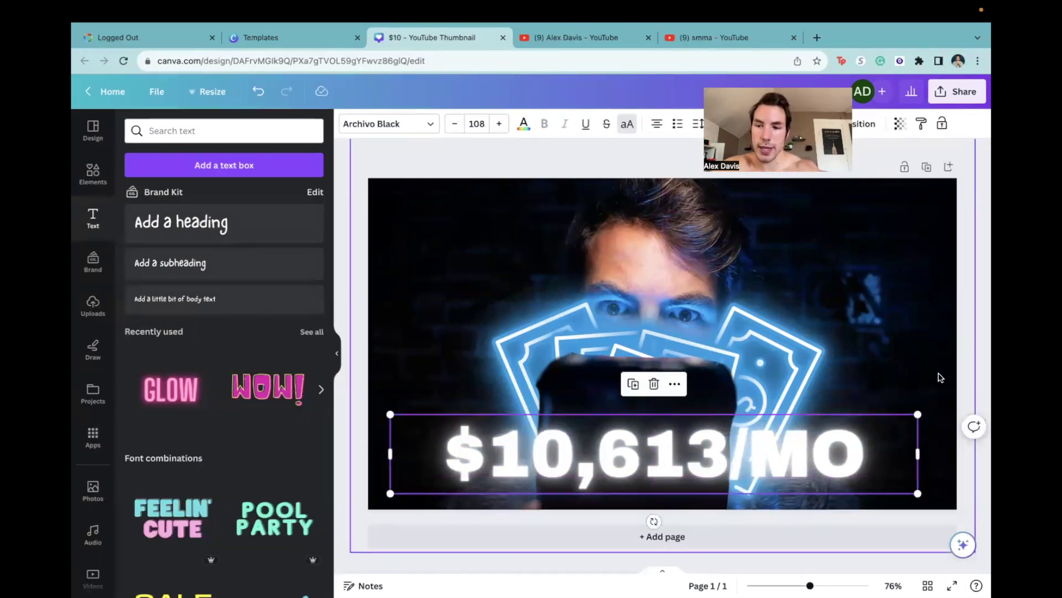
pyautogui.moveTo(917, 414); pyautogui.dragTo(988, 403)
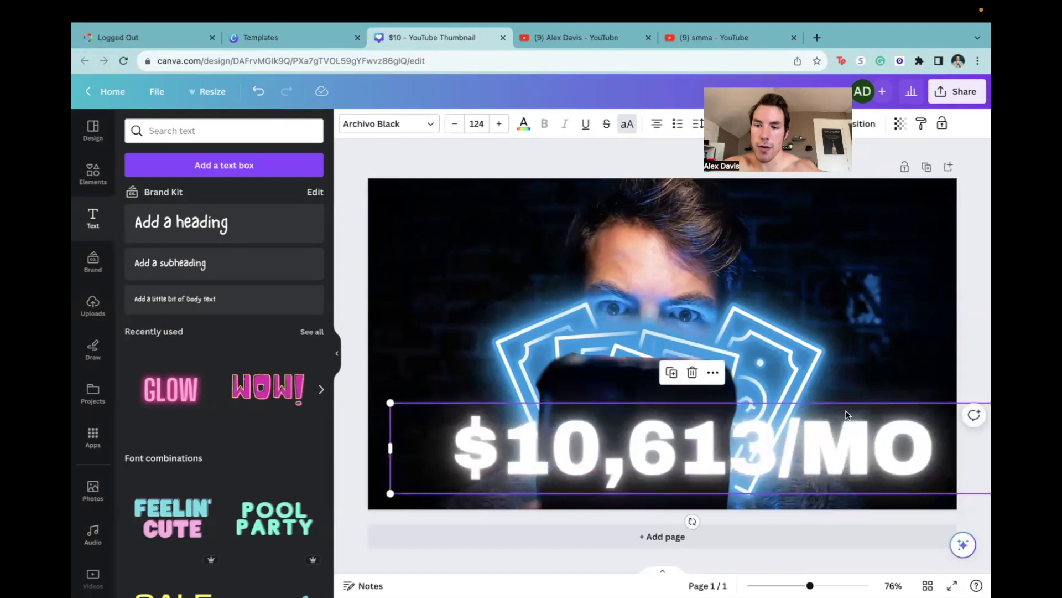
pyautogui.moveTo(847, 415); pyautogui.dragTo(788, 416)
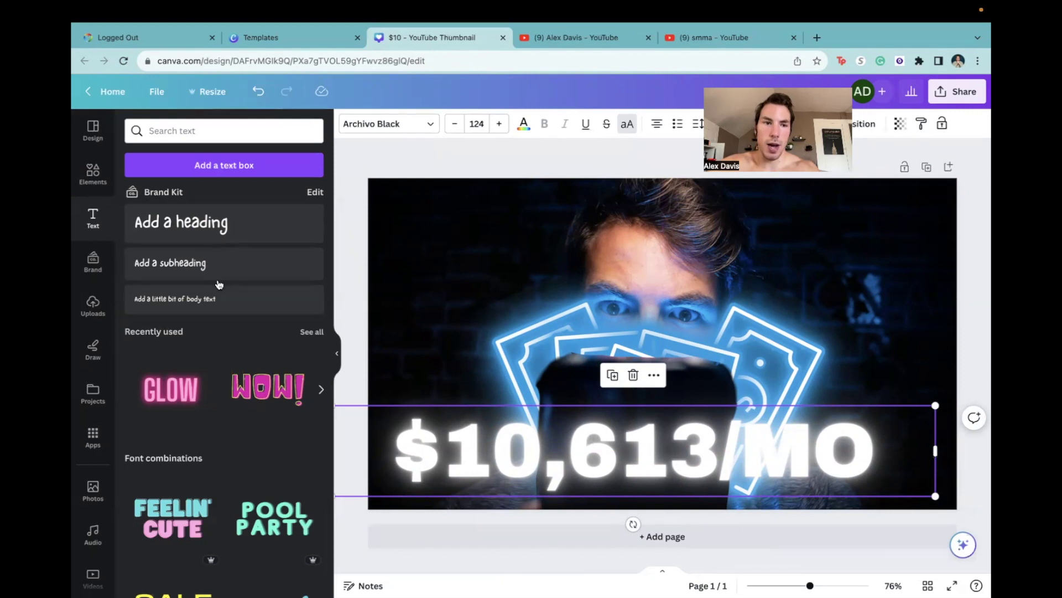
# Step: Add the recently used soft round blur in dark gray over the banknote behind "/MO", and shift the amount text slightly right
pyautogui.click(94, 174)
pyautogui.click(88, 169)
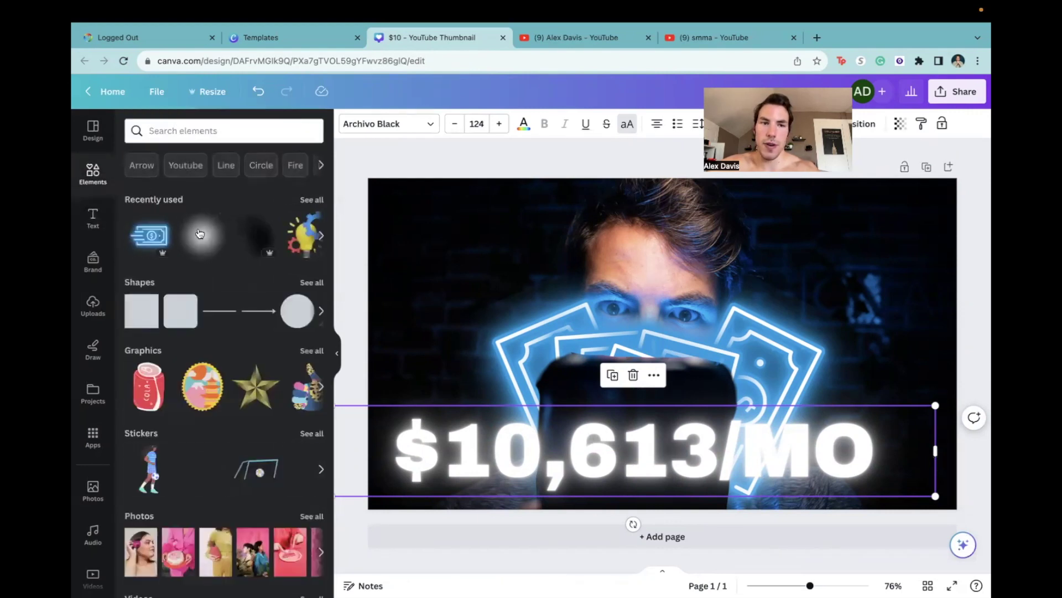
pyautogui.click(210, 237)
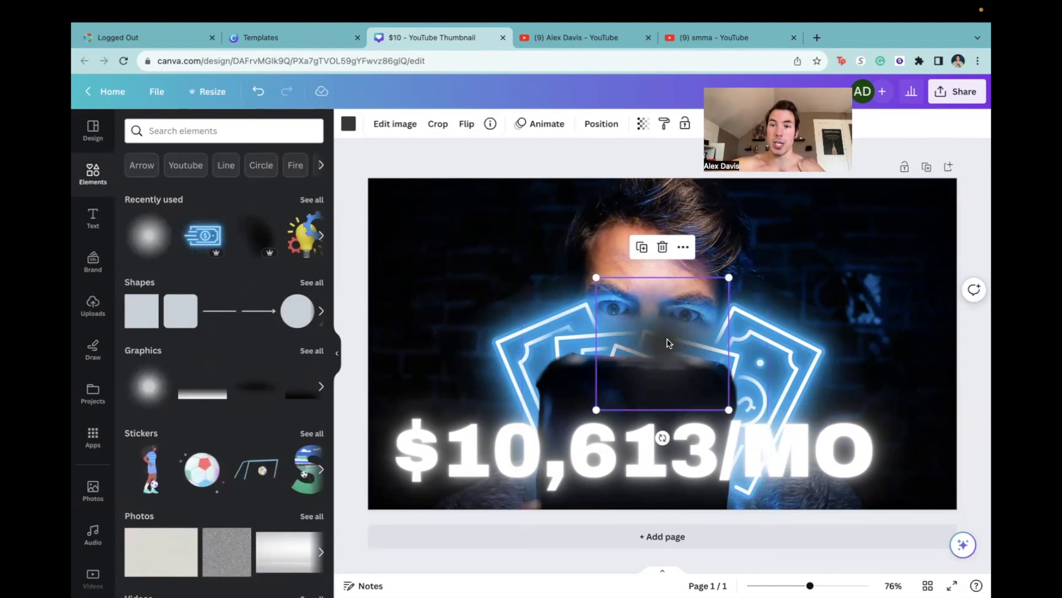
pyautogui.moveTo(667, 343); pyautogui.dragTo(746, 453)
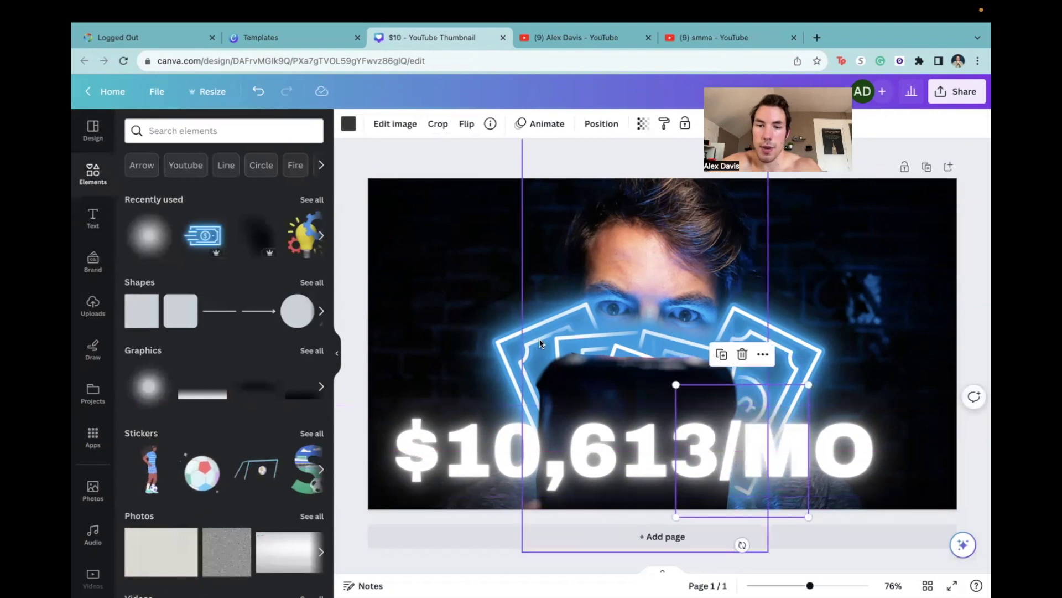
pyautogui.click(349, 123)
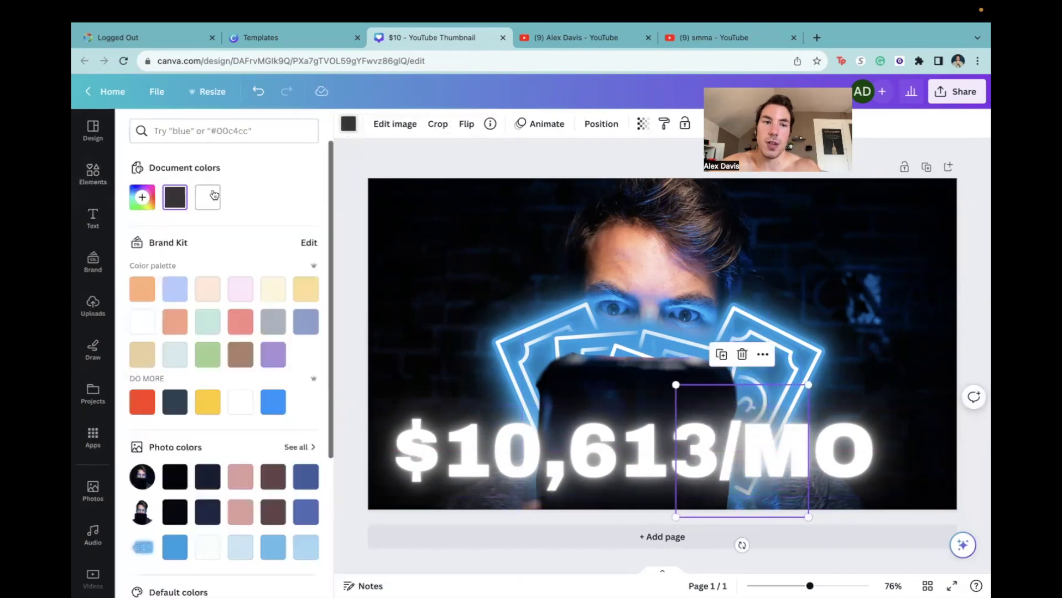
pyautogui.click(172, 545)
pyautogui.click(174, 203)
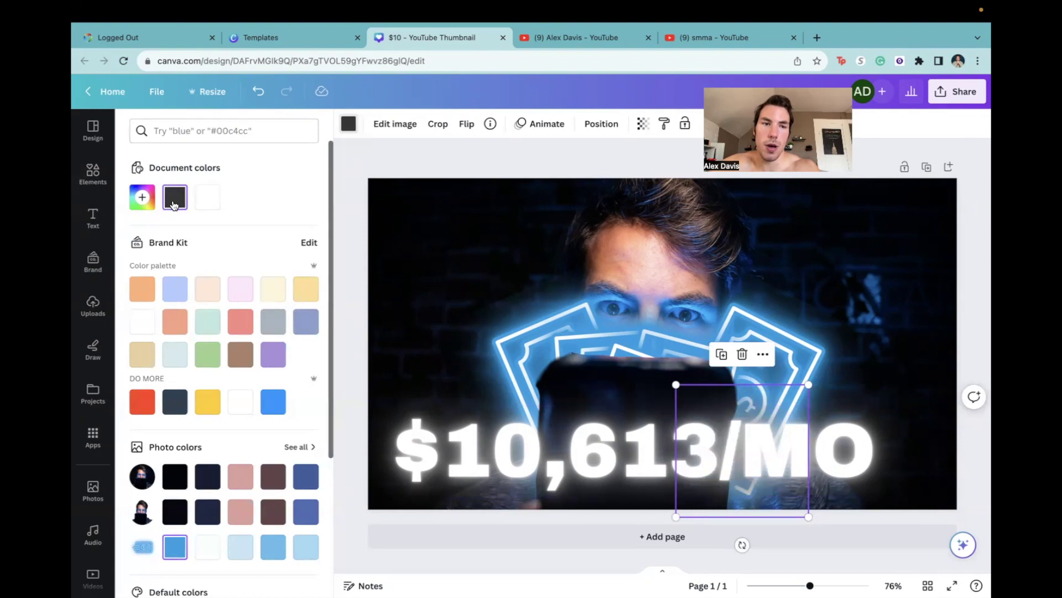
pyautogui.press('Escape')
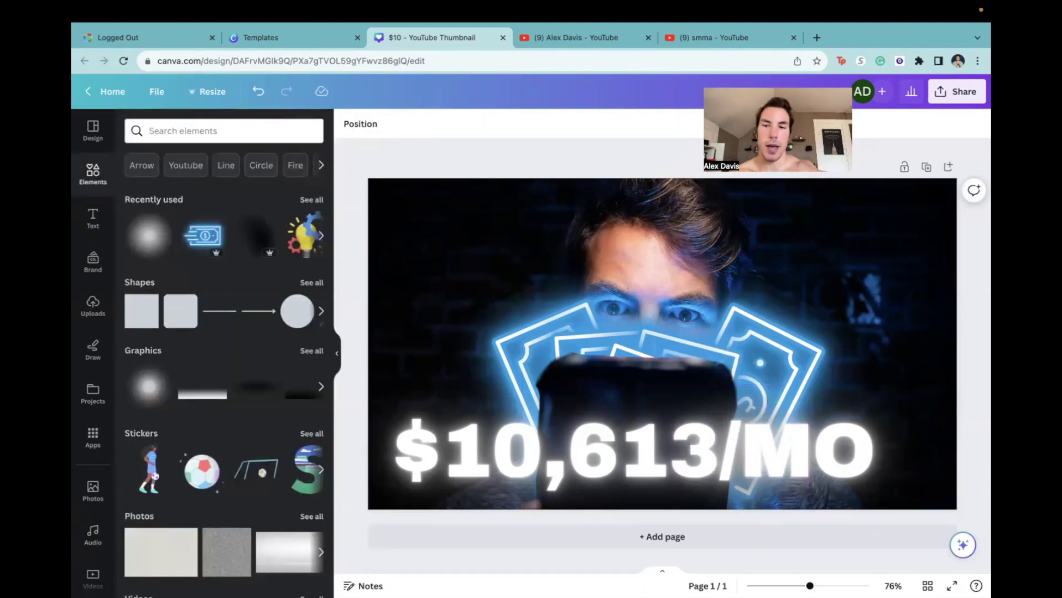
pyautogui.moveTo(802, 470); pyautogui.dragTo(816, 472)
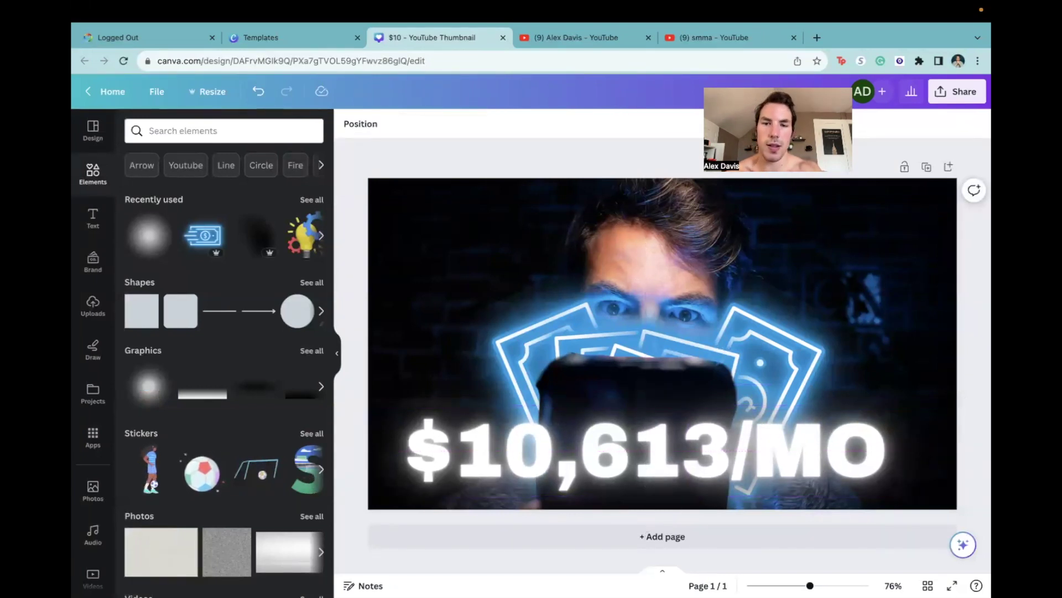
# Step: Search the elements library for "graph", and refine the search to "graph line"
pyautogui.click(183, 131)
pyautogui.write('gr')
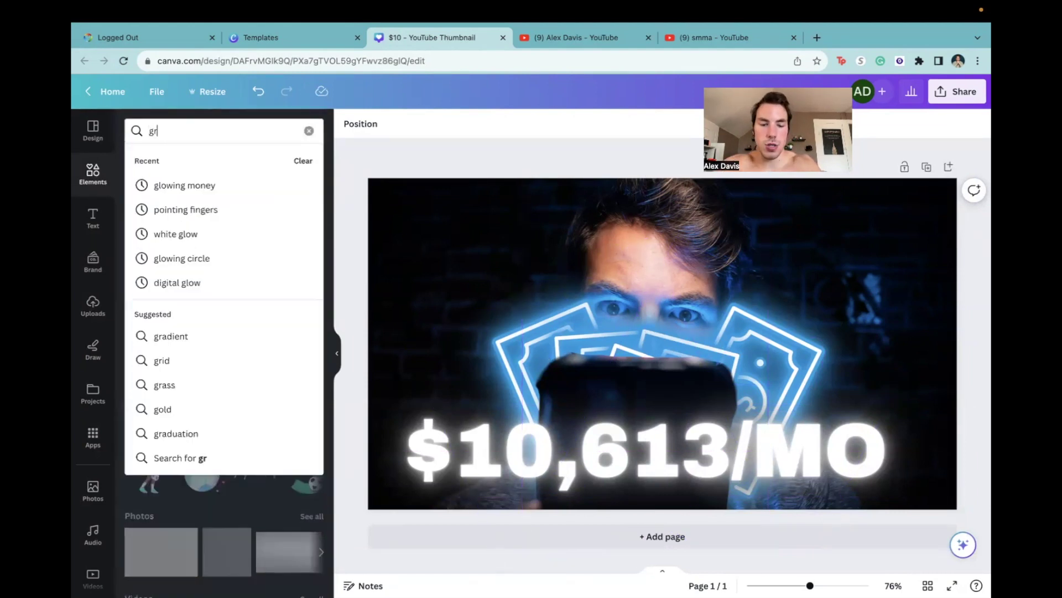
pyautogui.write('aph')
pyautogui.press('Return')
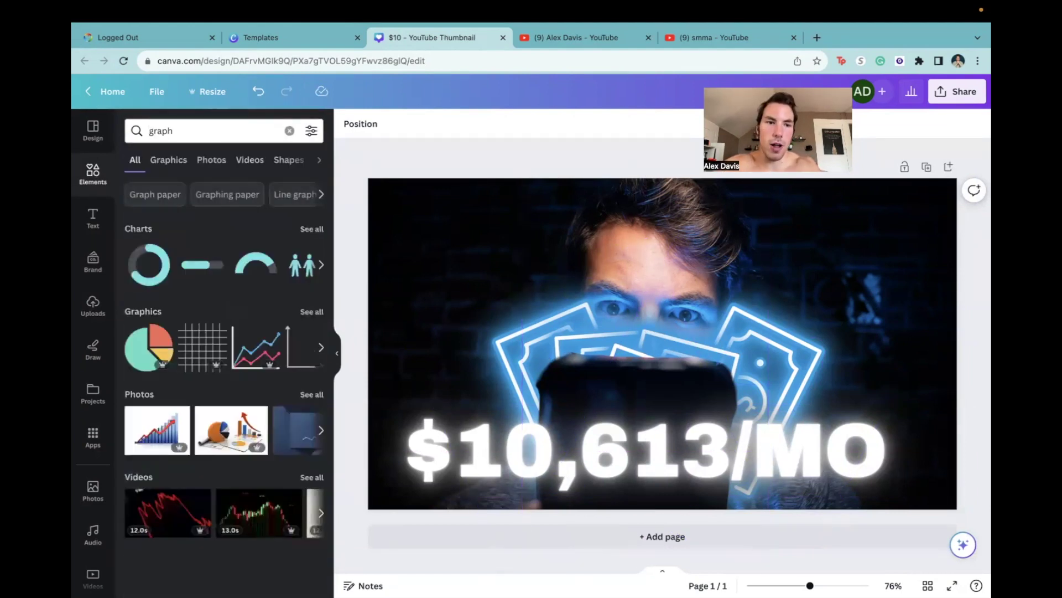
pyautogui.click(194, 128)
pyautogui.write('line')
pyautogui.press('Return')
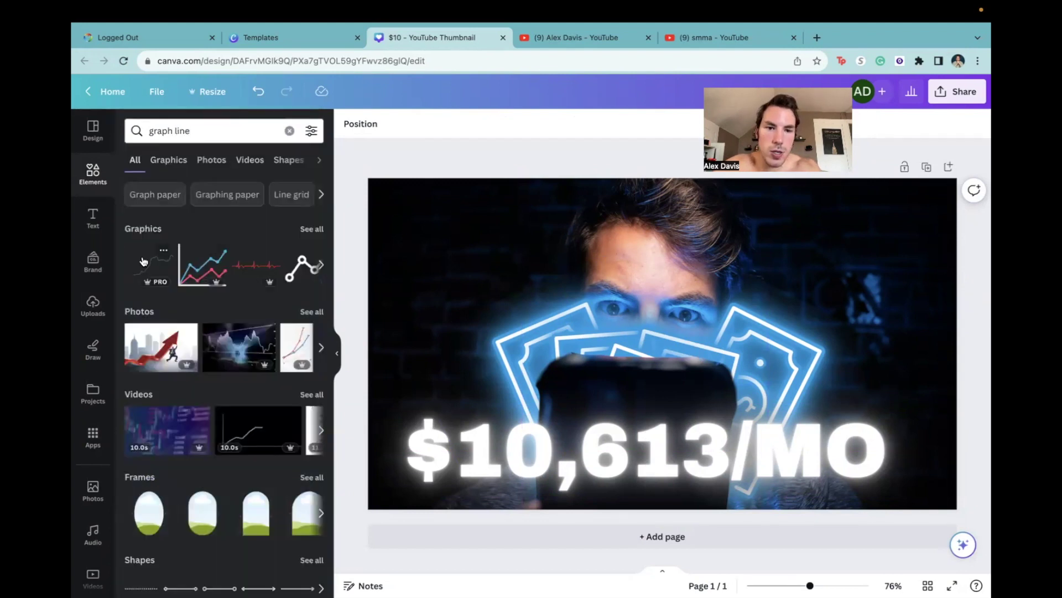
# Step: Browse all "graph line" graphics and add a jagged green line graph with a shaded area below it
pyautogui.click(142, 261)
pyautogui.press('Delete')
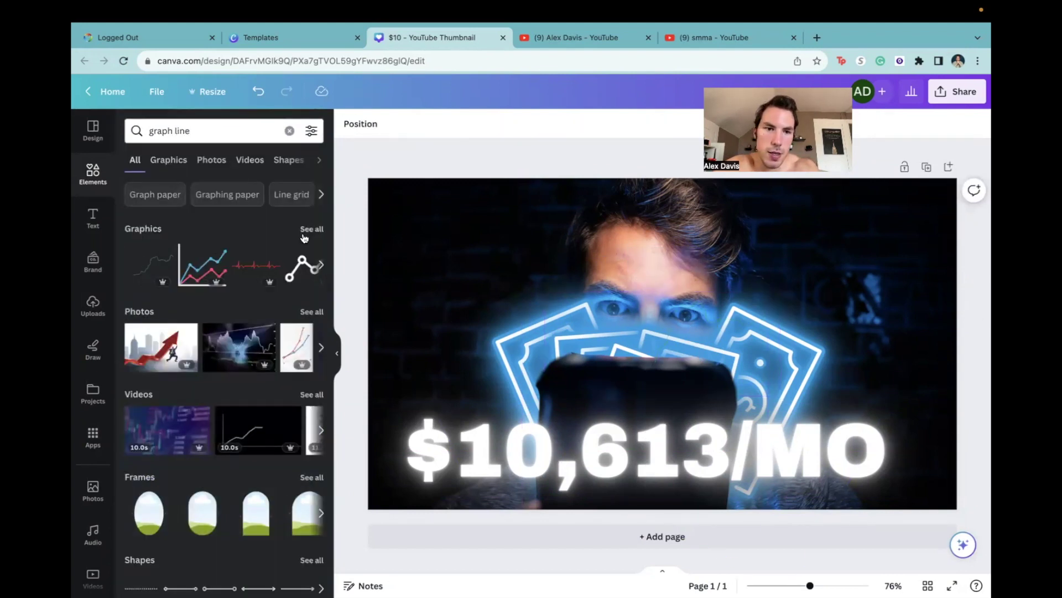
pyautogui.click(305, 230)
pyautogui.scroll(-10, 237, 450)
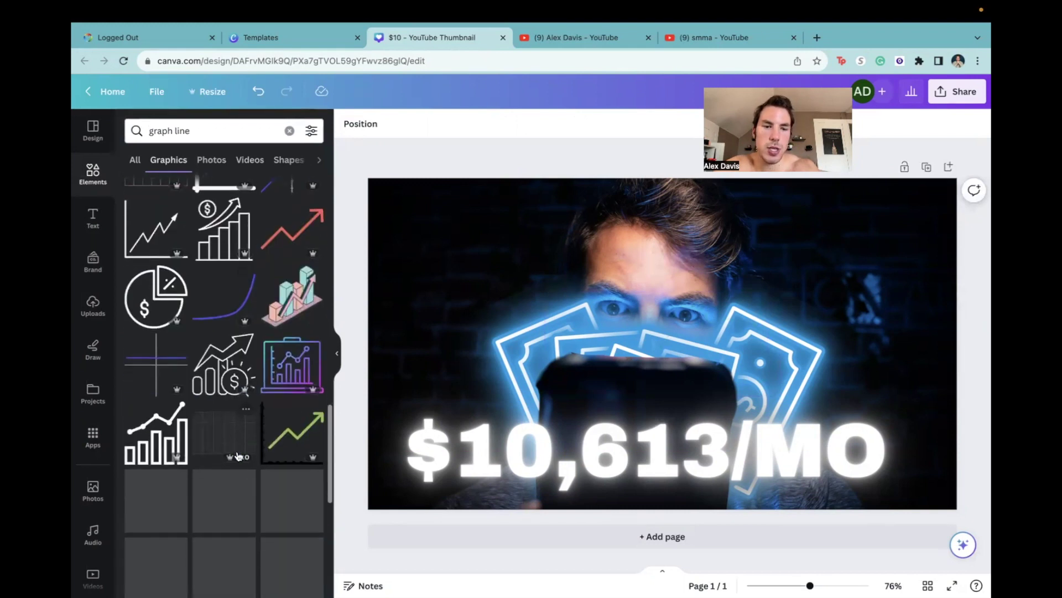
pyautogui.scroll(-2, 237, 455)
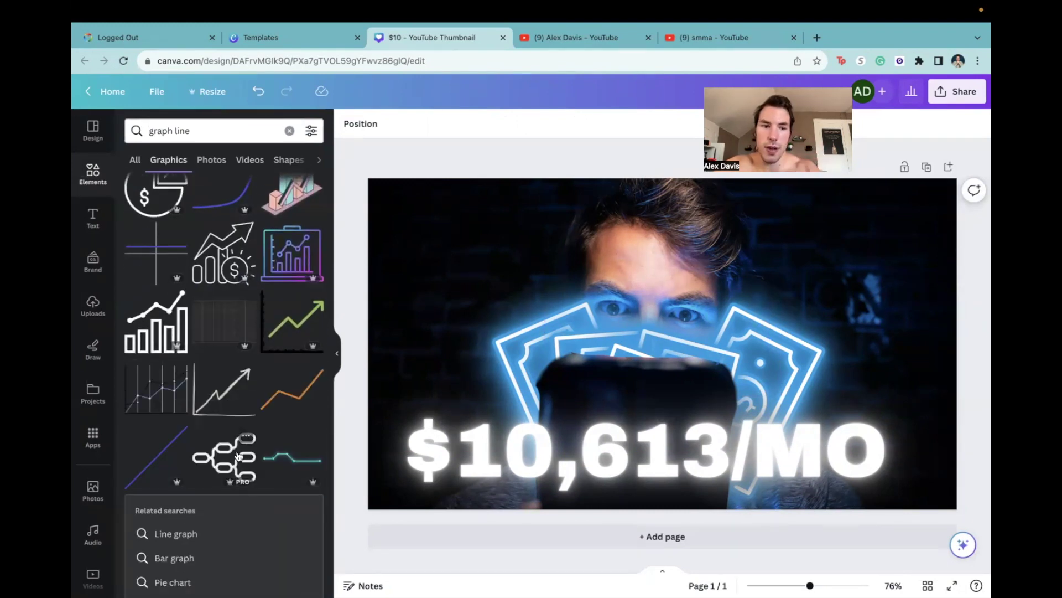
pyautogui.scroll(-3, 221, 438)
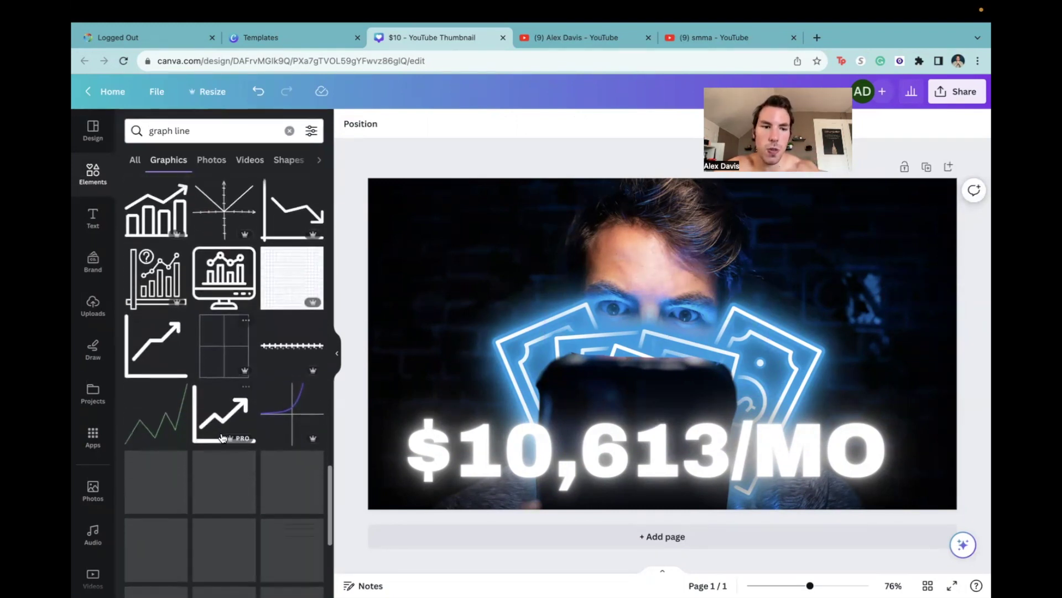
pyautogui.scroll(-6, 228, 419)
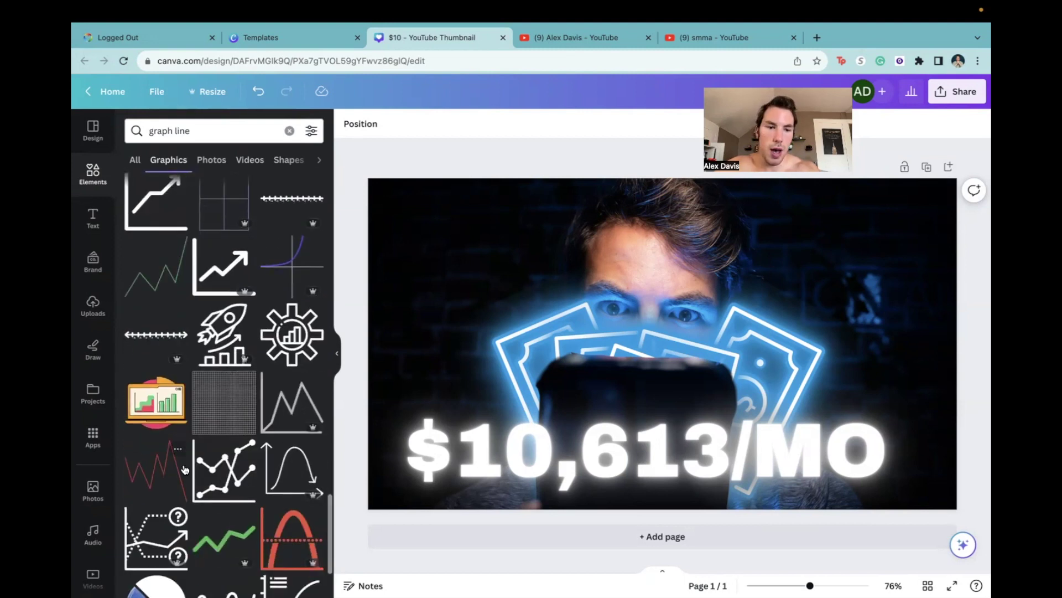
pyautogui.click(224, 252)
# Step: Recolor both green colors of the line graph to white
pyautogui.click(349, 123)
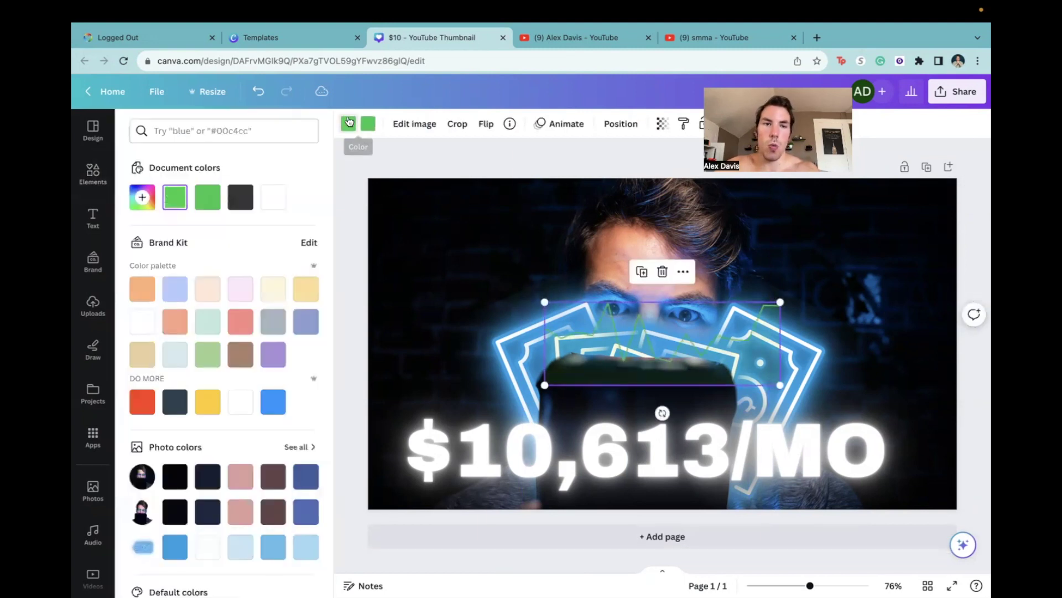
pyautogui.click(273, 197)
pyautogui.click(375, 125)
pyautogui.click(273, 197)
# Step: Enlarge the white line graph beyond the thumbnail's full width and align it with the lower edge
pyautogui.moveTo(544, 302); pyautogui.dragTo(368, 197)
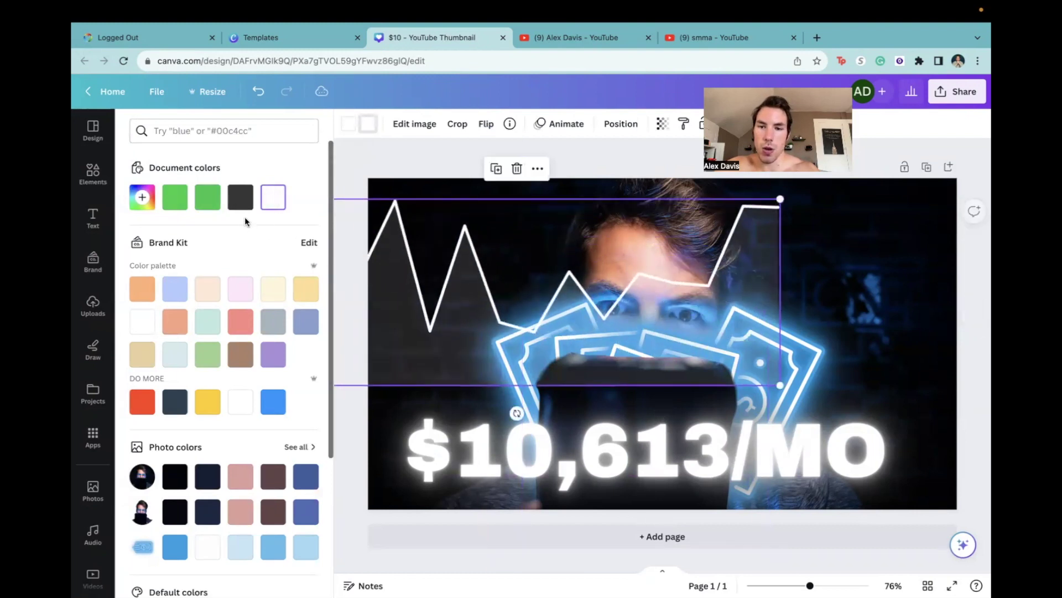
pyautogui.moveTo(469, 304); pyautogui.dragTo(627, 372)
pyautogui.moveTo(397, 264); pyautogui.dragTo(211, 200)
pyautogui.moveTo(435, 347); pyautogui.dragTo(484, 399)
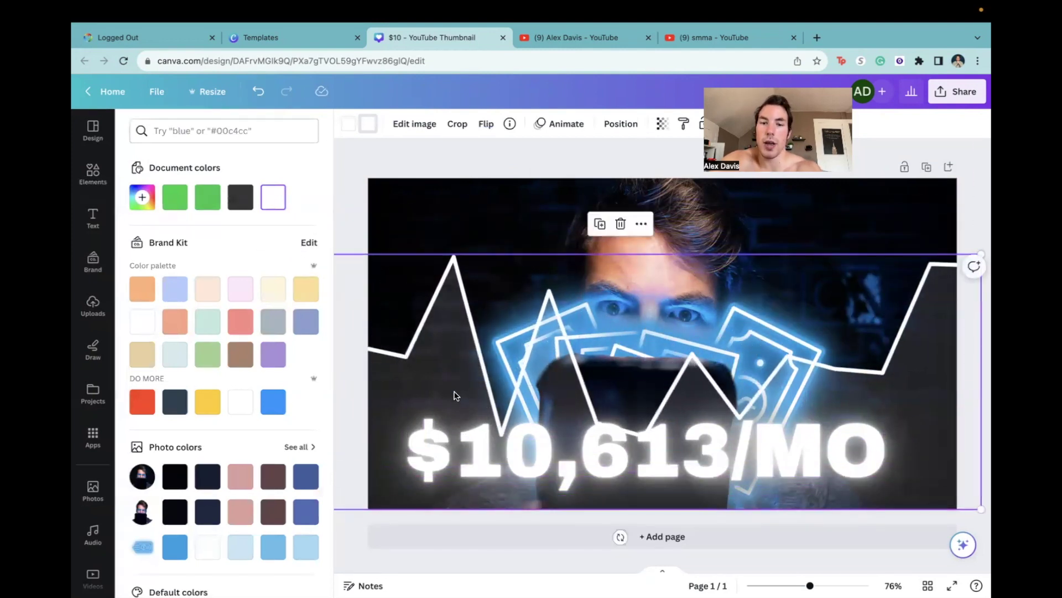
# Step: Move the graph layer between the person cutout and the background photo, and raise the graph on the thumbnail
pyautogui.rightClick(448, 392)
pyautogui.moveTo(487, 446)
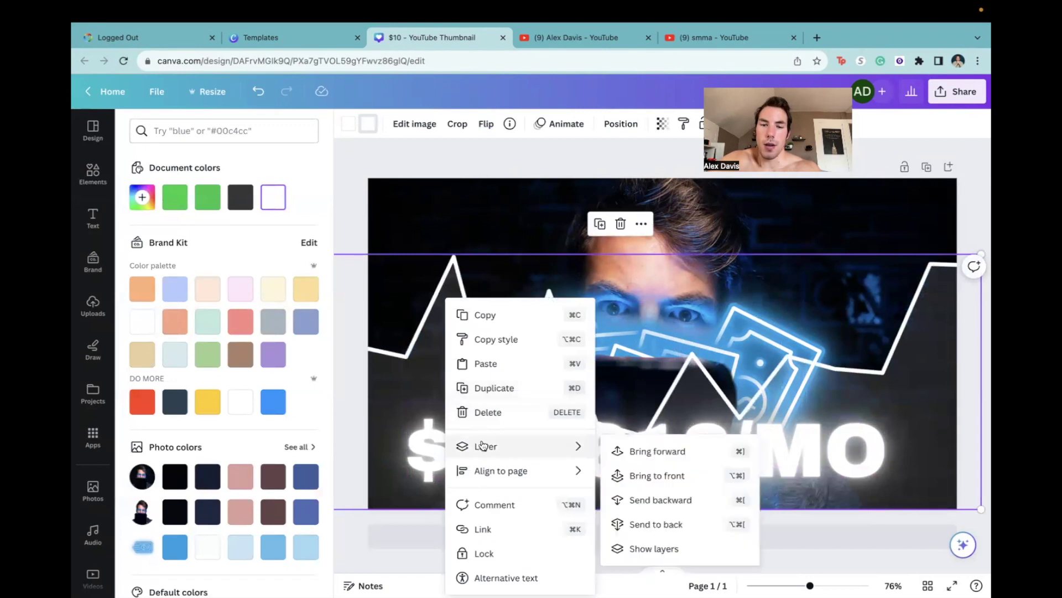
pyautogui.click(664, 547)
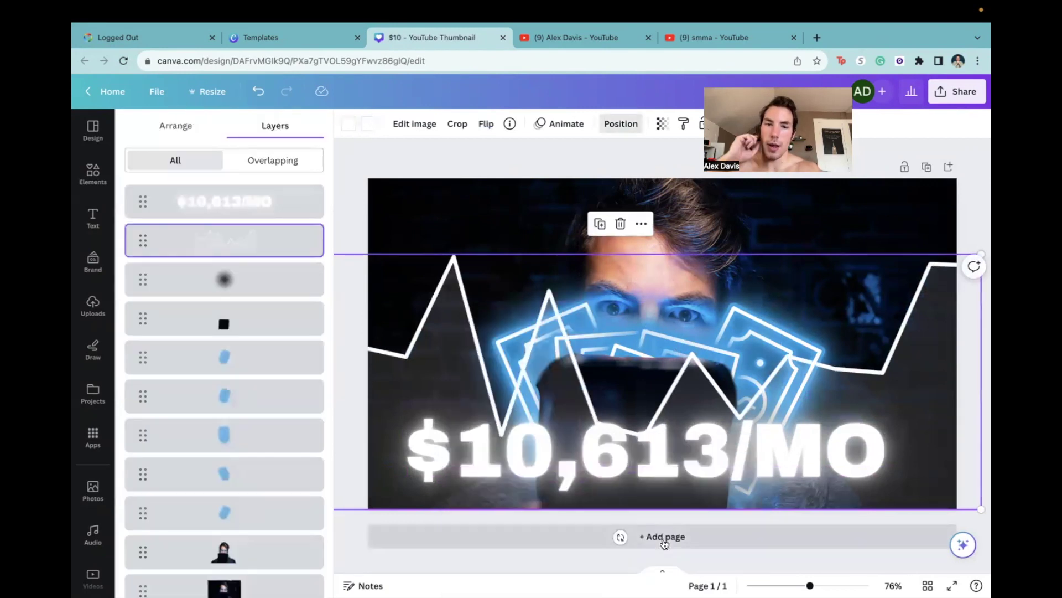
pyautogui.moveTo(143, 240); pyautogui.dragTo(149, 512)
pyautogui.moveTo(434, 308); pyautogui.dragTo(530, 245)
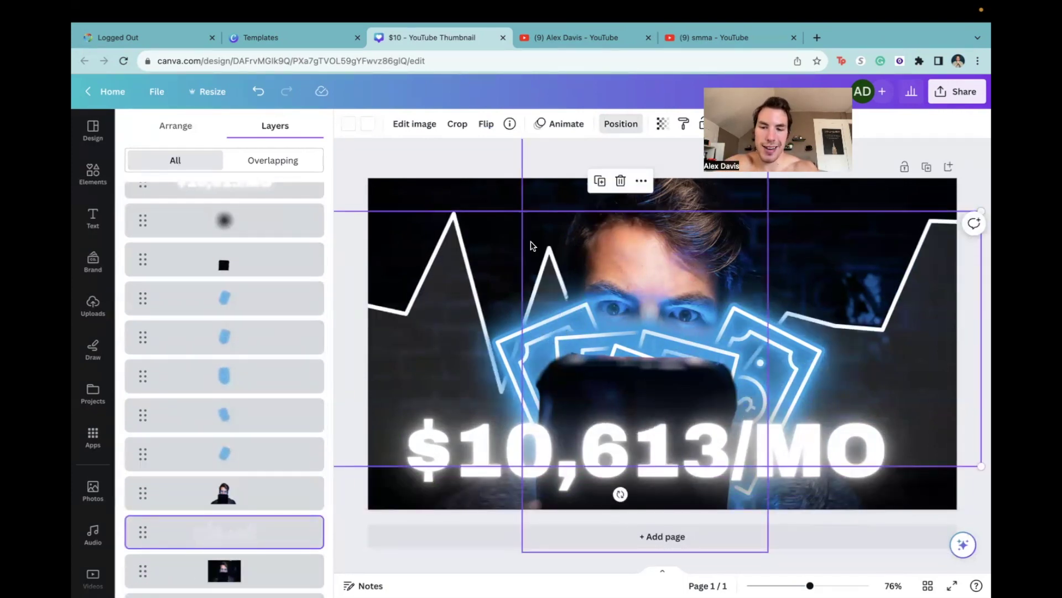
pyautogui.moveTo(530, 245); pyautogui.dragTo(530, 245)
# Step: Zoom out to 50%, enlarge the line graph further, and reposition it across the background behind the person
pyautogui.hotkey('ctrl', '-')
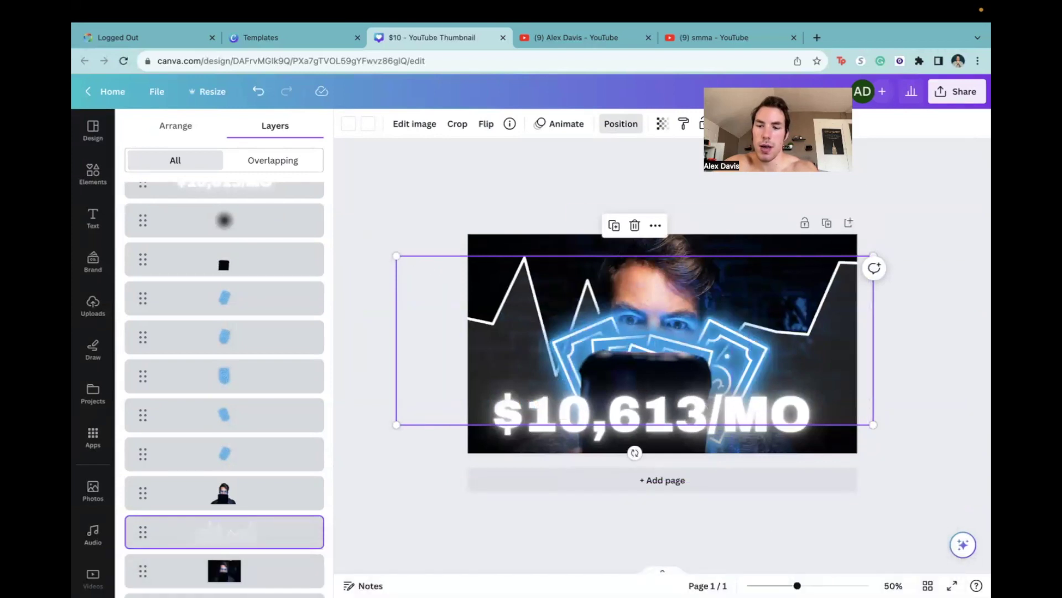
pyautogui.moveTo(397, 256); pyautogui.dragTo(245, 202)
pyautogui.moveTo(493, 289); pyautogui.dragTo(578, 360)
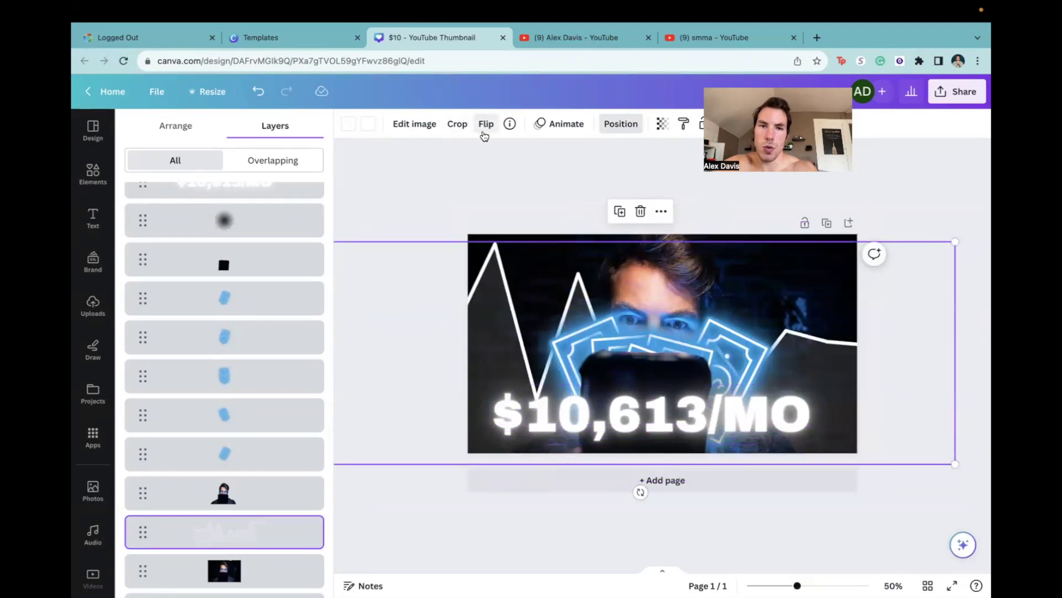
# Step: Flip the line graph horizontally and shift it right so its tall peaks sit beside the person
pyautogui.click(484, 131)
pyautogui.click(500, 157)
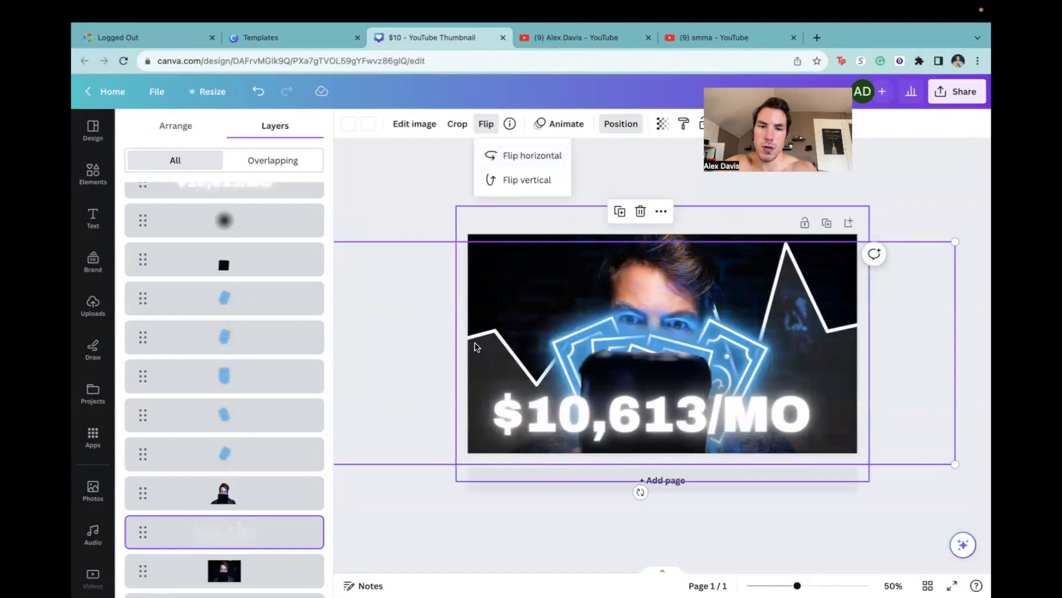
pyautogui.moveTo(480, 345); pyautogui.dragTo(537, 345)
pyautogui.click(398, 304)
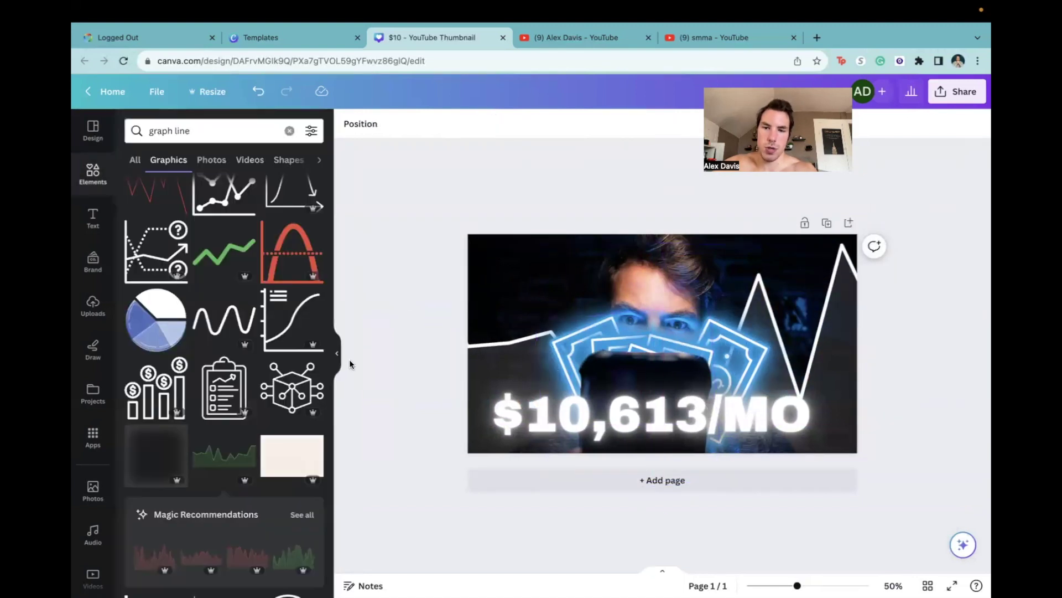
# Step: Compare the graph's placement with the original "$10,613/MO" thumbnail on the YouTube channel page, and return to the Canva design
pyautogui.click(573, 38)
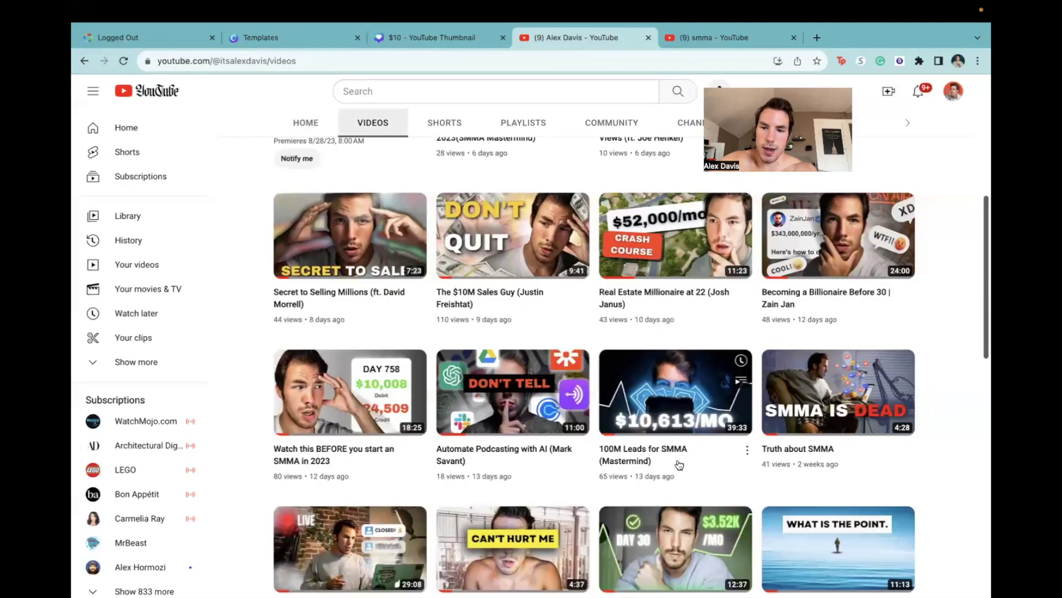
pyautogui.hotkey('ctrl', 'shift', 'Tab')
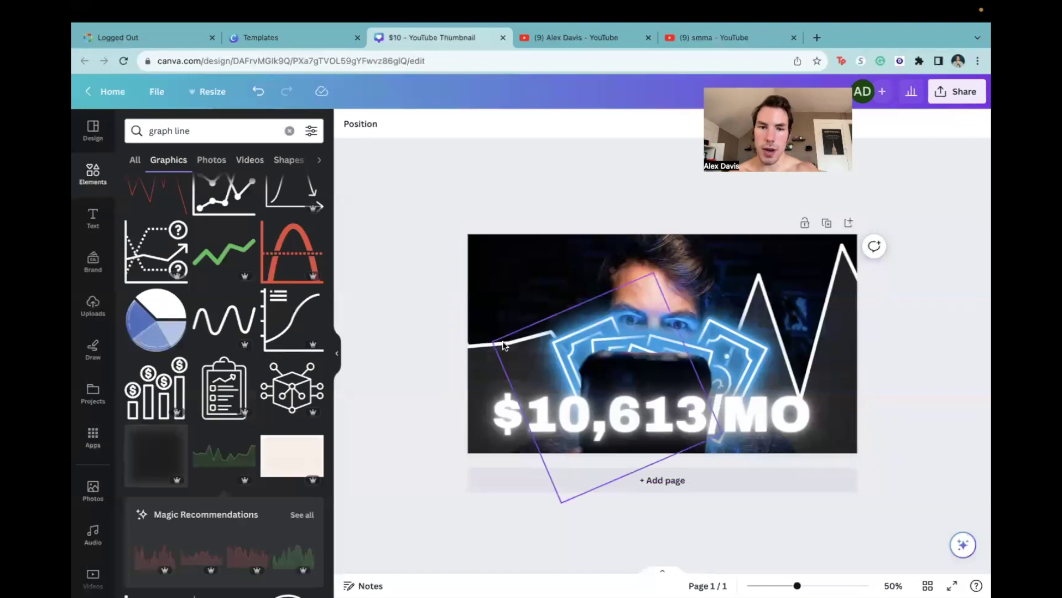
pyautogui.click(472, 359)
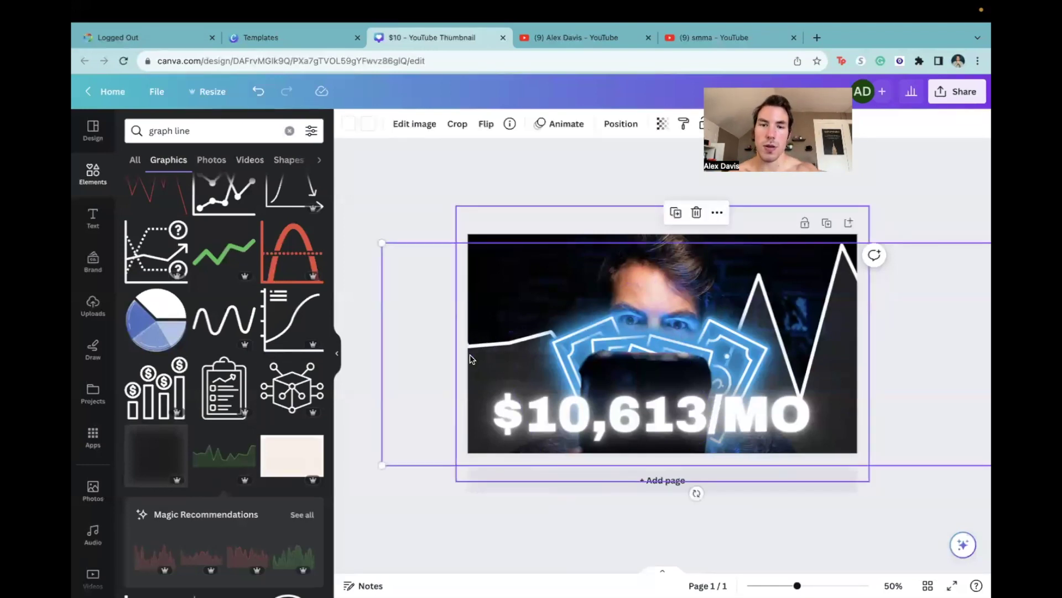
pyautogui.click(404, 217)
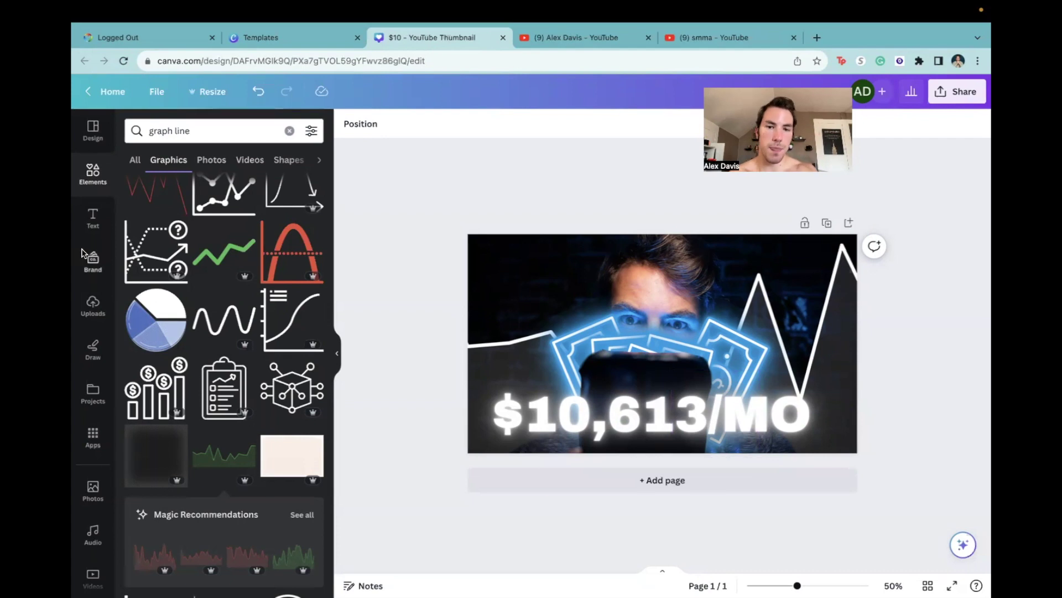
# Step: Add a blank second page to the design
pyautogui.click(589, 478)
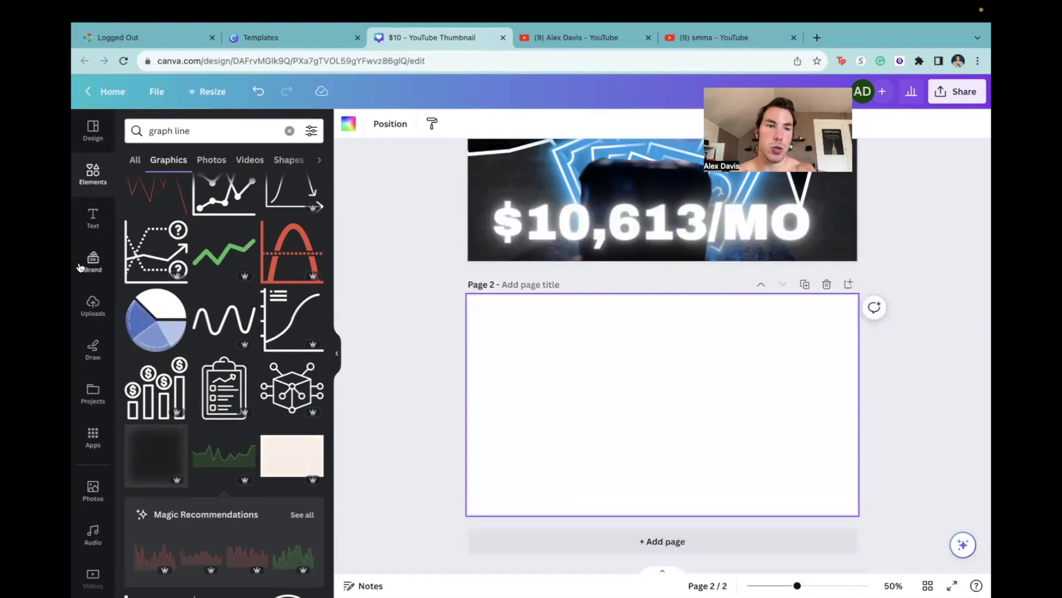
# Step: Add the uploaded hand-on-chin photo with the brick wall to page 2 and remove its background
pyautogui.click(94, 305)
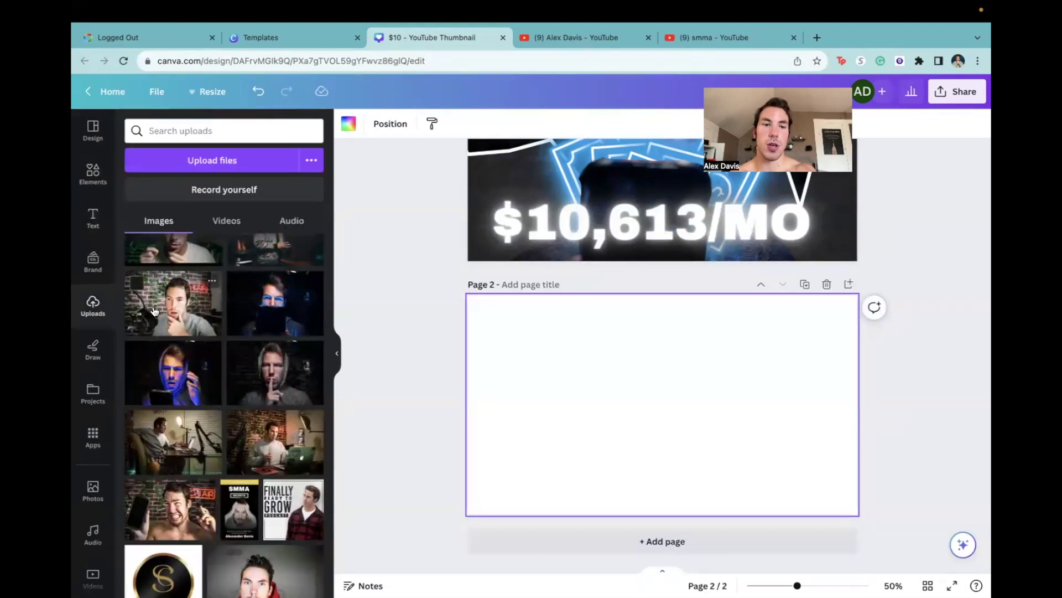
pyautogui.click(174, 302)
pyautogui.click(530, 374)
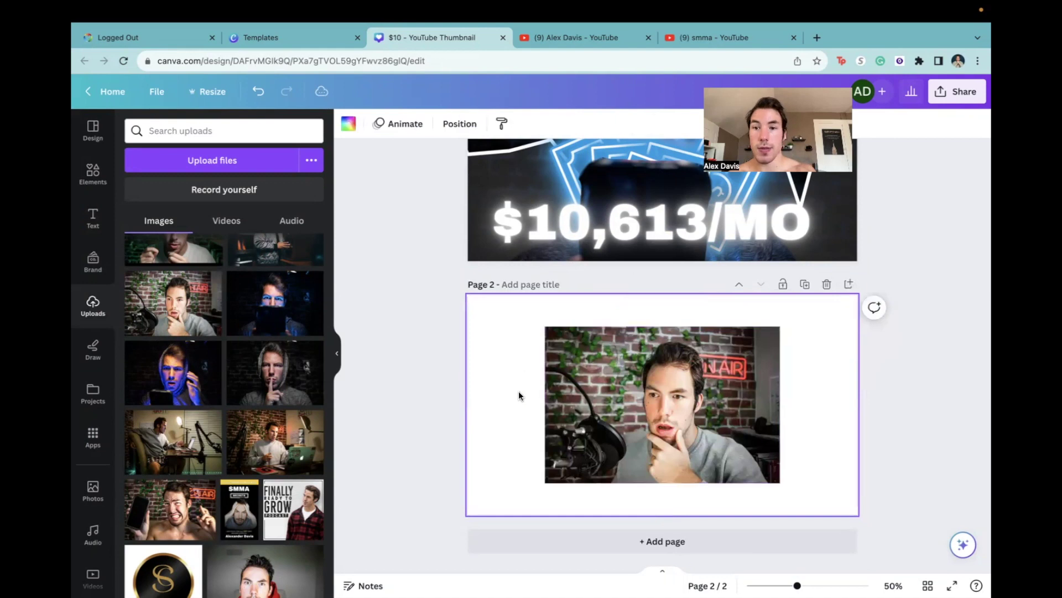
pyautogui.click(561, 371)
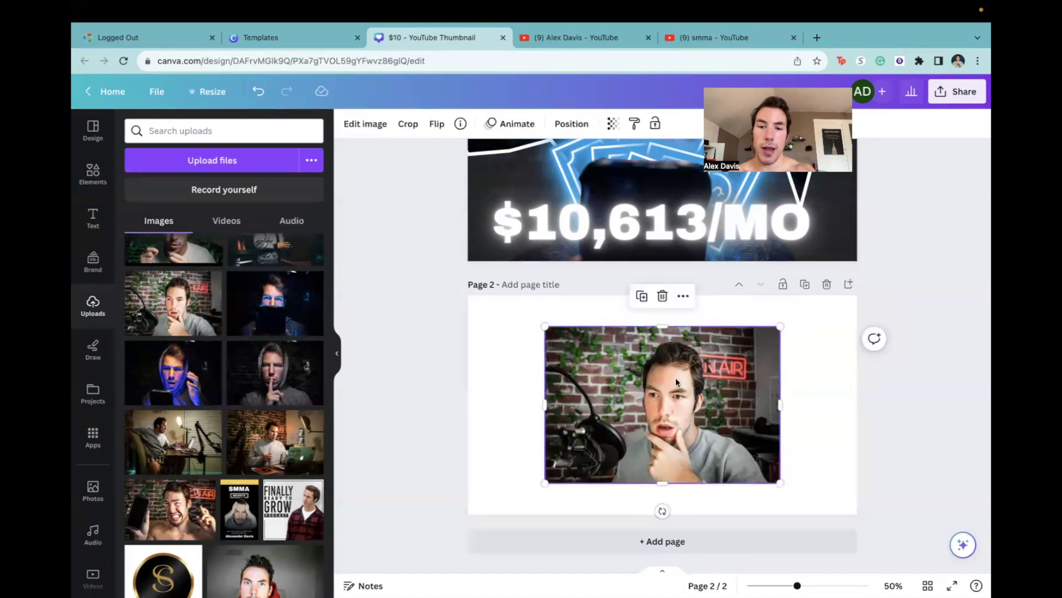
pyautogui.click(358, 130)
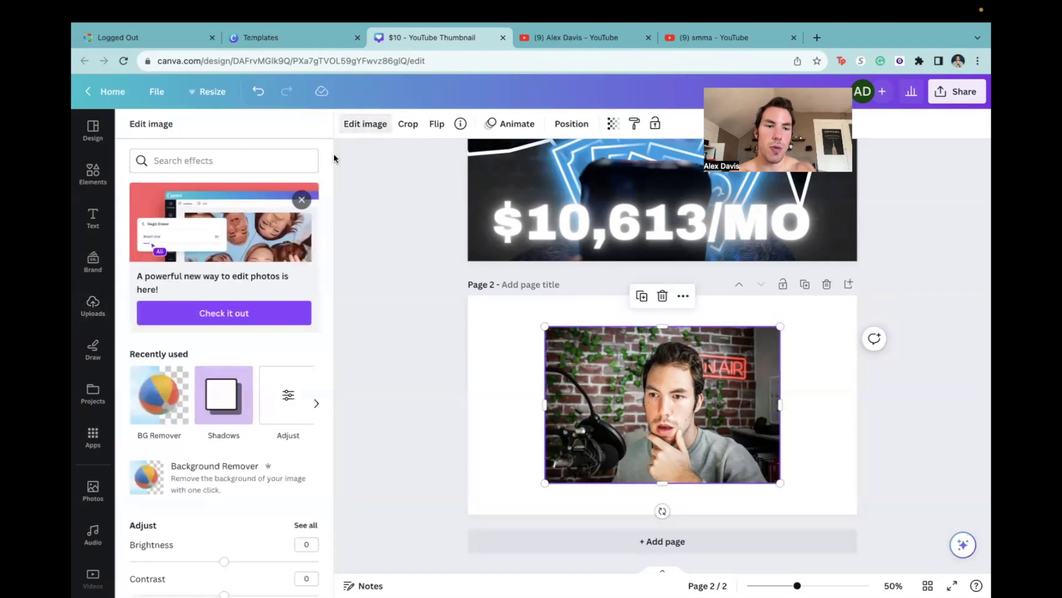
pyautogui.click(171, 395)
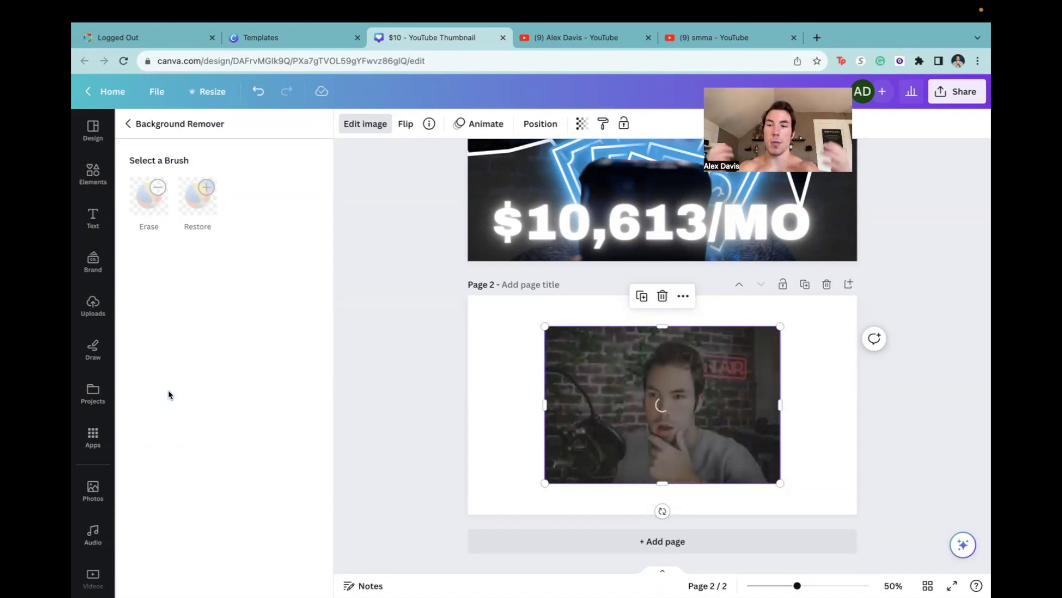
pyautogui.click(519, 232)
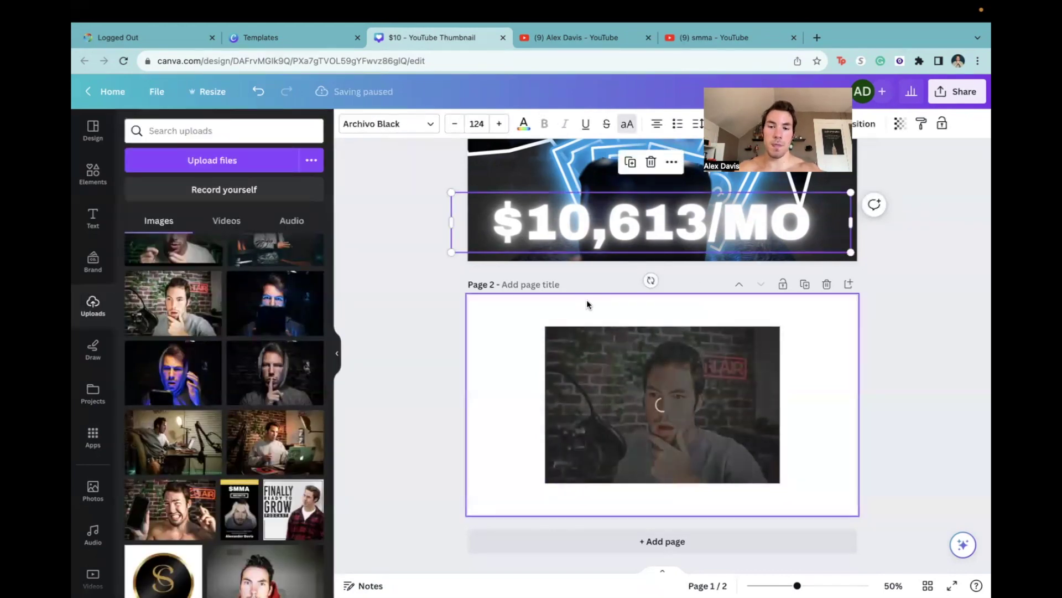
pyautogui.click(491, 407)
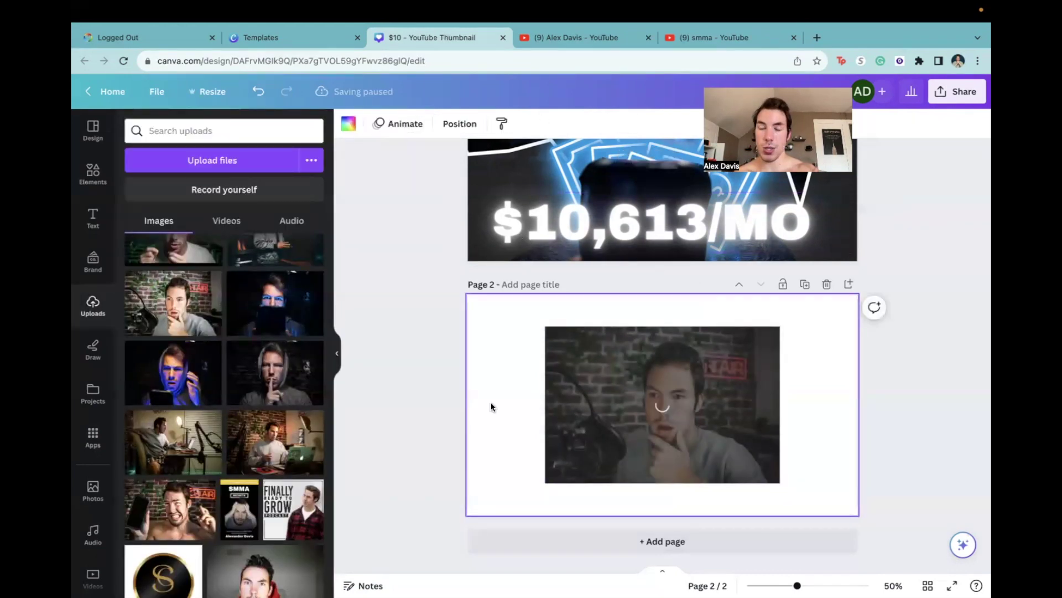
# Step: Enlarge the hand-on-chin cutout to fill page 2's height and crop the empty area beside the person
pyautogui.click(684, 464)
pyautogui.moveTo(545, 326); pyautogui.dragTo(442, 271)
pyautogui.moveTo(536, 370); pyautogui.dragTo(553, 393)
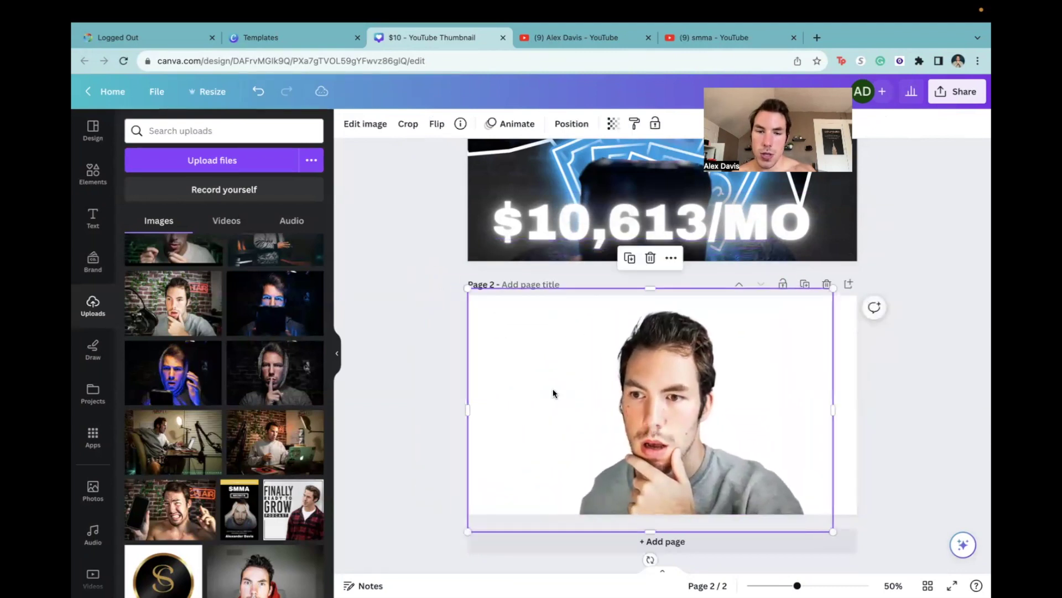
pyautogui.click(522, 422)
pyautogui.click(665, 425)
# Step: Give the cutout a Glow shadow with size 11 and blur 8
pyautogui.click(365, 123)
pyautogui.click(224, 409)
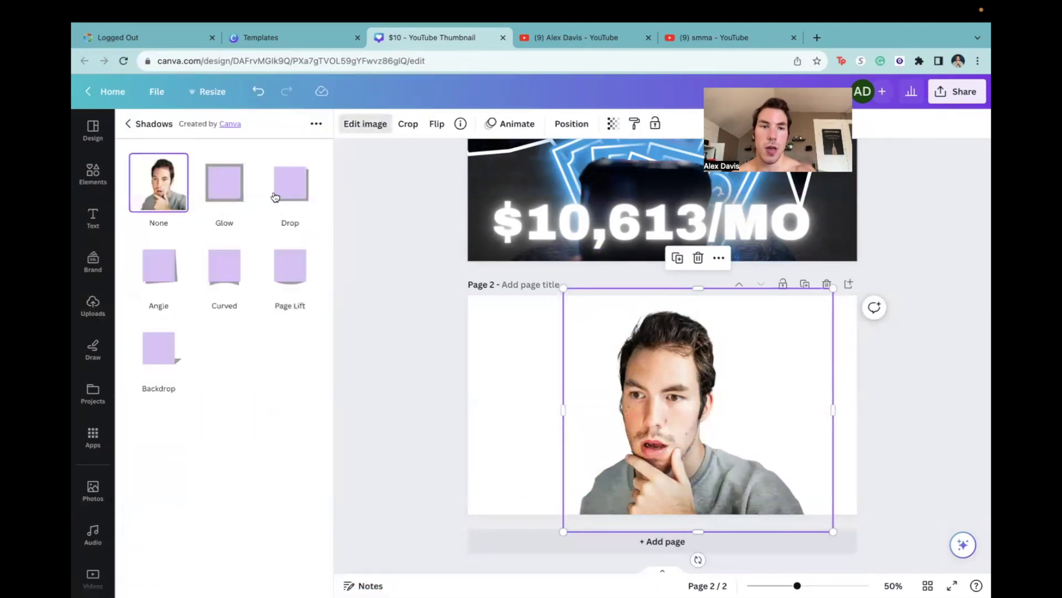
pyautogui.click(229, 191)
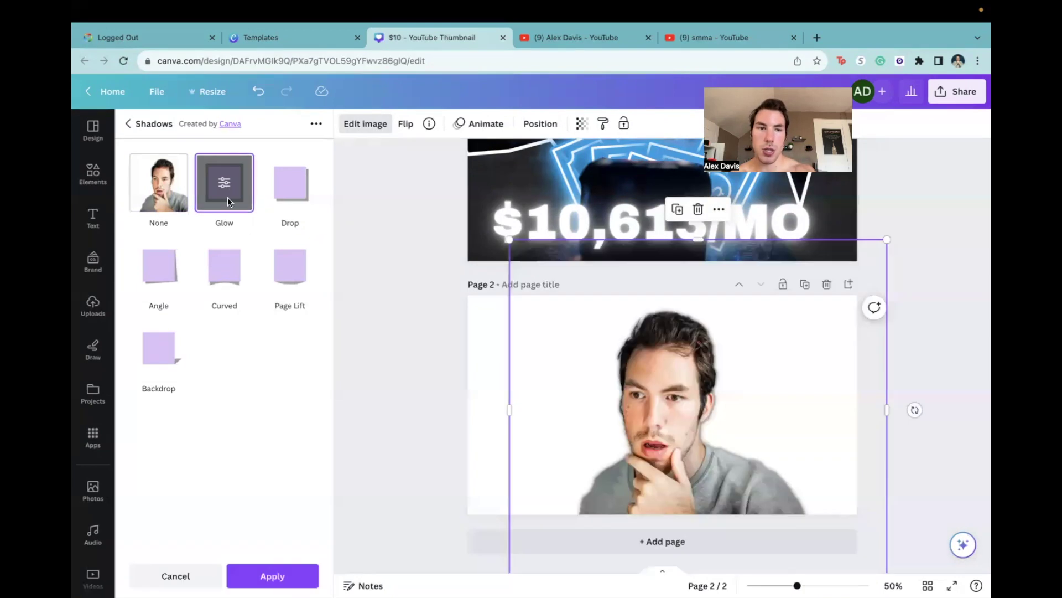
pyautogui.click(227, 198)
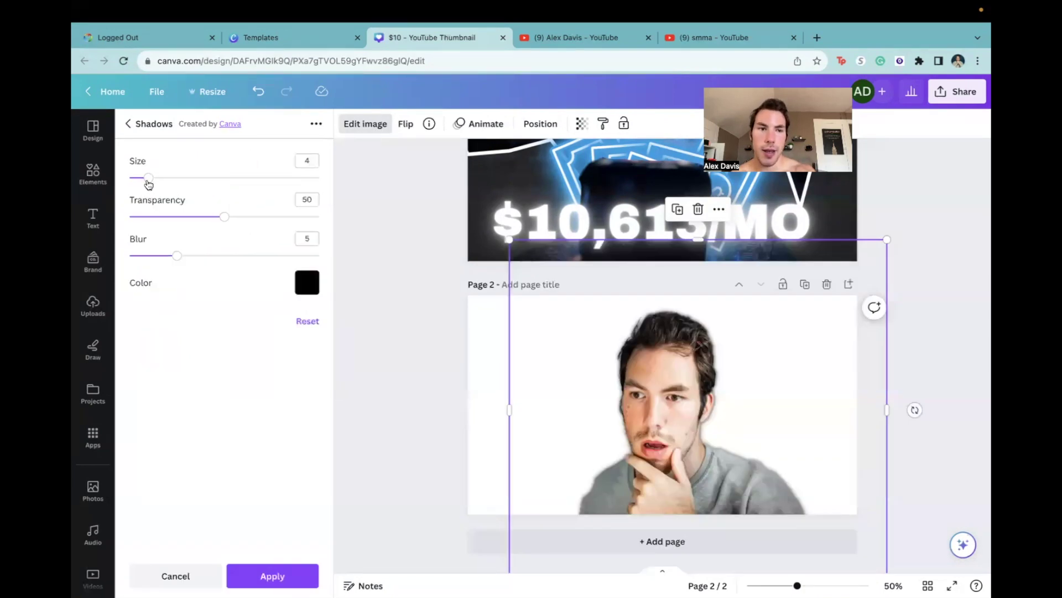
pyautogui.moveTo(148, 178); pyautogui.dragTo(182, 180)
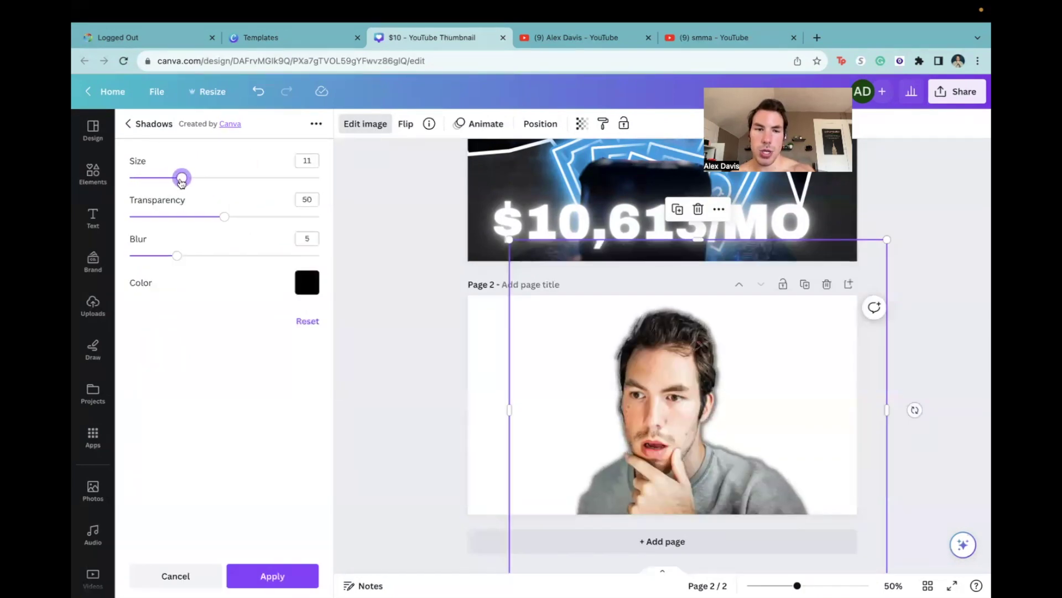
pyautogui.moveTo(177, 255); pyautogui.dragTo(206, 257)
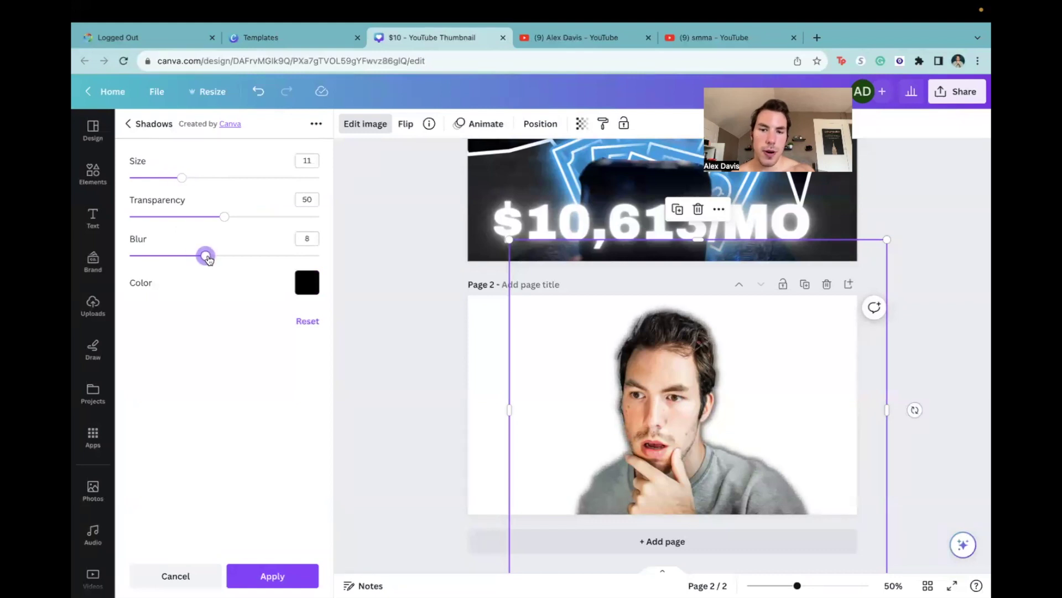
# Step: Try light yellow and bright blue as the cutout's glow color
pyautogui.click(307, 282)
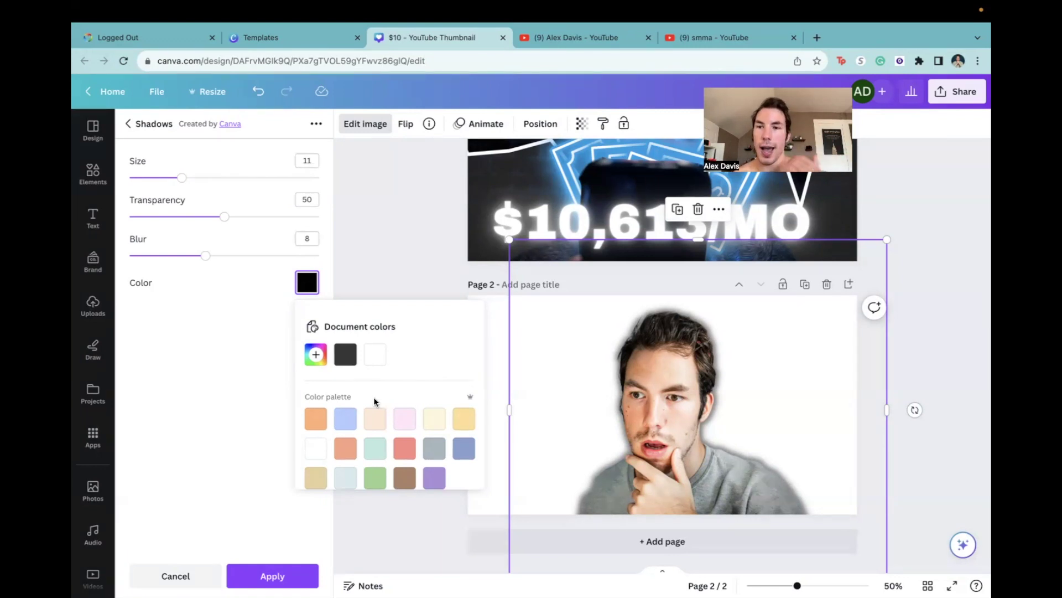
pyautogui.scroll(-1, 400, 435)
pyautogui.click(464, 370)
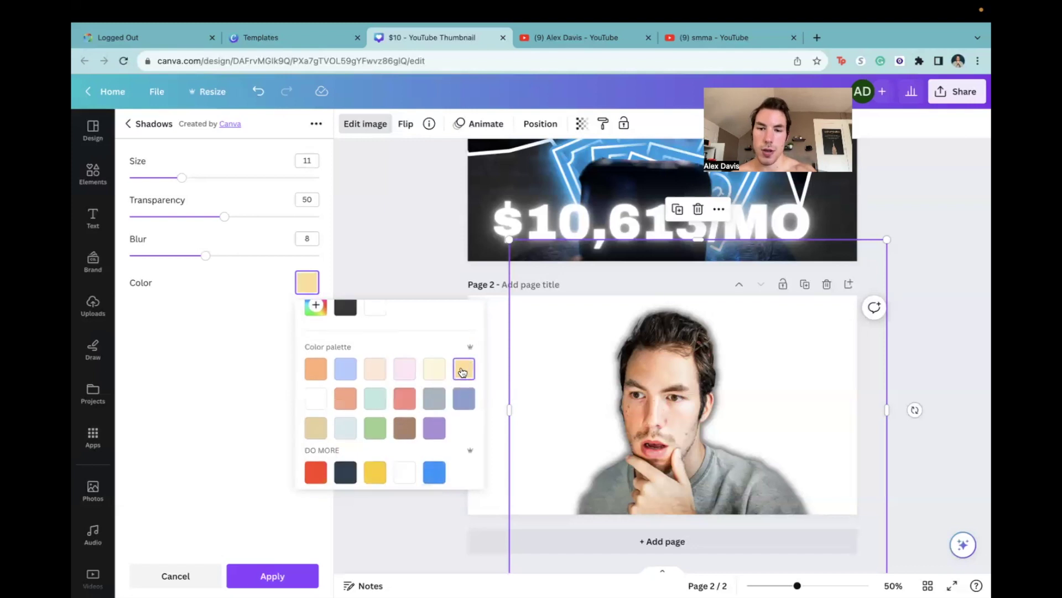
pyautogui.click(434, 472)
pyautogui.scroll(-1, 360, 463)
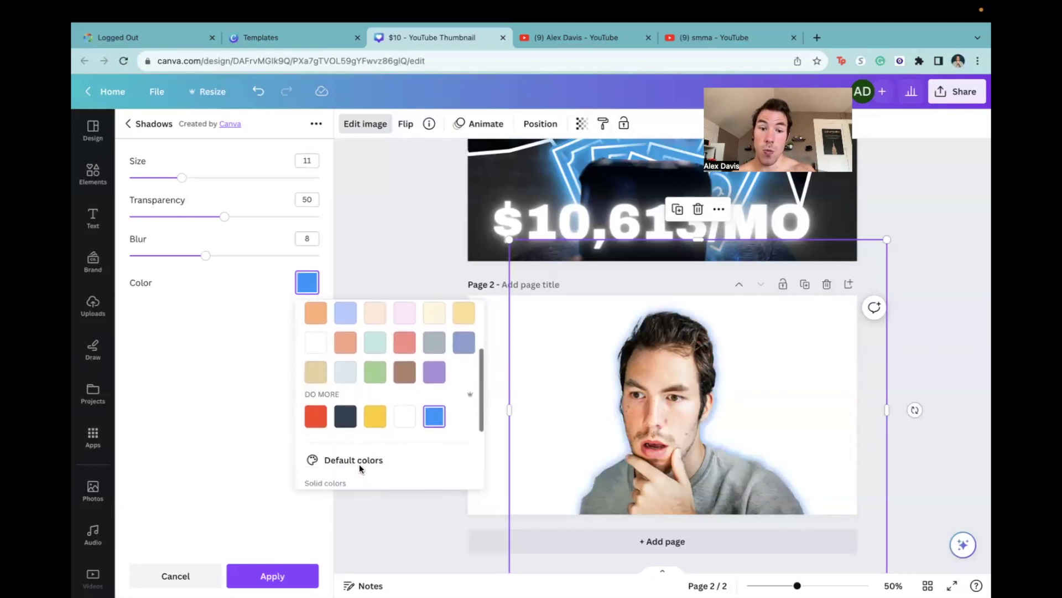
# Step: Set the glow color to dark navy #2c4251, view the custom color picker, and apply the shadow
pyautogui.click(346, 419)
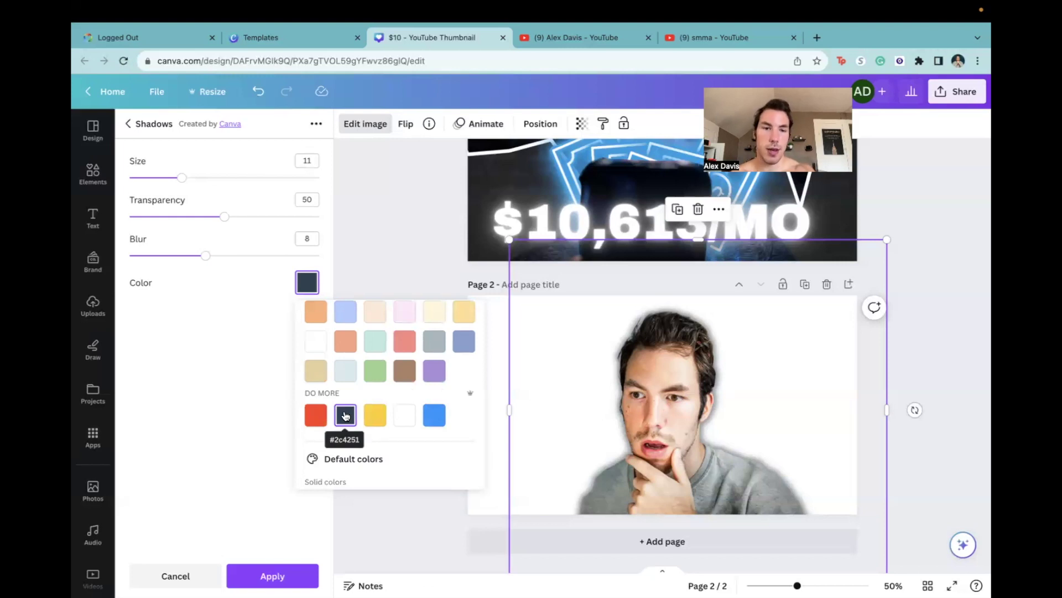
pyautogui.click(230, 354)
pyautogui.click(307, 283)
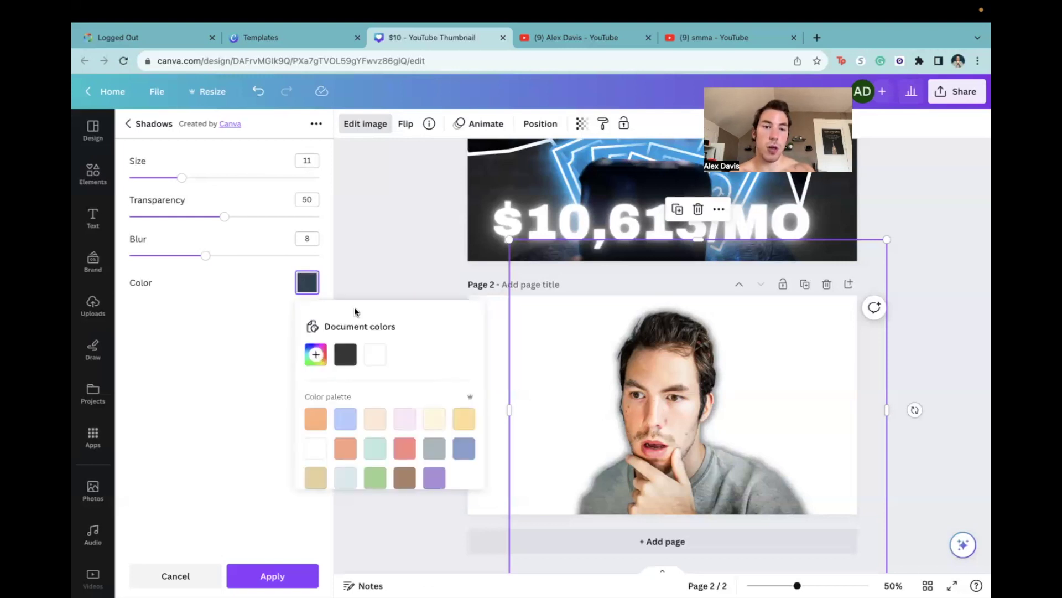
pyautogui.click(314, 357)
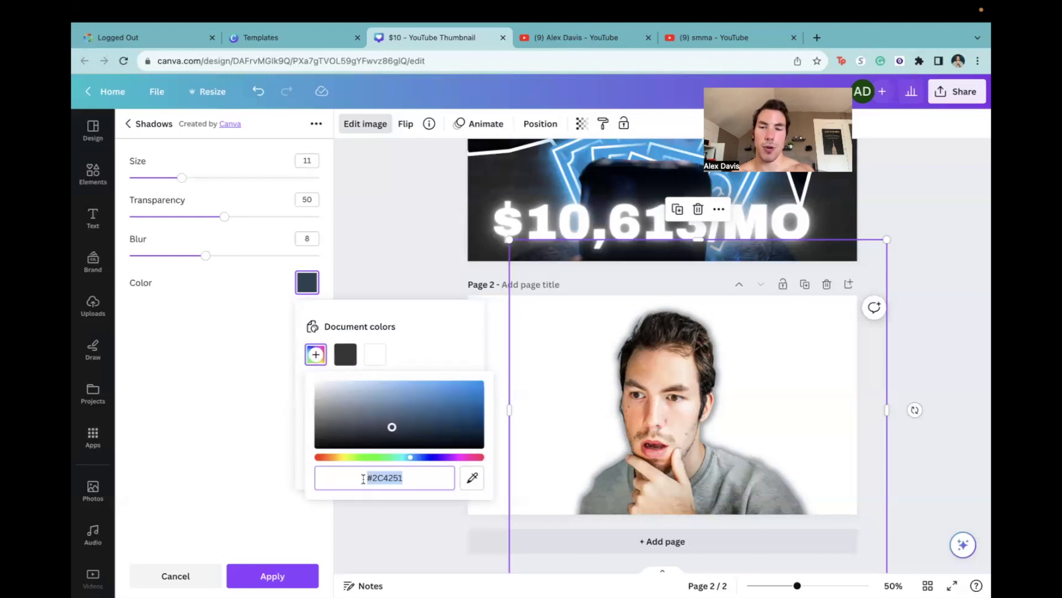
pyautogui.click(243, 390)
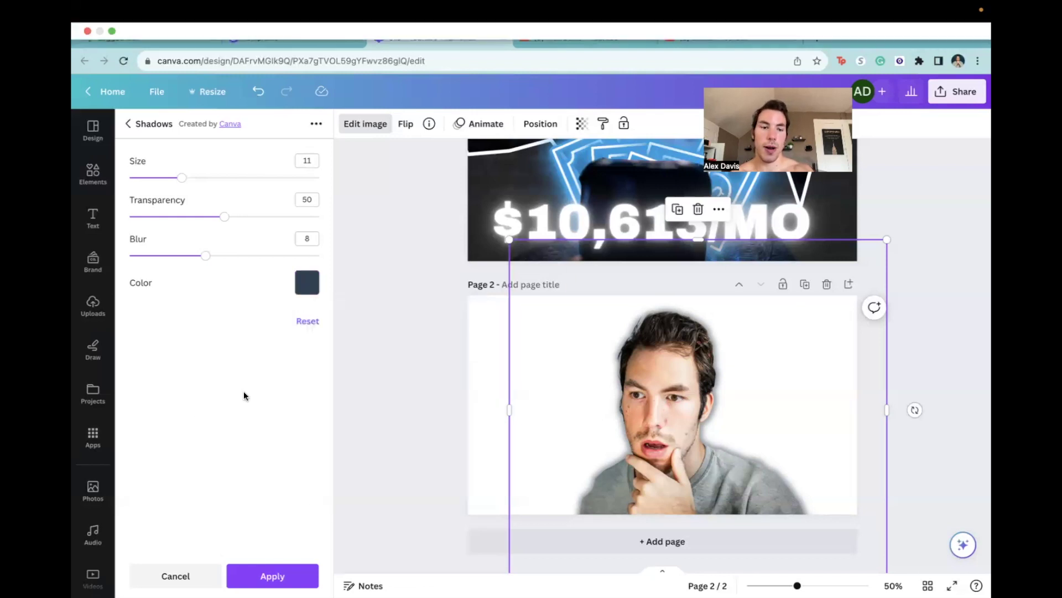
pyautogui.click(241, 577)
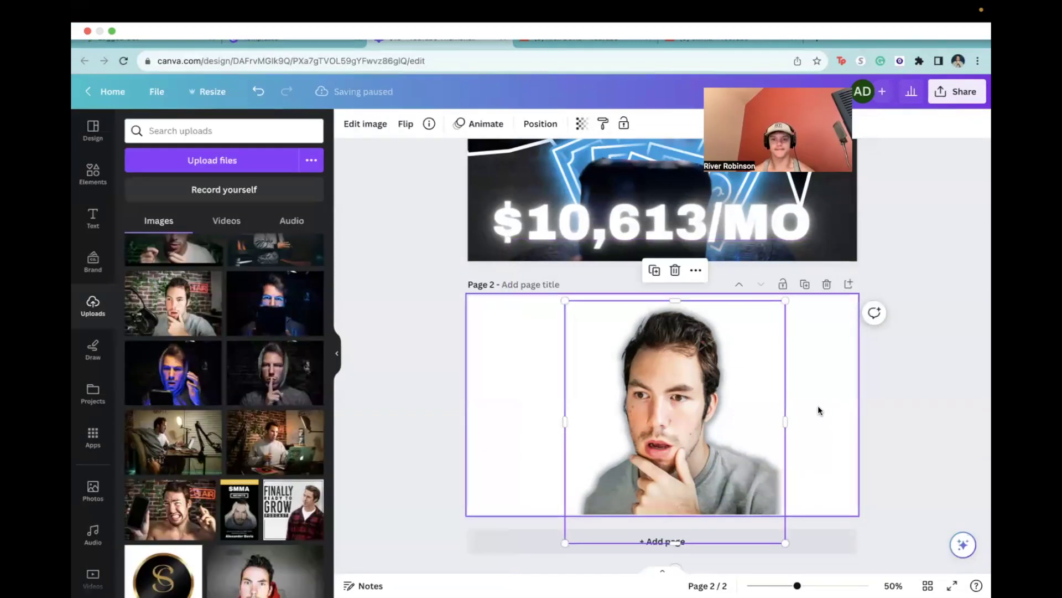
# Step: Delete the hand-on-chin cutout from page 2
pyautogui.click(818, 405)
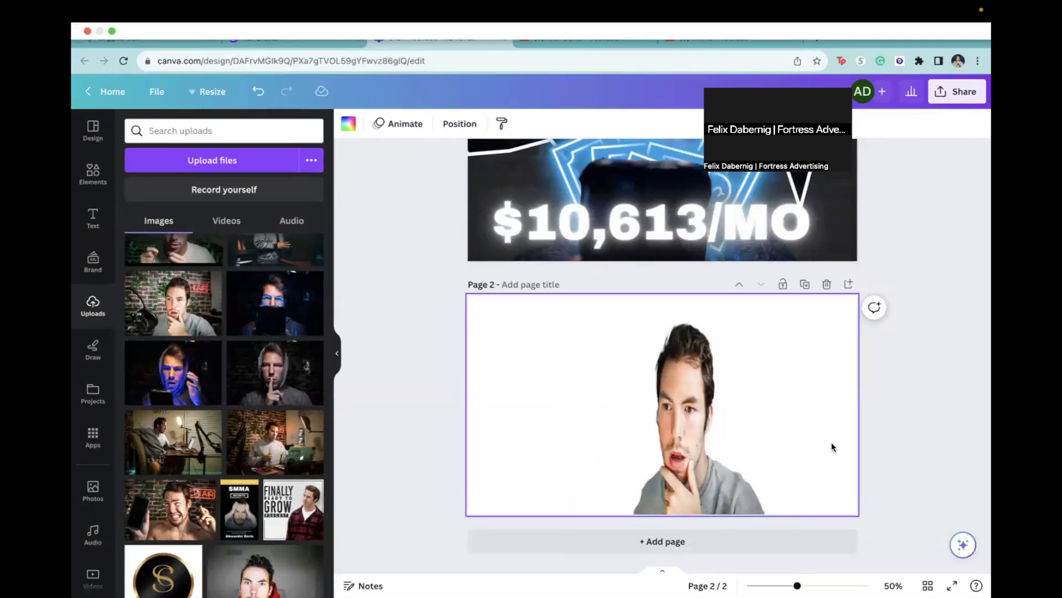
pyautogui.click(831, 442)
pyautogui.press('Delete')
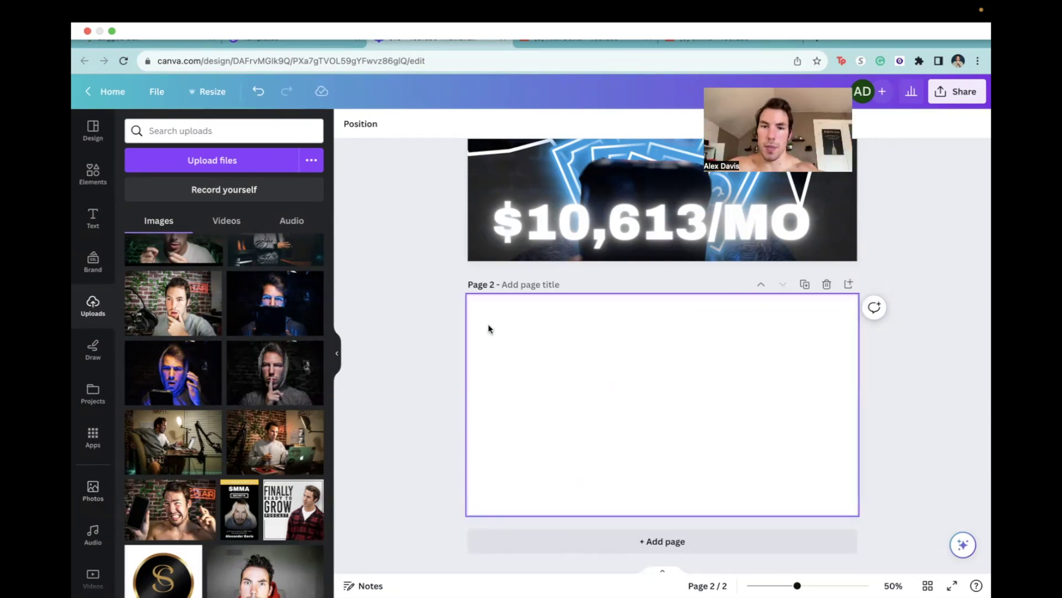
pyautogui.scroll(3, 488, 323)
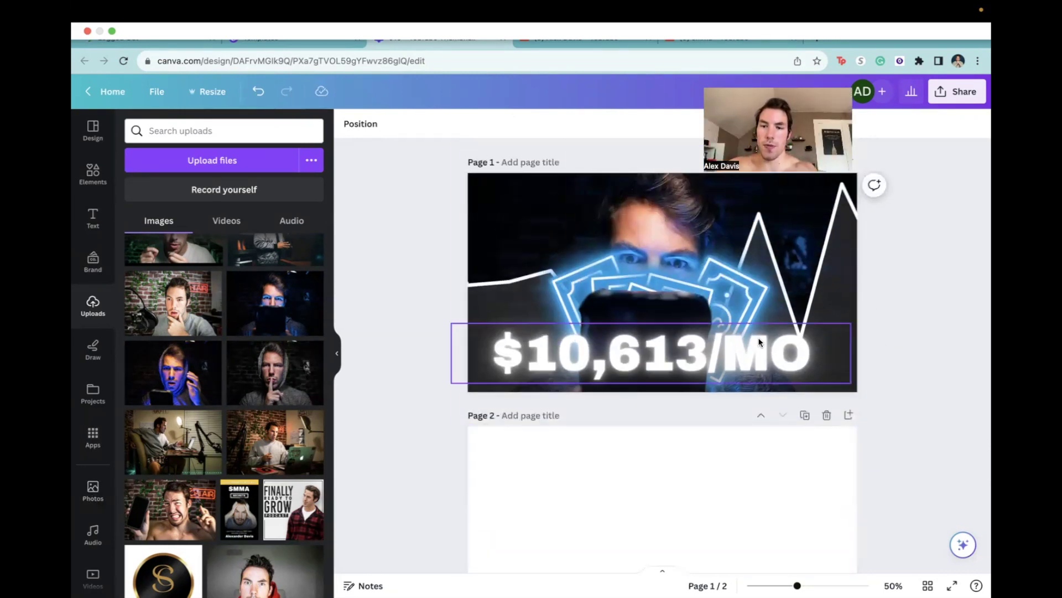
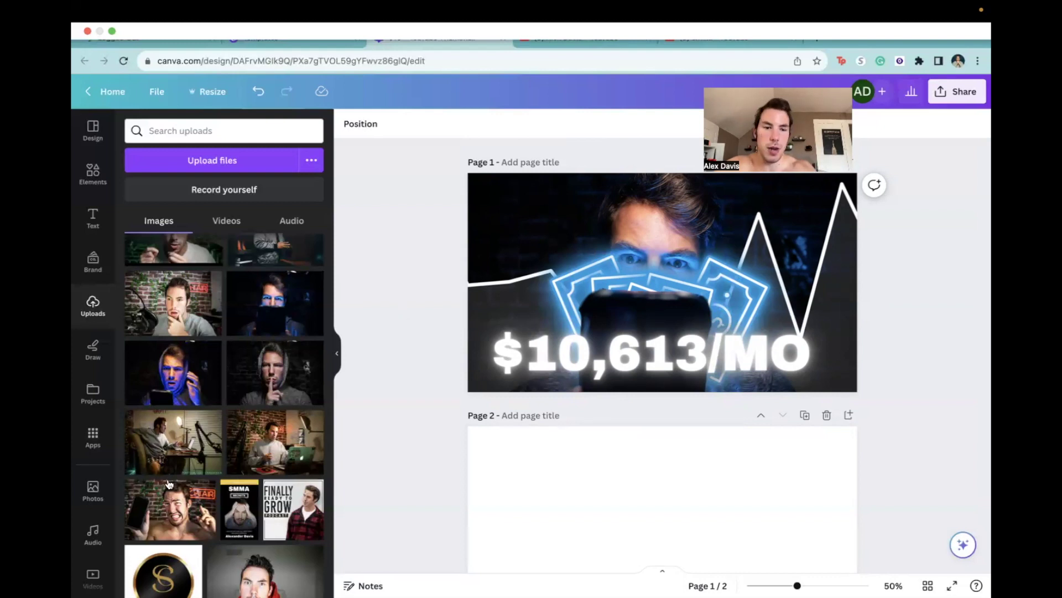
pyautogui.scroll(-3, 222, 484)
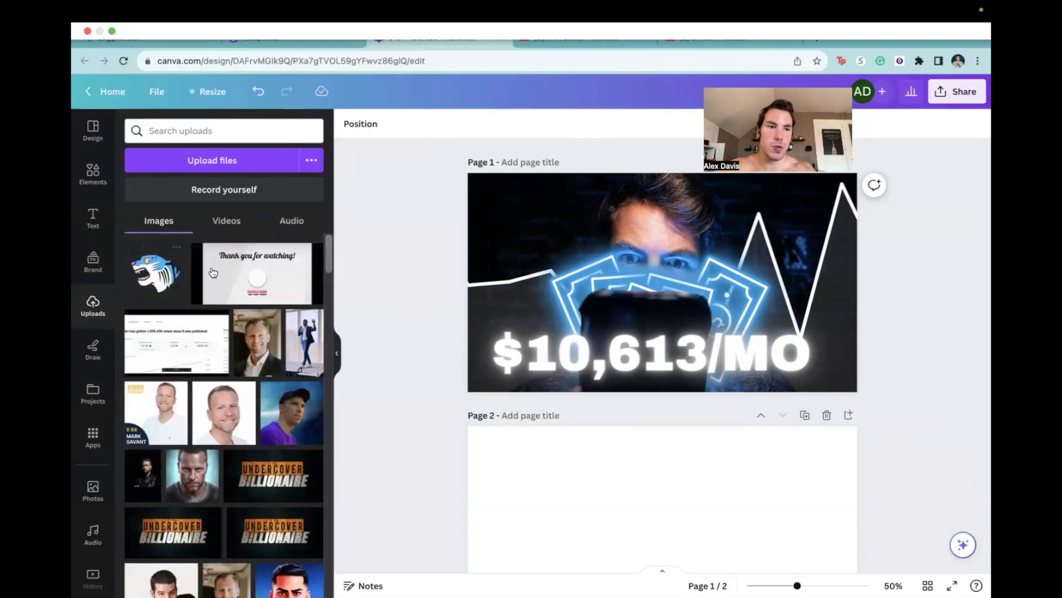
pyautogui.click(652, 223)
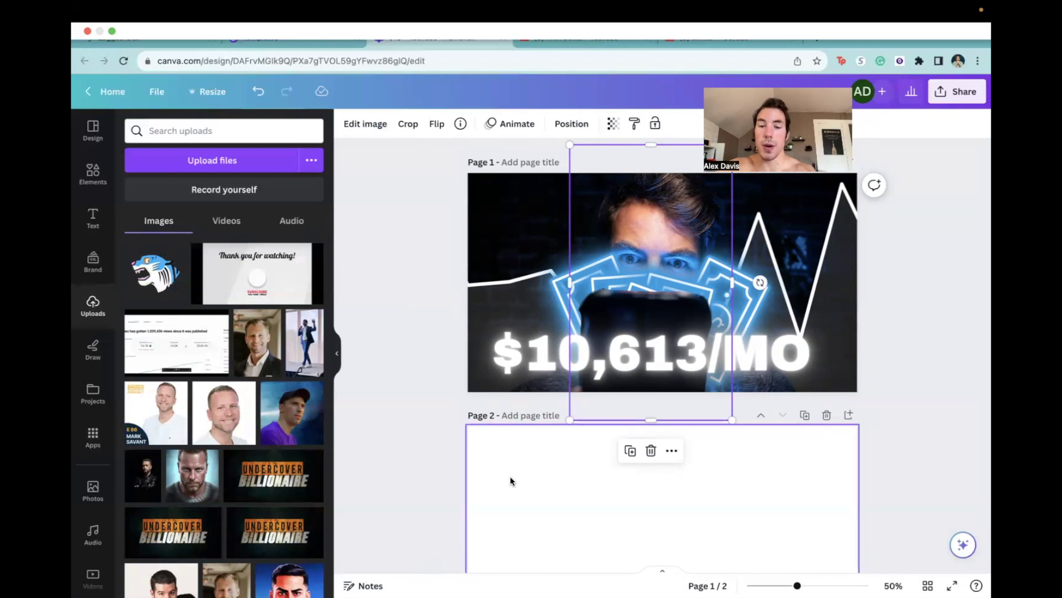
# Step: Add the uploaded SMMA Secrets book cover image to page 2 and select it
pyautogui.click(542, 449)
pyautogui.scroll(-3, 542, 448)
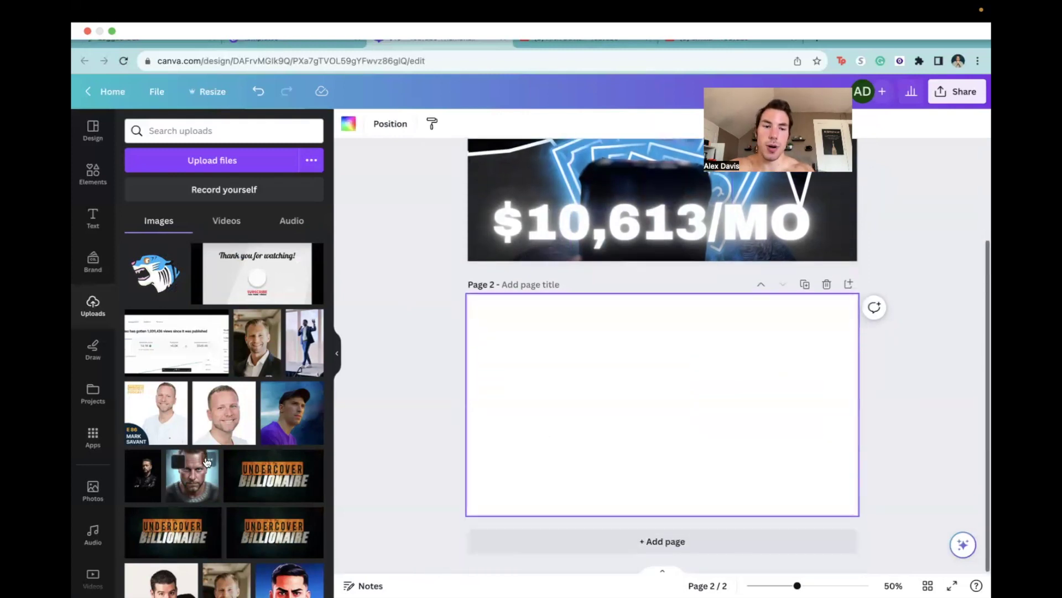
pyautogui.scroll(-15, 206, 461)
pyautogui.scroll(-4, 206, 462)
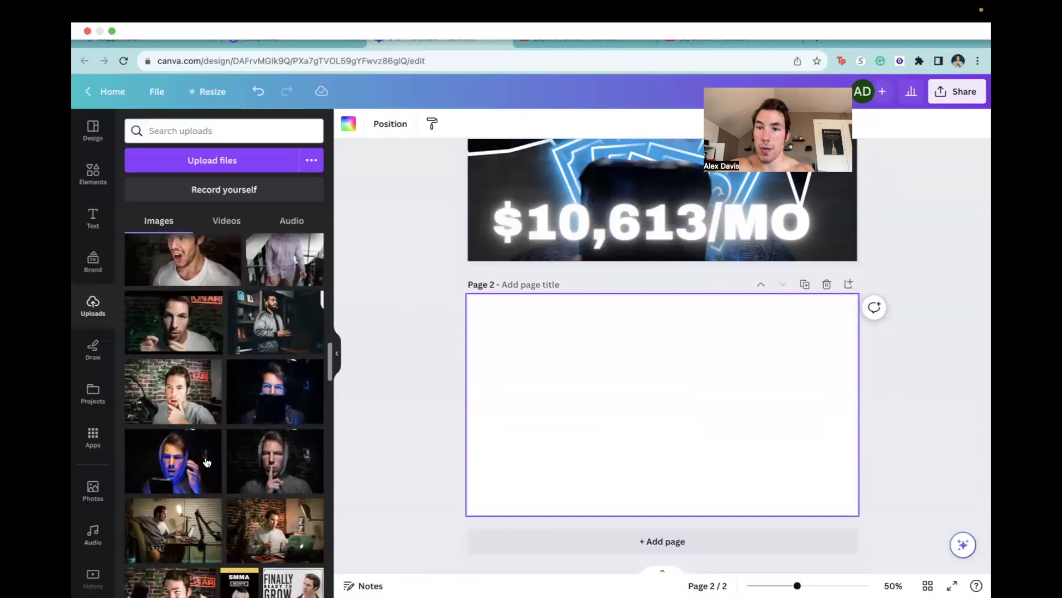
pyautogui.scroll(-3, 207, 462)
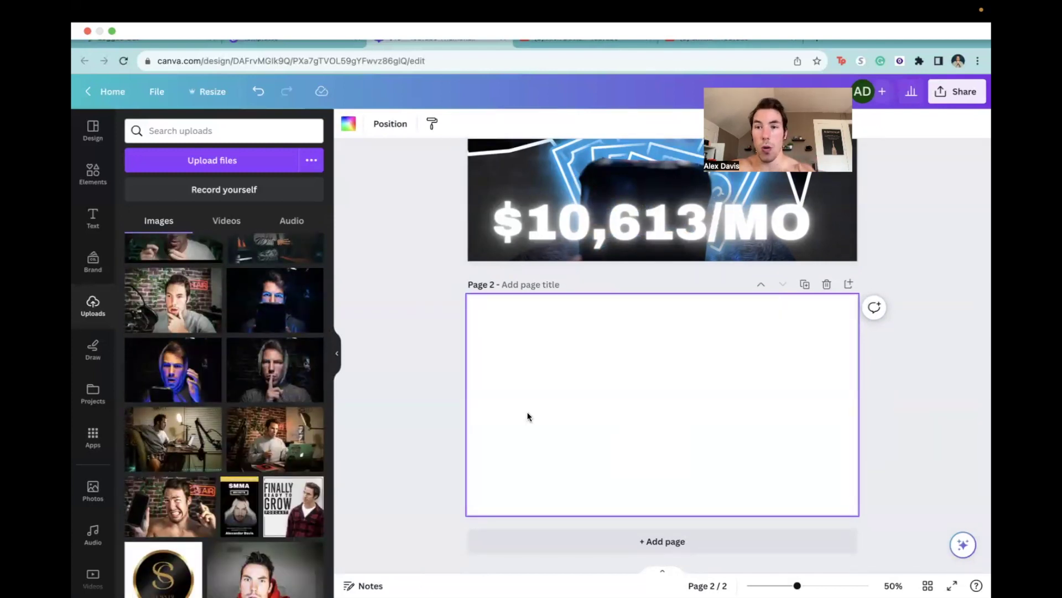
pyautogui.click(239, 507)
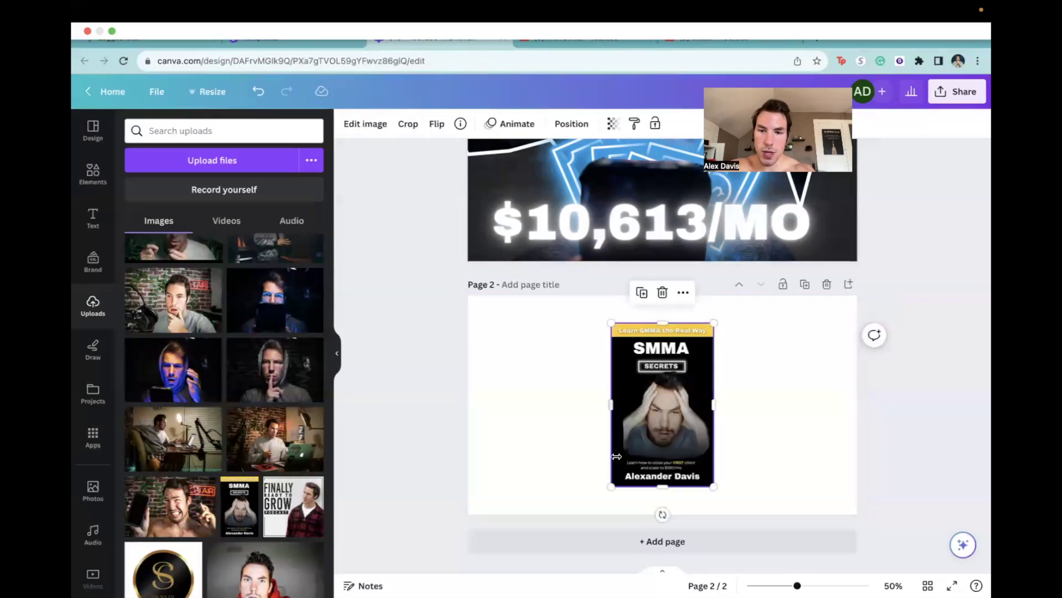
pyautogui.click(597, 435)
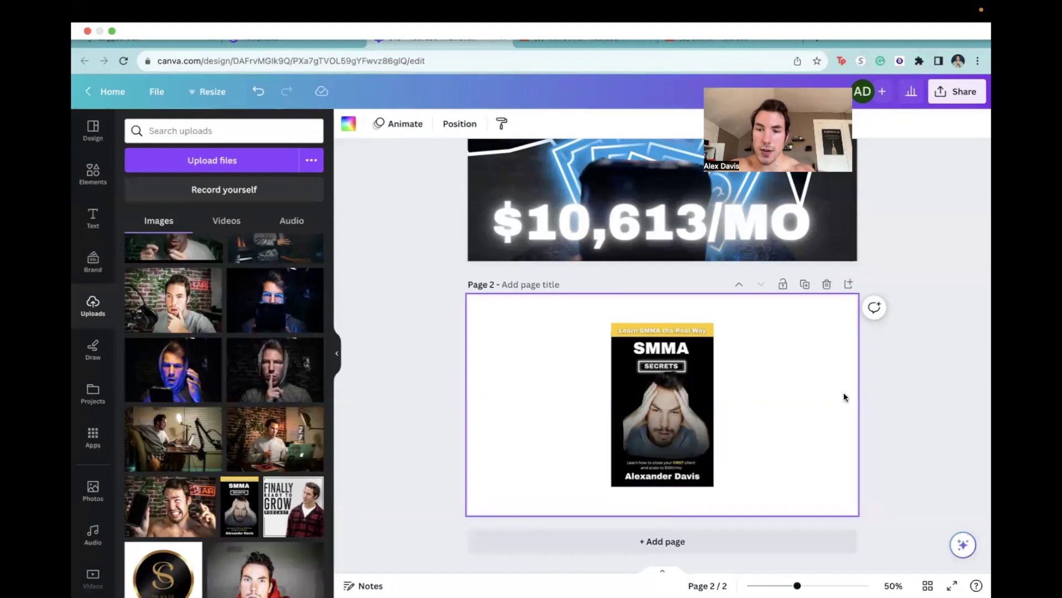
pyautogui.click(935, 389)
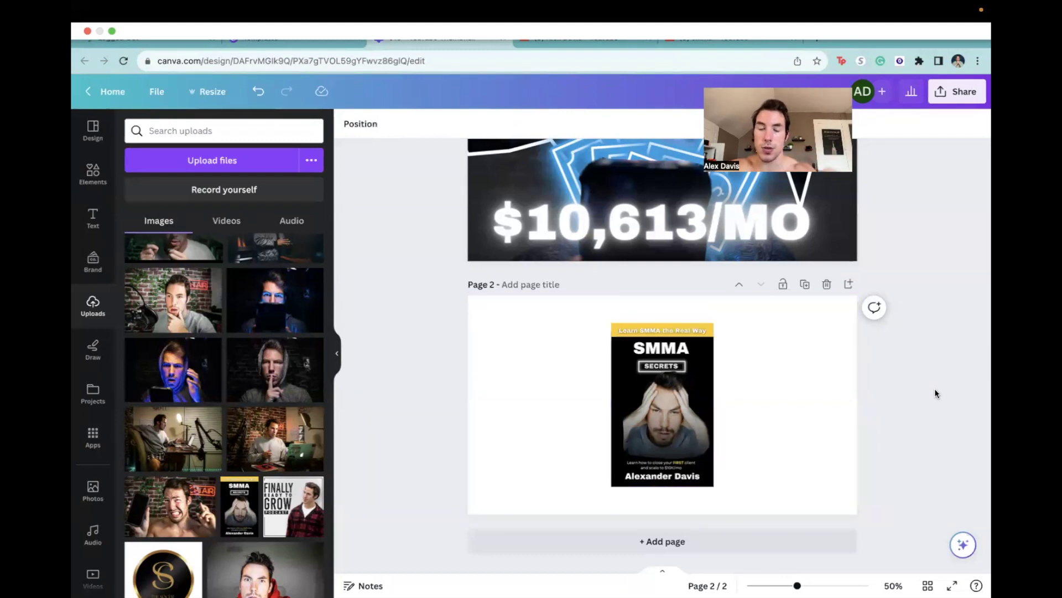
pyautogui.click(643, 391)
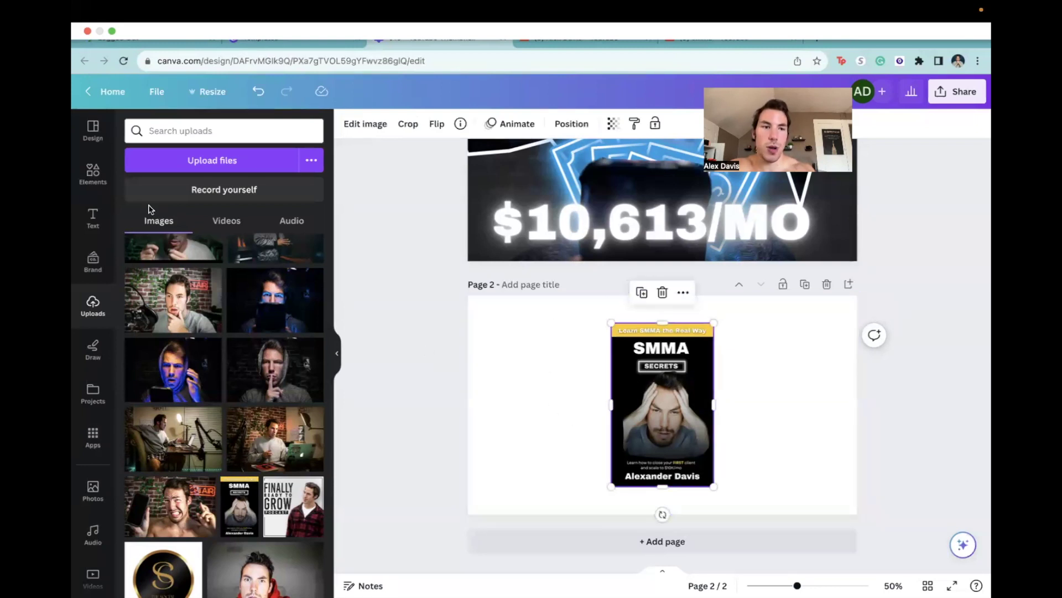
# Step: Add the Mockups app's tablet-on-a-sofa mockup from the Tablets & TV category to page 2
pyautogui.click(92, 440)
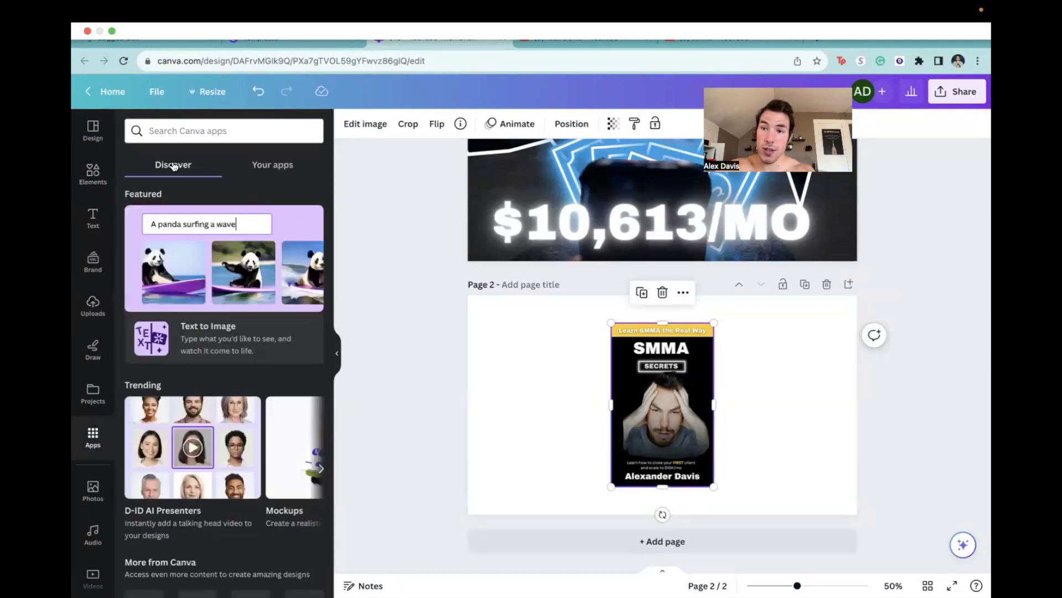
pyautogui.click(265, 166)
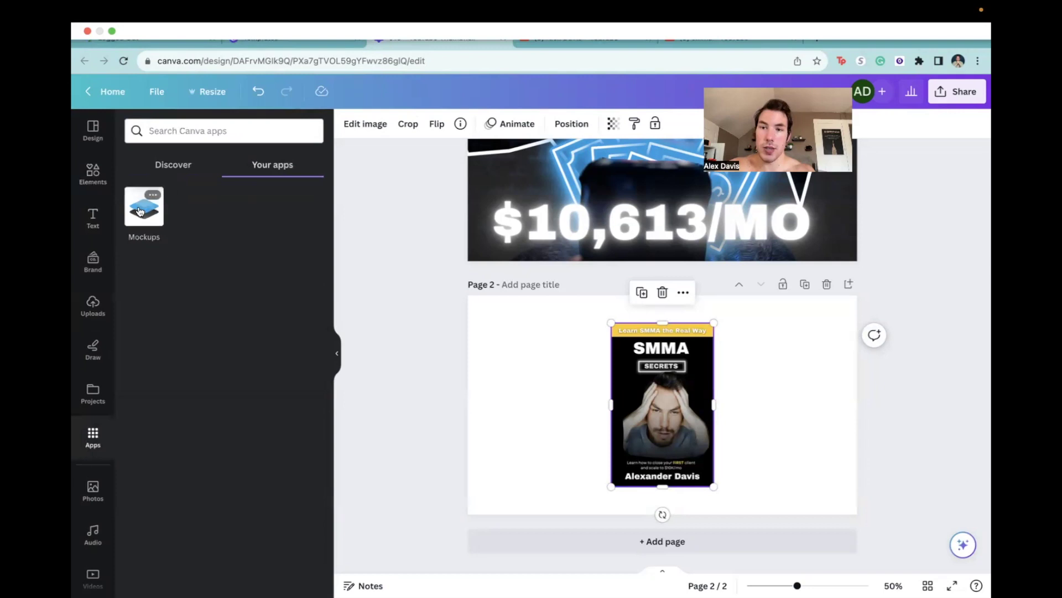
pyautogui.click(140, 211)
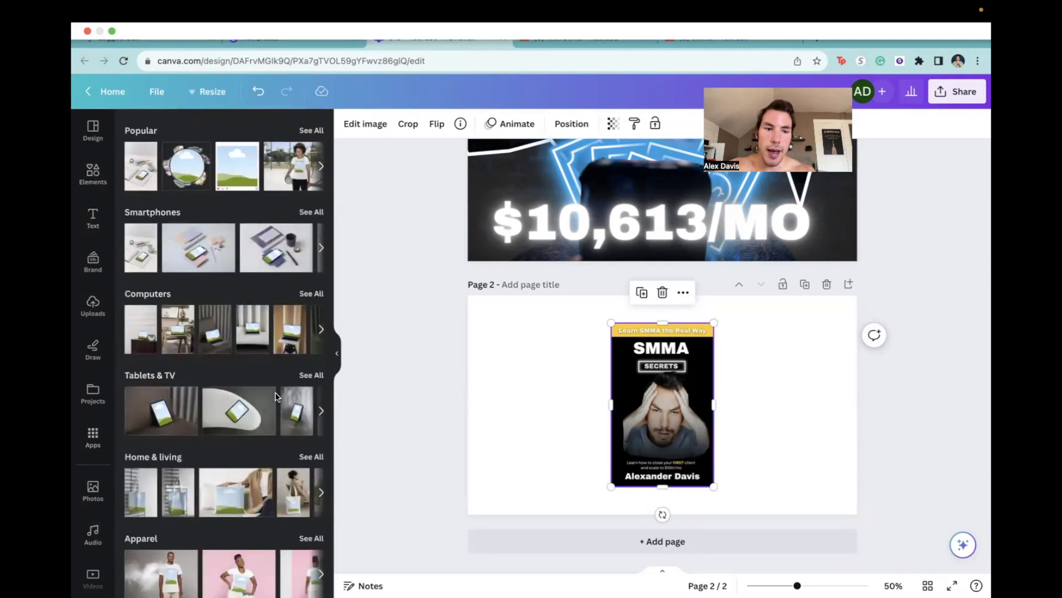
pyautogui.scroll(-2, 277, 396)
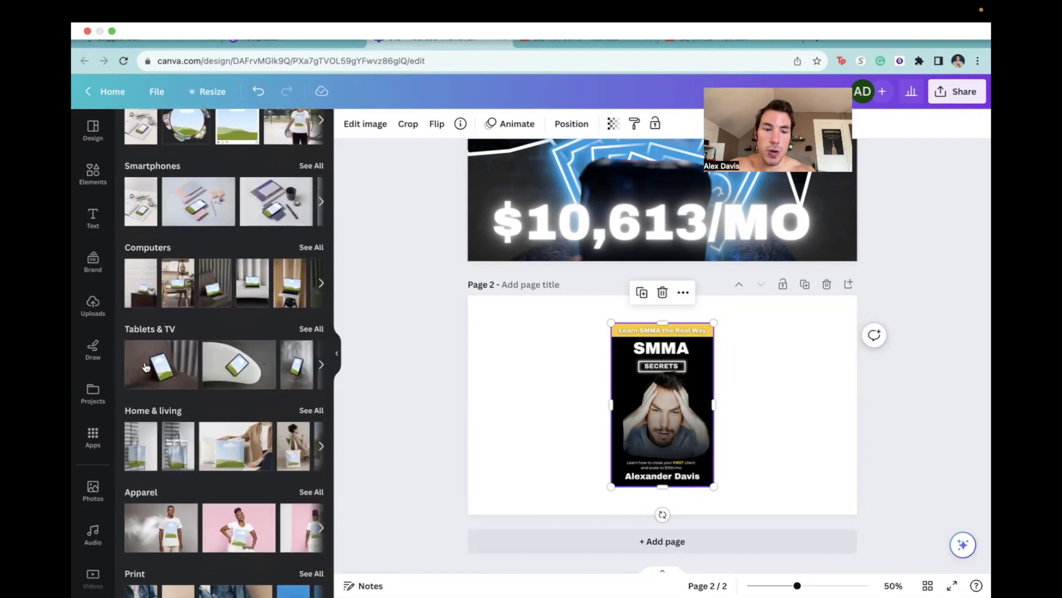
pyautogui.click(146, 366)
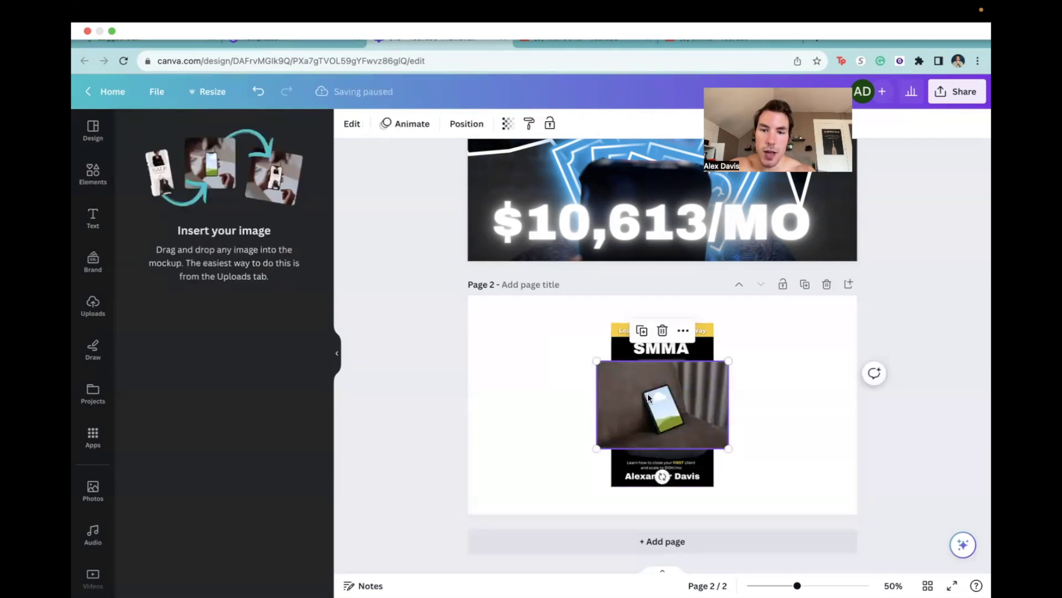
# Step: Enlarge the tablet mockup to nearly fill page 2 and insert the SMMA Secrets book cover into its screen
pyautogui.rightClick(625, 402)
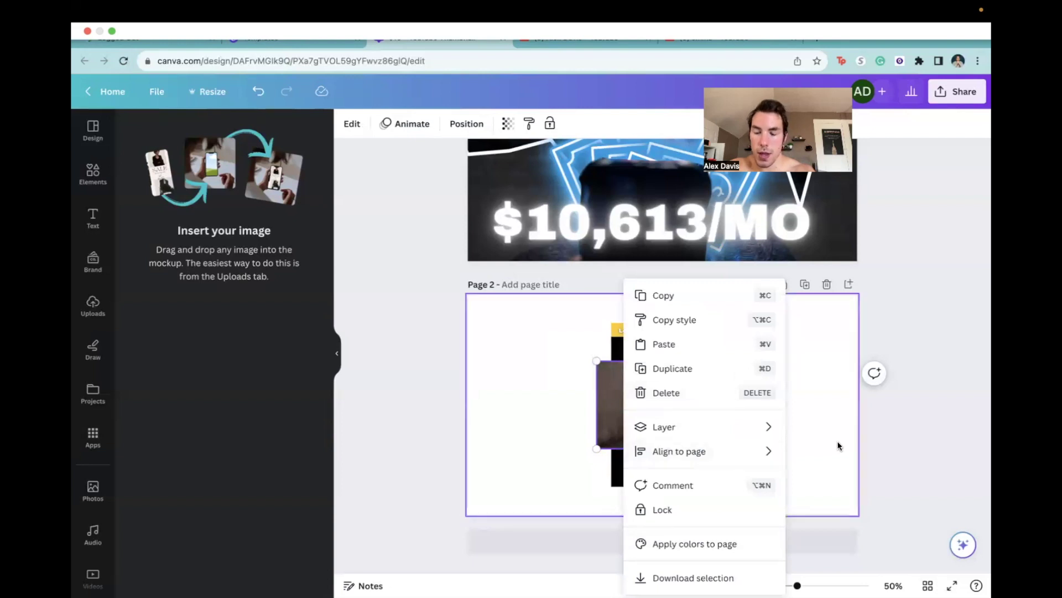
pyautogui.click(820, 543)
pyautogui.moveTo(820, 444); pyautogui.dragTo(645, 394)
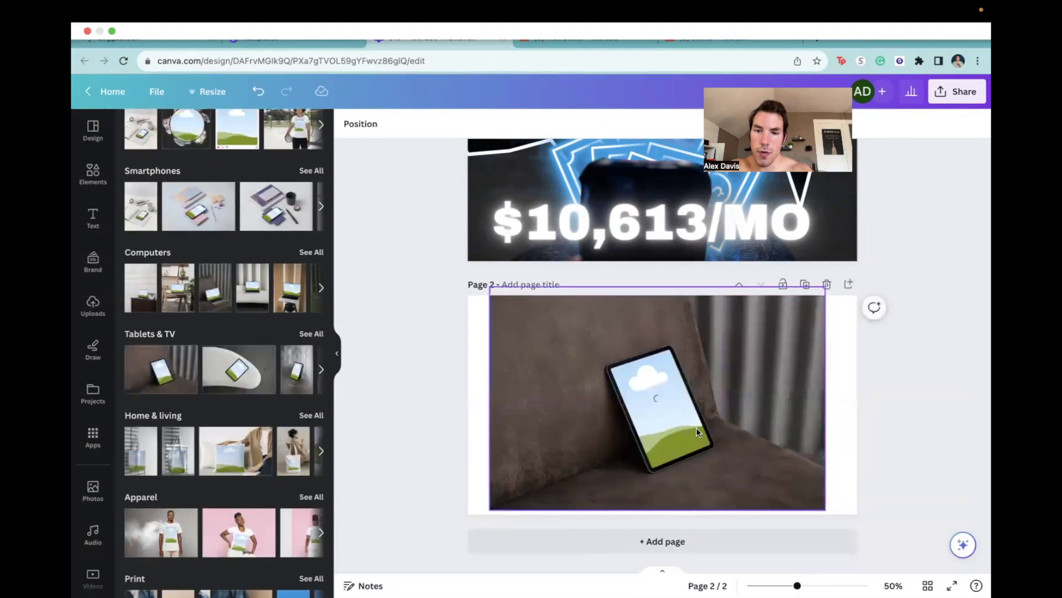
pyautogui.click(845, 418)
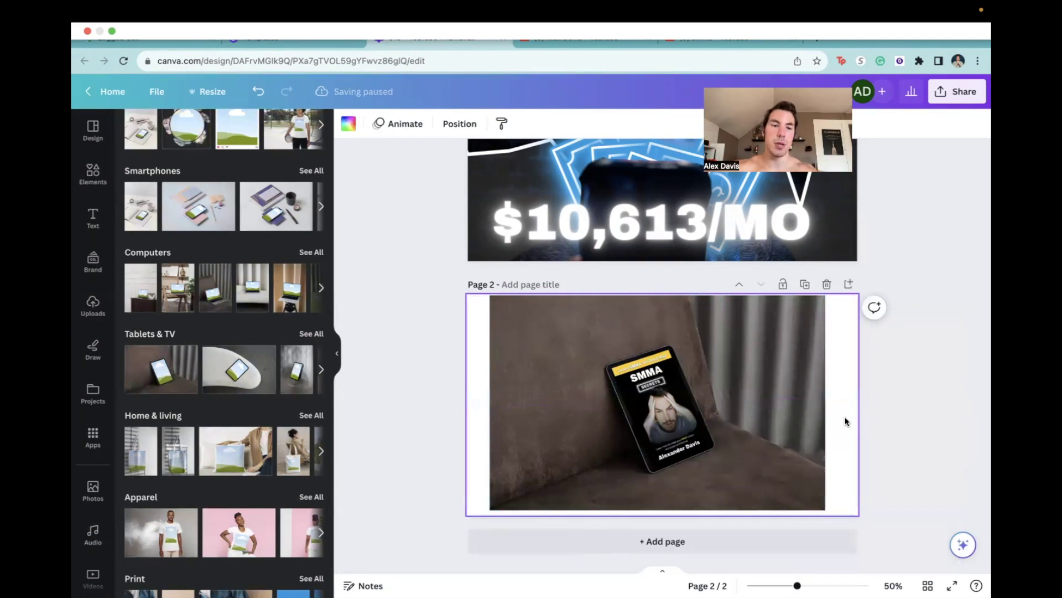
# Step: Browse the mockup categories, examining the full Branding and Packaging collections
pyautogui.click(554, 432)
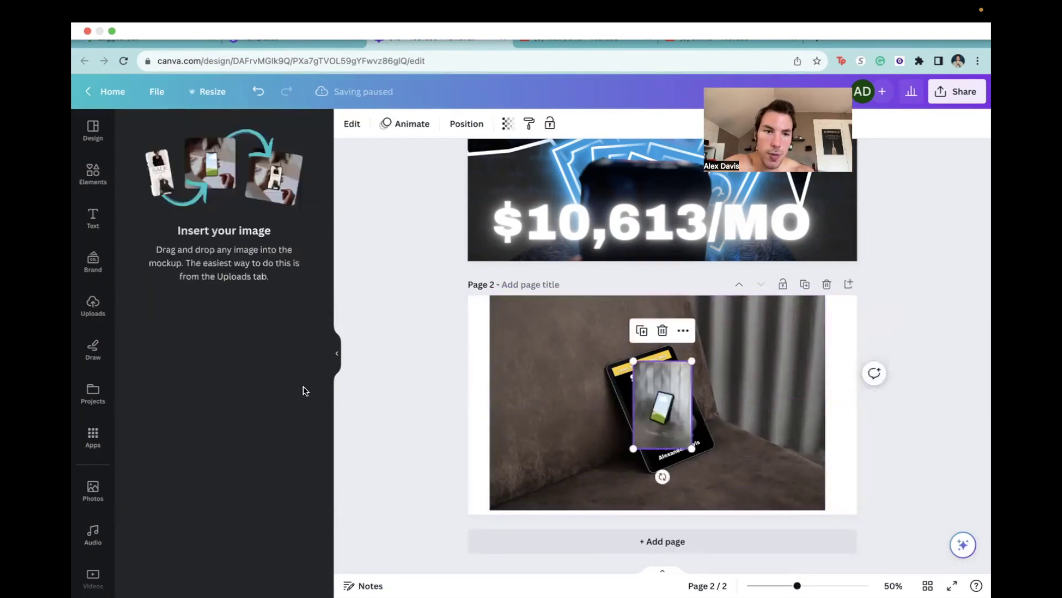
pyautogui.scroll(-6, 224, 431)
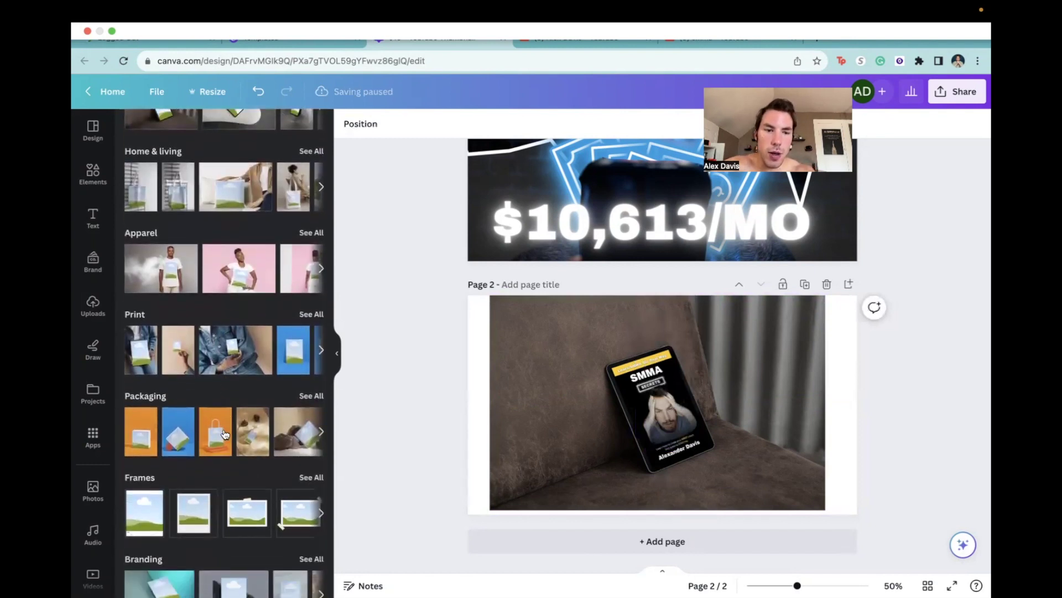
pyautogui.scroll(-1, 226, 434)
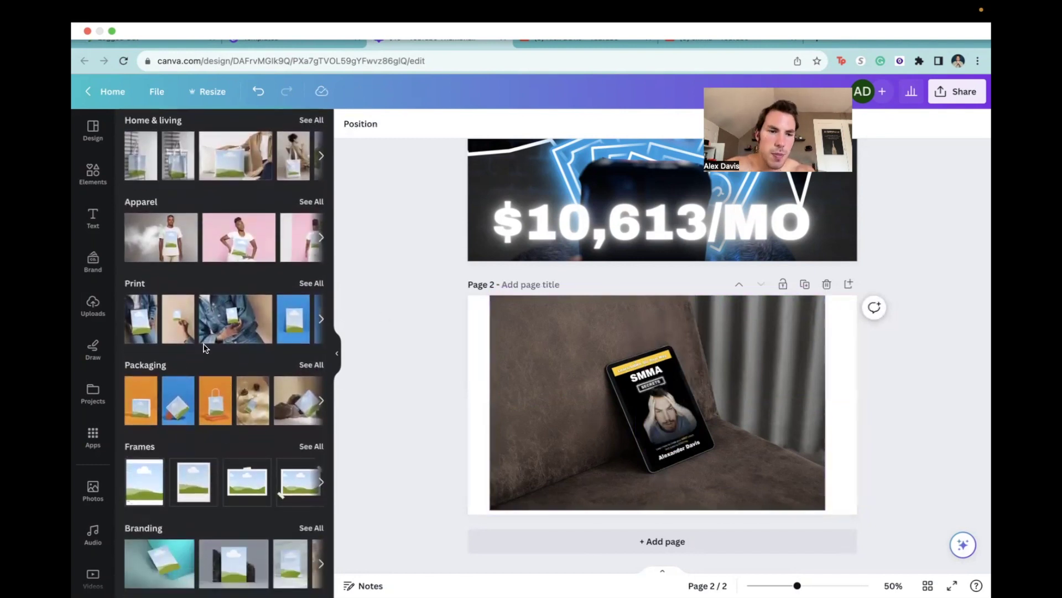
pyautogui.click(312, 528)
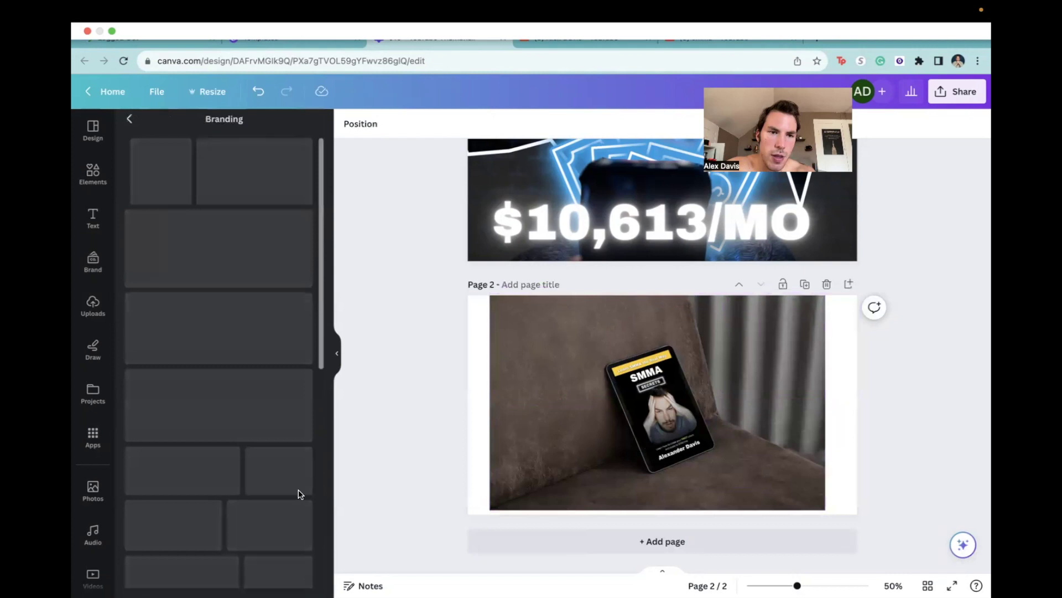
pyautogui.scroll(-10, 197, 335)
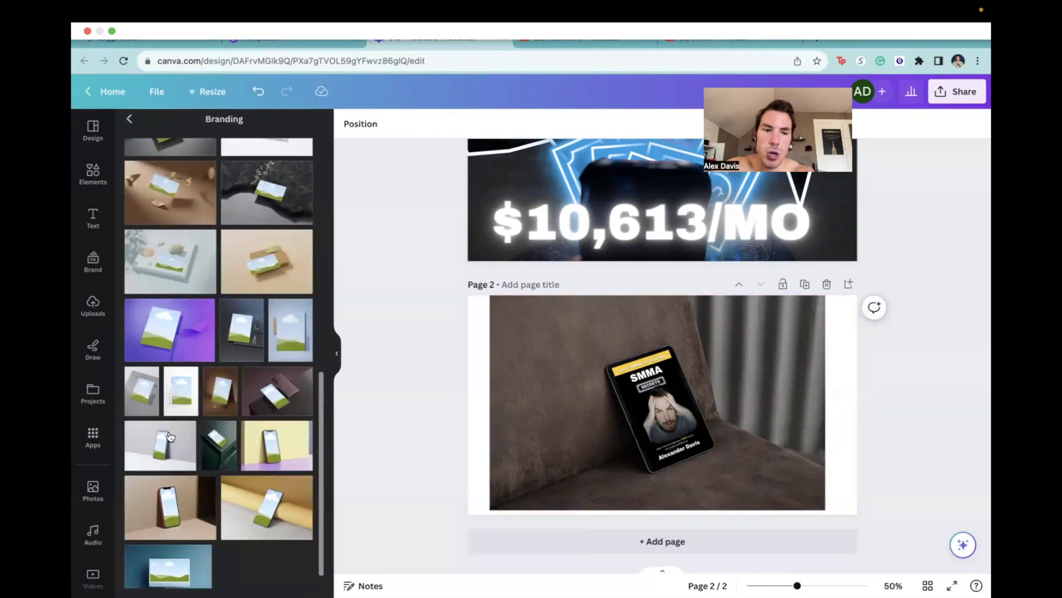
pyautogui.scroll(-1, 205, 393)
pyautogui.scroll(10, 210, 488)
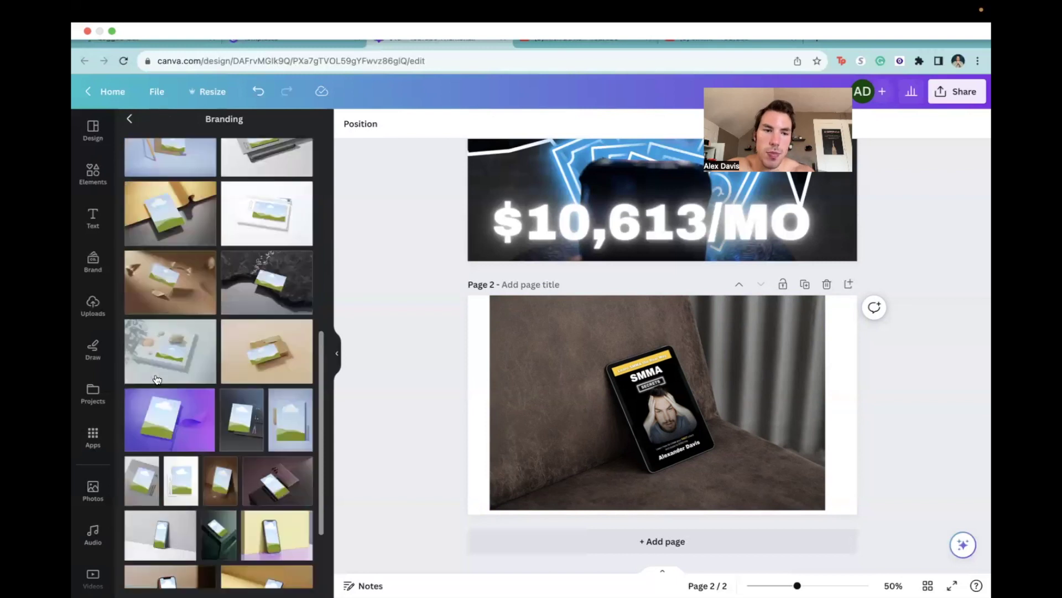
pyautogui.click(129, 118)
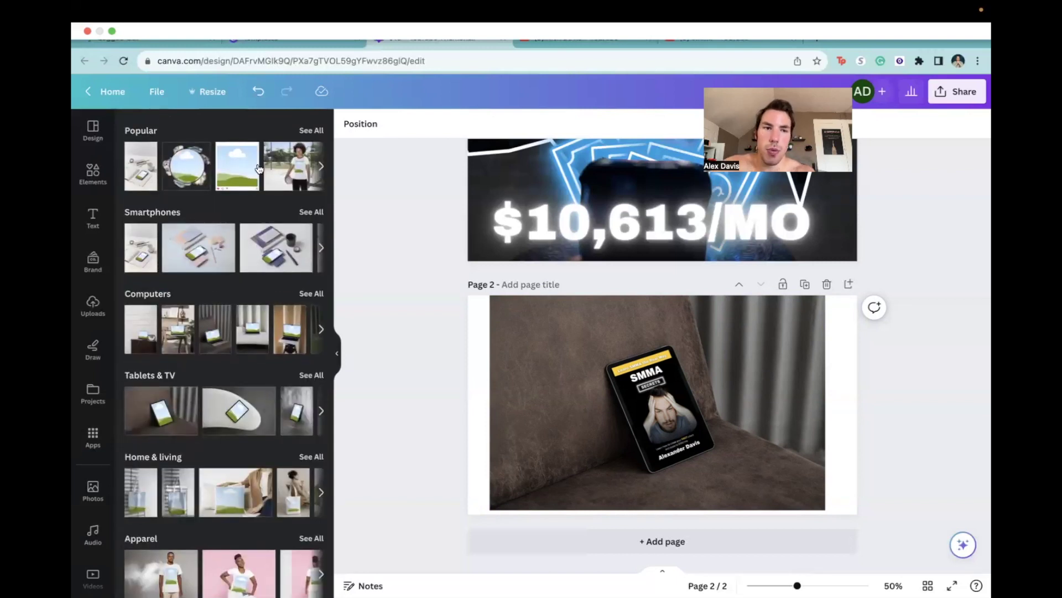
pyautogui.scroll(-1, 287, 366)
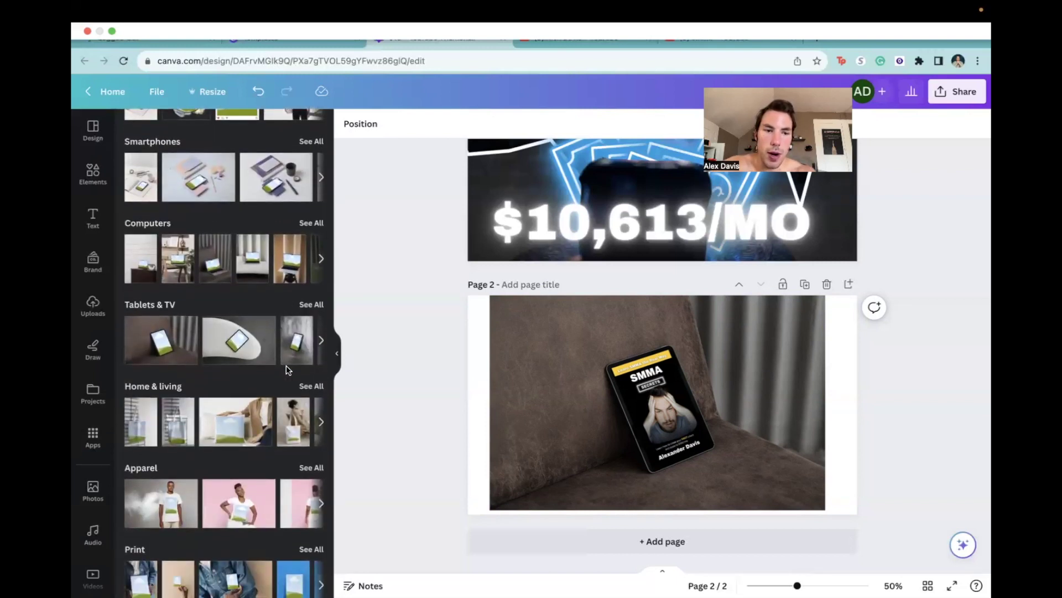
pyautogui.scroll(-3, 287, 366)
pyautogui.scroll(-1, 287, 370)
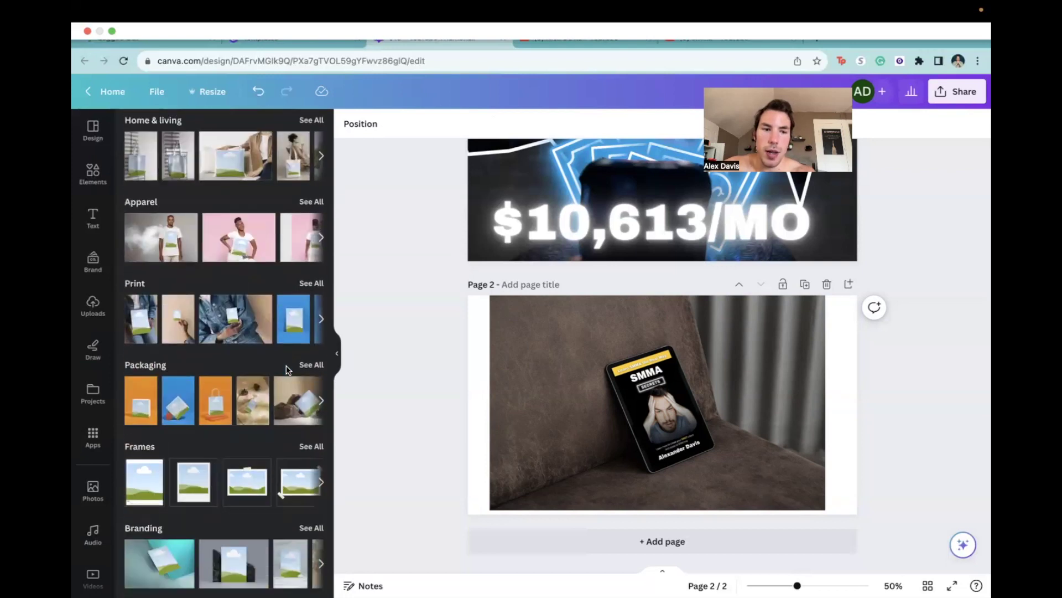
pyautogui.click(301, 367)
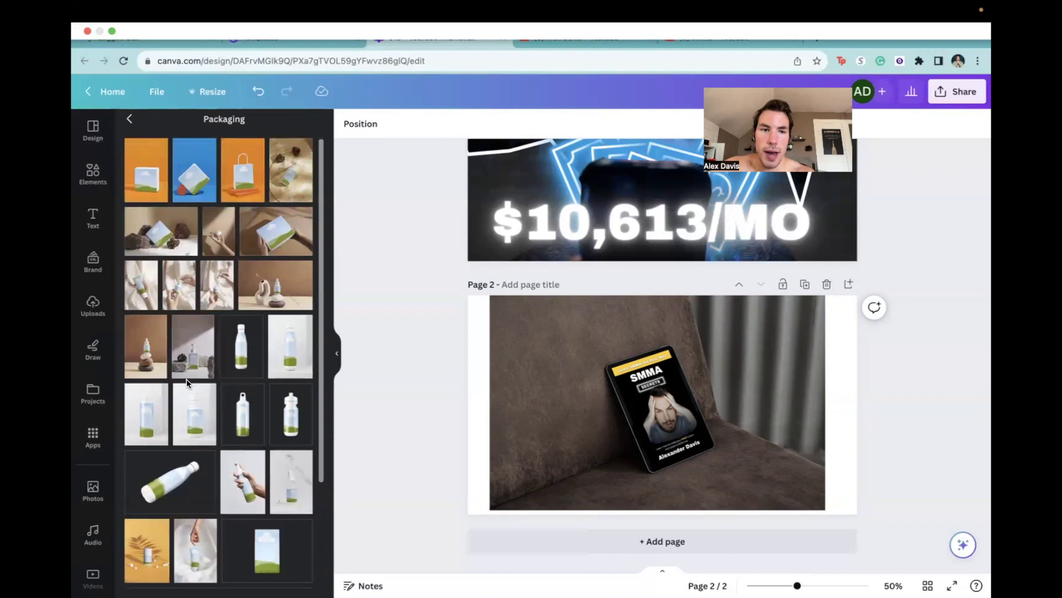
pyautogui.scroll(-3, 220, 408)
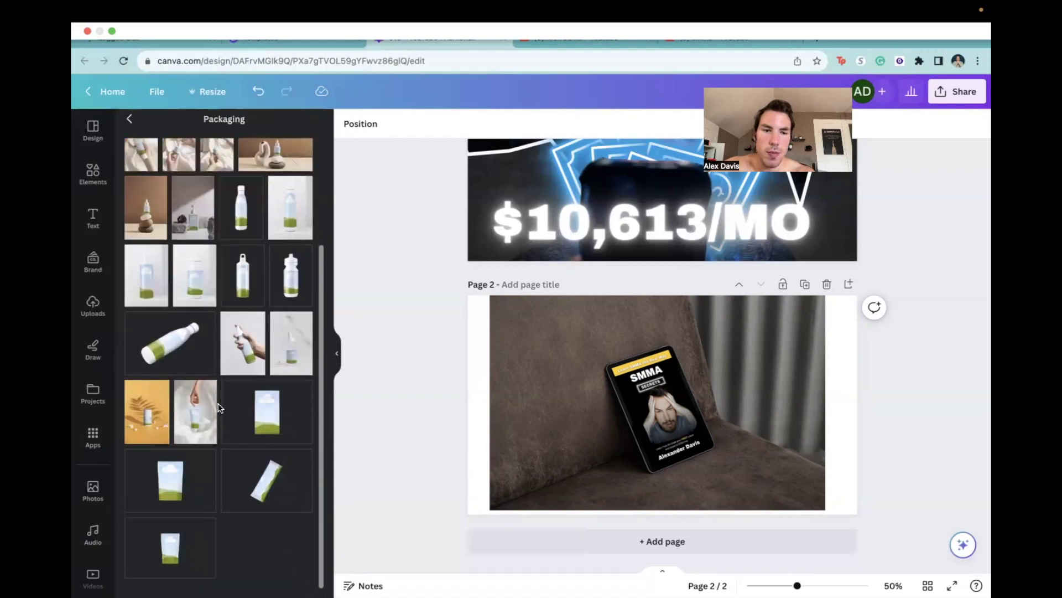
# Step: Try the slanted packet mockup from the Packaging collection, enlarged beside the tablet on page 2, and delete it
pyautogui.click(261, 480)
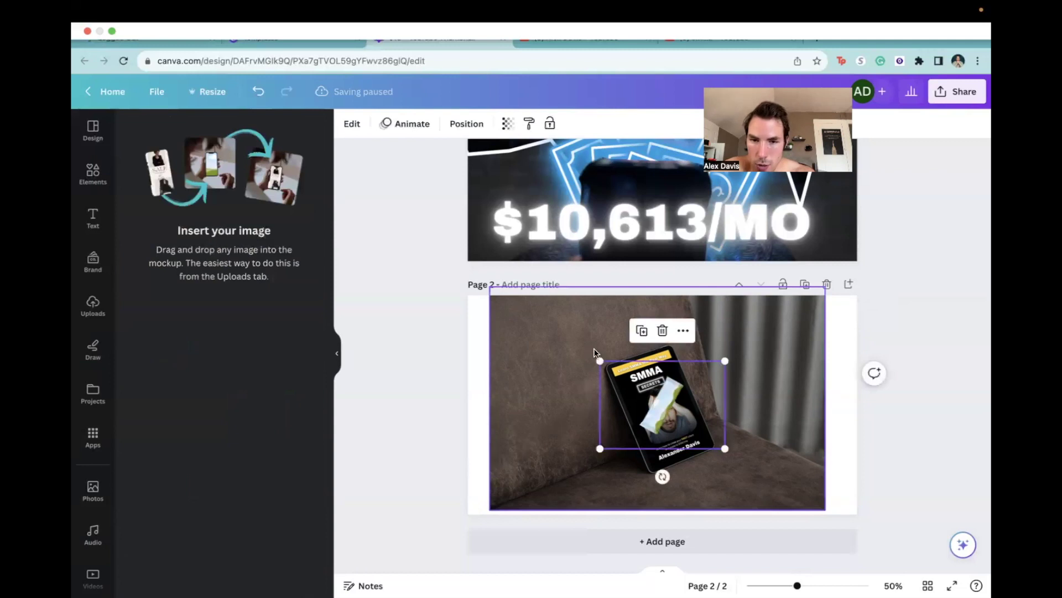
pyautogui.moveTo(600, 361); pyautogui.dragTo(455, 315)
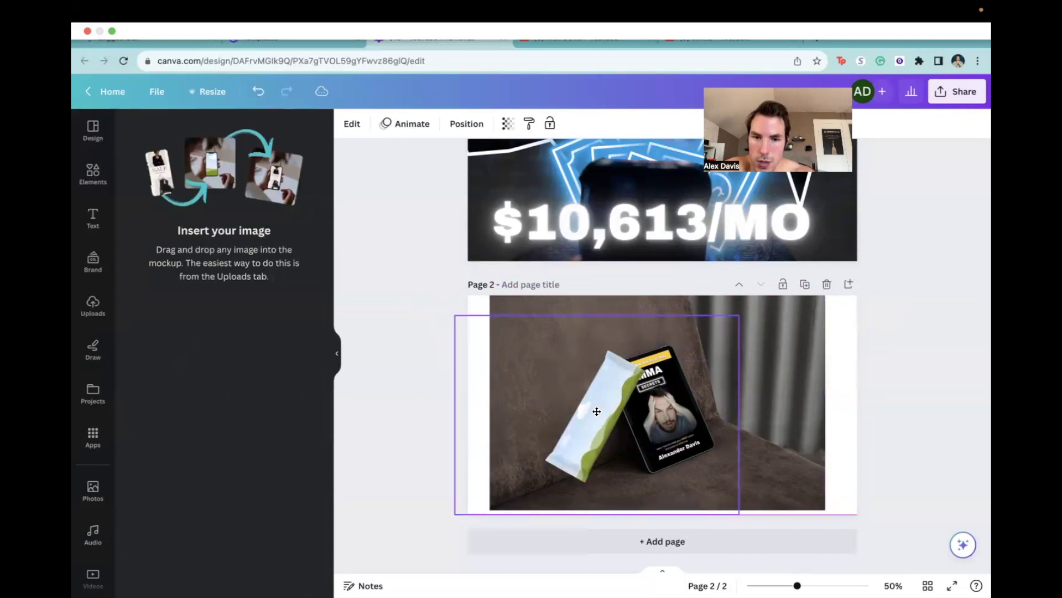
pyautogui.moveTo(596, 411); pyautogui.dragTo(597, 411)
pyautogui.press('Delete')
# Step: Replace the sofa tablet mockup on page 2 with the uploaded SMMA Secrets book cover image
pyautogui.click(575, 402)
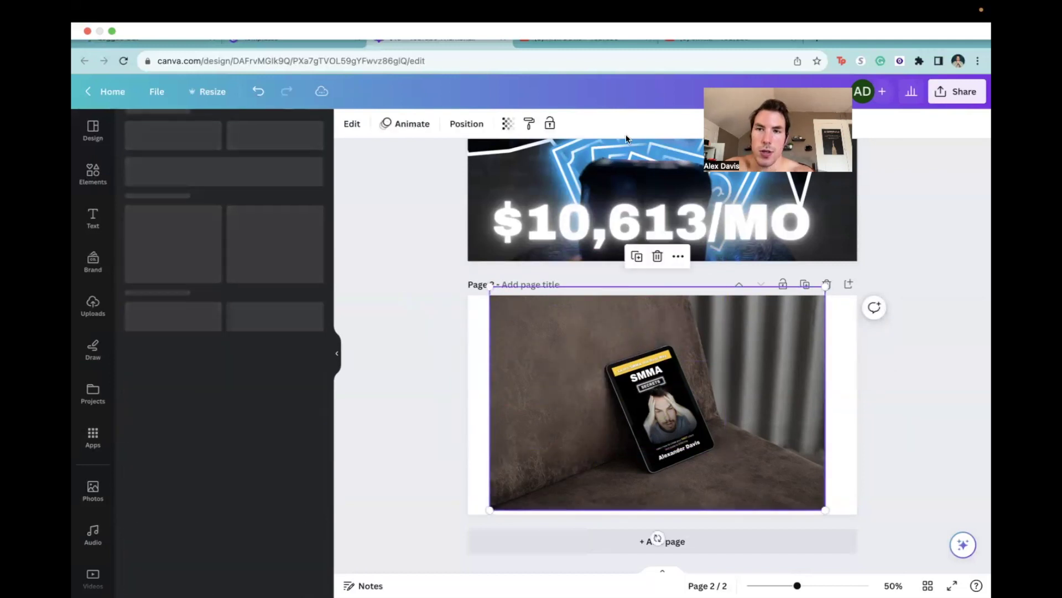
pyautogui.press('Delete')
pyautogui.click(93, 305)
pyautogui.click(239, 507)
pyautogui.rightClick(634, 414)
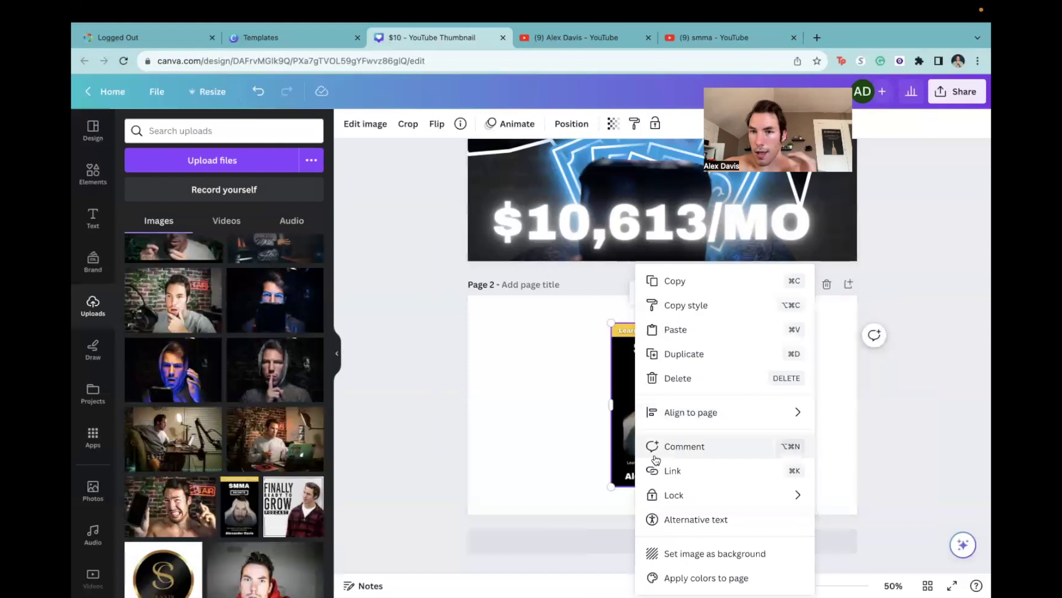
pyautogui.click(622, 465)
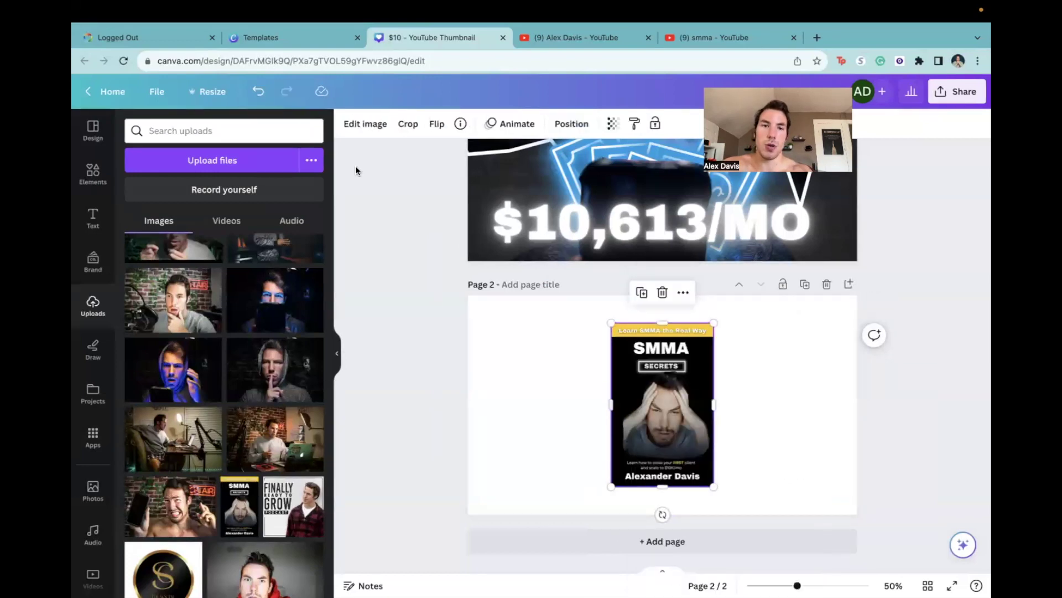
# Step: Turn the book cover image into a standing book using the Book 6 design from the Smartmockups Books category
pyautogui.click(354, 119)
pyautogui.scroll(-3, 233, 397)
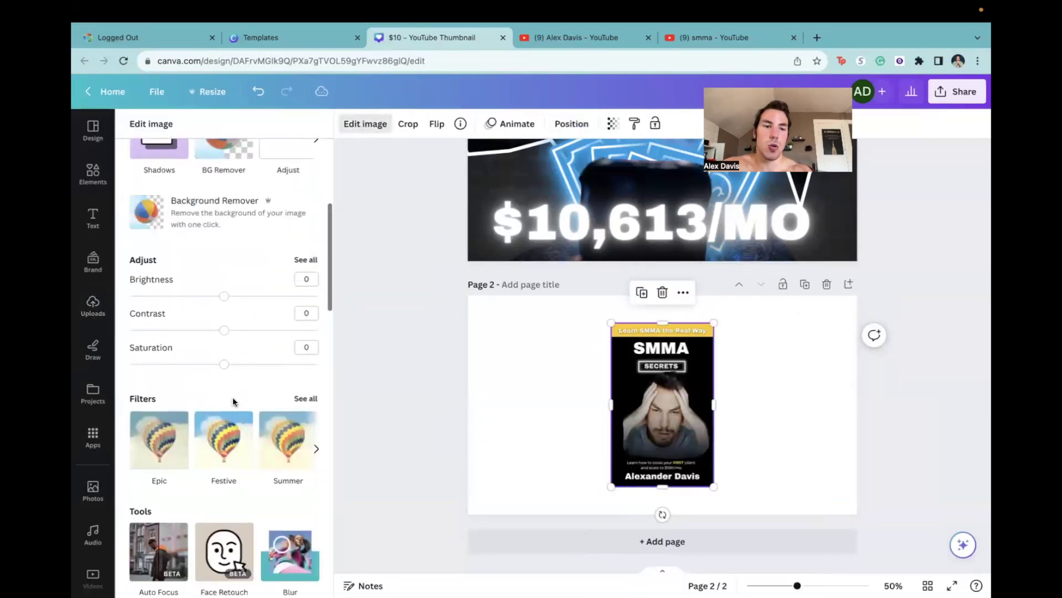
pyautogui.scroll(-5, 233, 401)
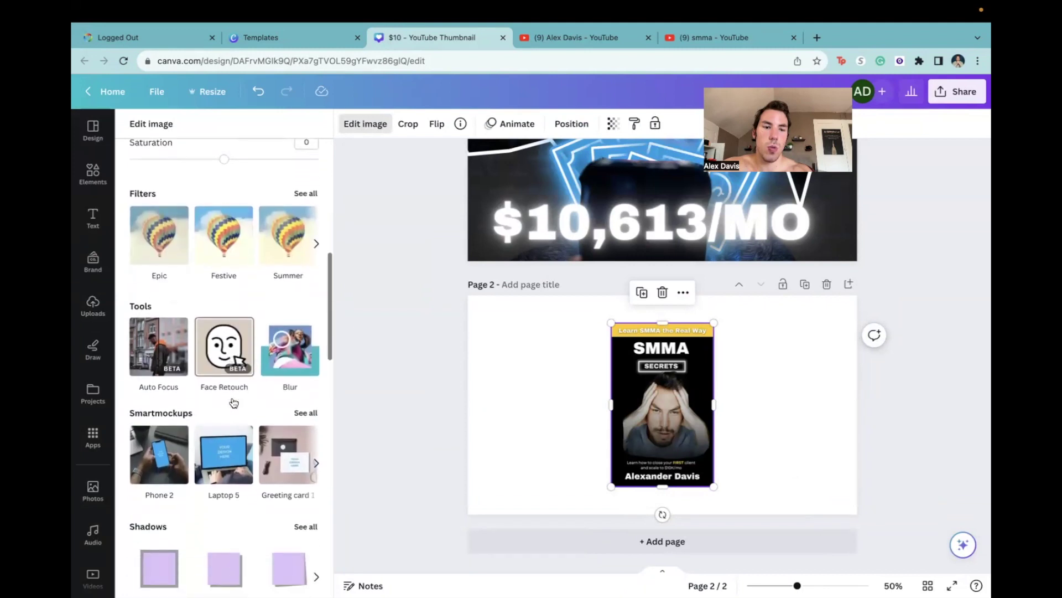
pyautogui.click(303, 323)
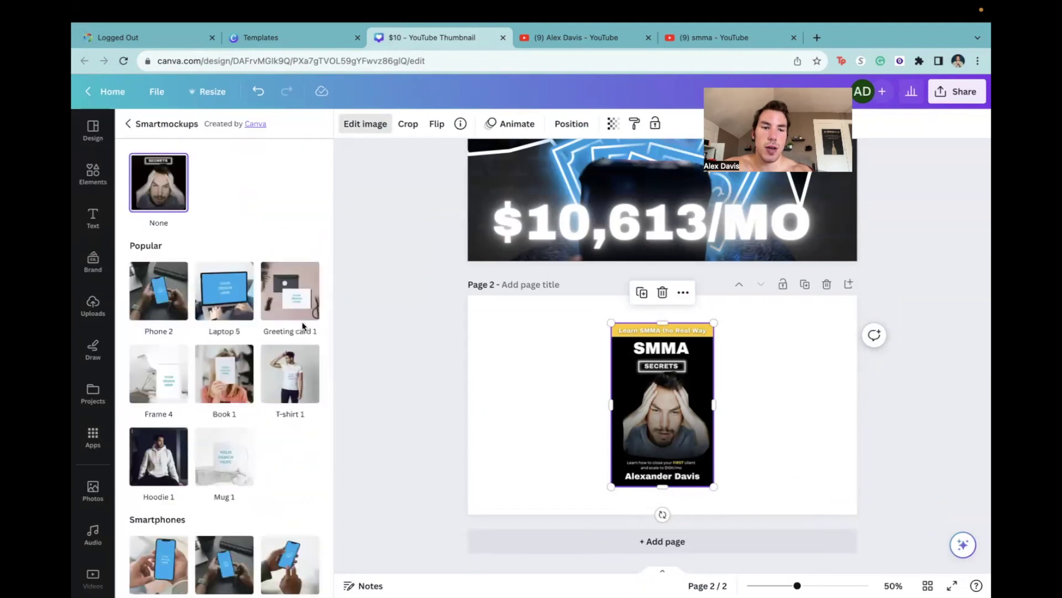
pyautogui.scroll(-5, 276, 417)
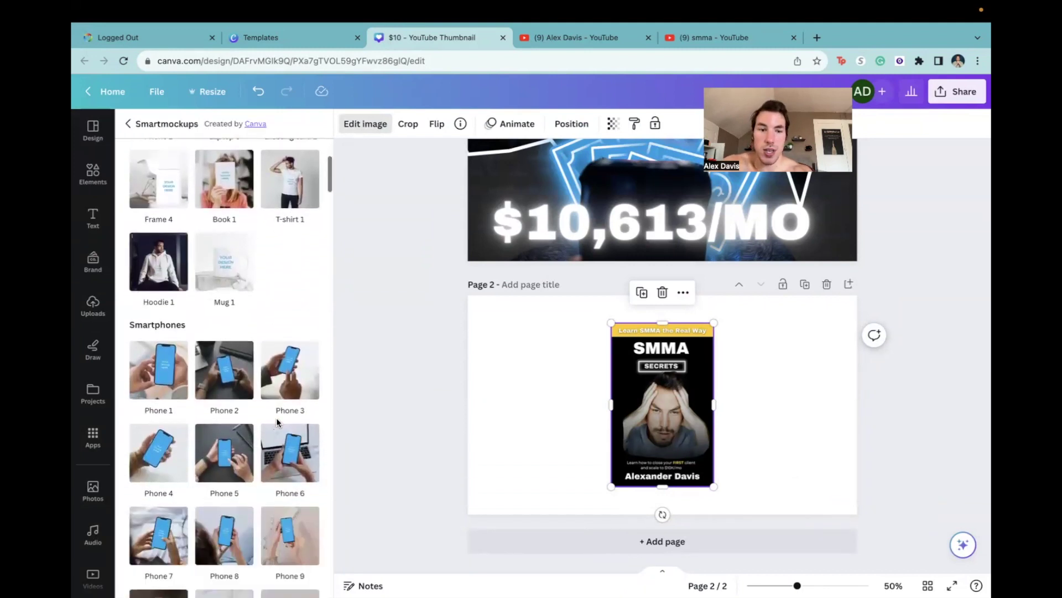
pyautogui.scroll(-10, 277, 417)
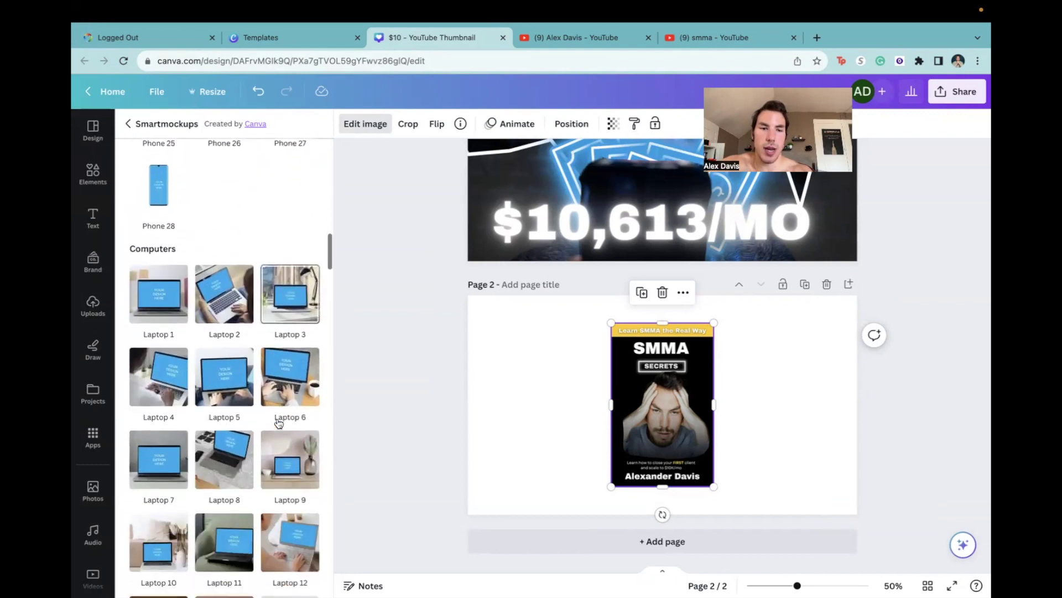
pyautogui.scroll(-10, 277, 417)
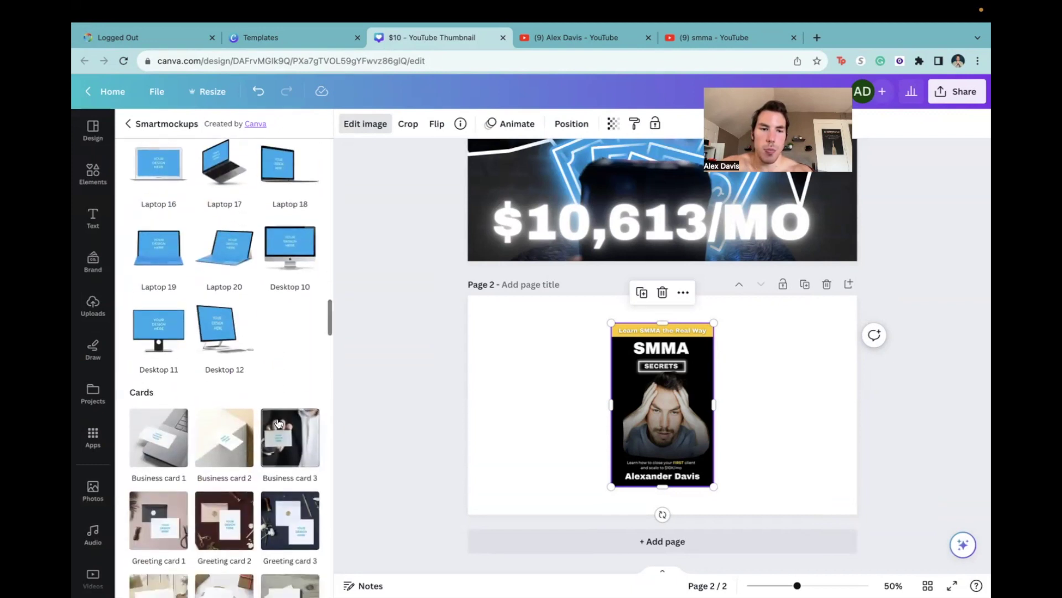
pyautogui.scroll(-10, 279, 424)
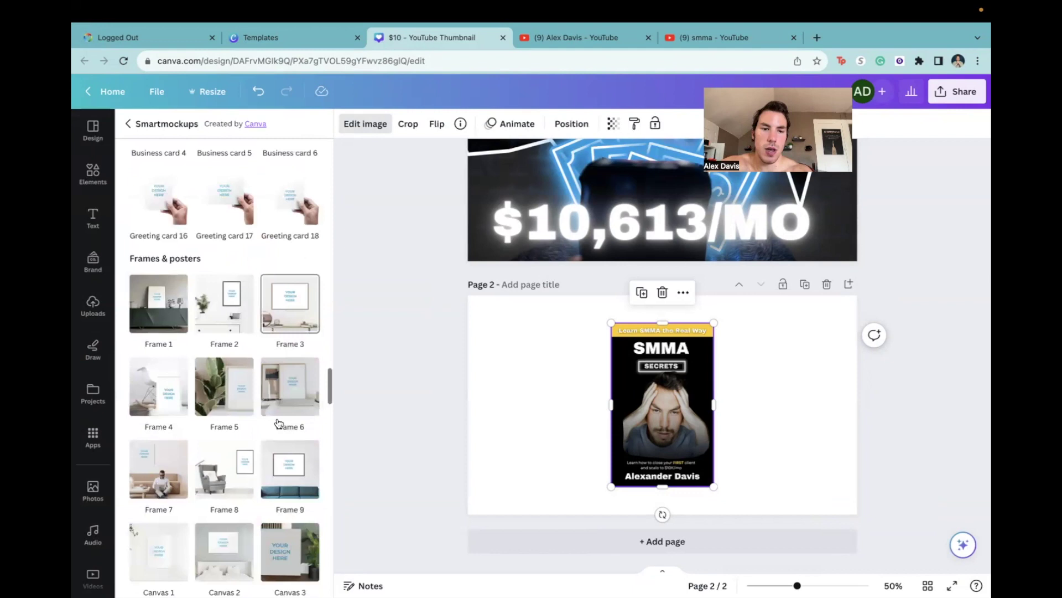
pyautogui.scroll(-8, 279, 423)
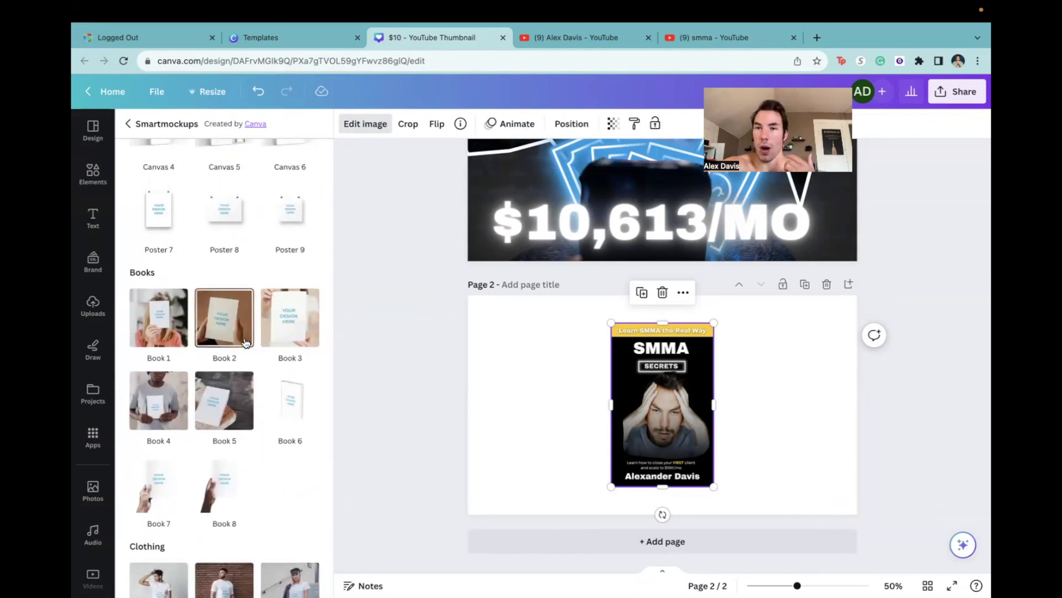
pyautogui.click(293, 400)
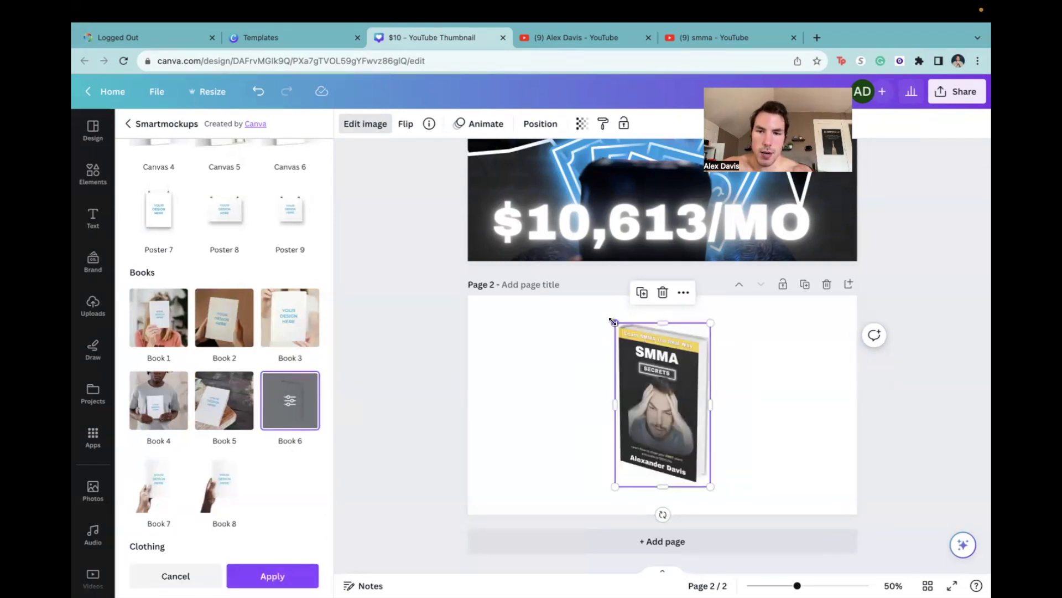
# Step: Enlarge the book mockup to almost the full height of page 2, place it along the page's right side, and deselect it
pyautogui.moveTo(614, 321); pyautogui.dragTo(571, 246)
pyautogui.moveTo(653, 366); pyautogui.dragTo(790, 415)
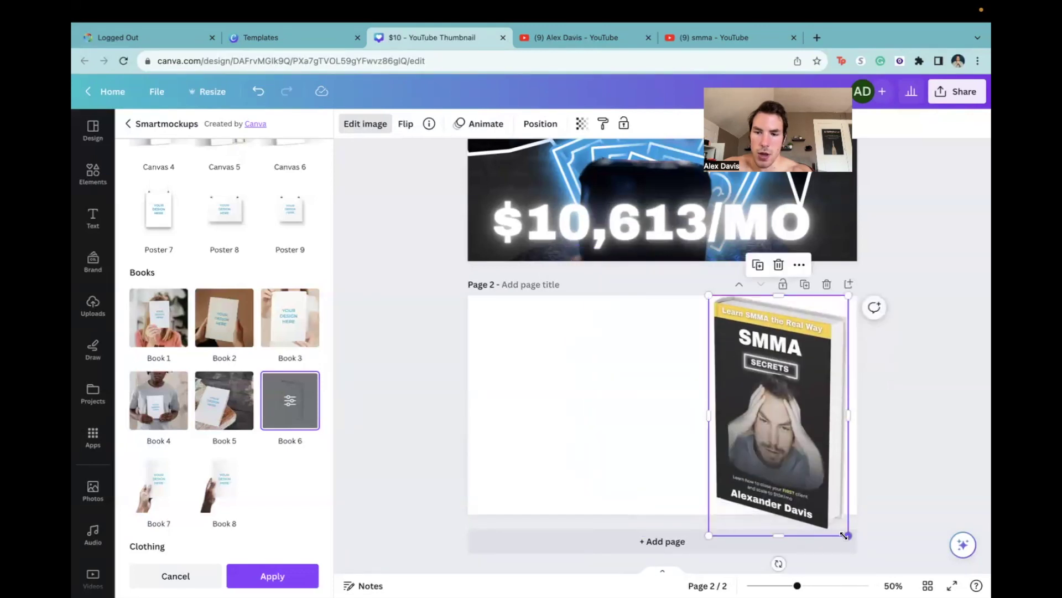
pyautogui.moveTo(844, 534); pyautogui.dragTo(778, 491)
pyautogui.click(666, 420)
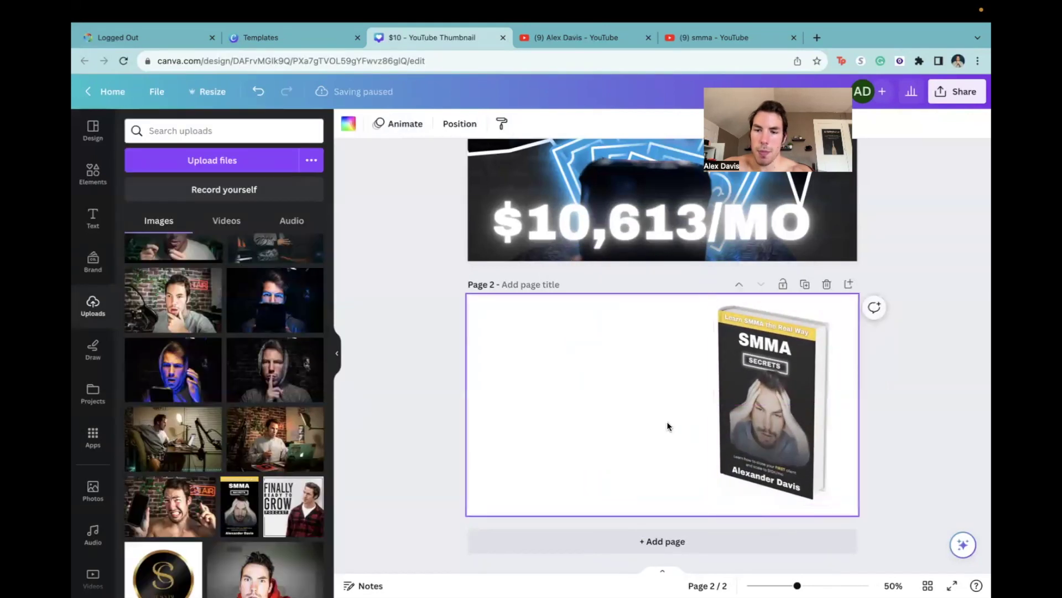
pyautogui.click(93, 218)
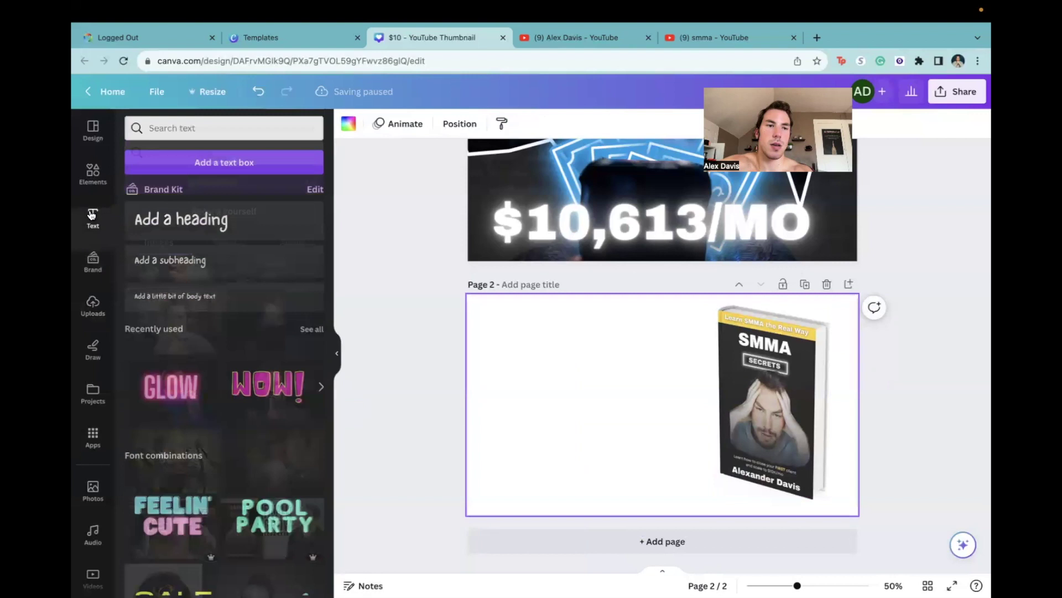
pyautogui.click(177, 222)
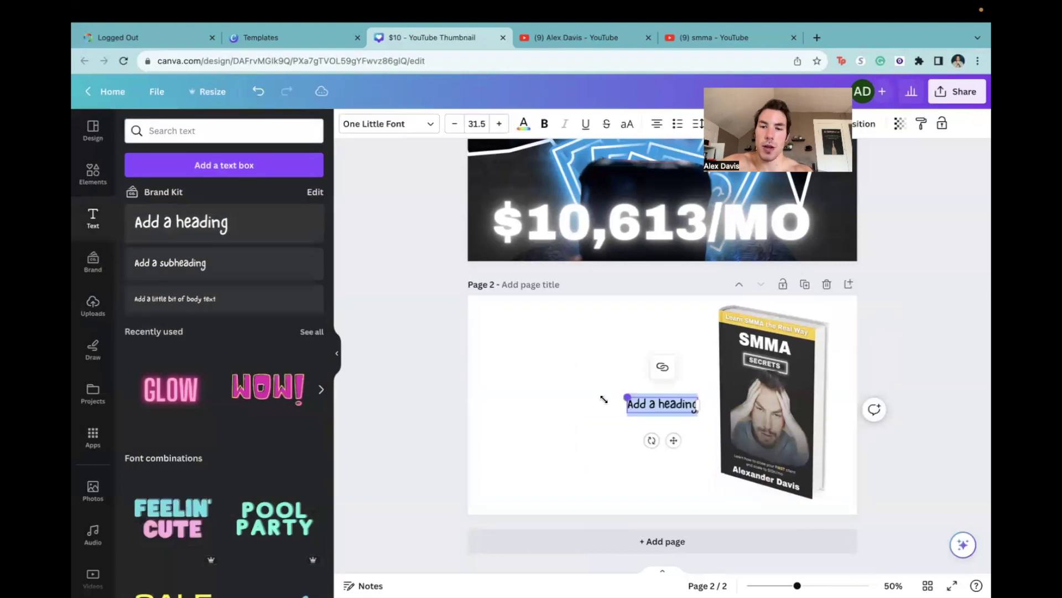
pyautogui.moveTo(627, 397); pyautogui.dragTo(552, 379)
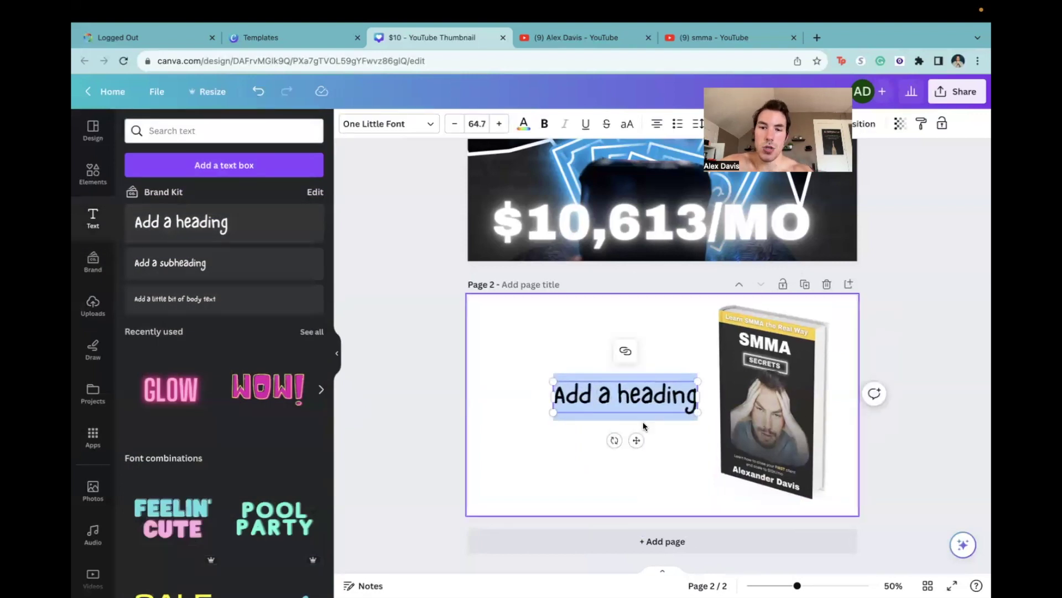
pyautogui.press('BackSpace')
pyautogui.click(520, 407)
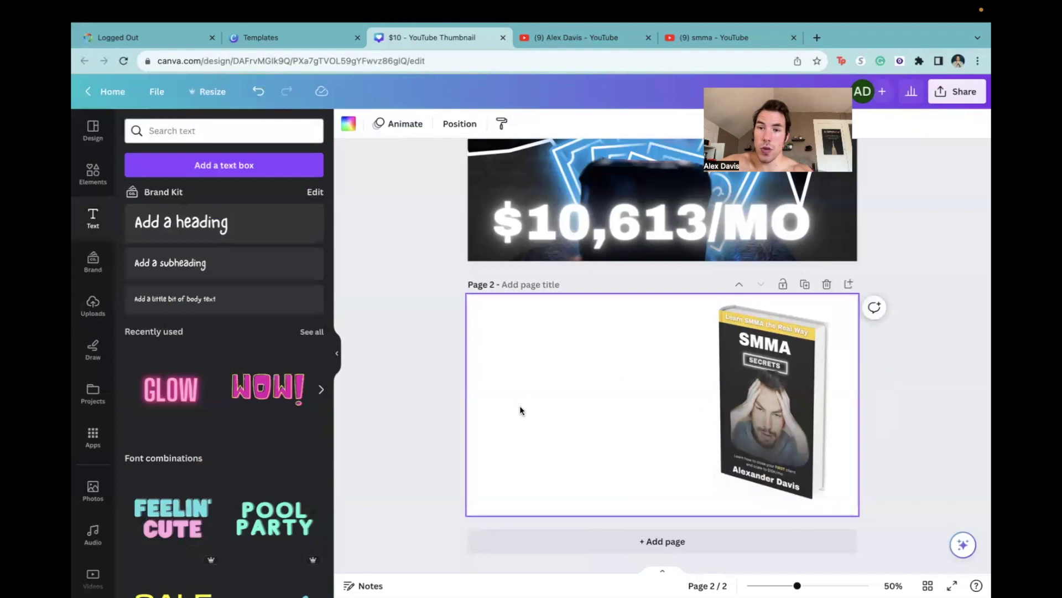
# Step: Search the elements for "desk"
pyautogui.click(84, 176)
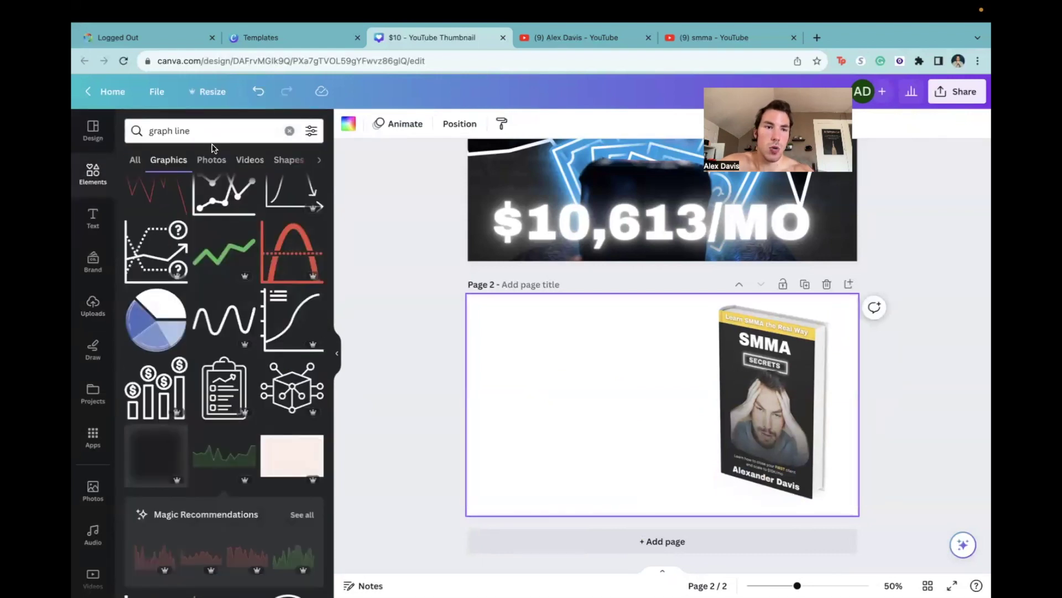
pyautogui.click(296, 132)
pyautogui.write('desk')
pyautogui.press('Return')
# Step: Search the photos for "table" and add the cut-out wooden tabletop image to page 2
pyautogui.click(93, 489)
pyautogui.click(254, 133)
pyautogui.write('table')
pyautogui.press('Return')
pyautogui.scroll(-3, 224, 359)
pyautogui.click(224, 396)
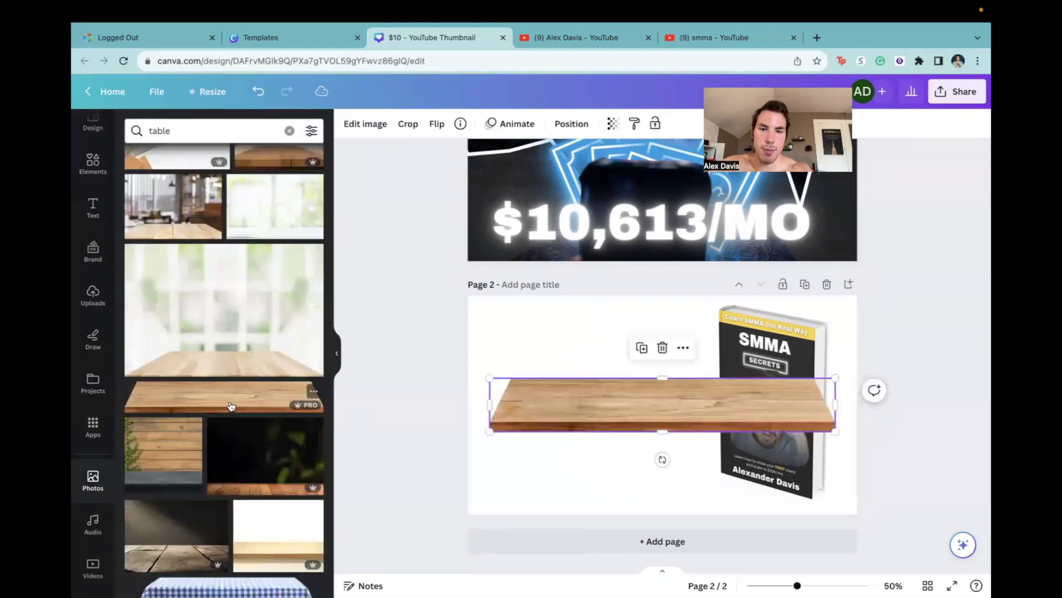
# Step: Enlarge the wooden tabletop beyond the page width, place it along the lower edge of page 2, and send it backward behind the book
pyautogui.moveTo(491, 378); pyautogui.dragTo(332, 351)
pyautogui.moveTo(625, 392); pyautogui.dragTo(683, 489)
pyautogui.rightClick(676, 469)
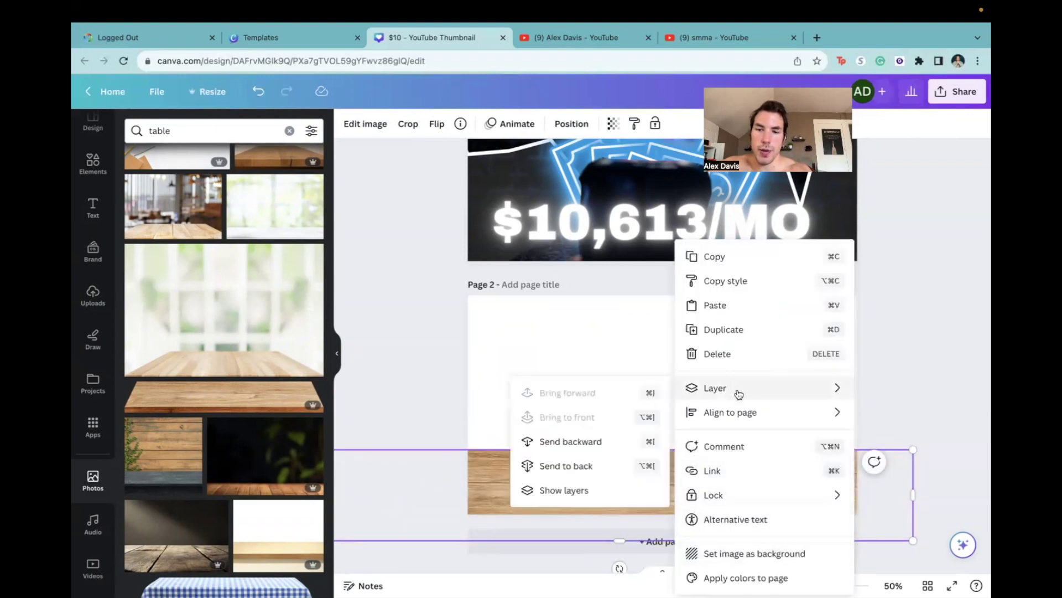
pyautogui.moveTo(704, 393)
pyautogui.click(575, 443)
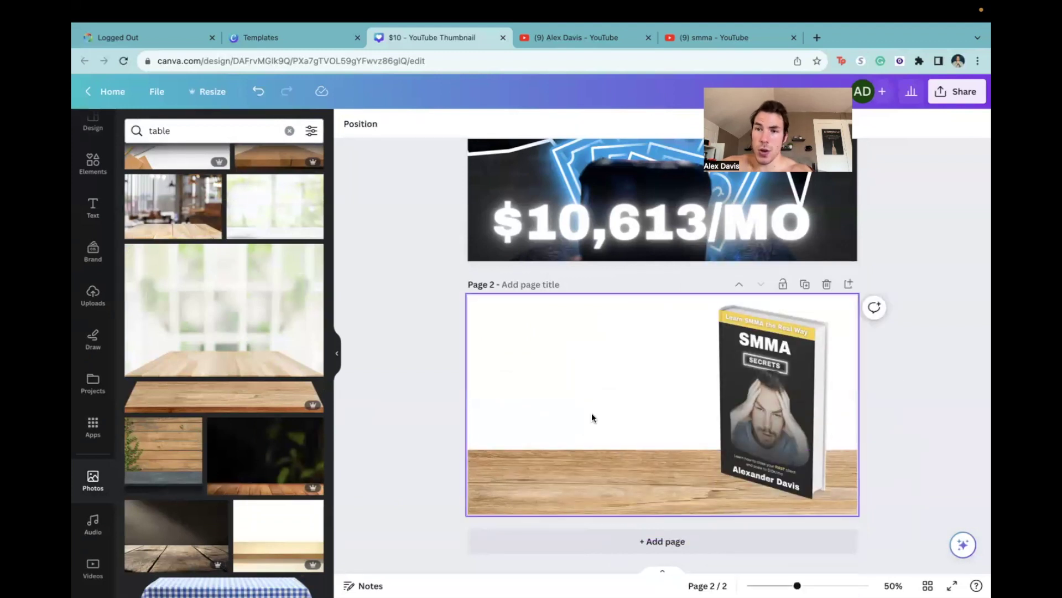
# Step: Search the elements for "shadow"
pyautogui.click(93, 174)
pyautogui.click(289, 131)
pyautogui.write('shadow')
pyautogui.press('Return')
# Step: Try the first wide shadow graphic on page 2, rotated and shrunk near the book's base, and remove it
pyautogui.click(149, 261)
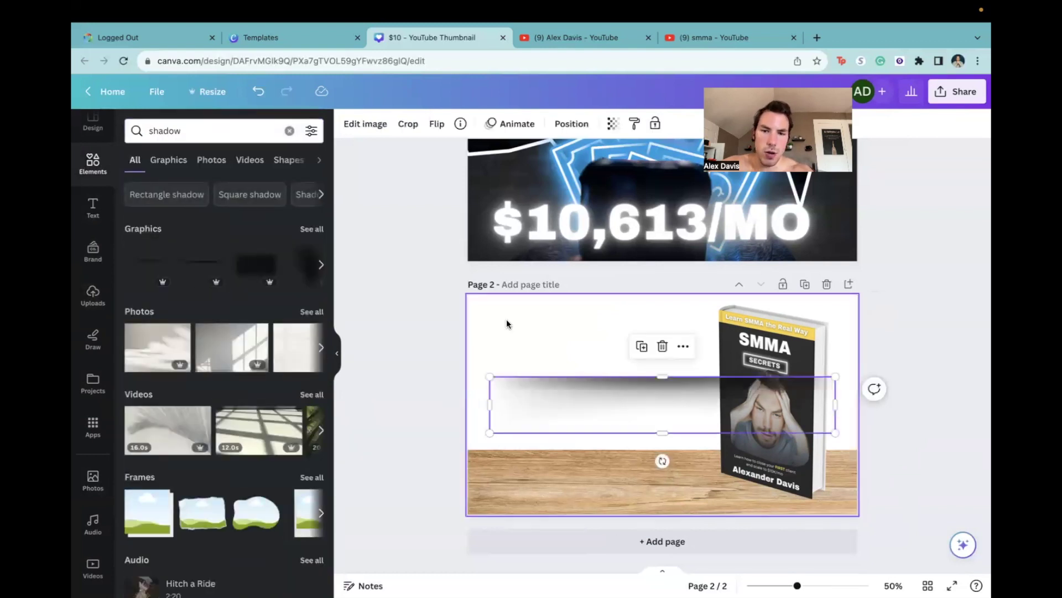
pyautogui.click(652, 462)
pyautogui.click(689, 400)
pyautogui.moveTo(662, 461); pyautogui.dragTo(653, 462)
pyautogui.moveTo(505, 338); pyautogui.dragTo(743, 521)
pyautogui.click(532, 378)
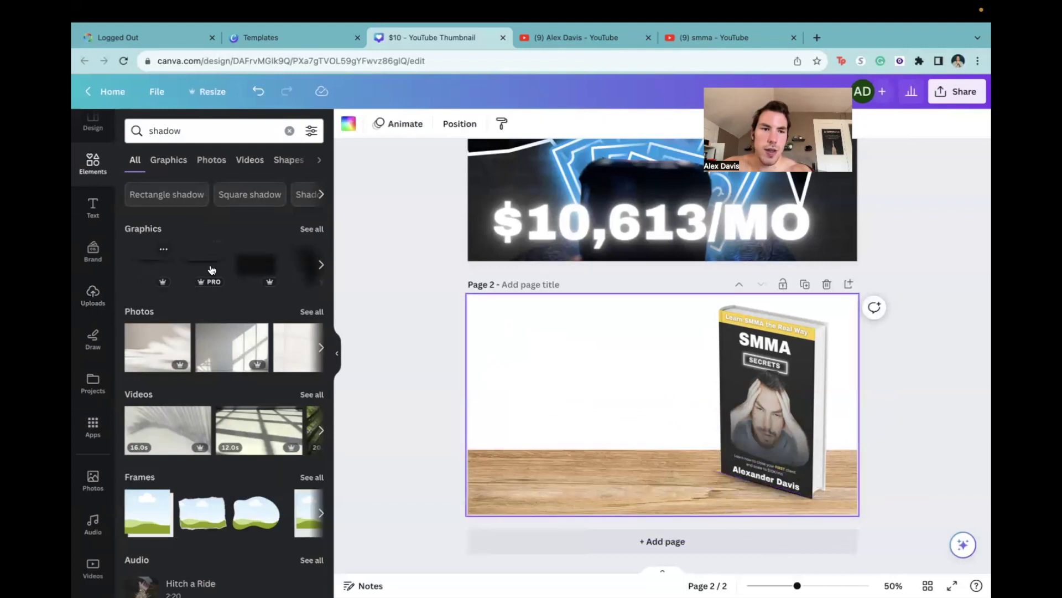
# Step: Add the soft oval shadow graphic, tilt it to the book's base angle, shrink it to about the book's width, and place it there
pyautogui.click(318, 264)
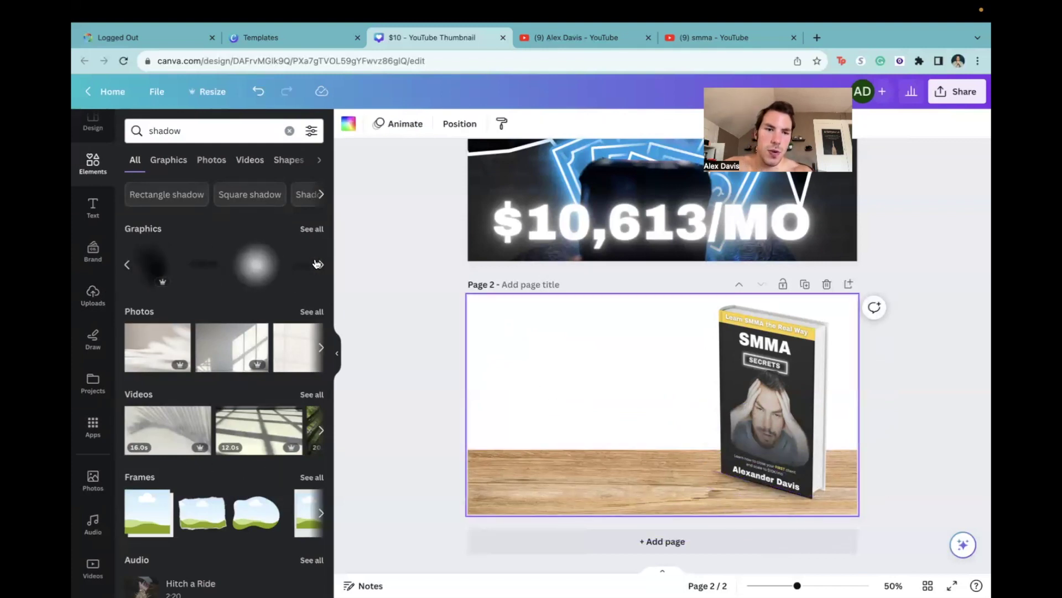
pyautogui.click(223, 272)
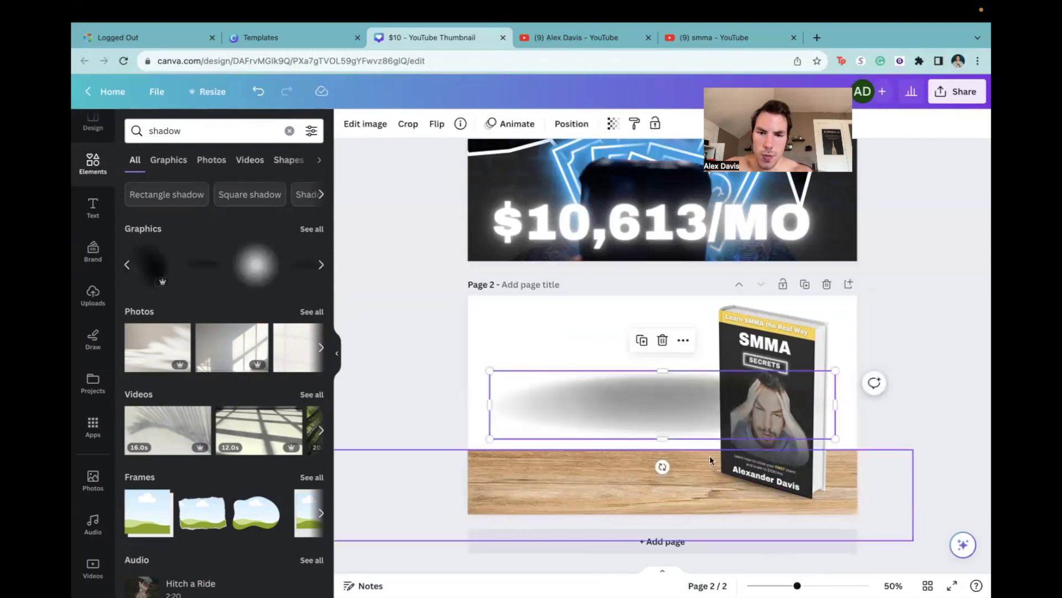
pyautogui.moveTo(661, 466)
pyautogui.mouseDown()
pyautogui.moveTo(637, 467)
pyautogui.moveTo(650, 474)
pyautogui.mouseUp()
pyautogui.moveTo(496, 343); pyautogui.dragTo(686, 412)
pyautogui.moveTo(761, 437); pyautogui.dragTo(767, 480)
# Step: Send the oval shadow backward behind the book, nudge and slightly enlarge it at the book's base, and deselect it
pyautogui.rightClick(767, 481)
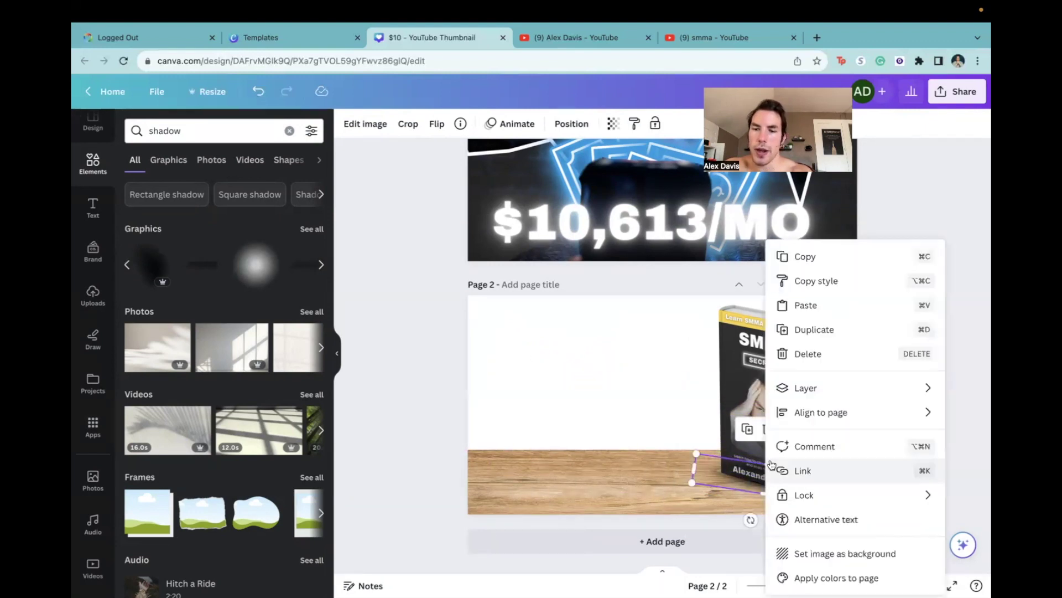
pyautogui.moveTo(802, 388)
pyautogui.click(667, 441)
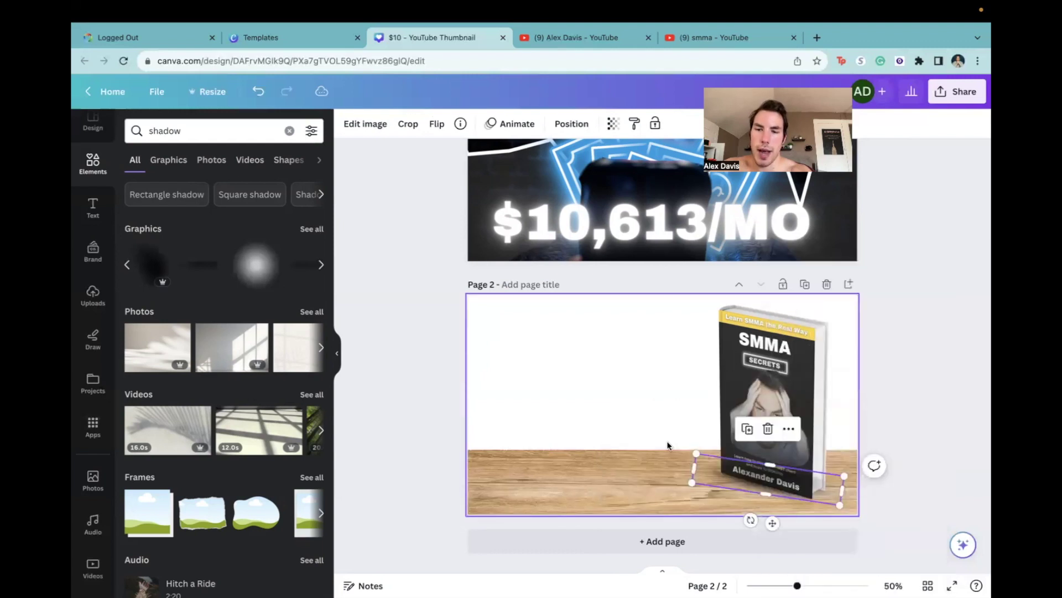
pyautogui.moveTo(833, 492); pyautogui.dragTo(836, 492)
pyautogui.rightClick(820, 489)
pyautogui.moveTo(723, 390)
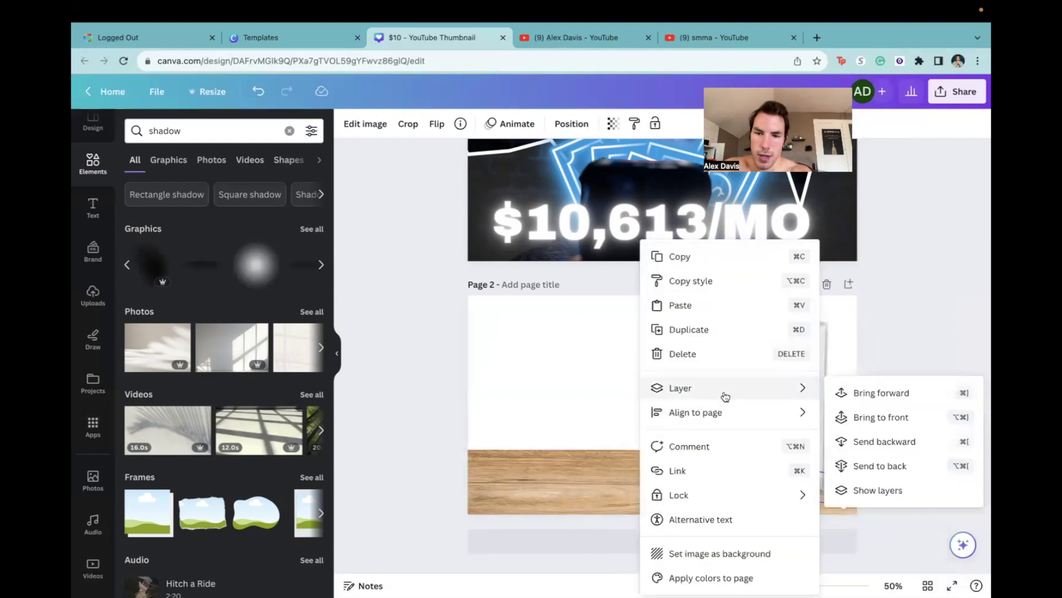
pyautogui.click(872, 441)
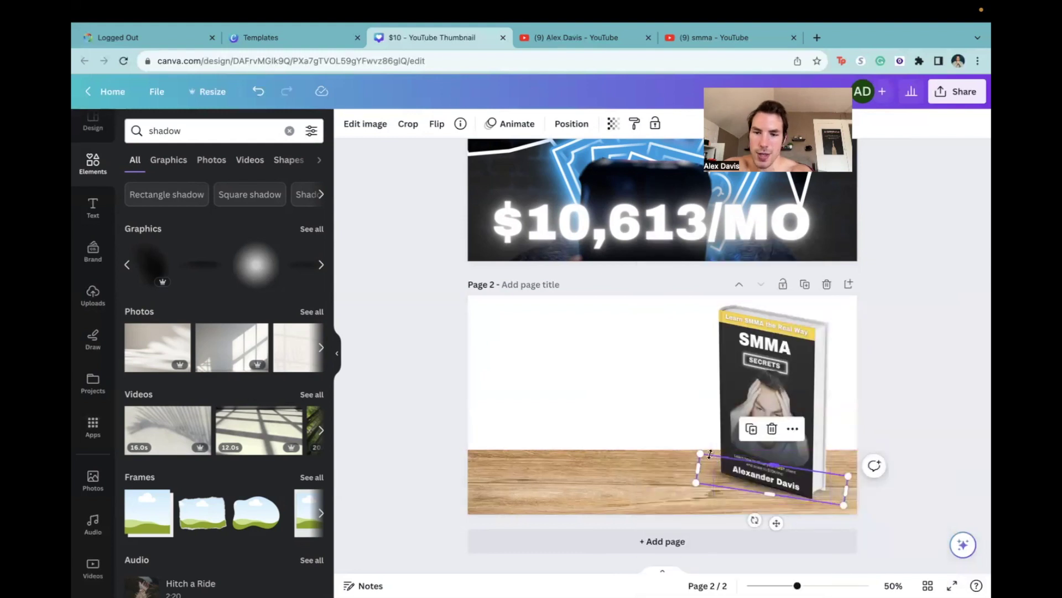
pyautogui.moveTo(701, 452)
pyautogui.mouseDown()
pyautogui.moveTo(658, 437)
pyautogui.moveTo(685, 461)
pyautogui.mouseUp()
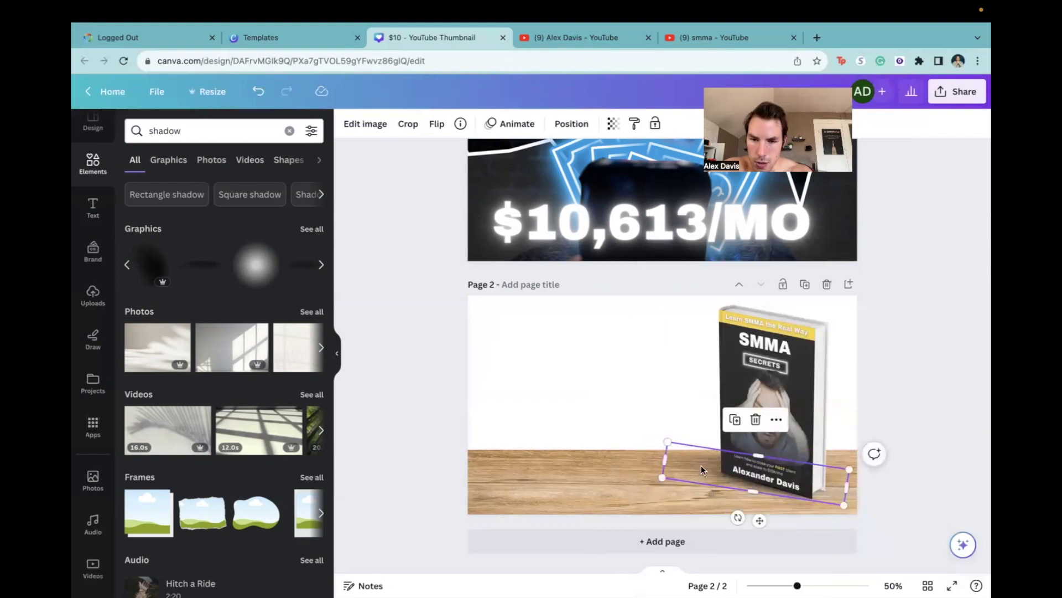
pyautogui.click(900, 427)
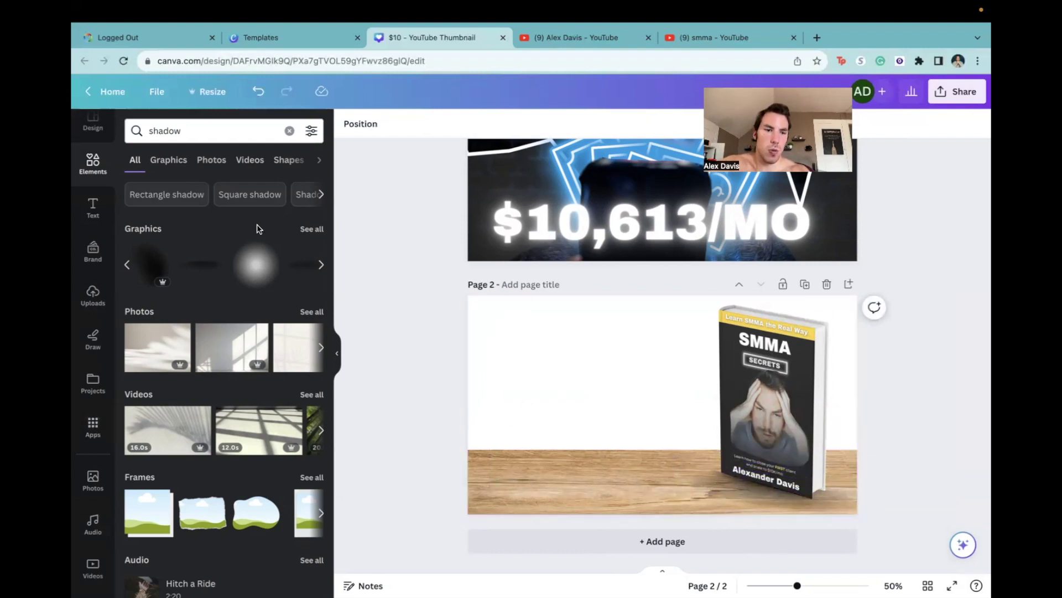
# Step: Search the photos for "business background" and set the blurred white office photo as page 2's background
pyautogui.click(290, 131)
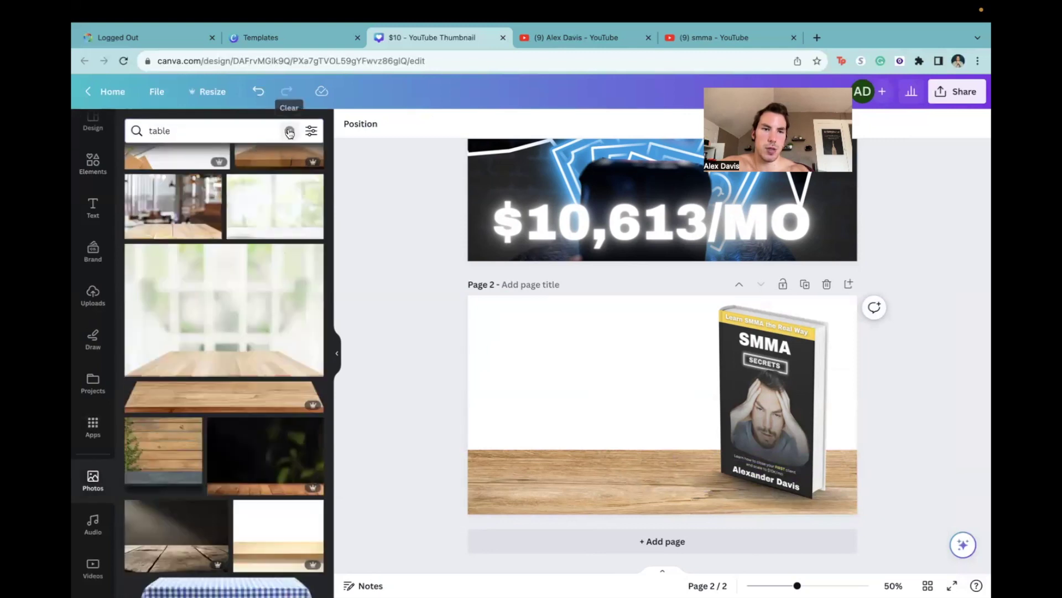
pyautogui.click(290, 131)
pyautogui.write('business back')
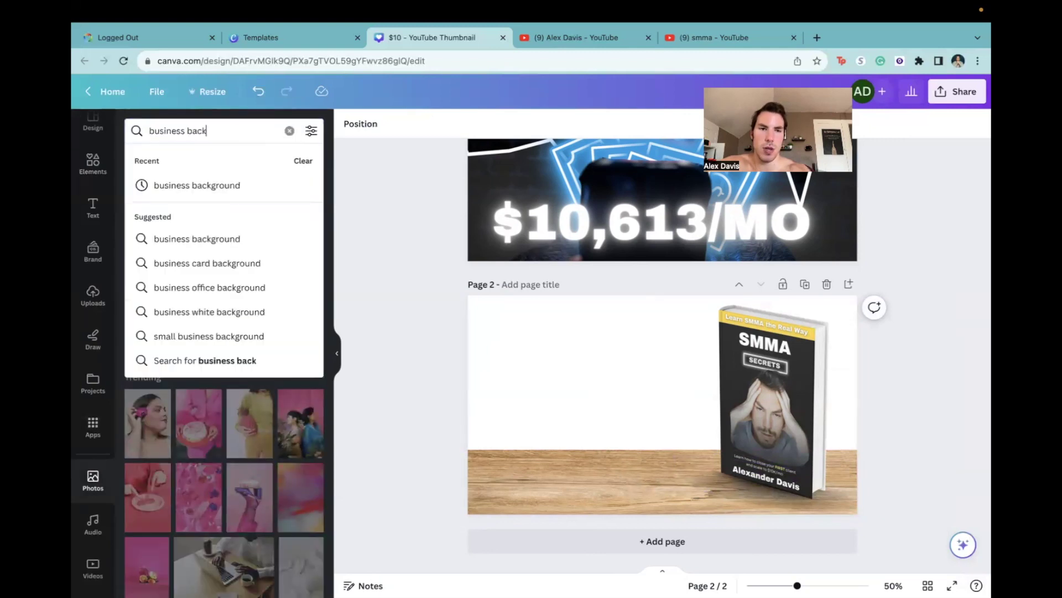
pyautogui.write('ger')
pyautogui.write('ound')
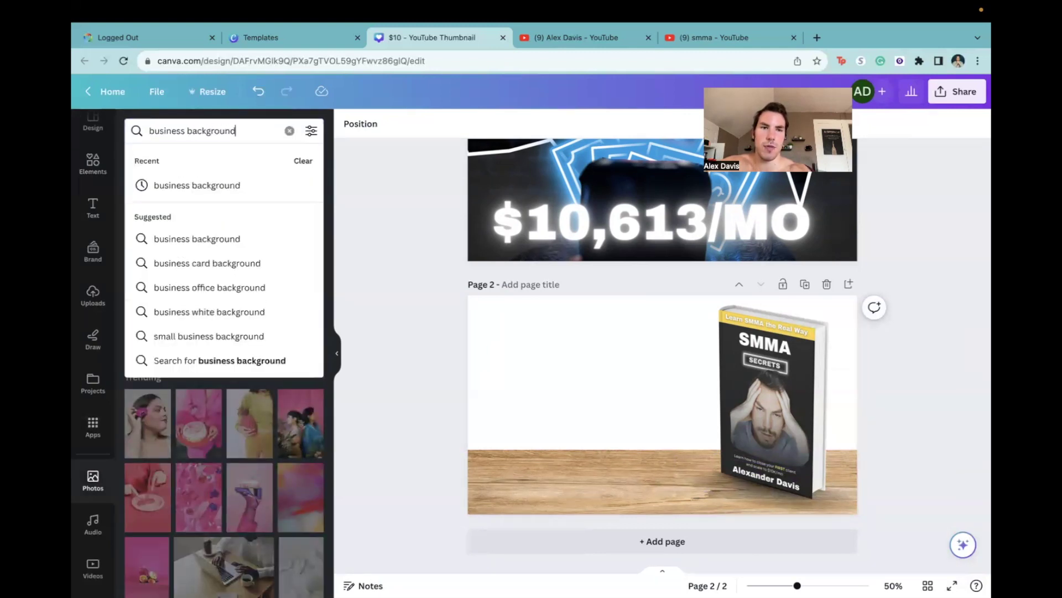
pyautogui.press('Return')
pyautogui.click(275, 276)
pyautogui.rightClick(664, 404)
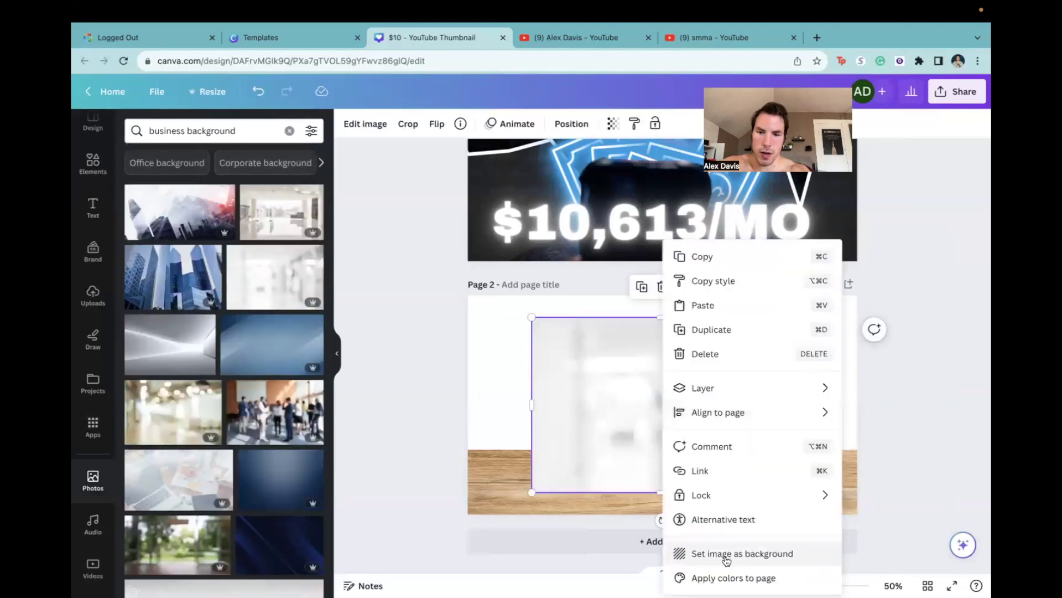
pyautogui.click(726, 555)
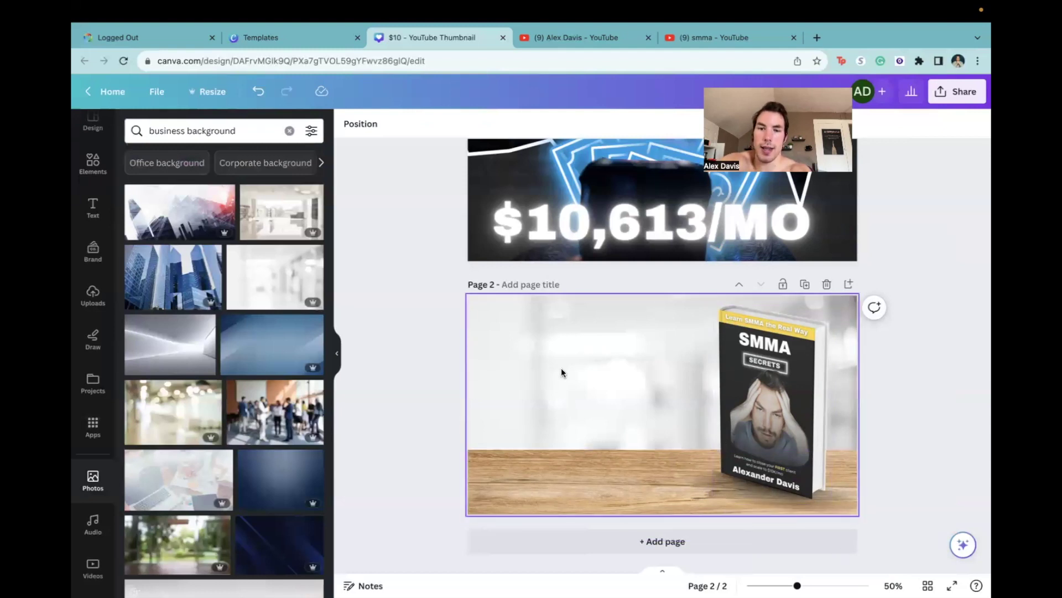
# Step: Add an enlarged three-line heading reading "The Only SMMA Book You Need" and place it above the tabletop beside the book
pyautogui.click(93, 208)
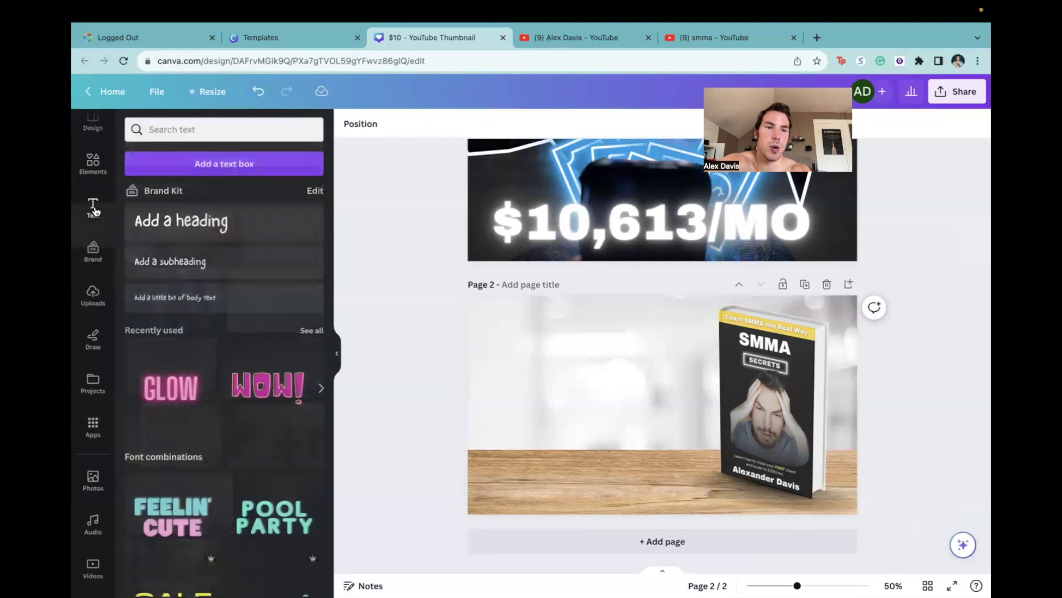
pyautogui.click(197, 218)
pyautogui.moveTo(627, 395); pyautogui.dragTo(510, 373)
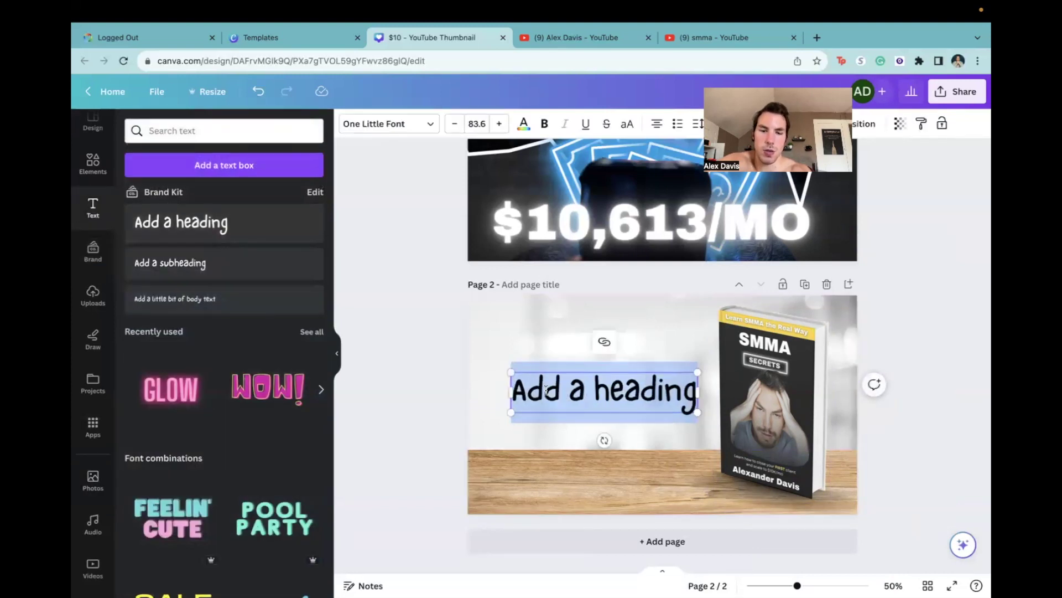
pyautogui.write('the Only')
pyautogui.press('Return')
pyautogui.write('SMMA Book')
pyautogui.press('Return')
pyautogui.write('You n')
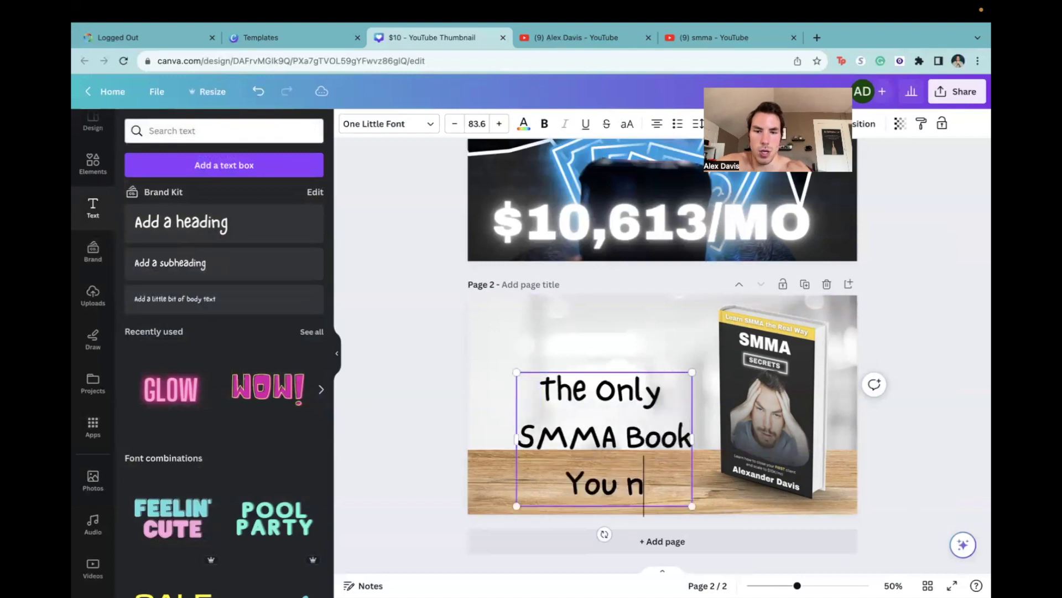
pyautogui.write('Need')
pyautogui.moveTo(620, 372); pyautogui.dragTo(612, 304)
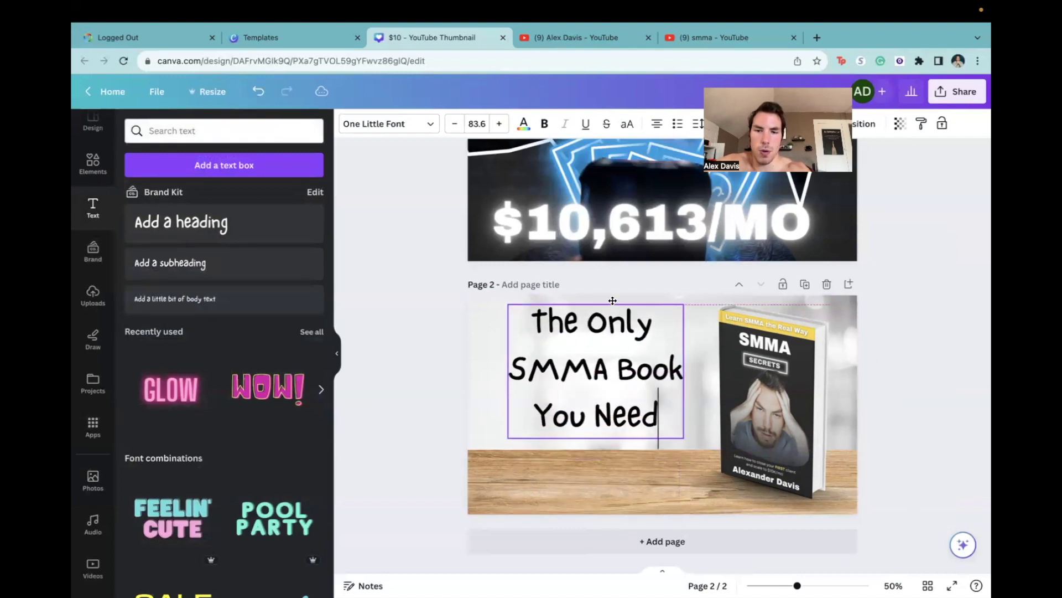
# Step: Set the whole heading in Archivo Black, reduce its size to 64.2, and center it in the space beside the book
pyautogui.click(387, 123)
pyautogui.click(185, 228)
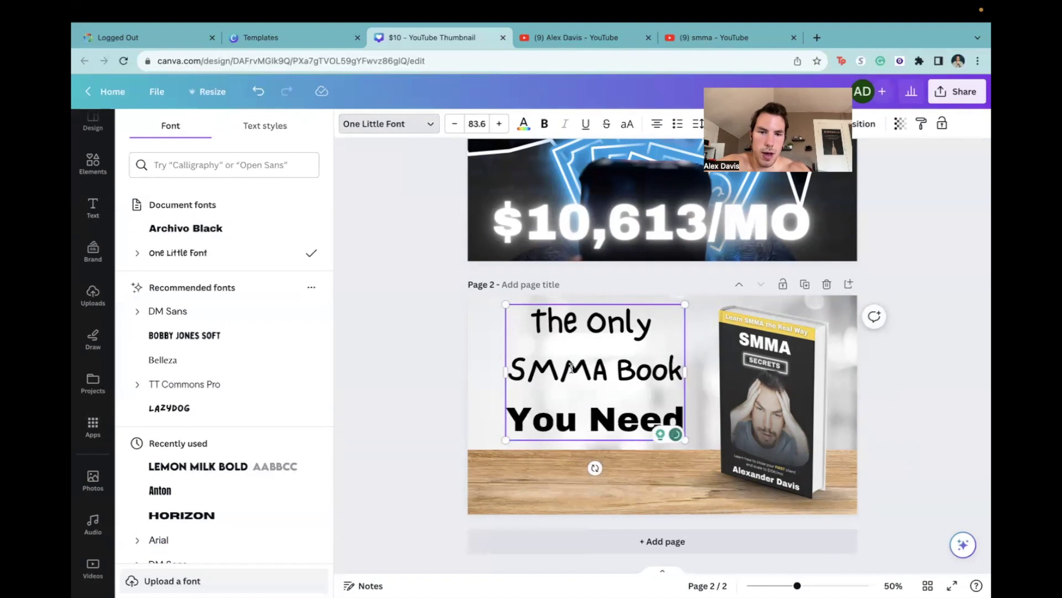
pyautogui.hotkey('ctrl', 'a')
pyautogui.click(221, 228)
pyautogui.press('Escape')
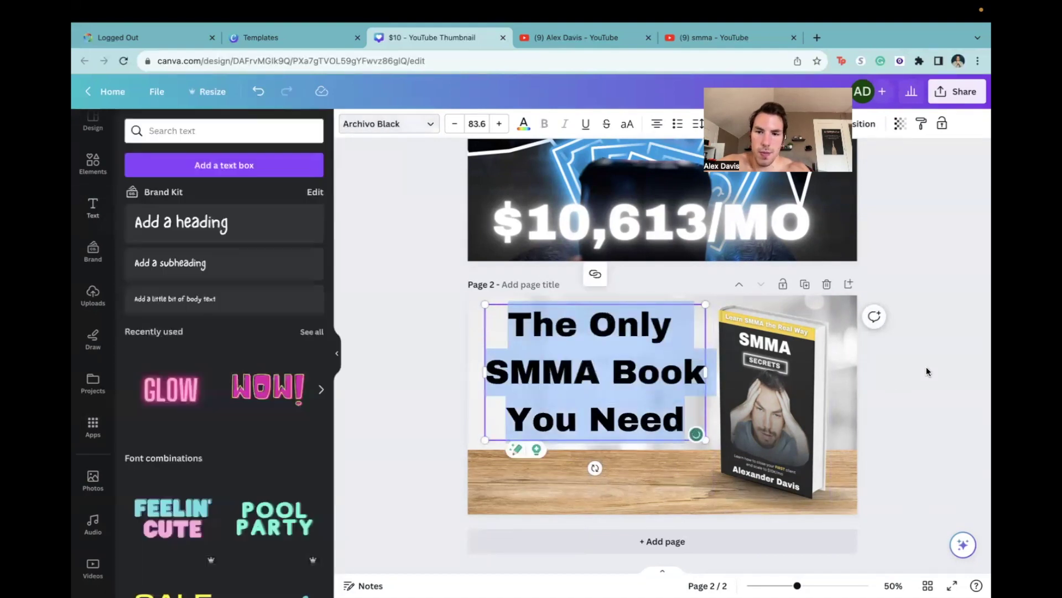
pyautogui.moveTo(585, 359); pyautogui.dragTo(610, 382)
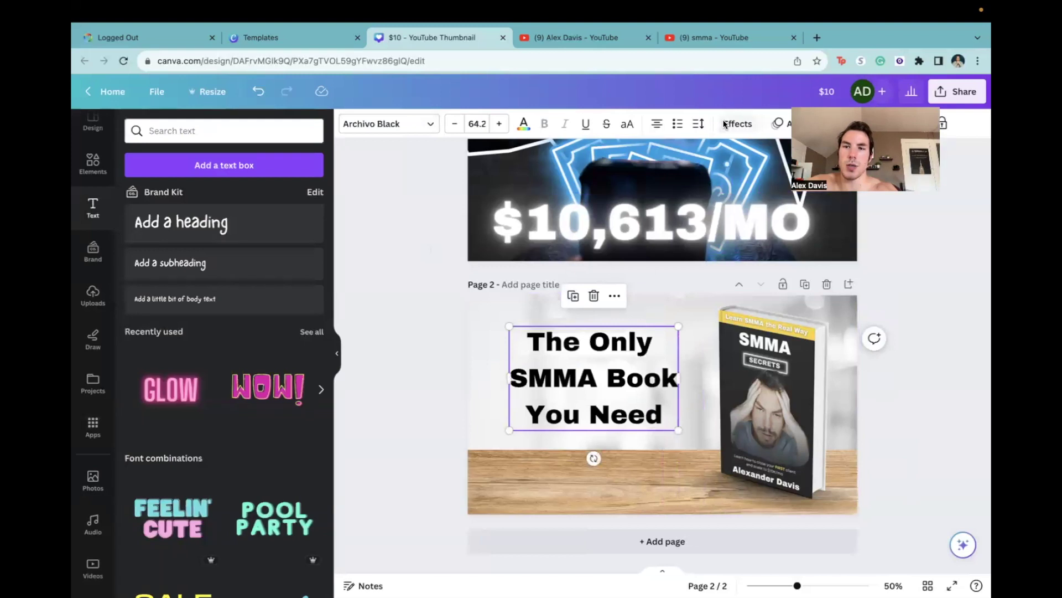
# Step: Try the Lift text effect on the heading with an intensity of 93
pyautogui.click(725, 124)
pyautogui.click(303, 205)
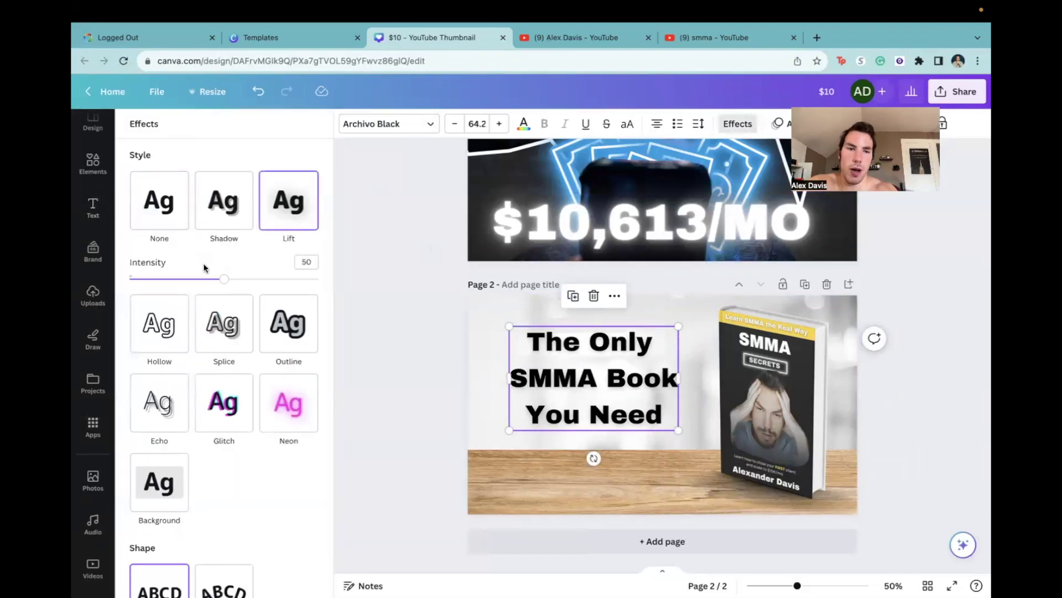
pyautogui.moveTo(223, 278); pyautogui.dragTo(305, 279)
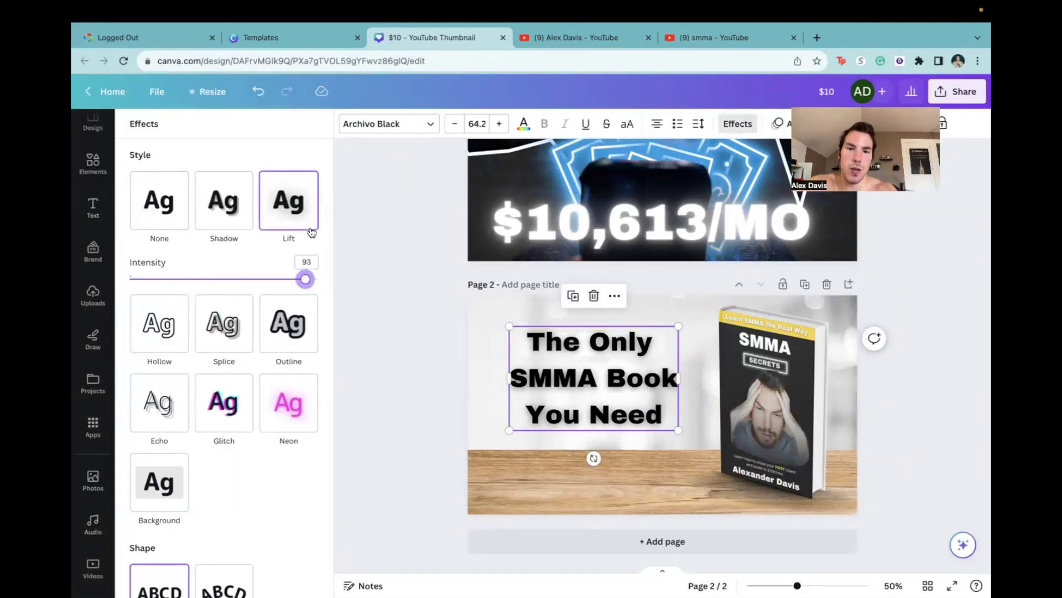
# Step: Apply the Shadow text effect to the heading with transparency 100 and blur 100
pyautogui.click(213, 206)
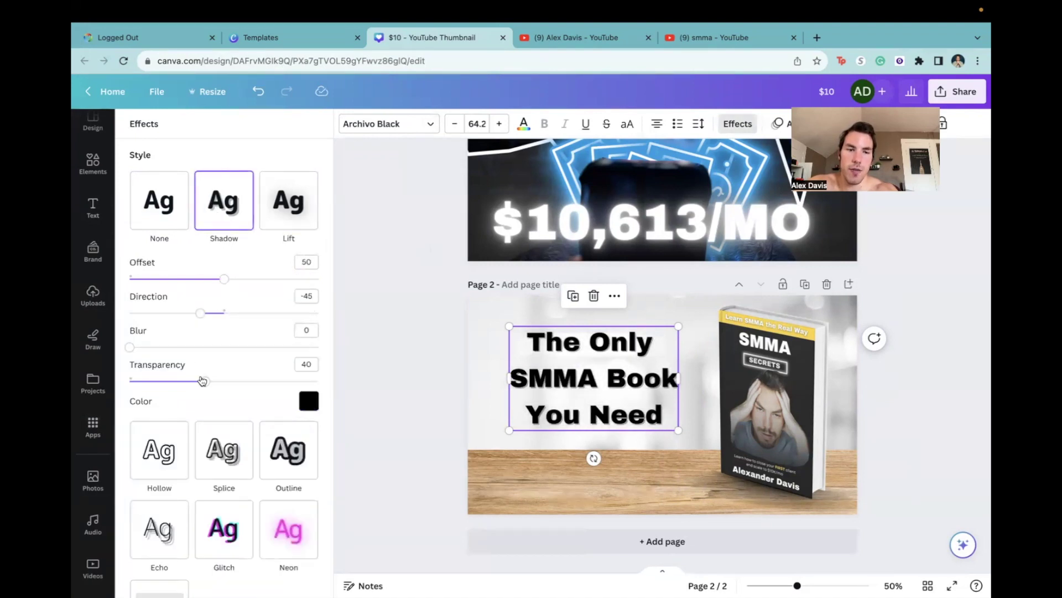
pyautogui.moveTo(203, 380); pyautogui.dragTo(340, 401)
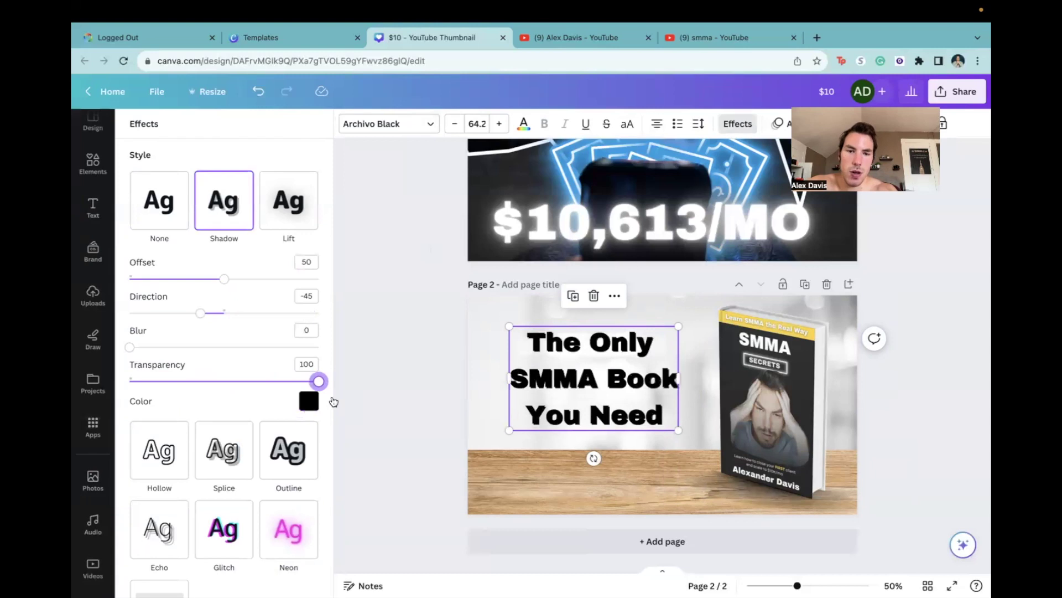
pyautogui.moveTo(131, 349); pyautogui.dragTo(451, 378)
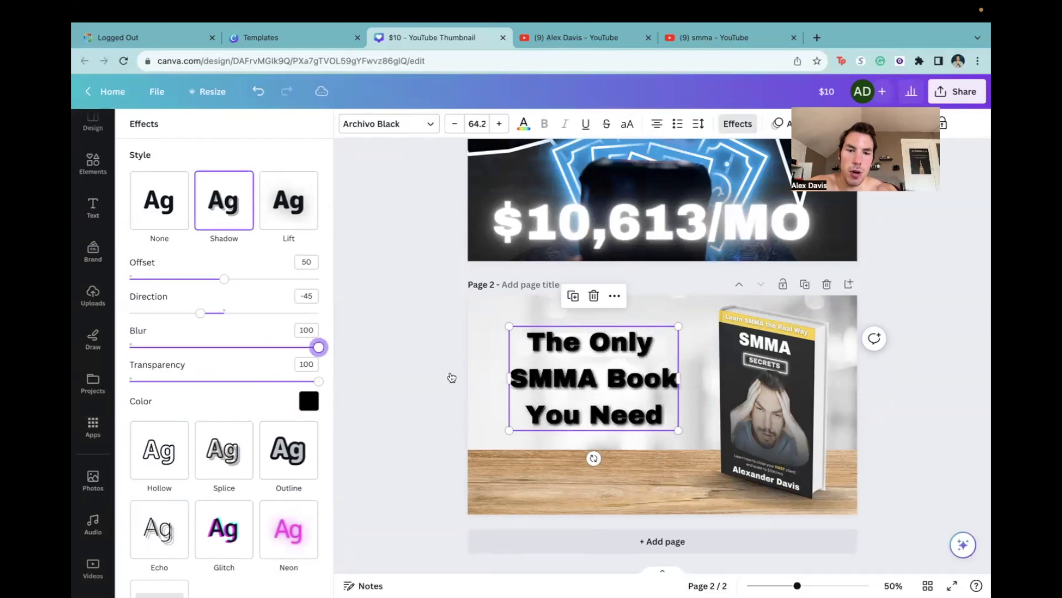
# Step: Change the heading's shadow color to the light golden yellow from the brand color palette
pyautogui.click(312, 402)
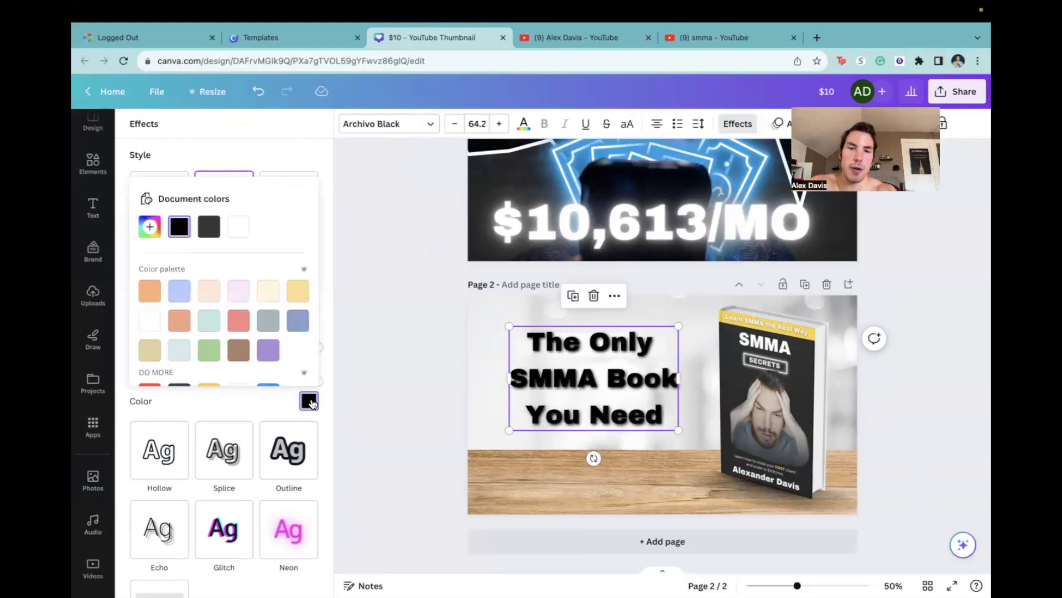
pyautogui.scroll(-5, 201, 336)
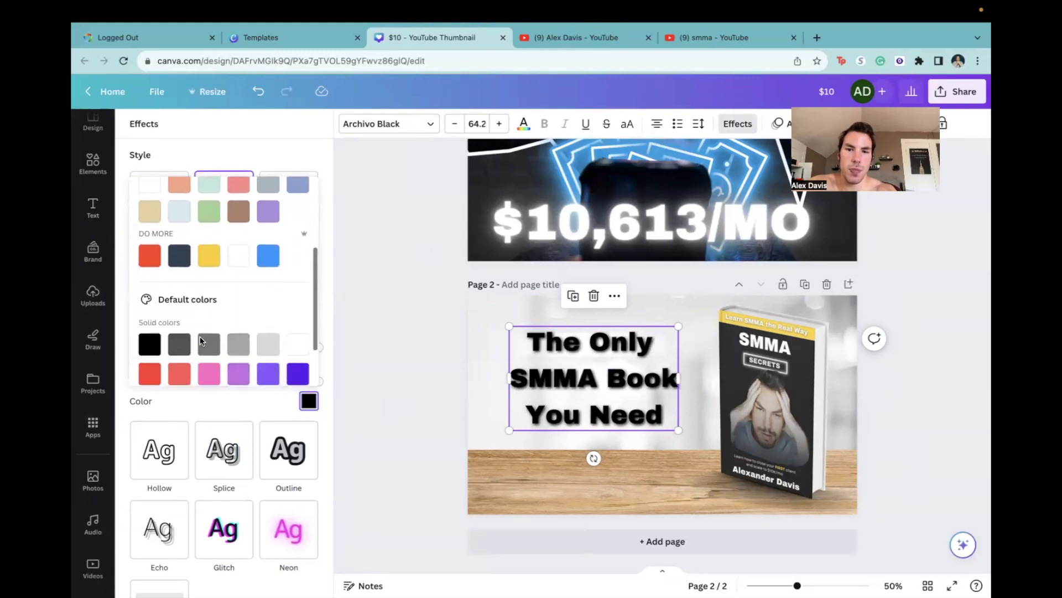
pyautogui.click(206, 210)
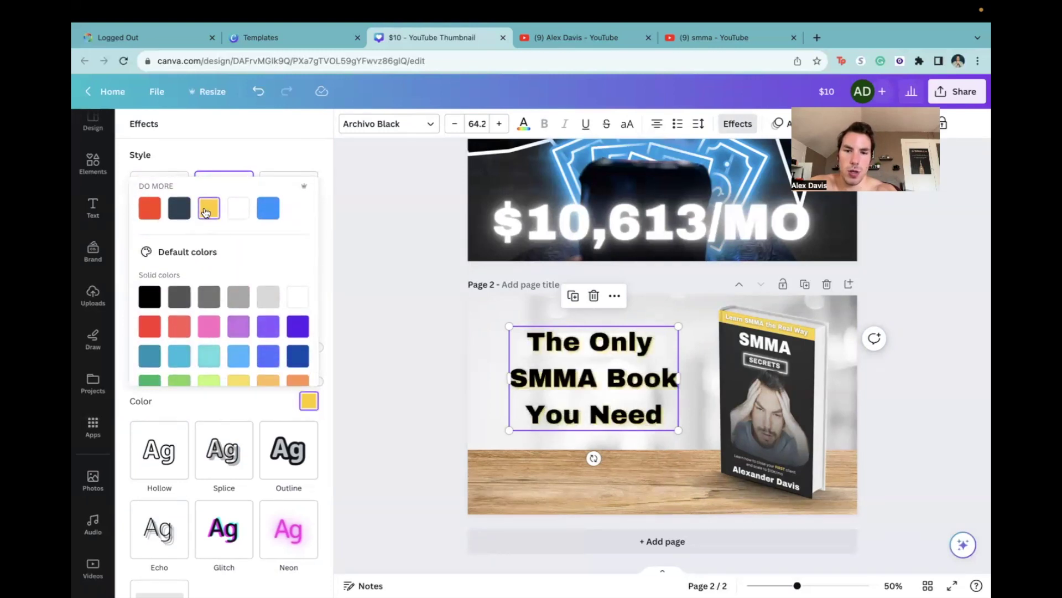
pyautogui.scroll(4, 204, 282)
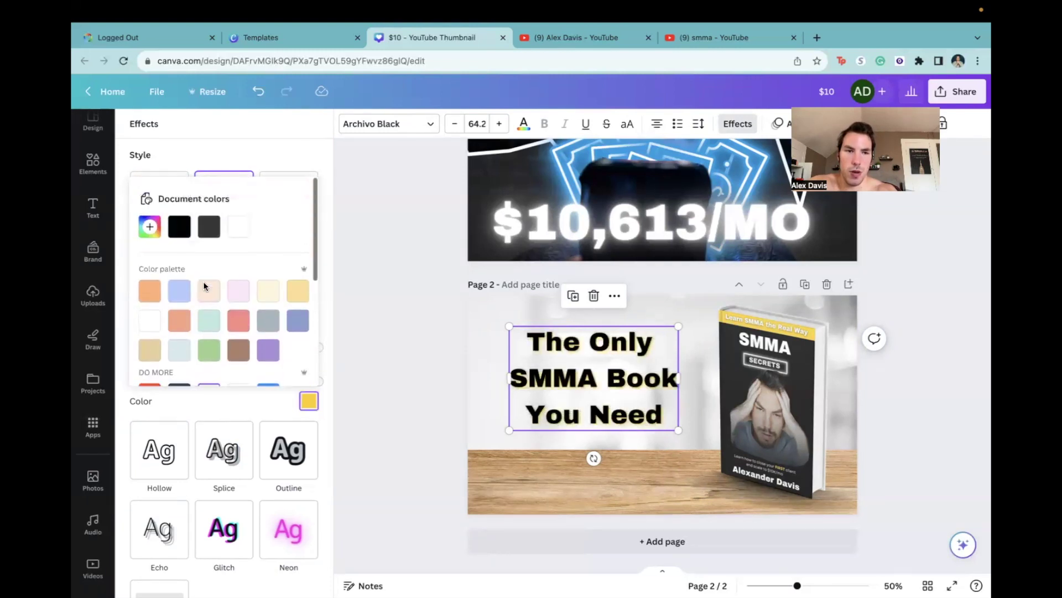
pyautogui.click(297, 291)
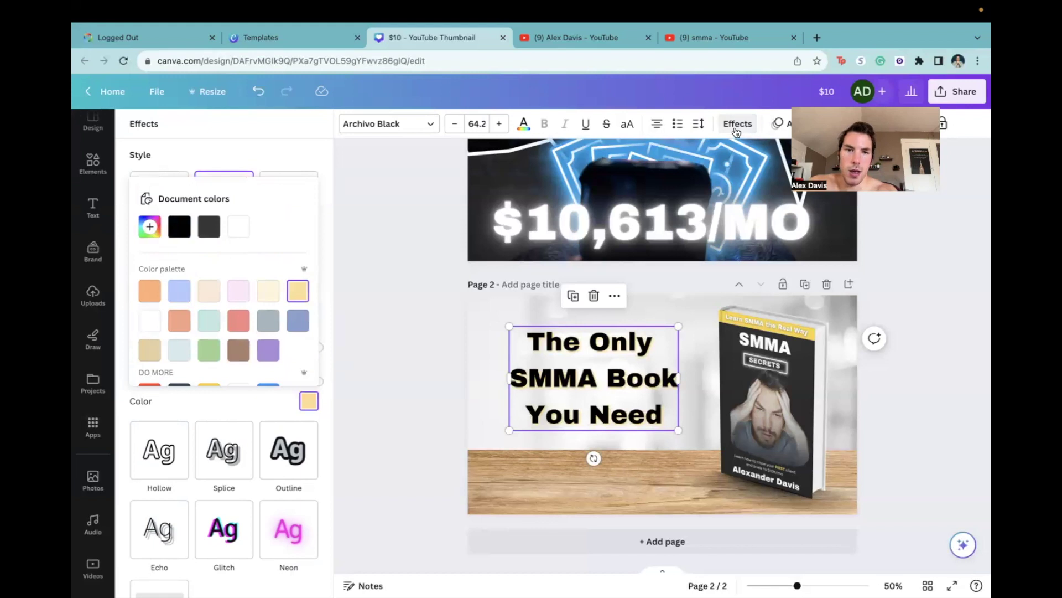
# Step: Try the heading text in white, yellow and dark navy, and return it to black
pyautogui.click(523, 123)
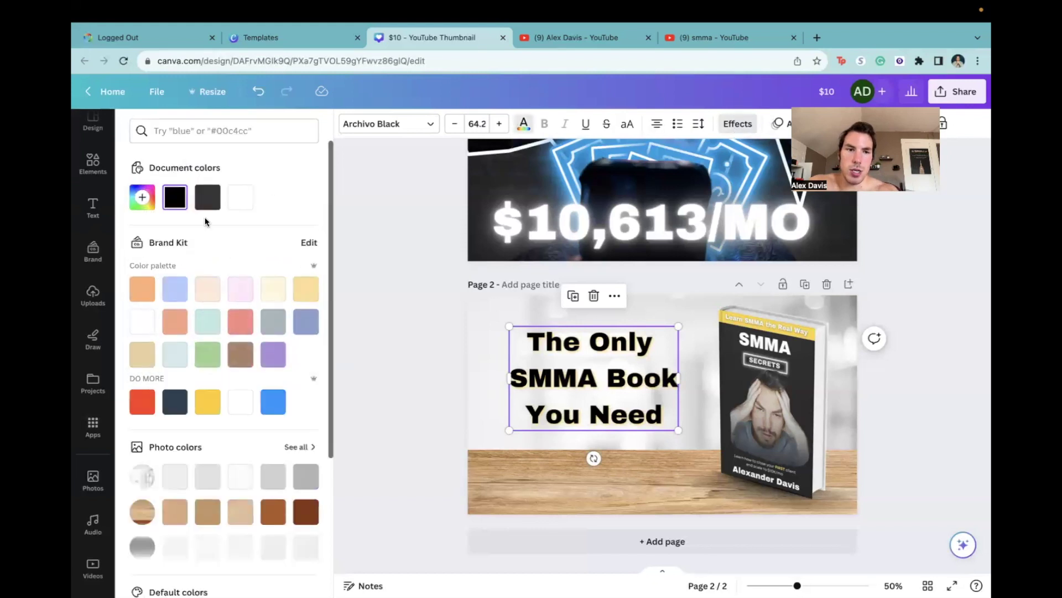
pyautogui.click(239, 203)
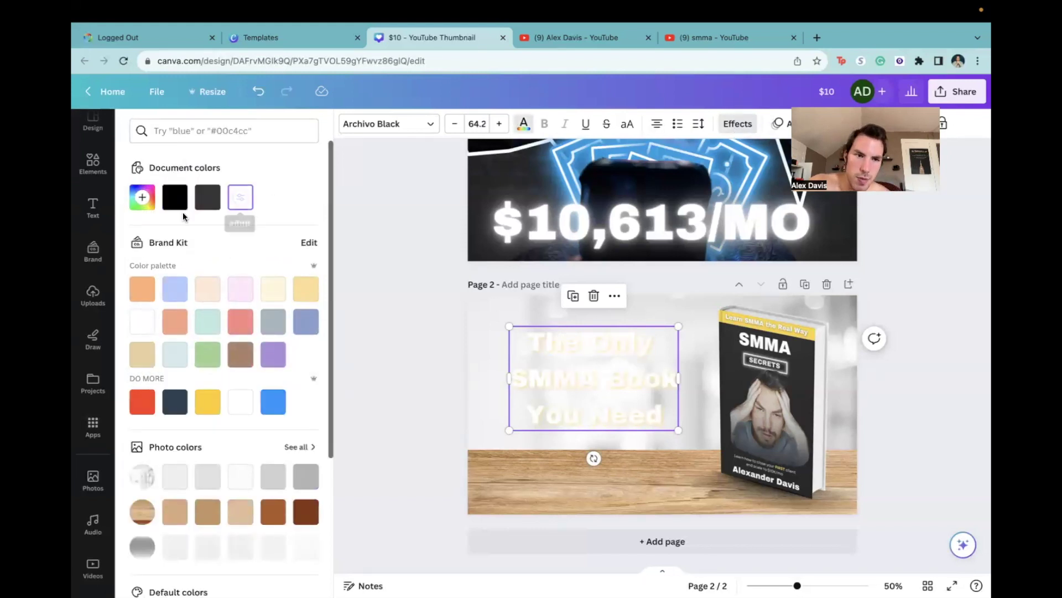
pyautogui.click(205, 401)
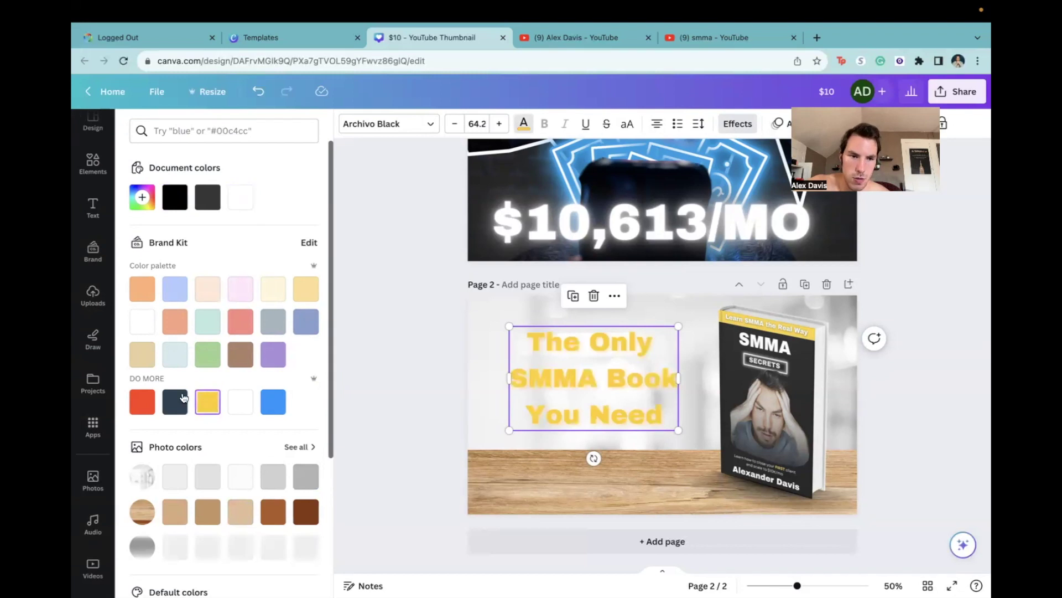
pyautogui.click(177, 404)
pyautogui.click(175, 197)
pyautogui.click(380, 387)
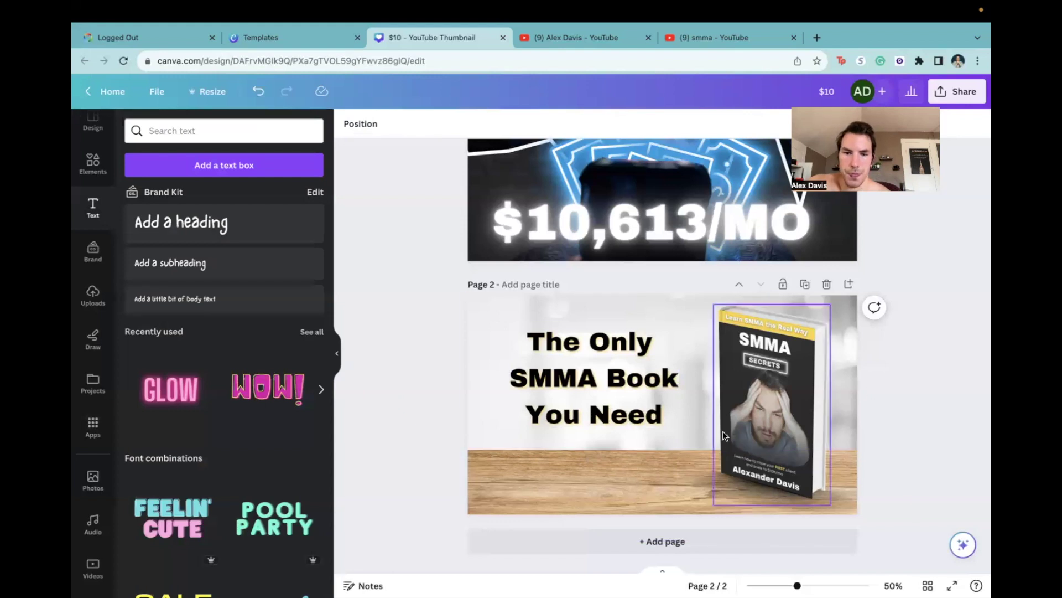
# Step: Duplicate the heading and offset the copy downward so it partly overlaps the original and the tabletop
pyautogui.click(591, 391)
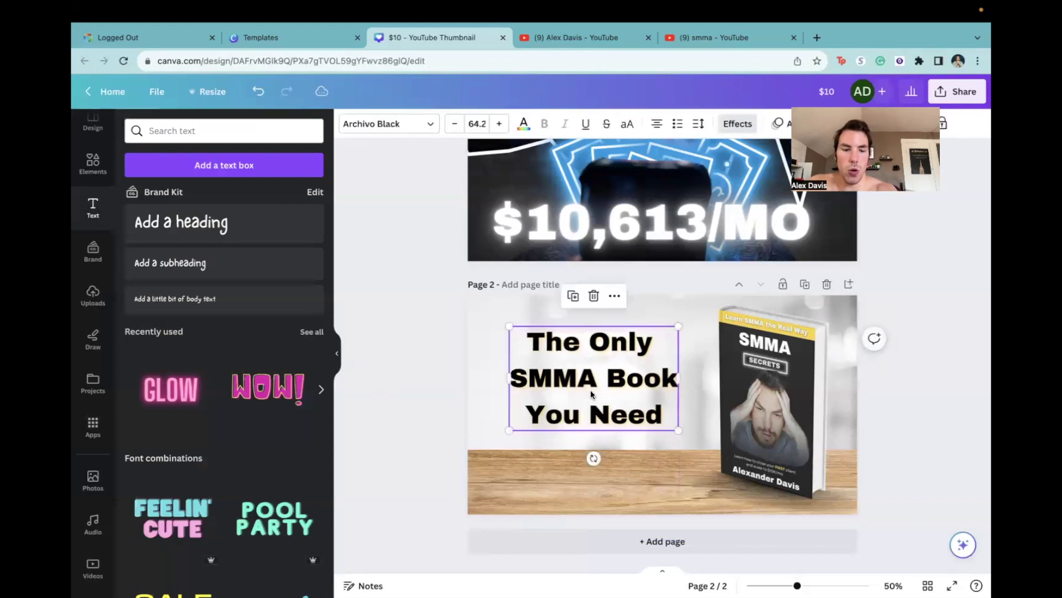
pyautogui.press('super+d')
pyautogui.moveTo(590, 390); pyautogui.dragTo(572, 449)
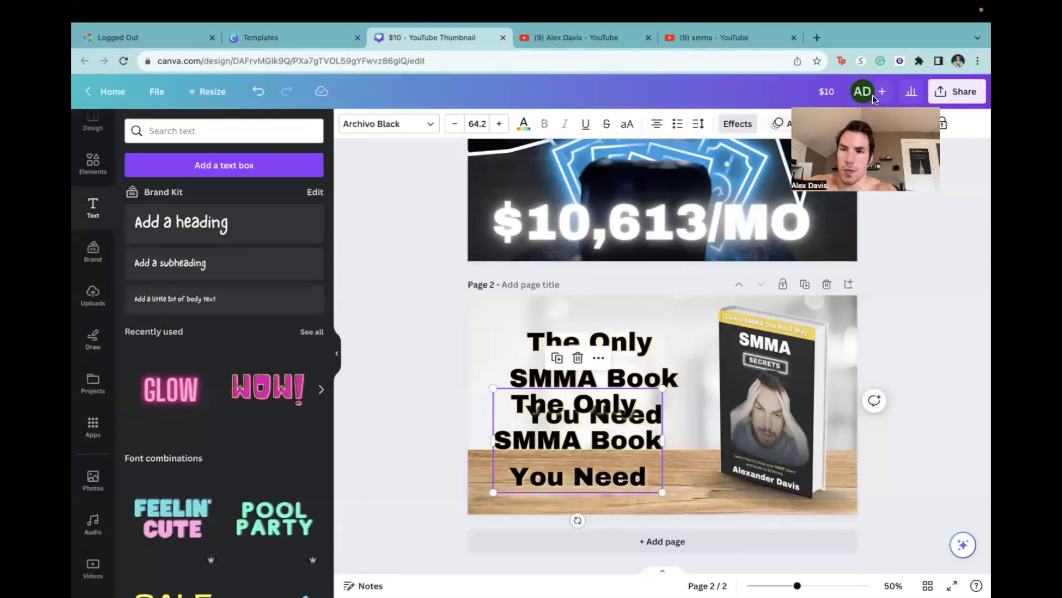
pyautogui.click(866, 127)
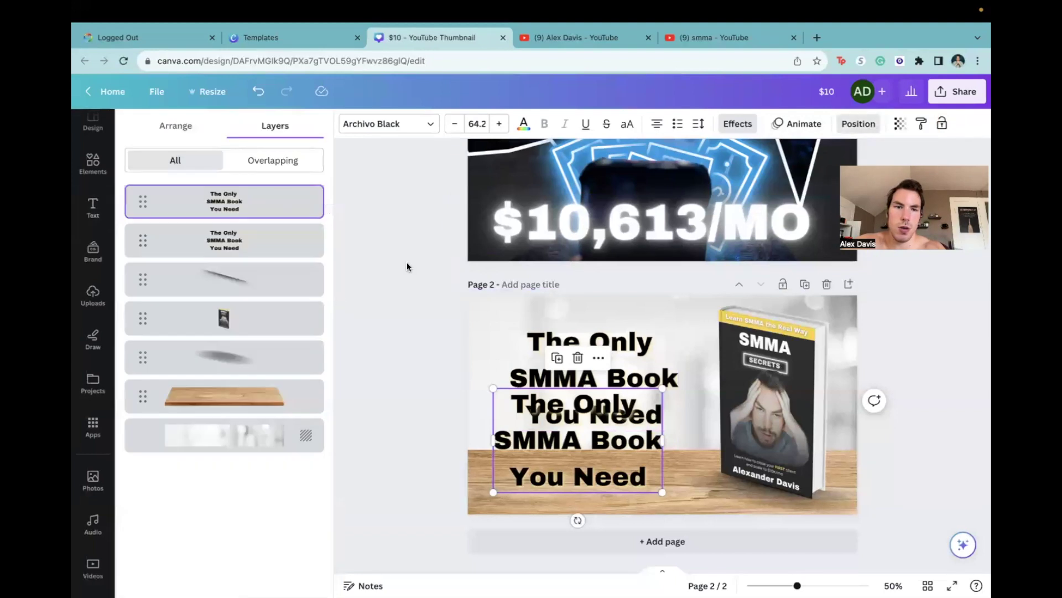
pyautogui.click(340, 327)
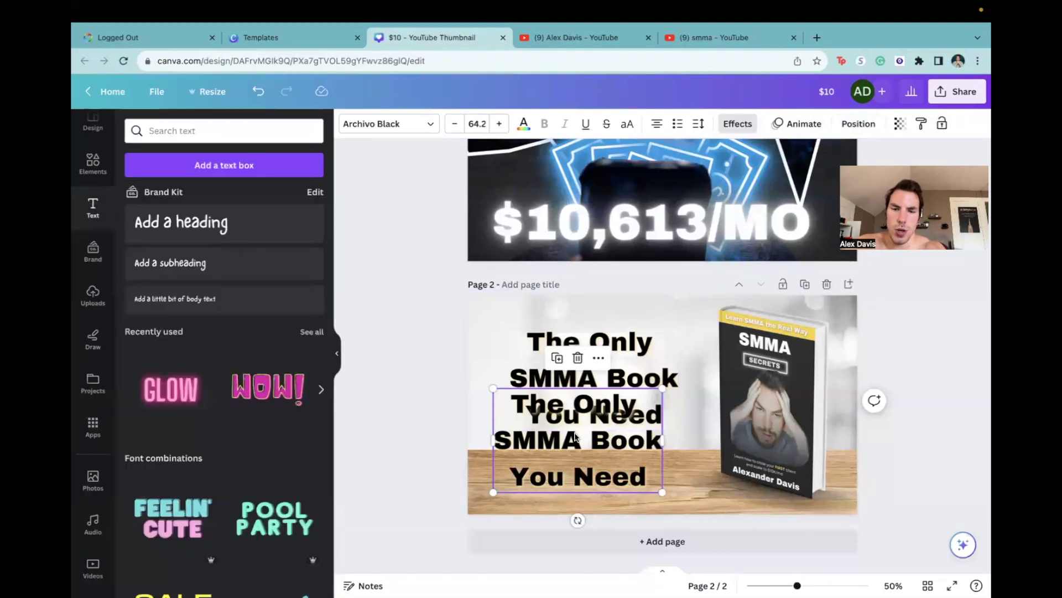
# Step: Rotate the heading copy upside down with a slight tilt and move it onto the tabletop below the original
pyautogui.moveTo(578, 520); pyautogui.dragTo(579, 362)
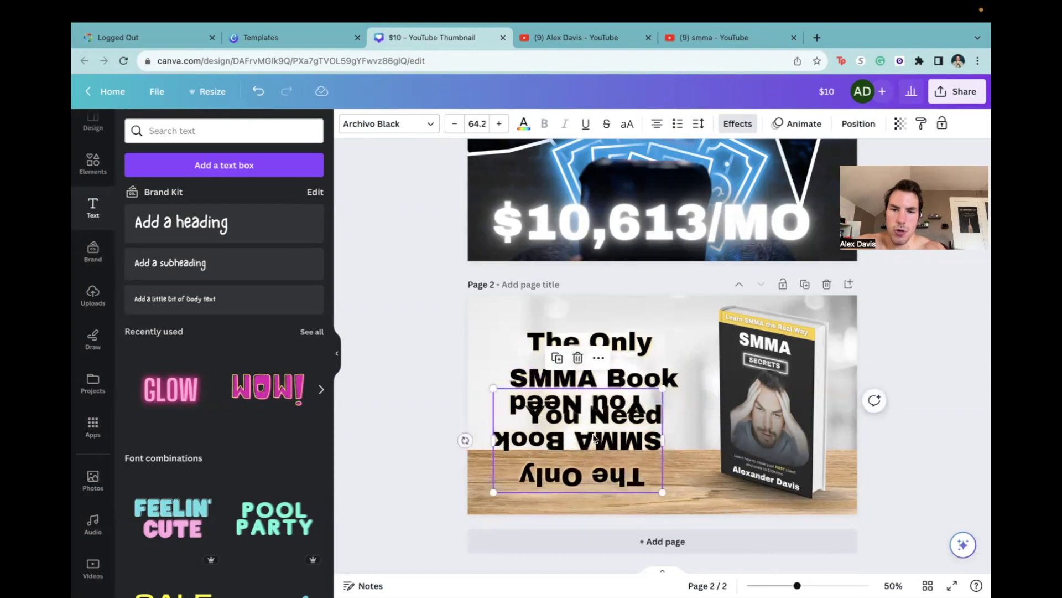
pyautogui.moveTo(610, 473)
pyautogui.mouseDown()
pyautogui.moveTo(600, 507)
pyautogui.moveTo(606, 489)
pyautogui.mouseUp()
pyautogui.moveTo(475, 492); pyautogui.dragTo(481, 482)
# Step: Set the upside-down copy's transparency to 20 and straighten it on the tabletop as a reflection of the heading
pyautogui.click(900, 123)
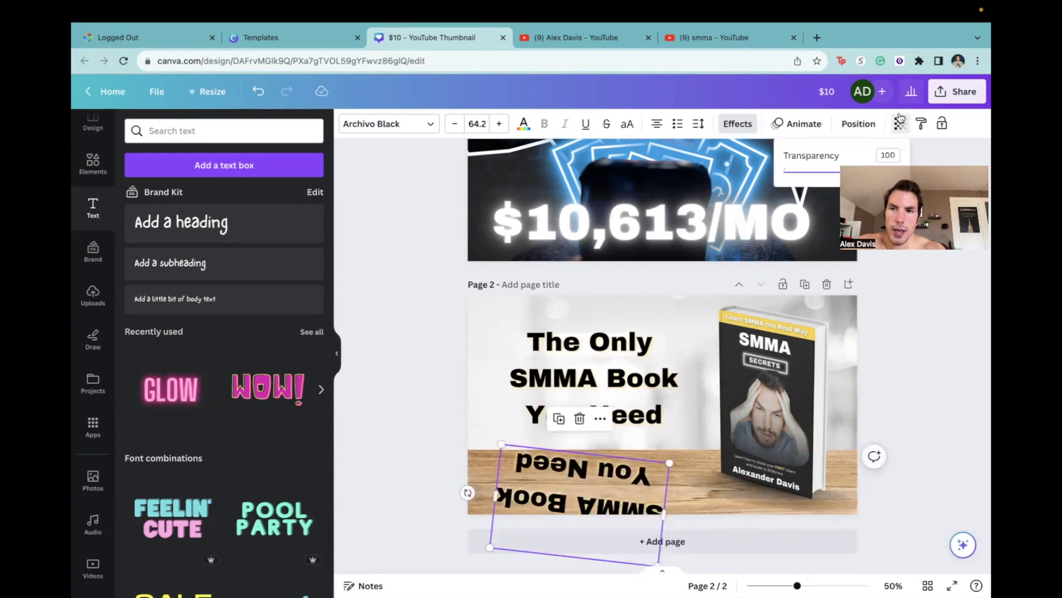
pyautogui.moveTo(896, 197); pyautogui.dragTo(808, 197)
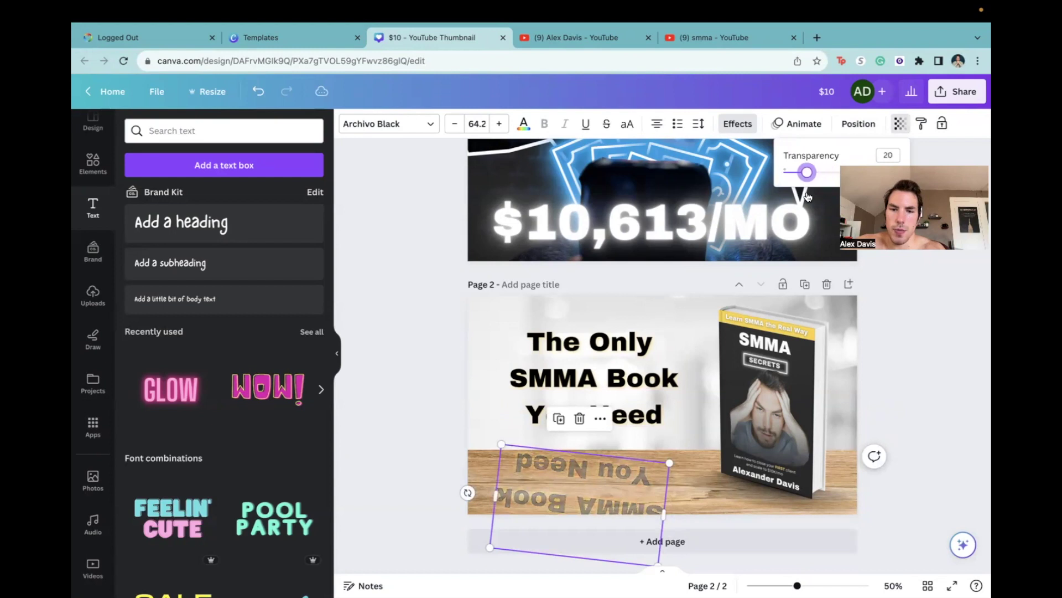
pyautogui.moveTo(460, 488); pyautogui.dragTo(447, 496)
pyautogui.moveTo(584, 479); pyautogui.dragTo(602, 480)
pyautogui.moveTo(466, 497); pyautogui.dragTo(463, 504)
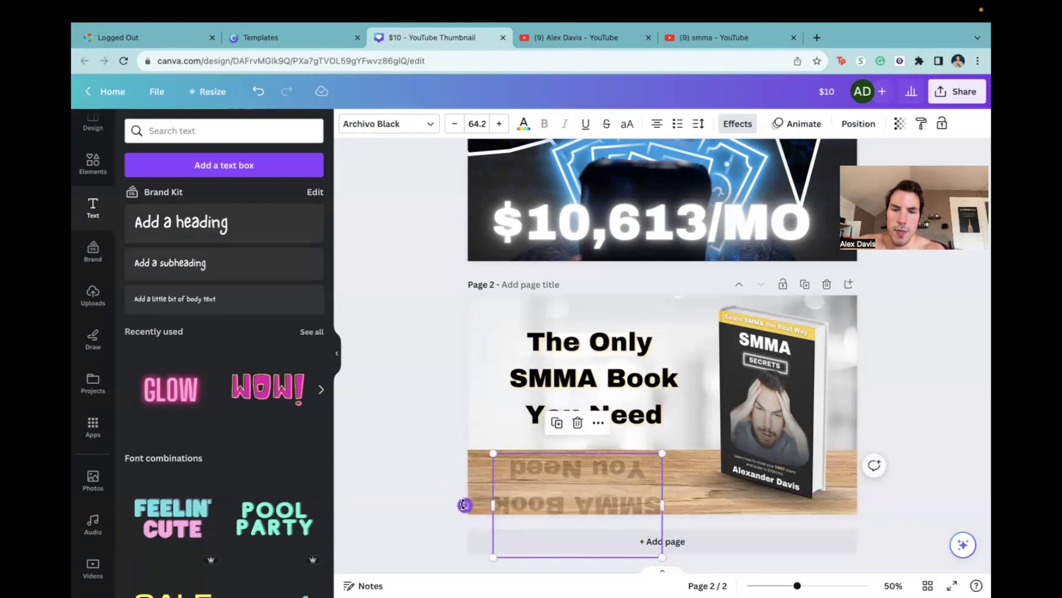